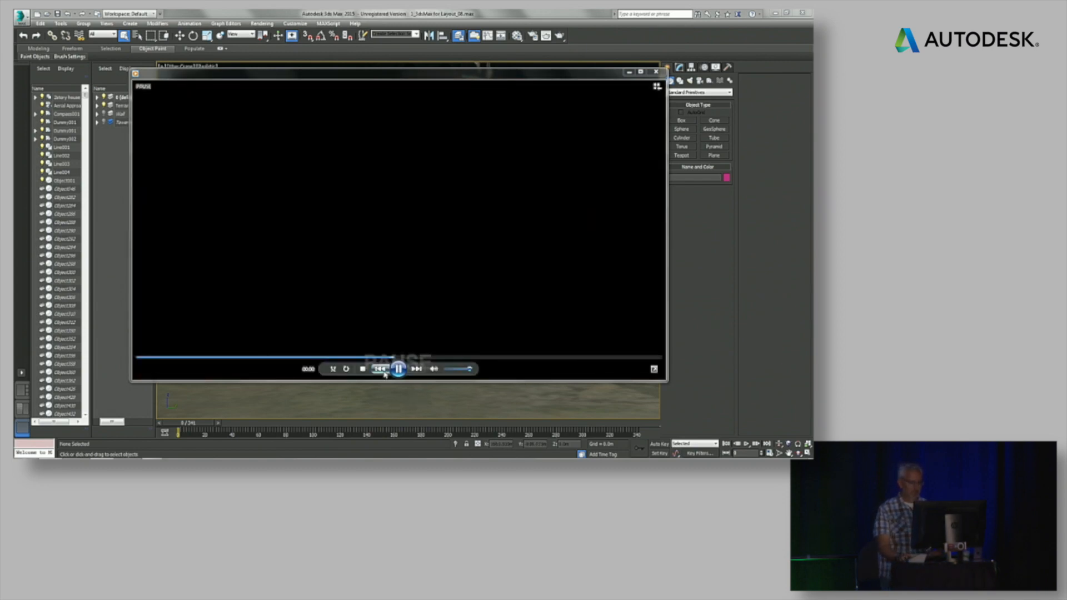
# Show the media player's playlist and play the NAB-Story-Part1 clip.
pyautogui.click(397, 370)
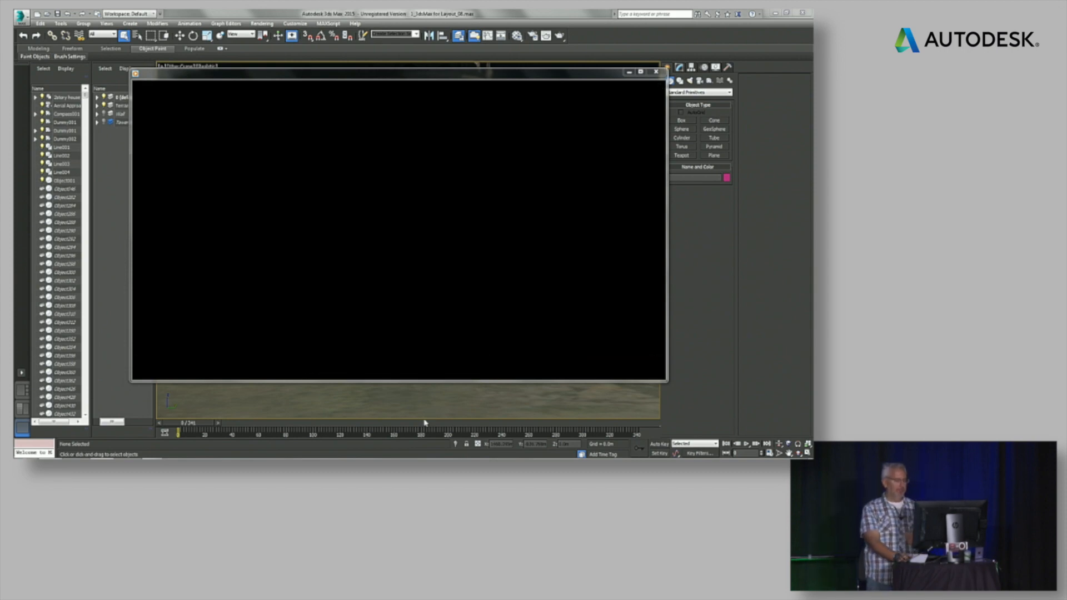
pyautogui.moveTo(424, 375)
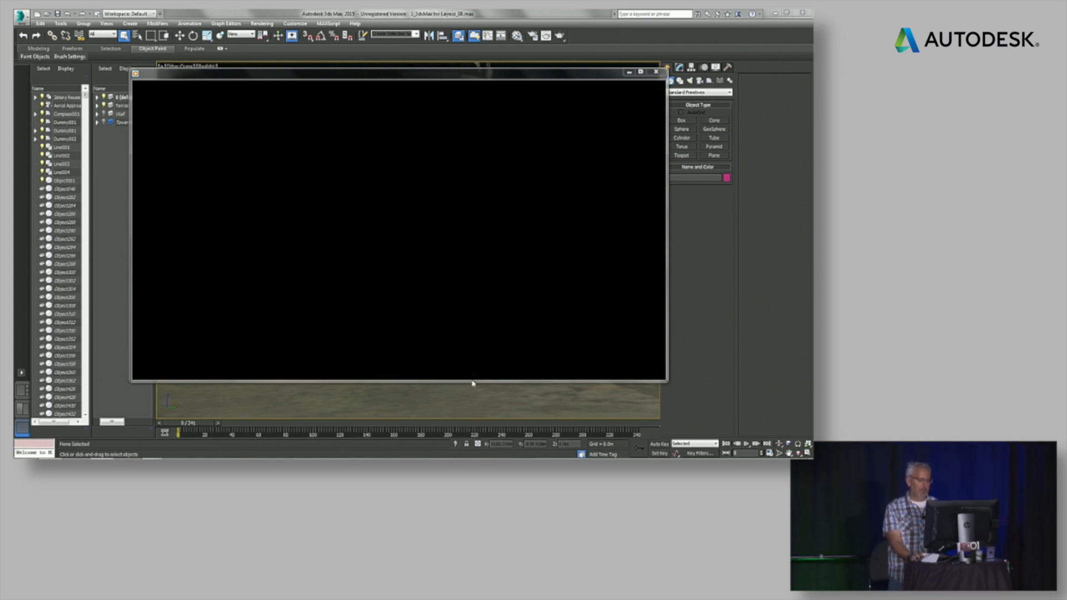
pyautogui.moveTo(413, 239)
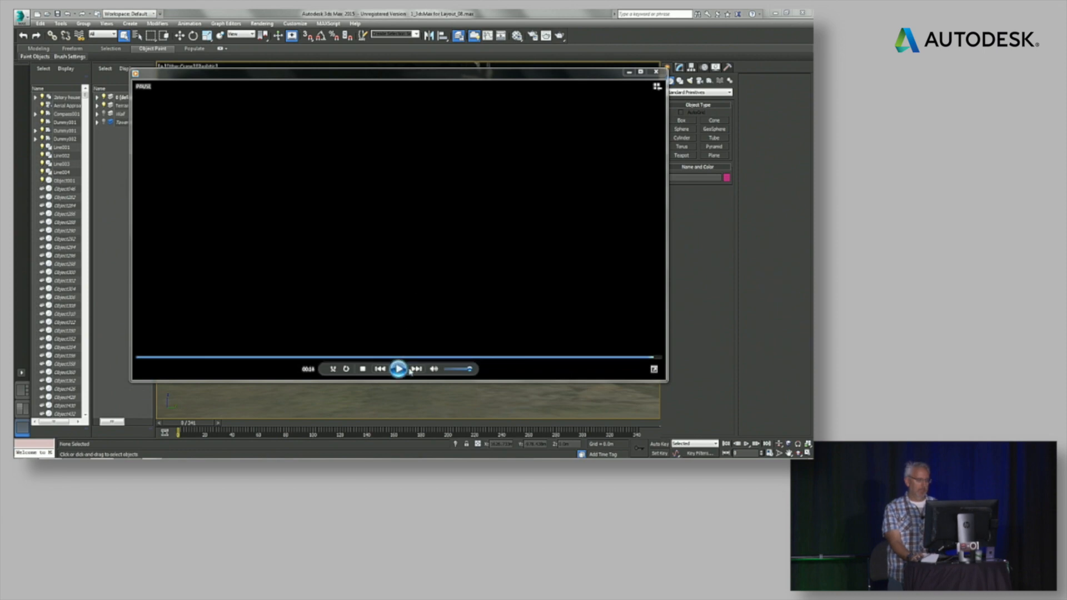
pyautogui.click(657, 87)
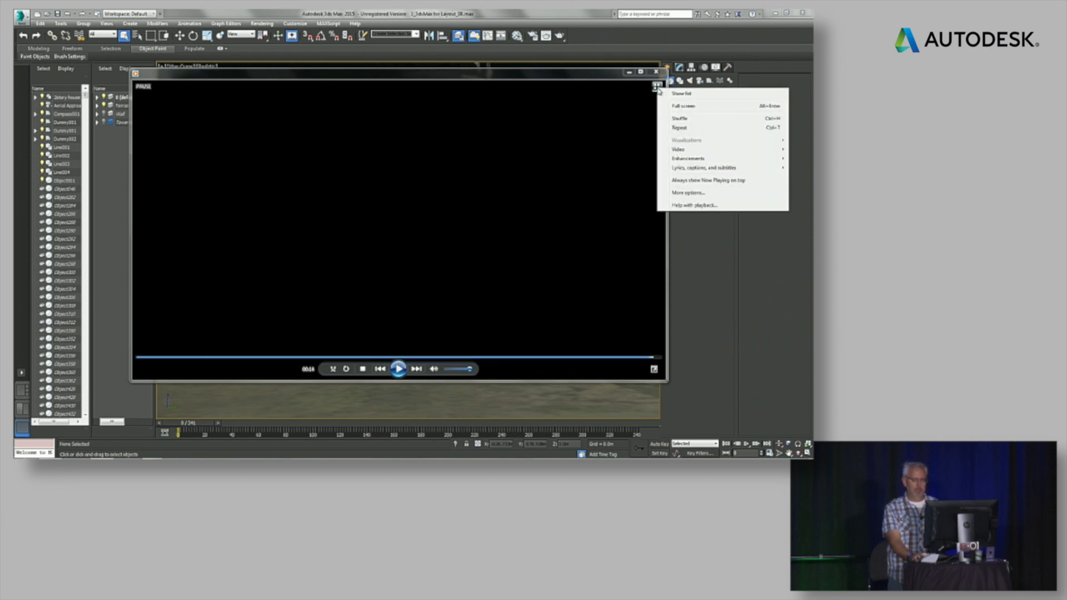
pyautogui.click(681, 94)
pyautogui.doubleClick(602, 155)
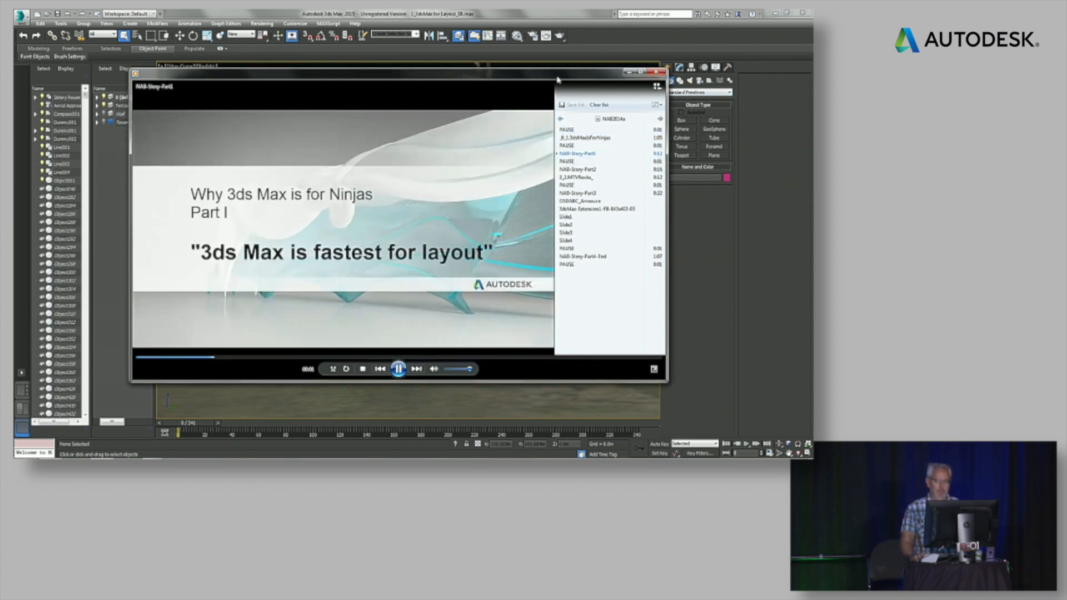
# Hide the playlist and minimize the media player to return to the 3ds Max scene.
pyautogui.click(658, 87)
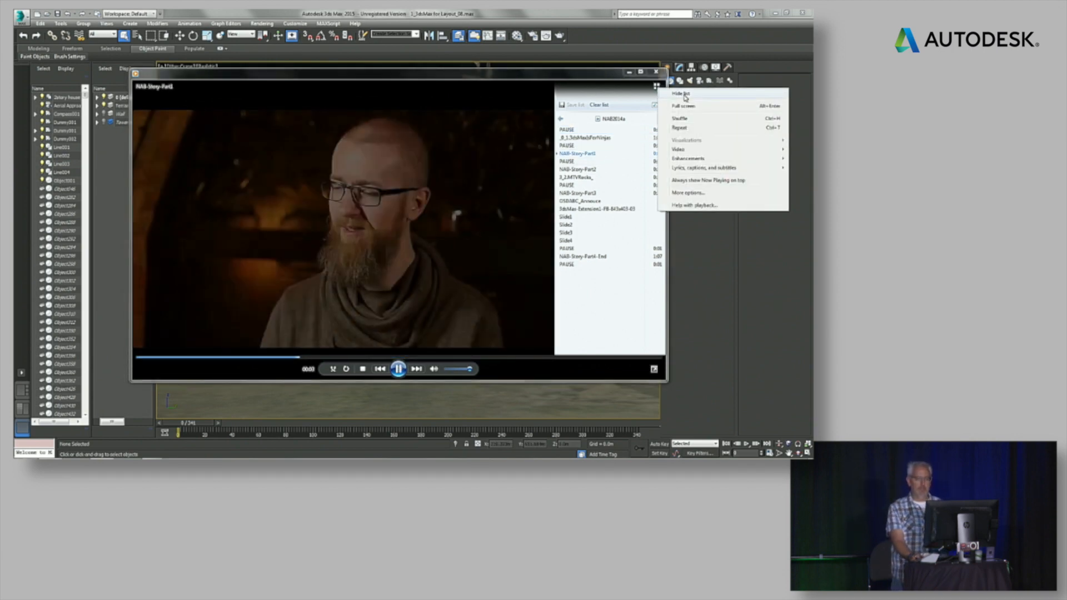
pyautogui.click(684, 98)
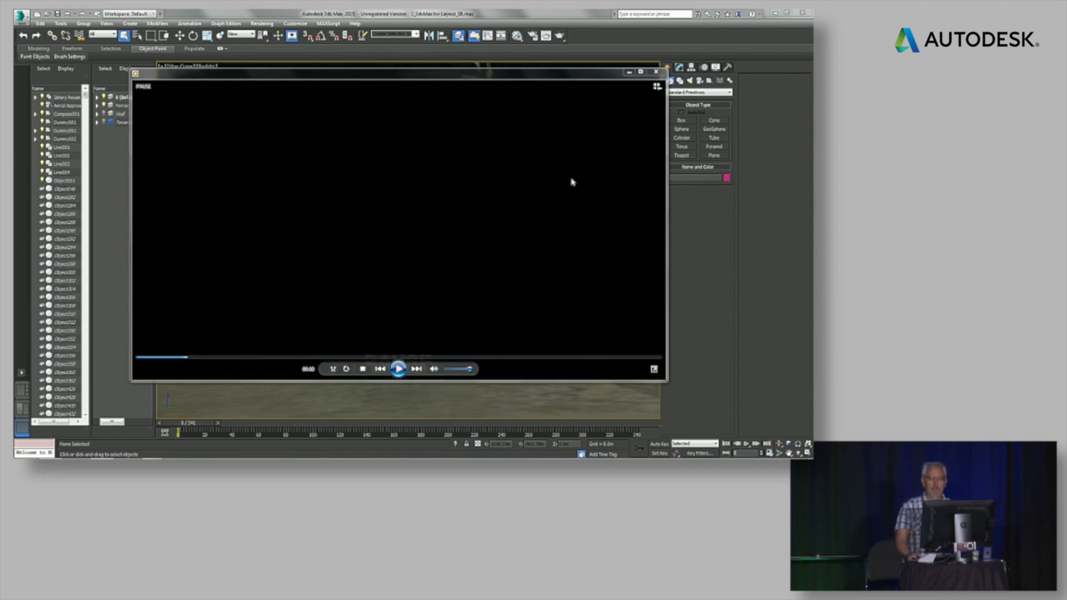
pyautogui.click(630, 73)
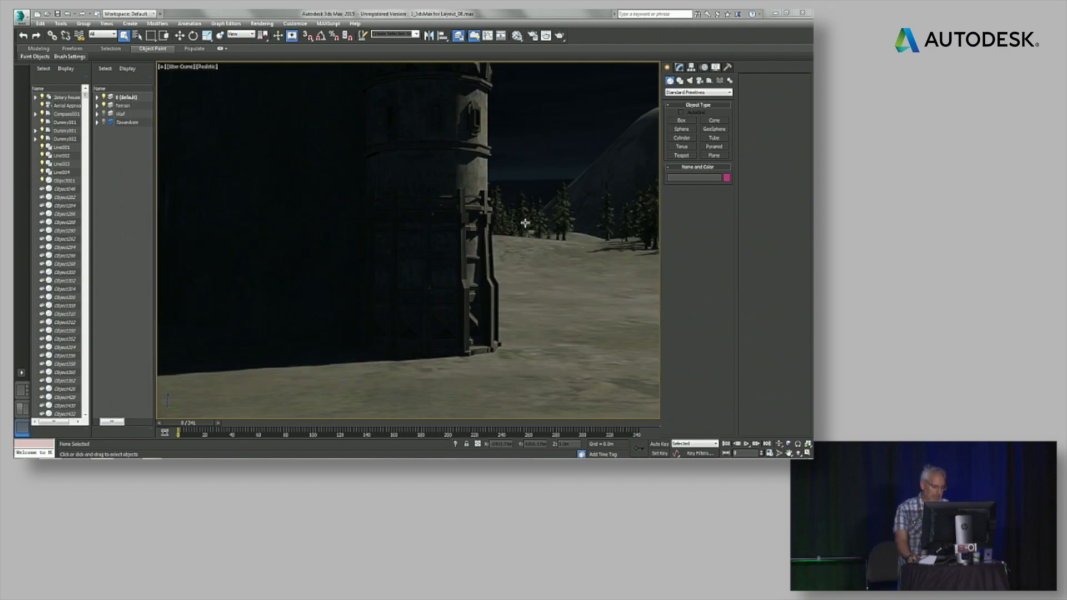
# Scrub the camera animation forward to about frame 49, where the castle and village are in view.
pyautogui.moveTo(195, 426); pyautogui.dragTo(242, 434)
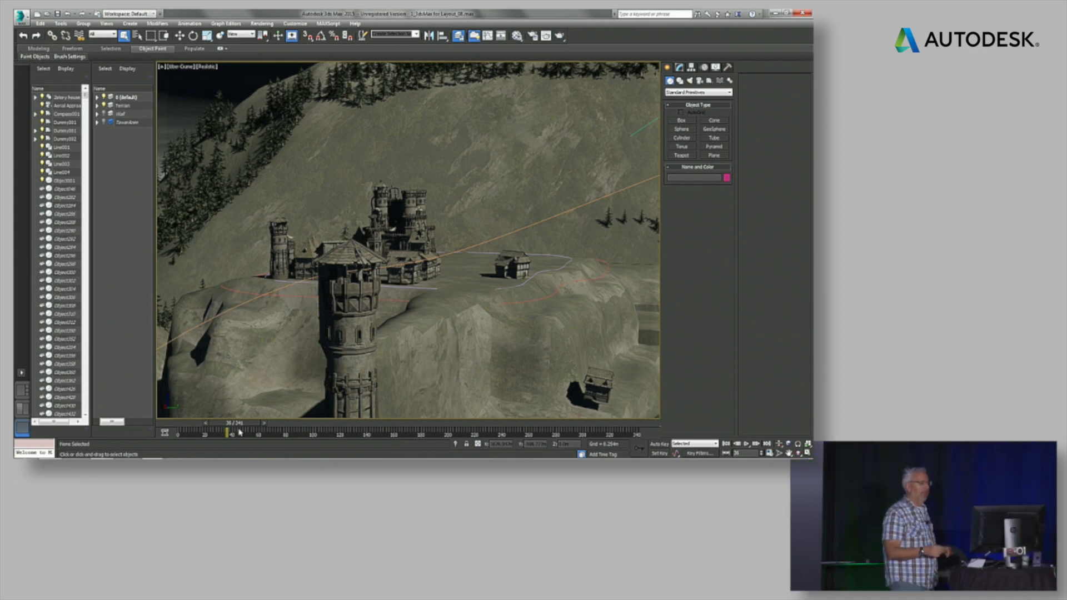
pyautogui.moveTo(256, 458)
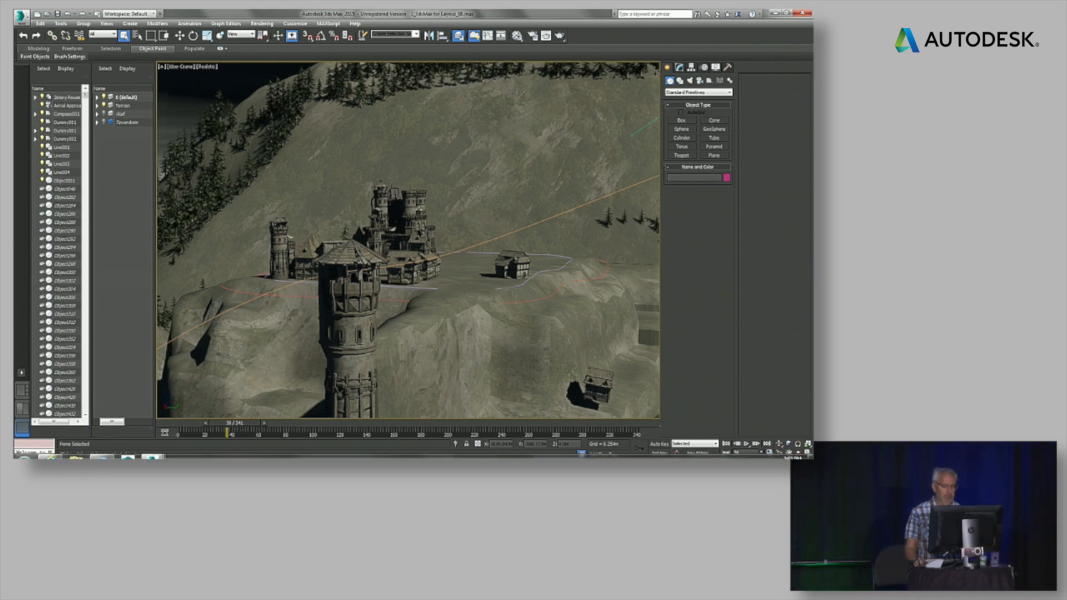
pyautogui.moveTo(234, 427)
pyautogui.mouseDown()
pyautogui.moveTo(281, 429)
pyautogui.moveTo(244, 430)
pyautogui.mouseUp()
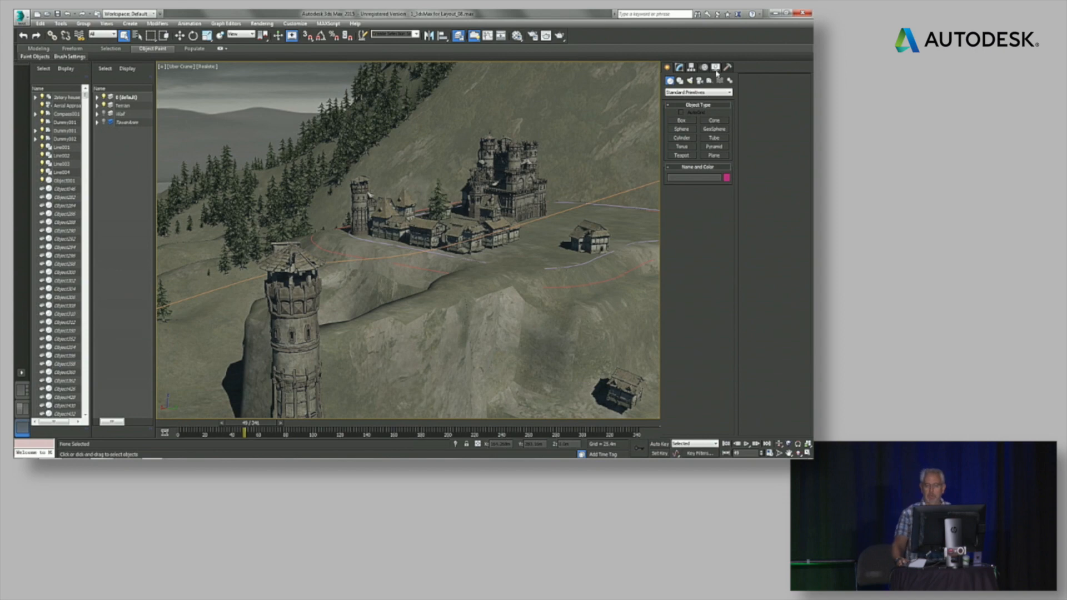
# Open the Asset Browser utility, dismiss its notice, and review the available file type filters.
pyautogui.click(729, 68)
pyautogui.click(720, 115)
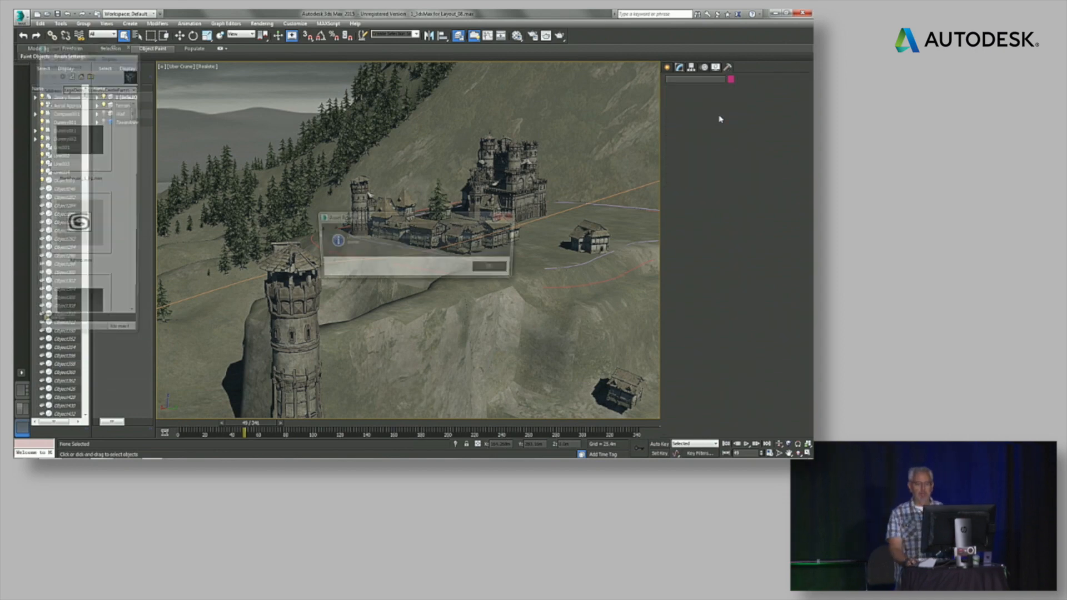
pyautogui.click(503, 269)
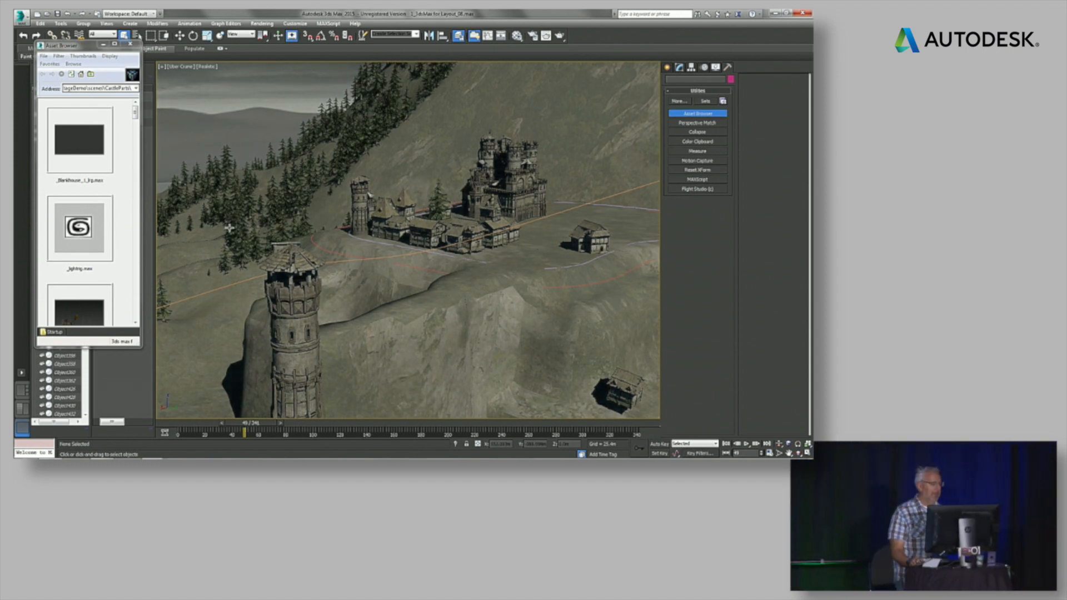
pyautogui.click(62, 49)
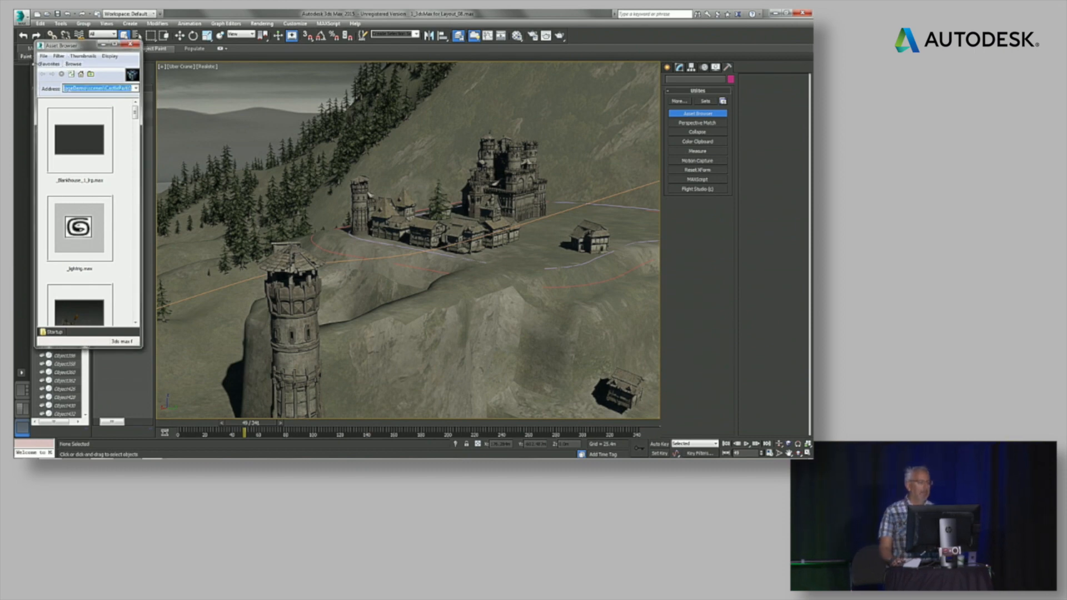
pyautogui.click(59, 57)
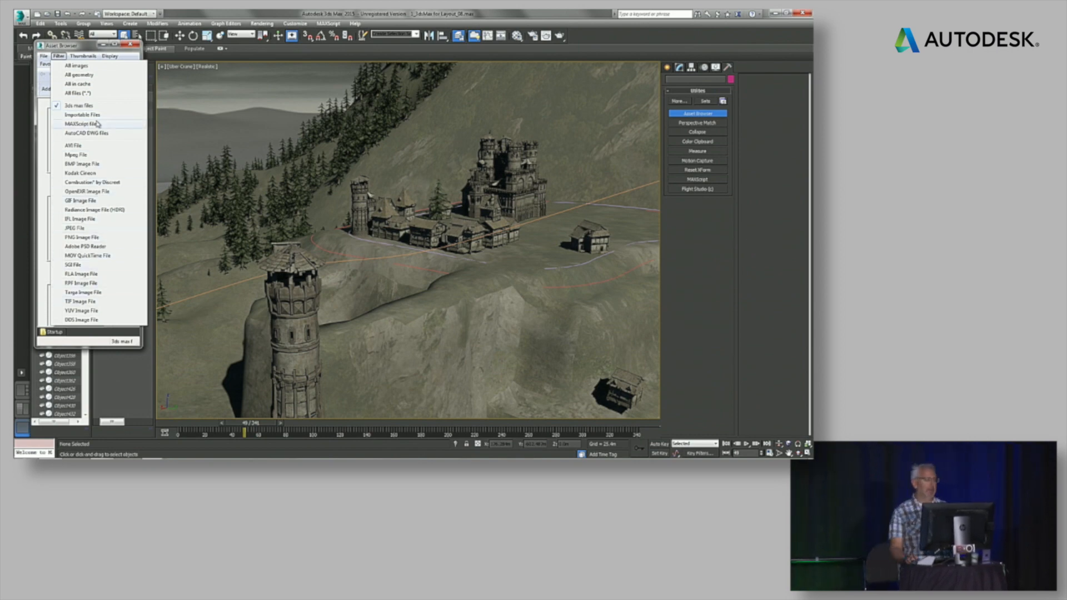
pyautogui.click(83, 65)
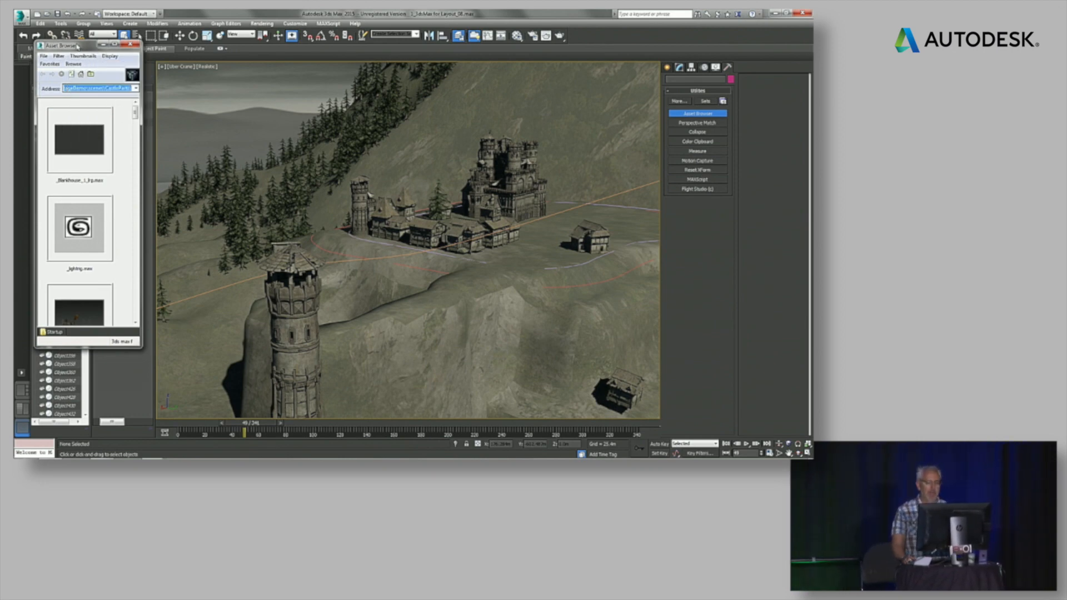
# Widen the viewport and browse the castle part thumbnails in the Asset Browser.
pyautogui.moveTo(660, 198); pyautogui.dragTo(748, 201)
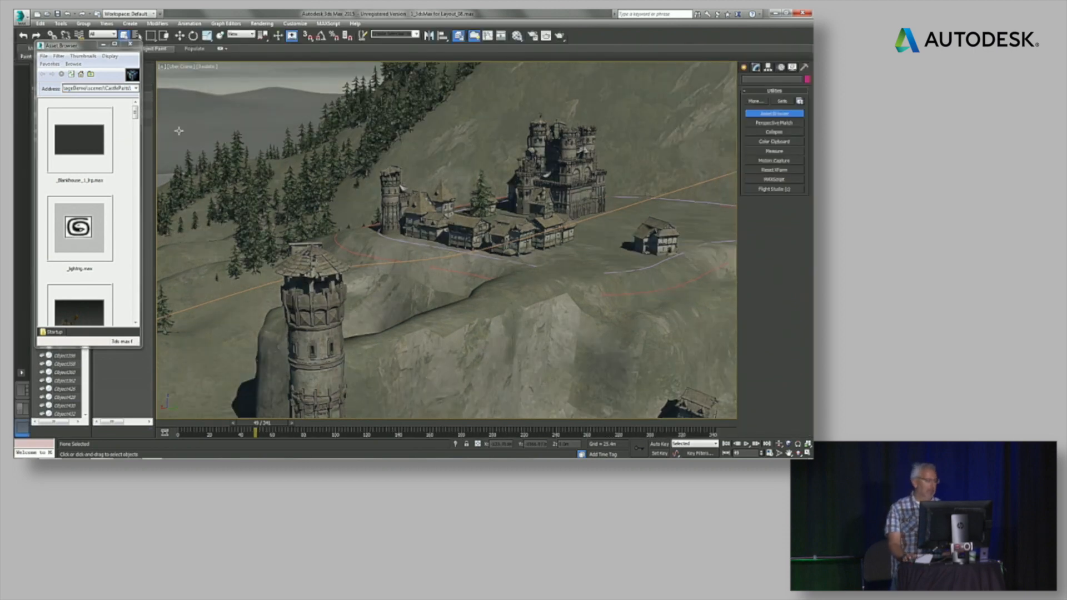
pyautogui.moveTo(134, 120); pyautogui.dragTo(147, 206)
pyautogui.scroll(1, 148, 203)
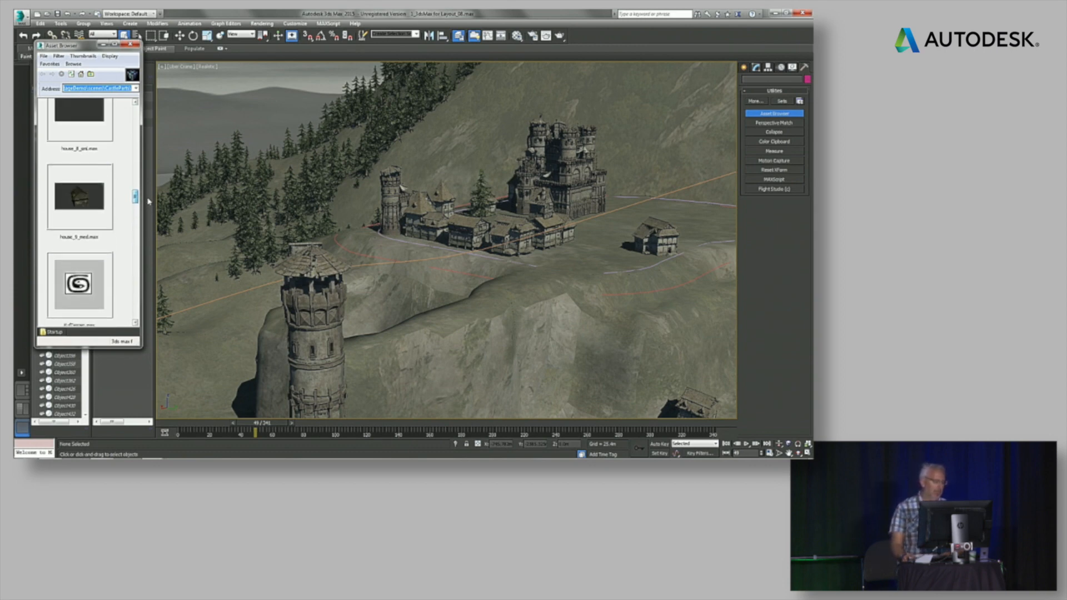
pyautogui.scroll(2, 106, 199)
pyautogui.scroll(-1, 104, 194)
pyautogui.scroll(-3, 99, 189)
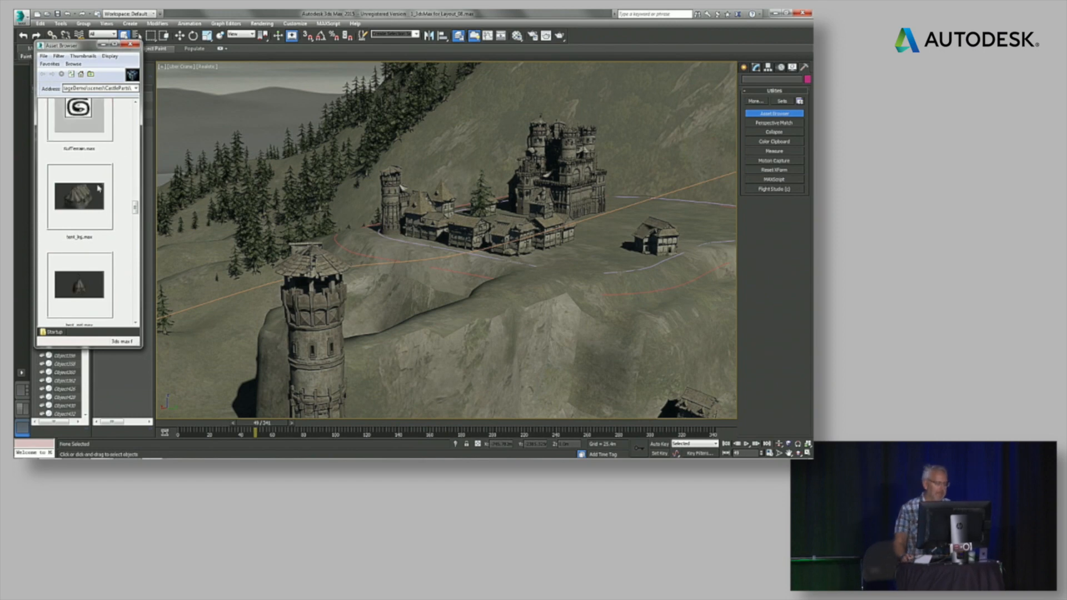
pyautogui.scroll(-2, 99, 195)
pyautogui.moveTo(135, 220); pyautogui.dragTo(143, 246)
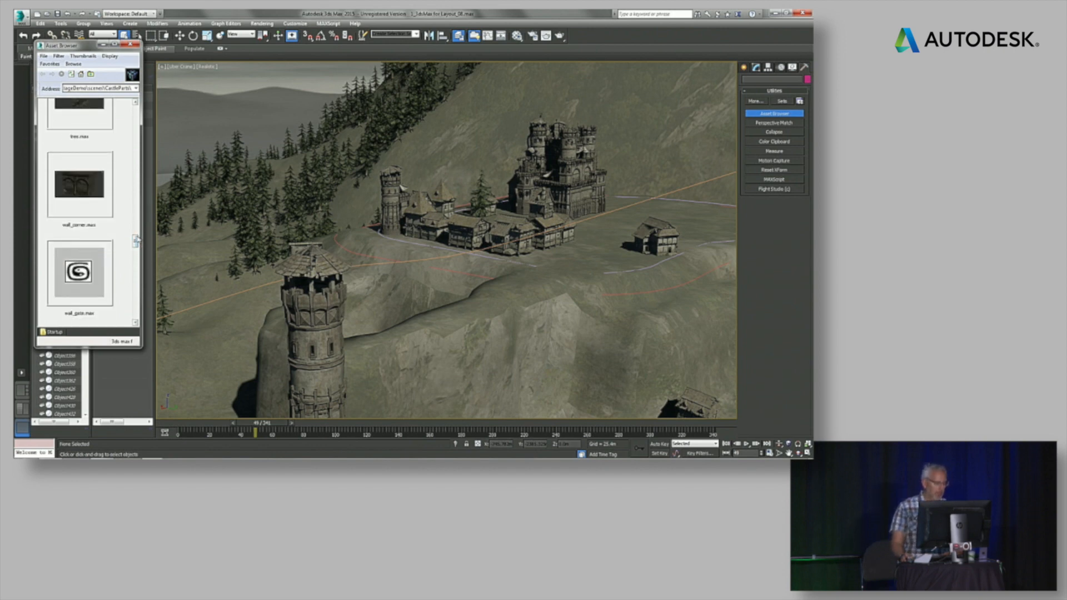
pyautogui.moveTo(135, 242); pyautogui.dragTo(141, 127)
# Bring the _wall_seg.max asset into the scene and place it on the terrain behind the isolated house.
pyautogui.click(92, 207)
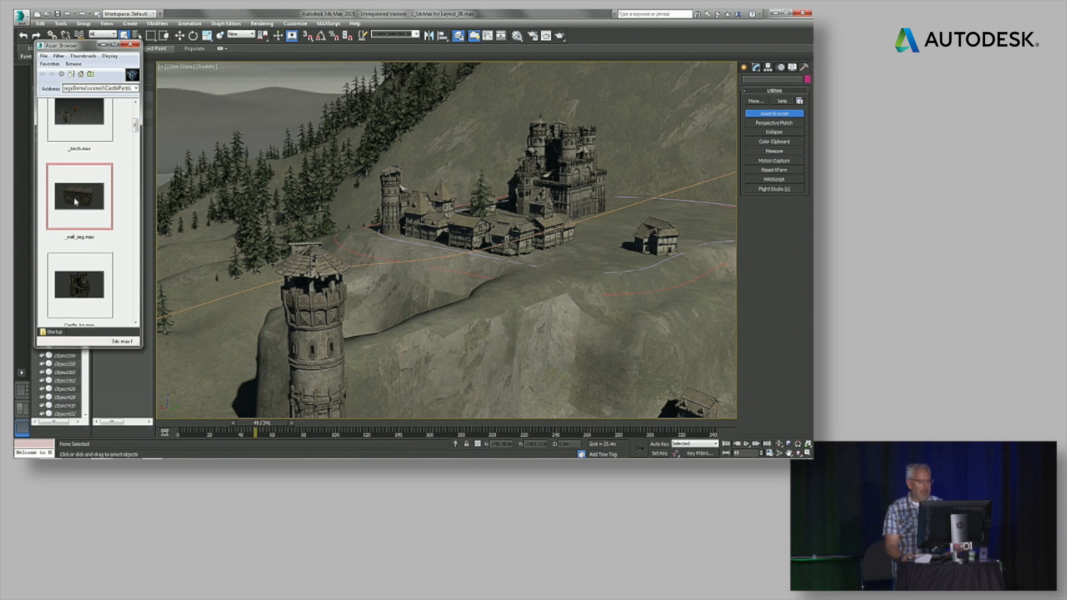
pyautogui.moveTo(594, 263); pyautogui.dragTo(594, 263)
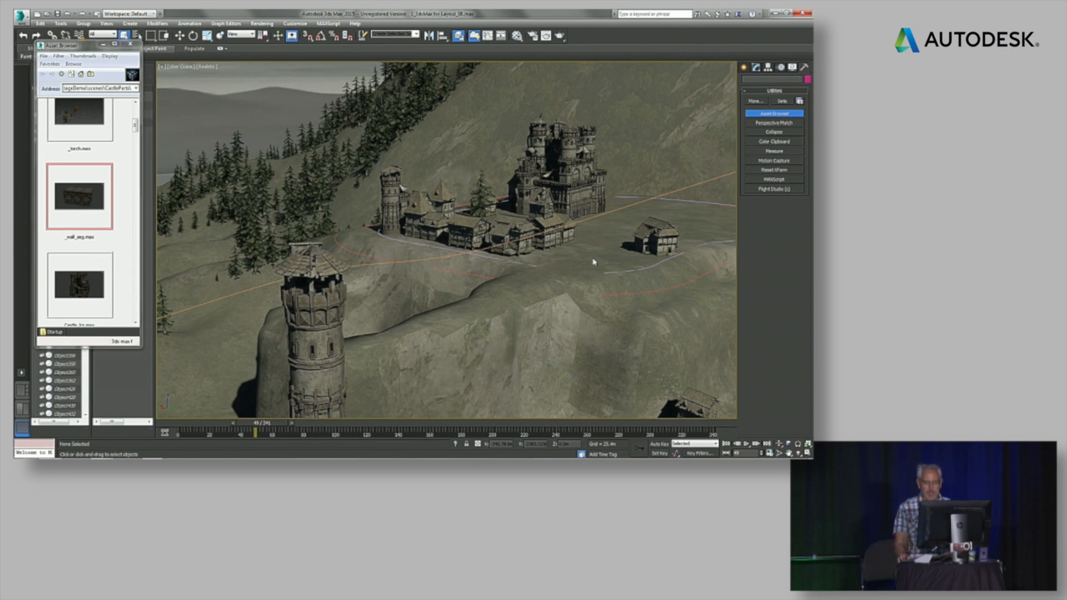
pyautogui.click(373, 258)
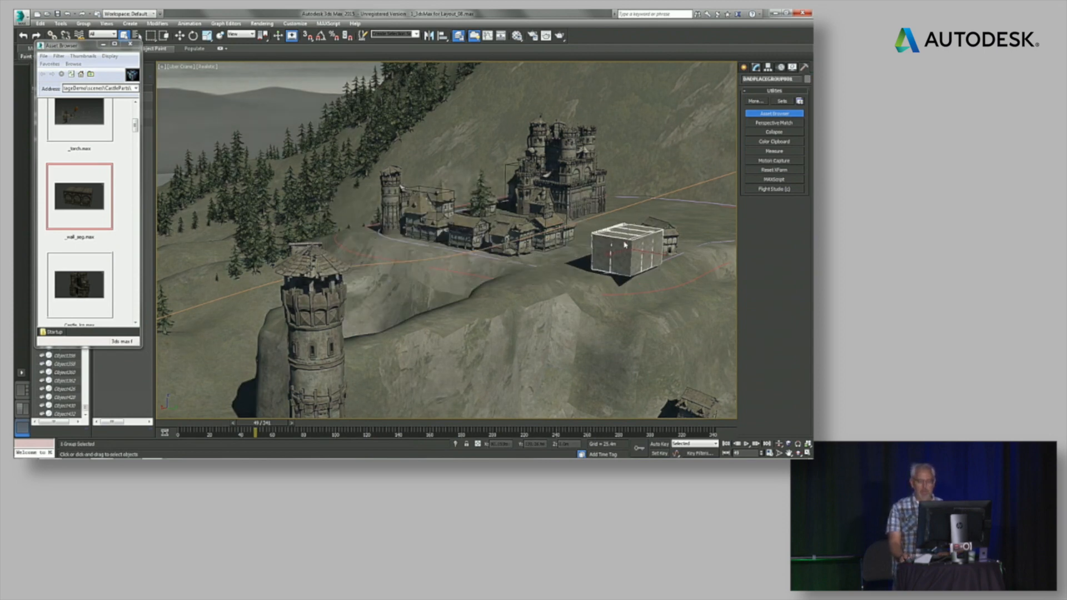
pyautogui.click(645, 217)
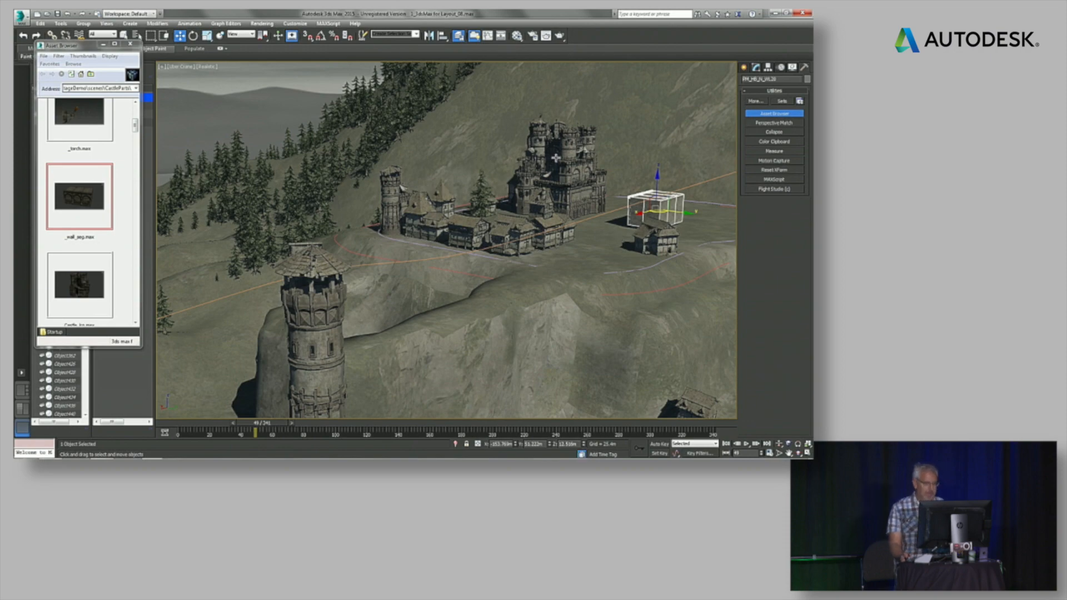
# Switch to the Perspective view, return the animation to frame 0, and examine the wall segment and surrounding castle layout.
pyautogui.press('p')
pyautogui.keyDown('alt'); pyautogui.moveTo(583, 170); pyautogui.dragTo(515, 174, button='middle'); pyautogui.keyUp('alt')
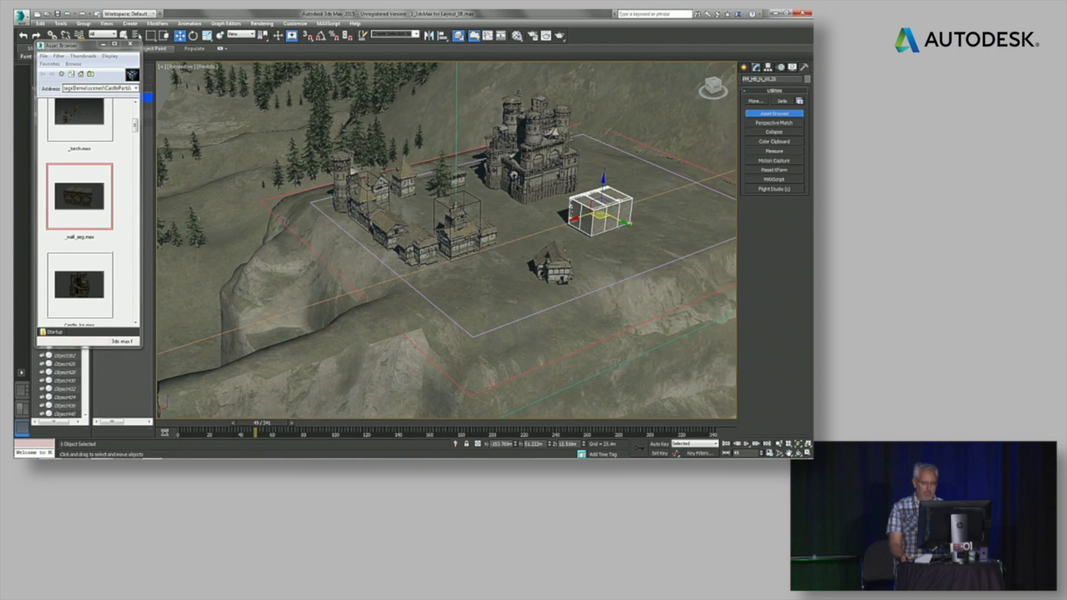
pyautogui.moveTo(268, 350); pyautogui.dragTo(268, 357, button='middle')
pyautogui.moveTo(276, 424); pyautogui.dragTo(192, 427)
pyautogui.moveTo(410, 274); pyautogui.dragTo(498, 171, button='middle')
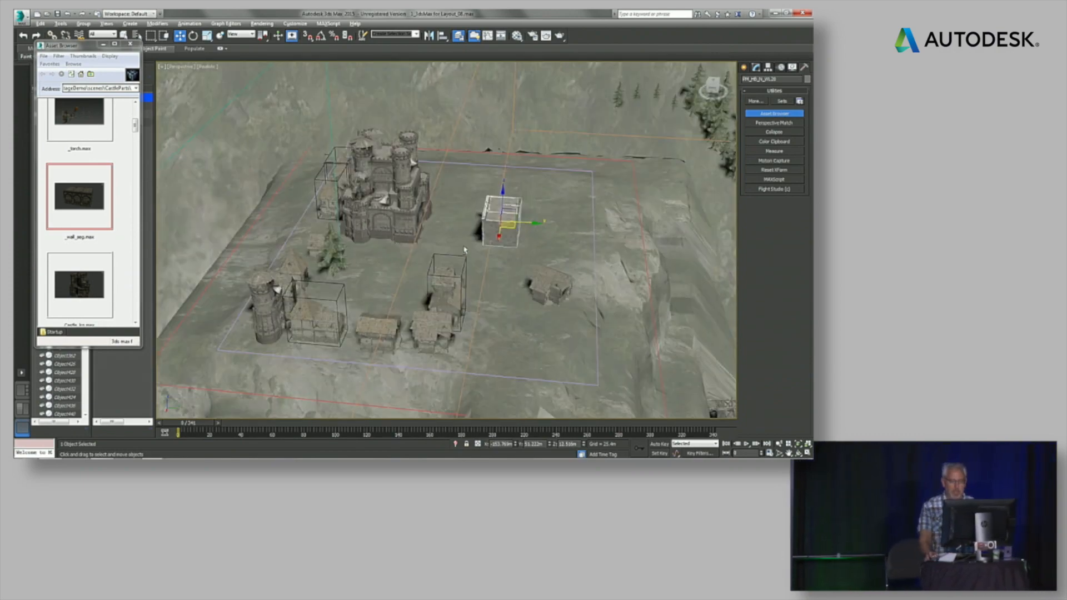
pyautogui.keyDown('alt'); pyautogui.moveTo(465, 250); pyautogui.dragTo(445, 220, button='middle'); pyautogui.keyUp('alt')
pyautogui.scroll(3, 509, 214)
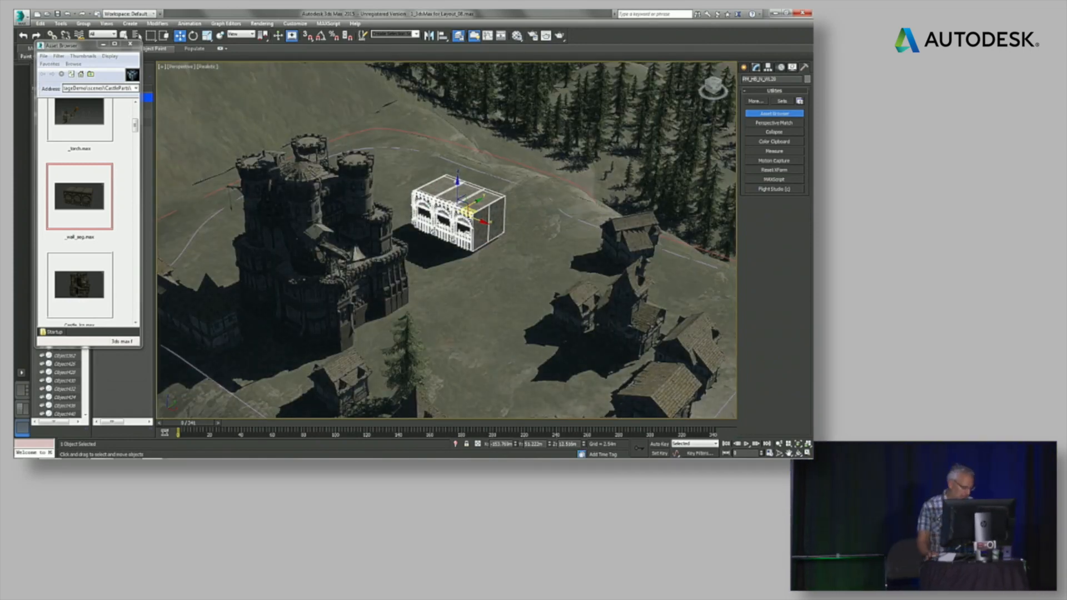
pyautogui.keyDown('alt'); pyautogui.moveTo(473, 249); pyautogui.dragTo(506, 228, button='middle'); pyautogui.keyUp('alt')
pyautogui.moveTo(506, 228); pyautogui.dragTo(540, 234, button='middle')
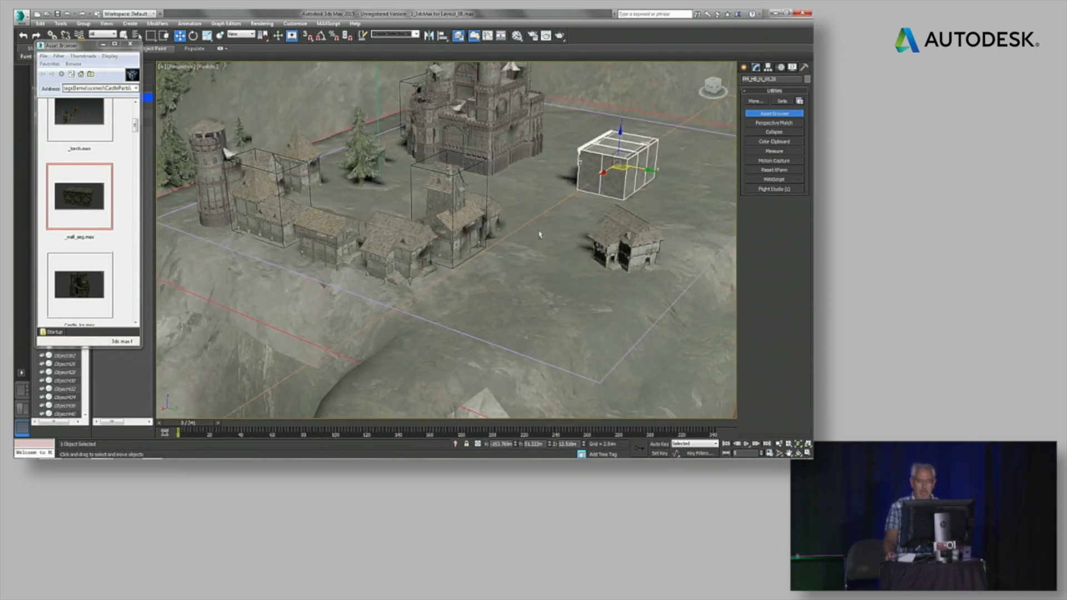
pyautogui.scroll(-3, 539, 234)
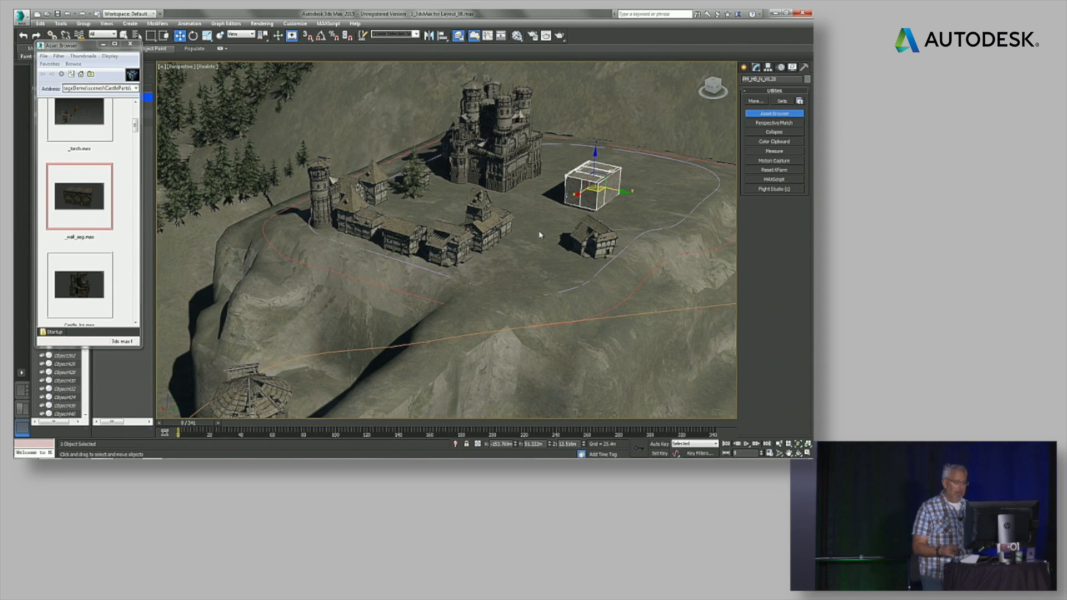
# Search all actions for "spacing", open the Spacing Tool, and move its dialog clear of the Asset Browser.
pyautogui.press('x')
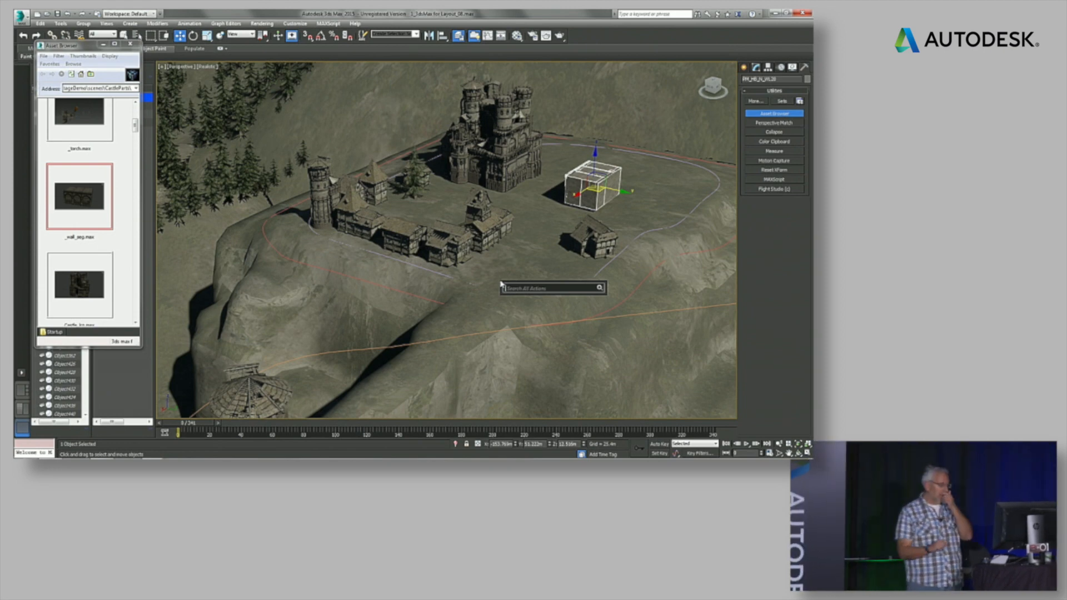
pyautogui.click(369, 127)
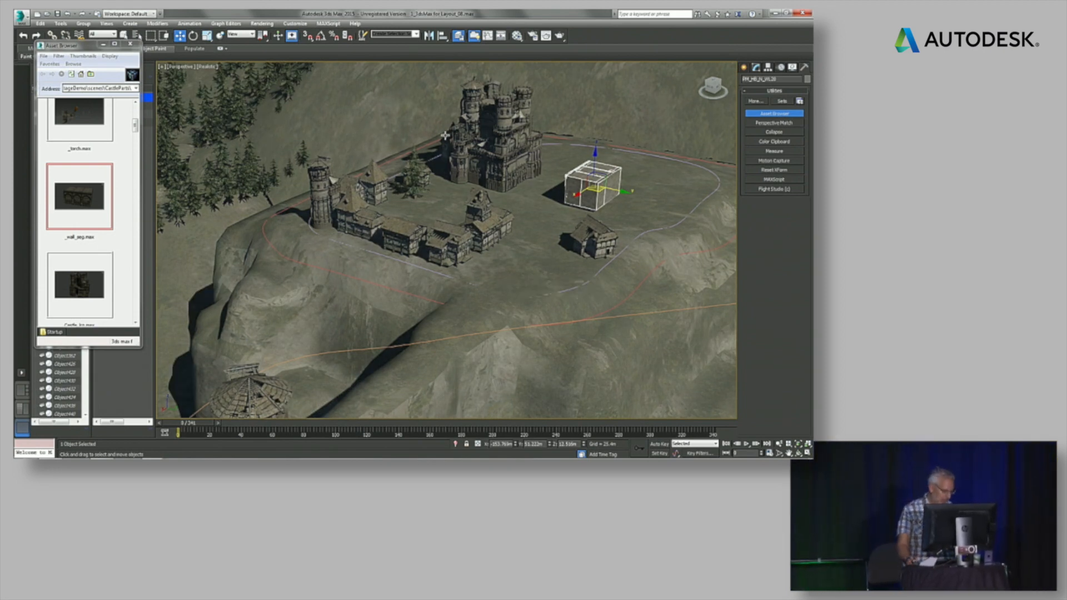
pyautogui.press('x')
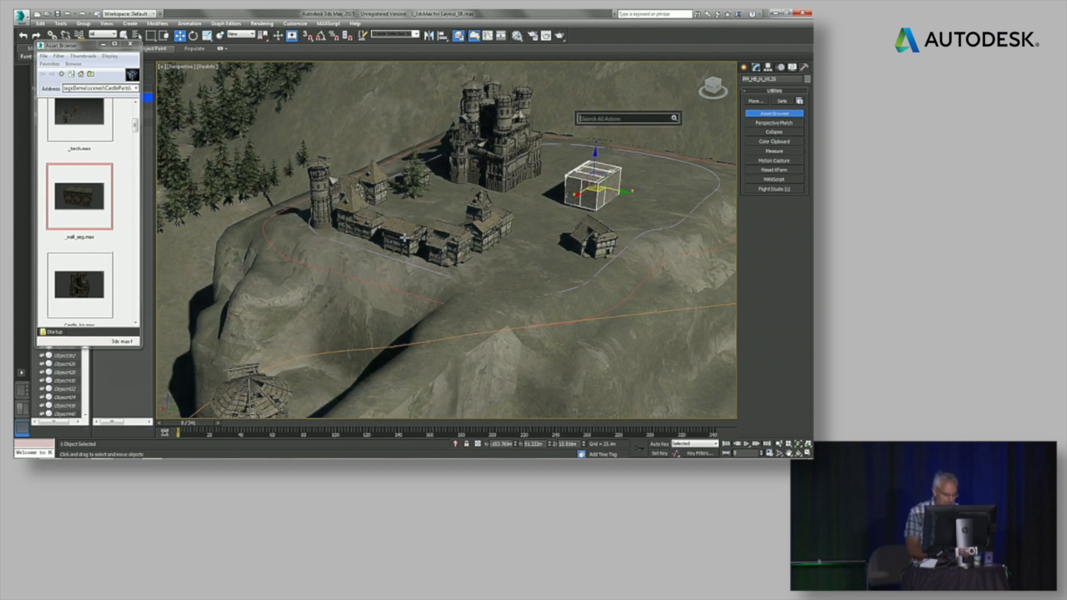
pyautogui.write('spacing')
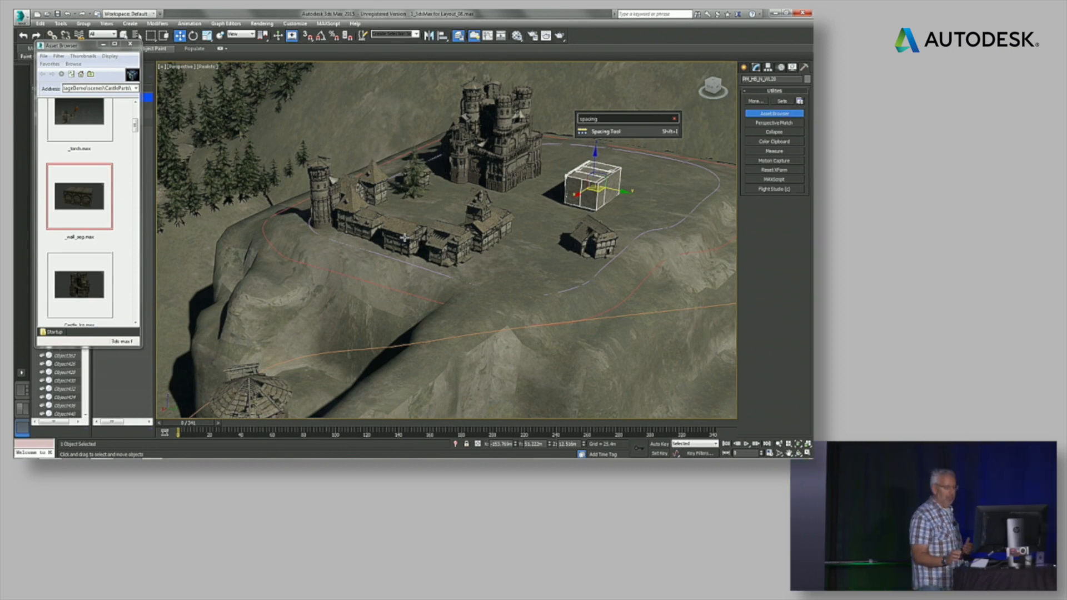
pyautogui.click(600, 131)
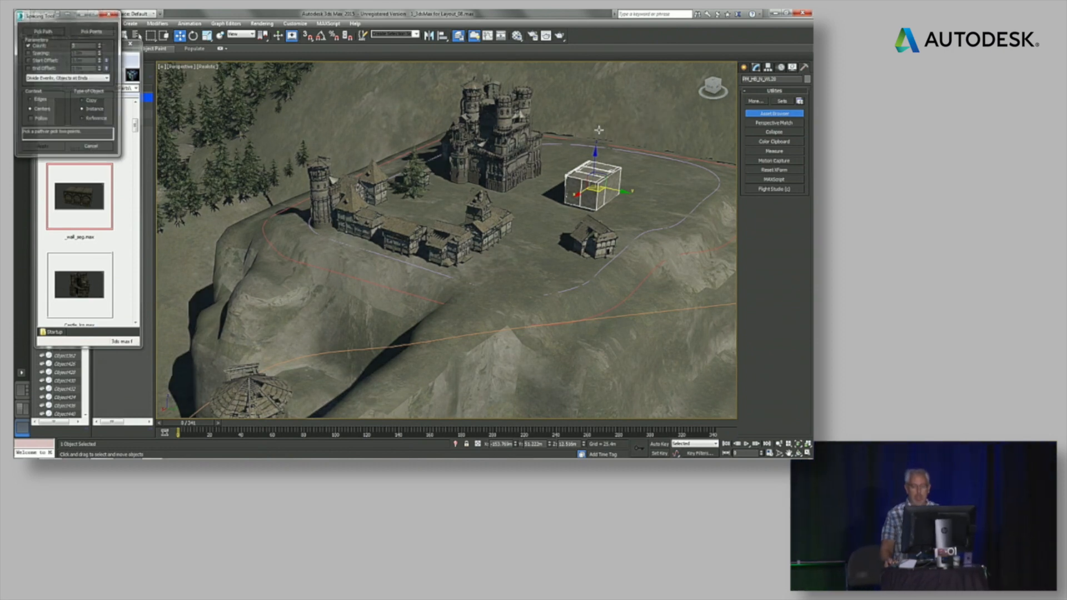
pyautogui.moveTo(58, 15); pyautogui.dragTo(225, 47)
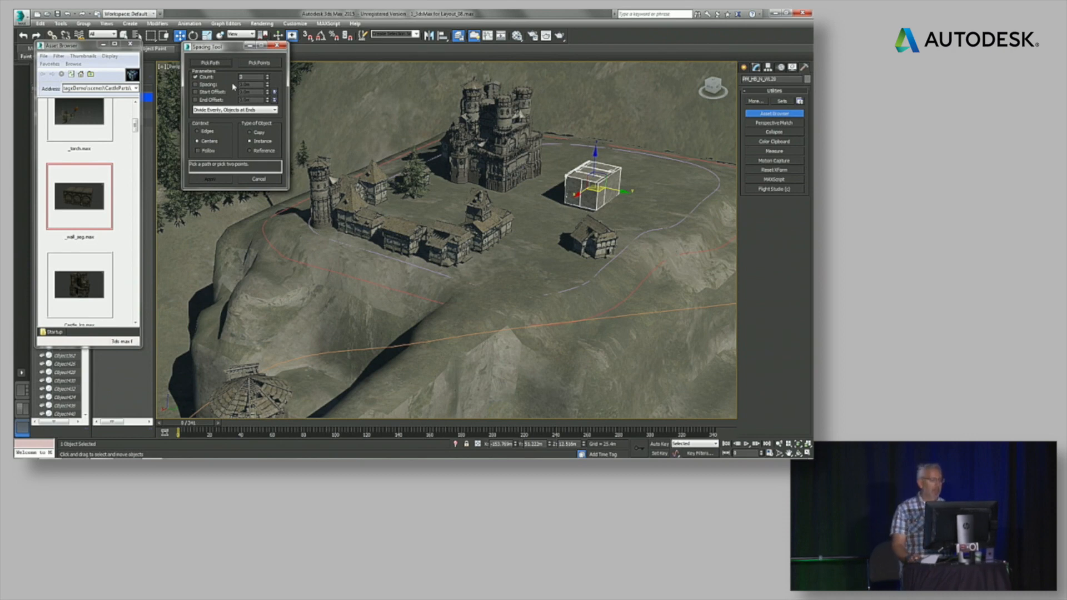
# Pick the outline spline around the castle plateau as the Spacing Tool path and set the object count to 25.
pyautogui.moveTo(230, 52); pyautogui.dragTo(242, 89)
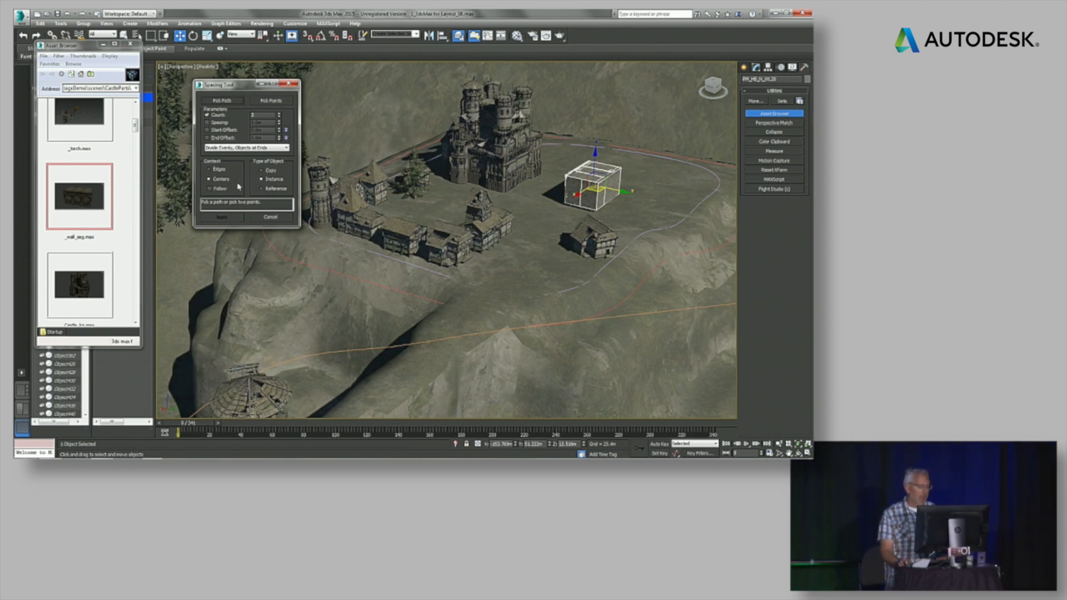
pyautogui.click(222, 101)
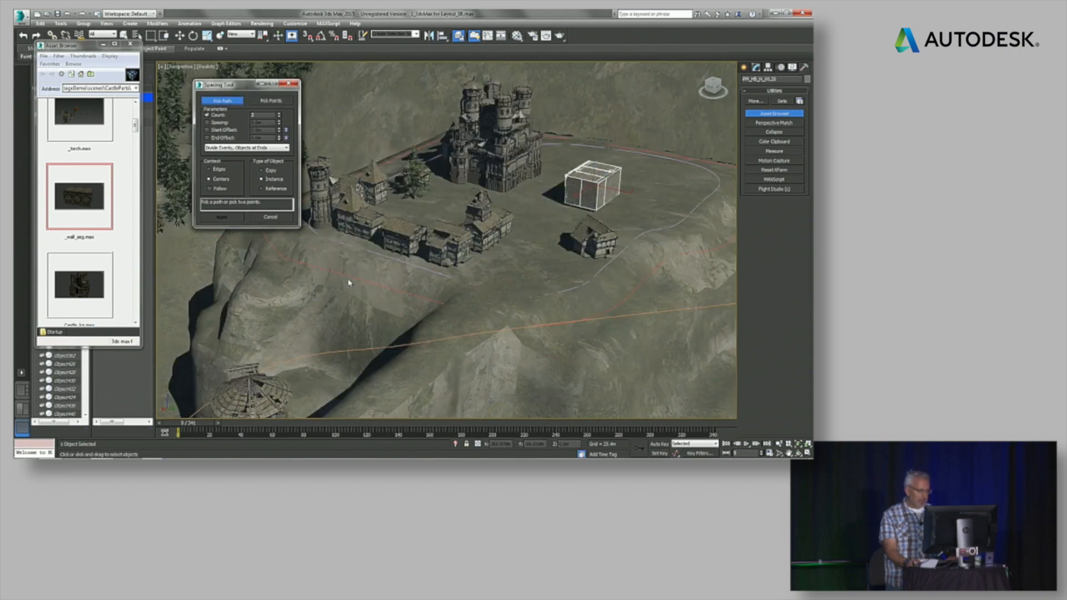
pyautogui.click(350, 275)
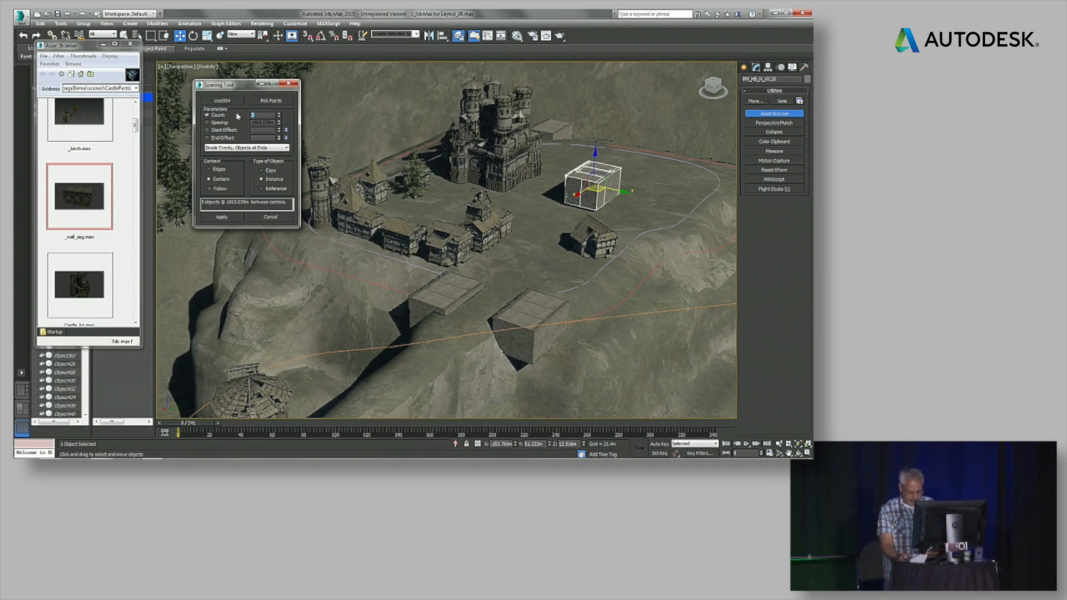
pyautogui.write('25')
pyautogui.press('Return')
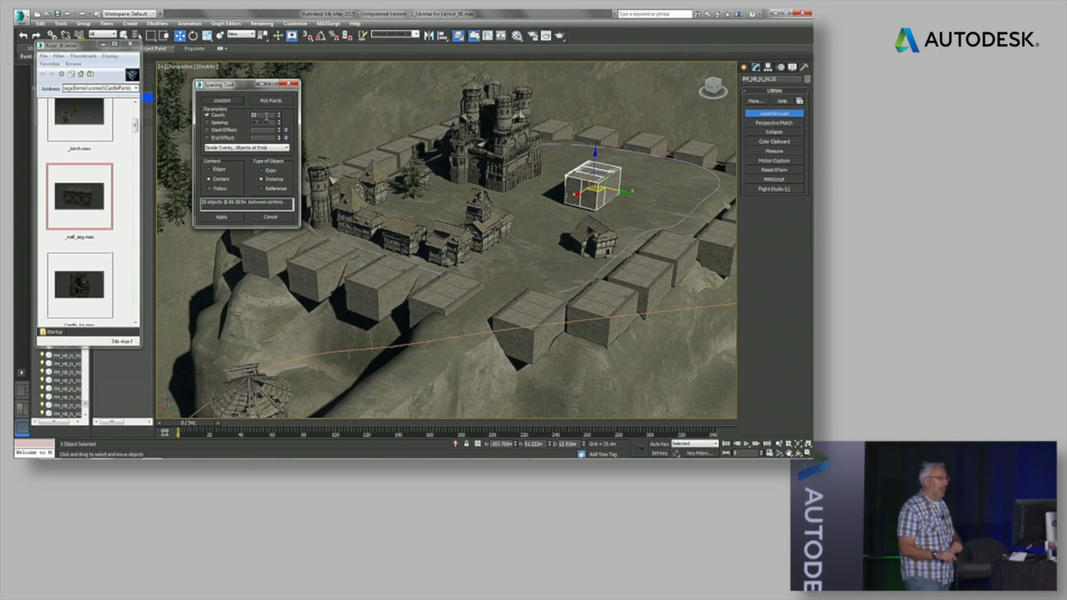
# Make the wall segments follow the path direction and raise the Spacing Tool count to 34.
pyautogui.click(209, 188)
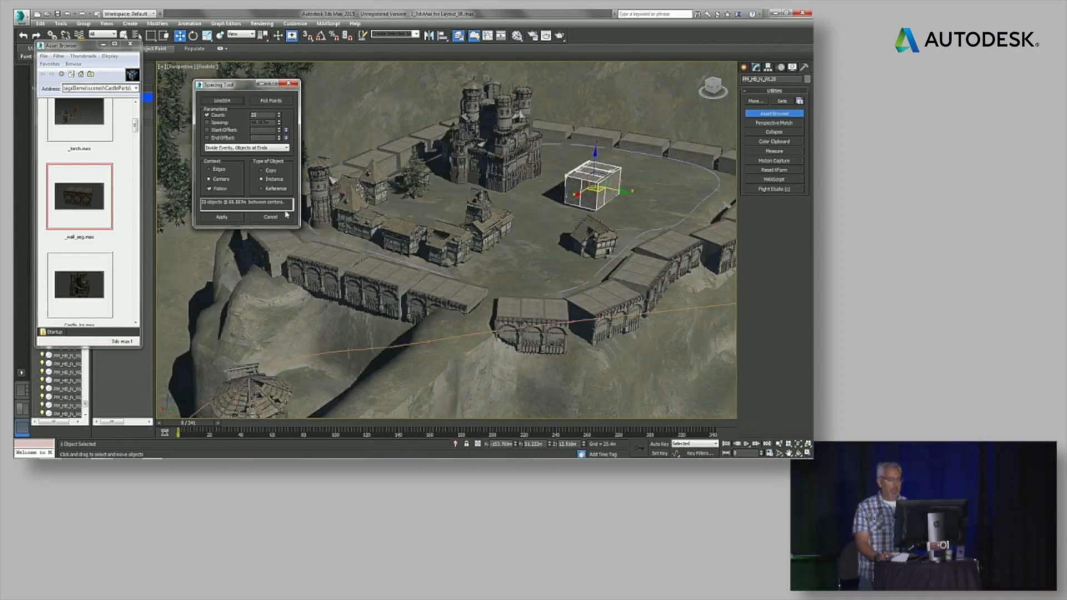
pyautogui.click(280, 117)
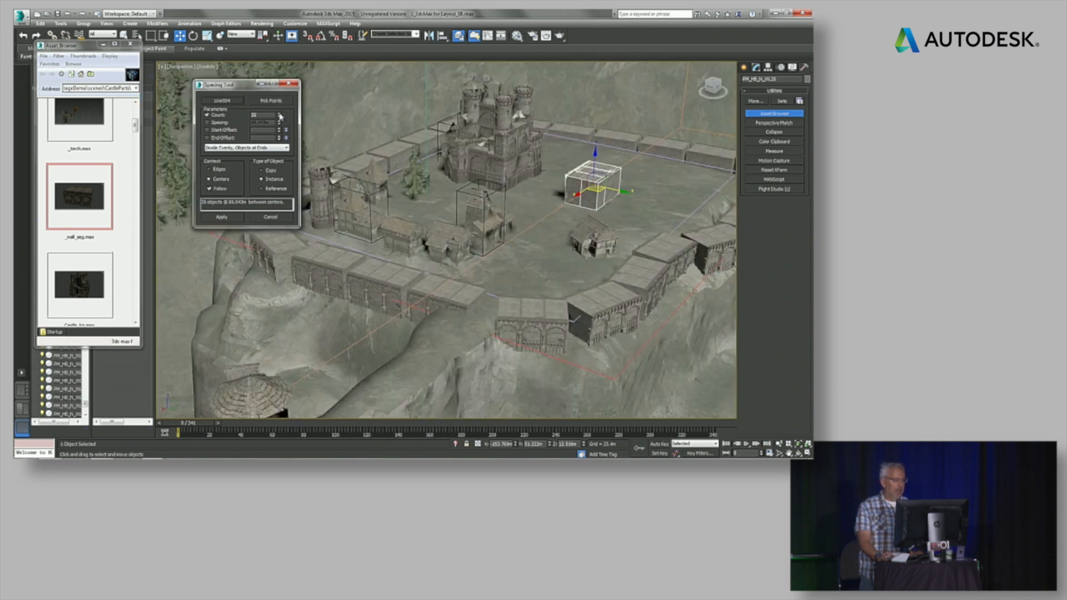
pyautogui.moveTo(279, 109)
pyautogui.mouseDown()
pyautogui.moveTo(280, 123)
pyautogui.moveTo(283, 110)
pyautogui.mouseUp()
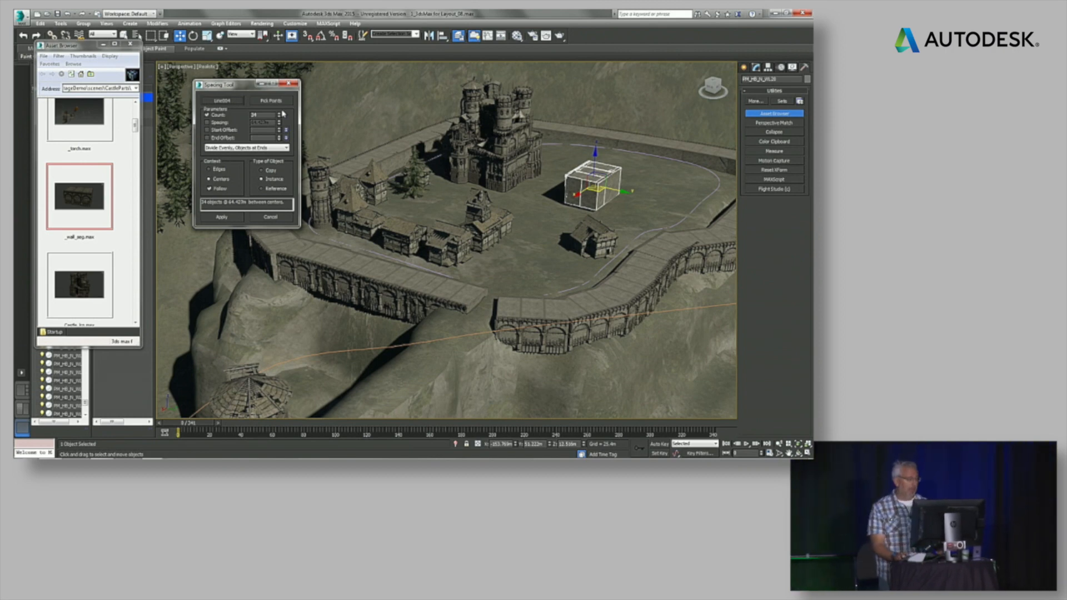
# Set the Spacing Tool count to 31, apply the wall distribution, and close the tool.
pyautogui.click(272, 148)
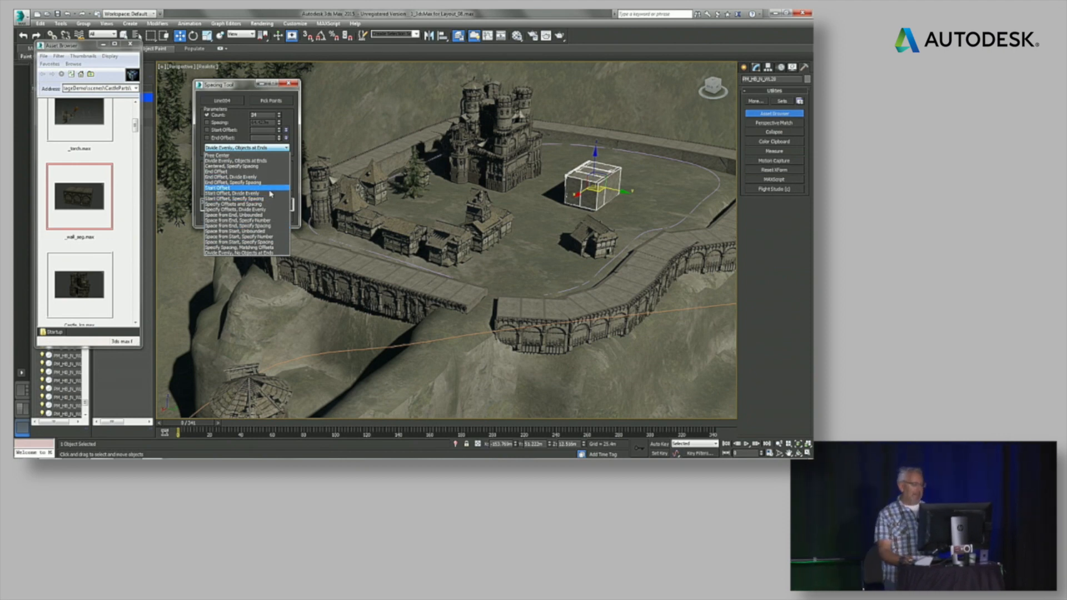
pyautogui.click(239, 127)
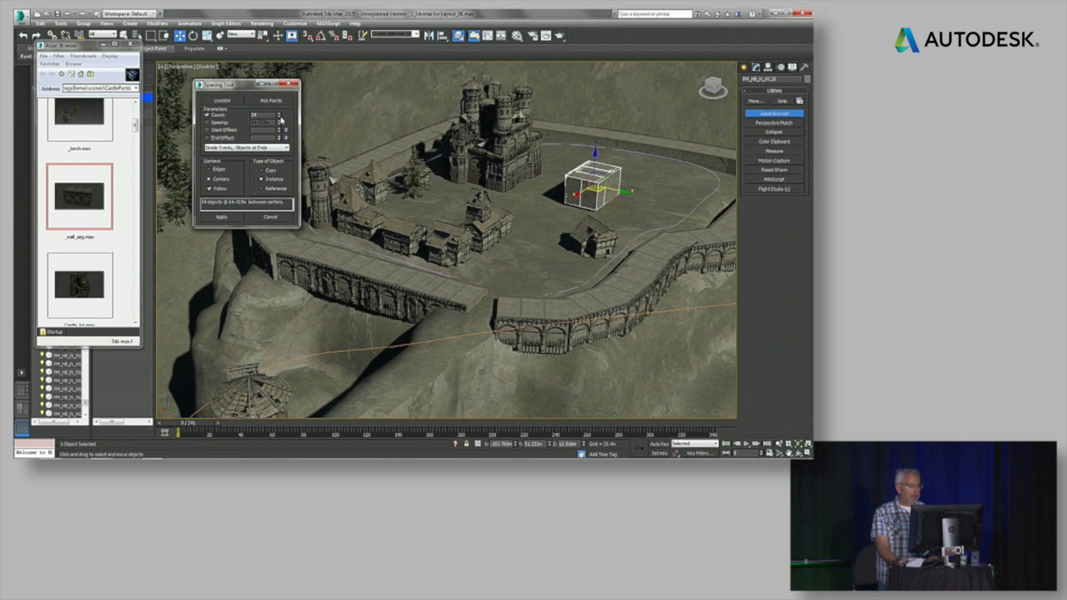
pyautogui.moveTo(281, 118); pyautogui.dragTo(280, 116)
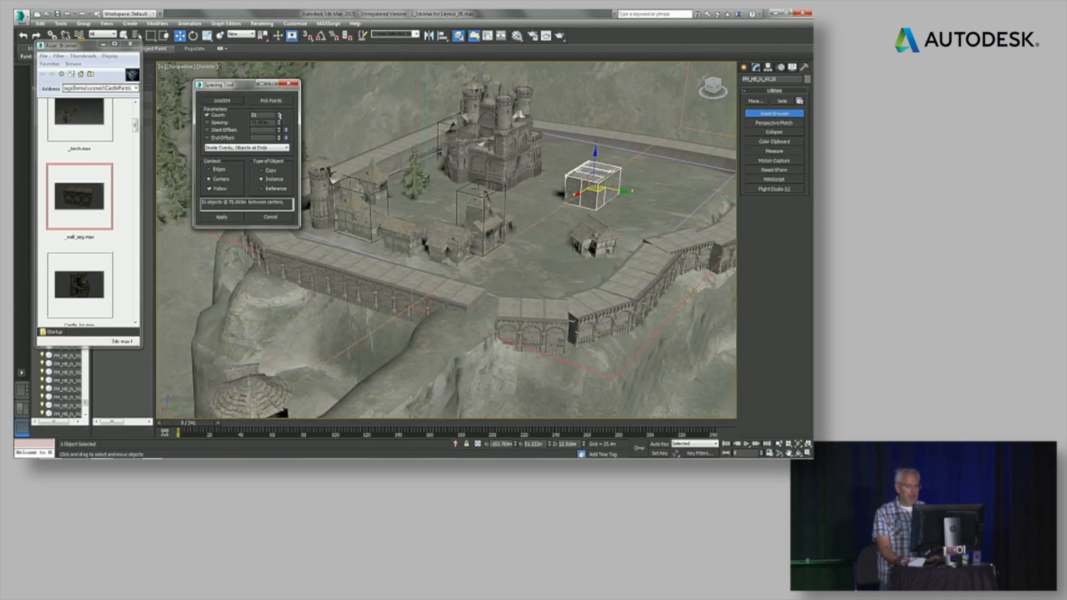
pyautogui.click(226, 217)
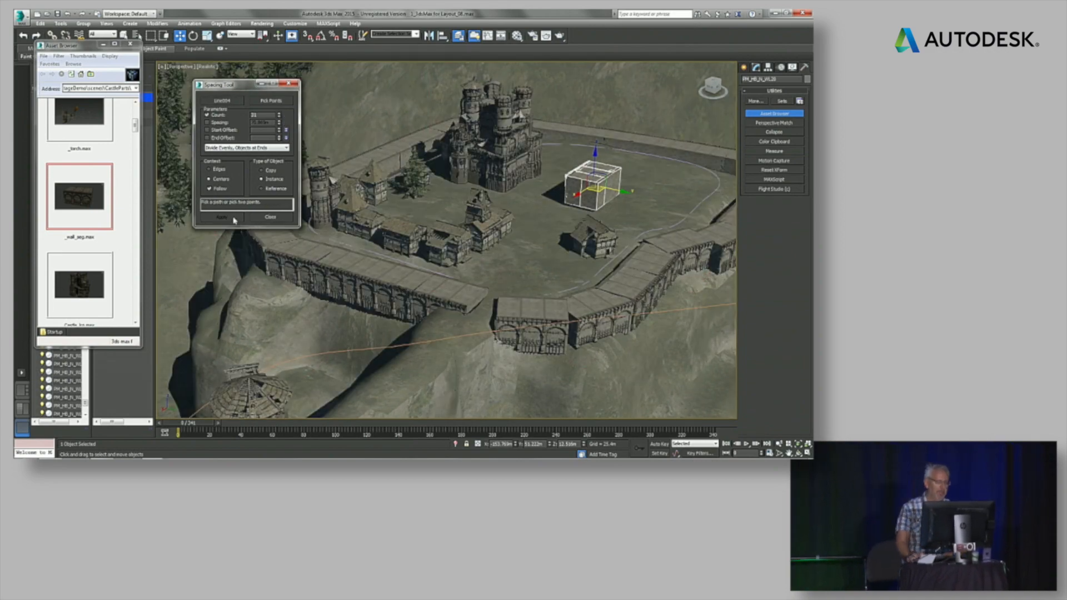
pyautogui.click(270, 217)
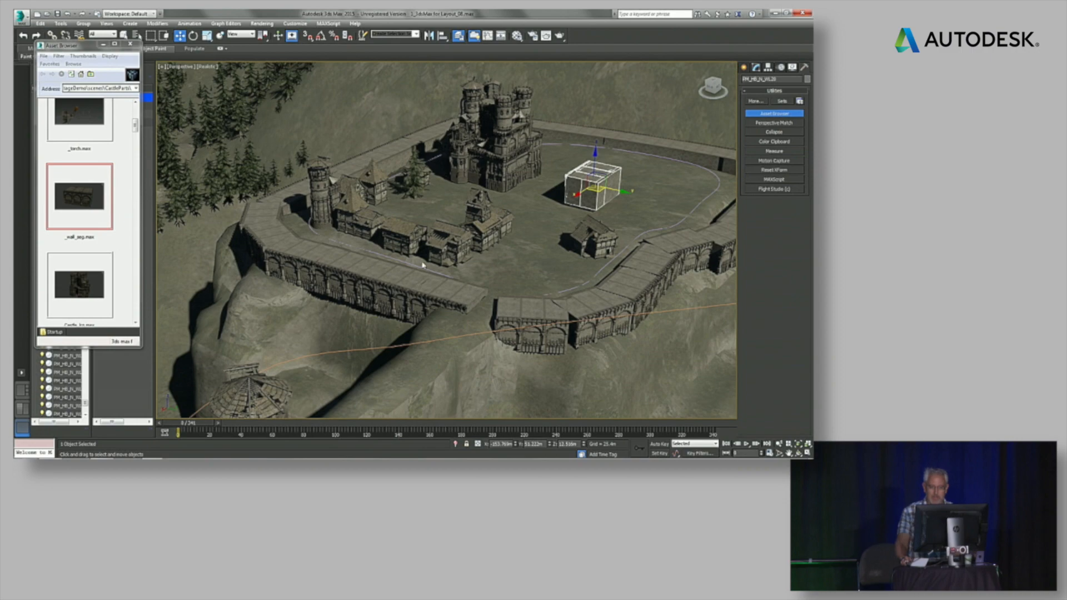
# Examine the completed castle wall from a wider angle and minimize the Asset Browser.
pyautogui.moveTo(534, 247)
pyautogui.keyDown('alt'); pyautogui.mouseDown(button='middle')
pyautogui.moveTo(456, 247)
pyautogui.moveTo(380, 272)
pyautogui.moveTo(420, 276)
pyautogui.mouseUp(button='middle'); pyautogui.keyUp('alt')
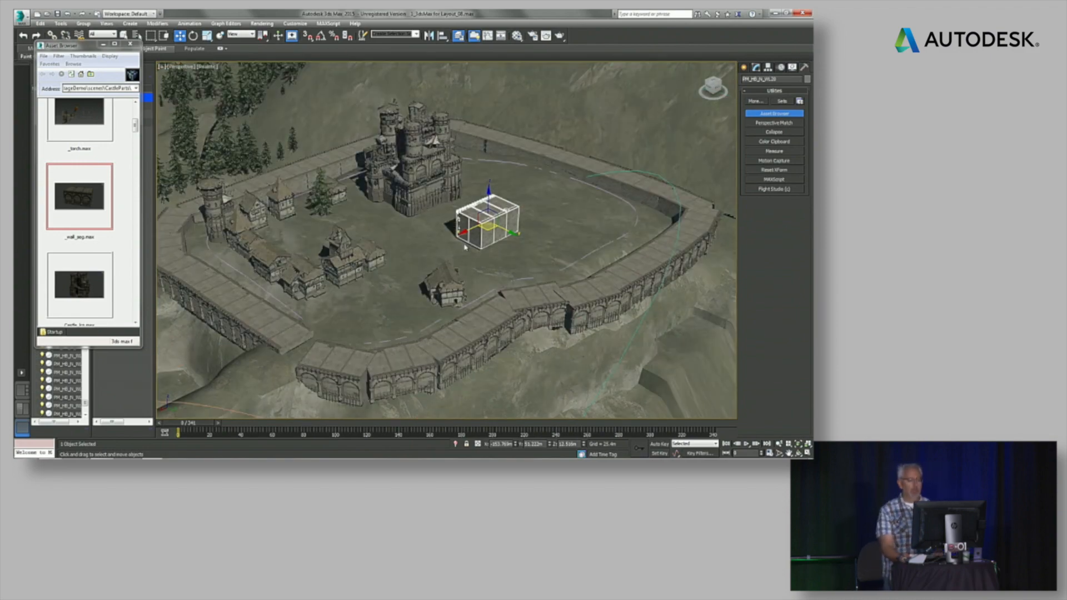
pyautogui.scroll(-4, 468, 254)
pyautogui.moveTo(535, 202); pyautogui.dragTo(428, 260, button='middle')
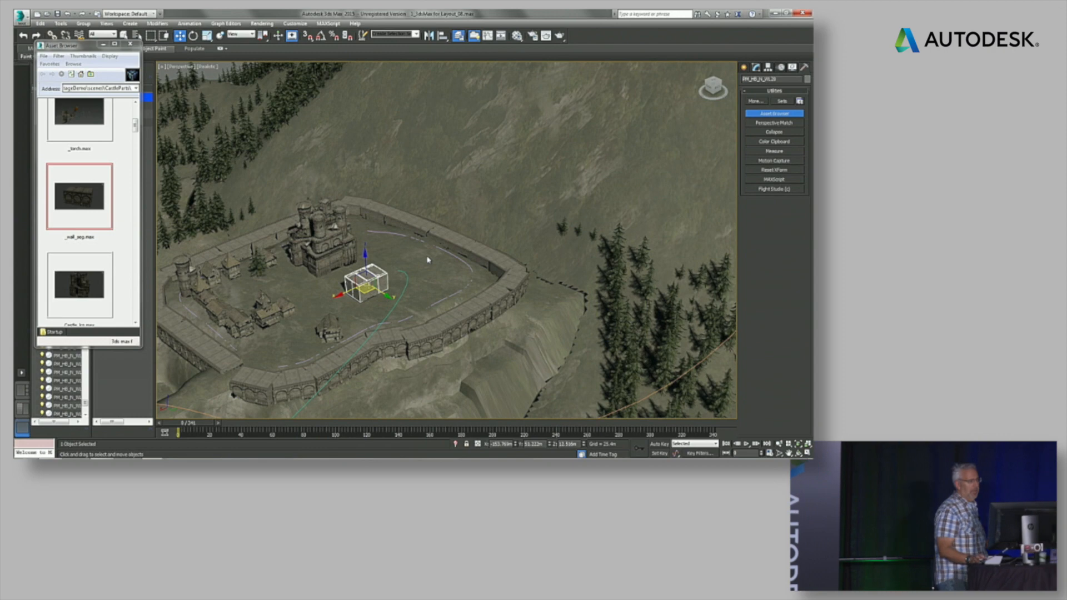
pyautogui.moveTo(68, 50); pyautogui.dragTo(76, 81)
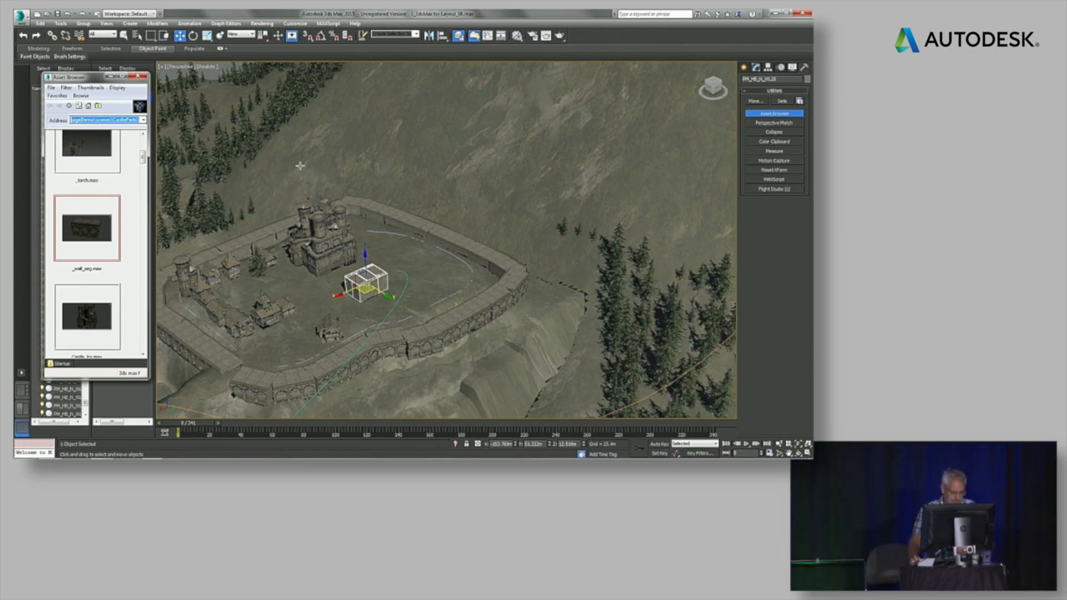
pyautogui.keyDown('alt'); pyautogui.moveTo(334, 234); pyautogui.dragTo(416, 224, button='middle'); pyautogui.keyUp('alt')
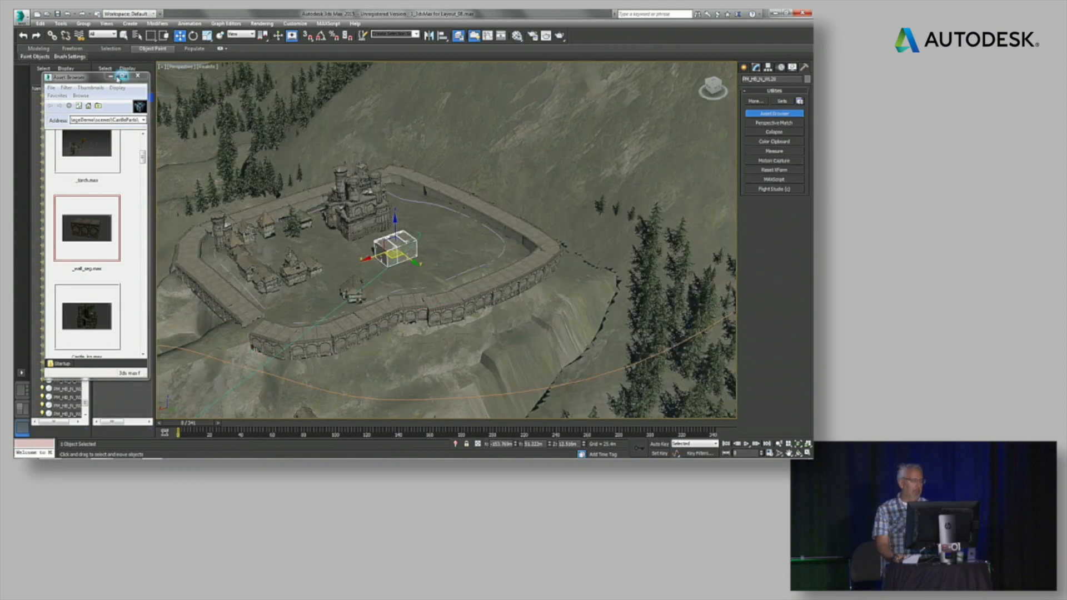
pyautogui.click(118, 77)
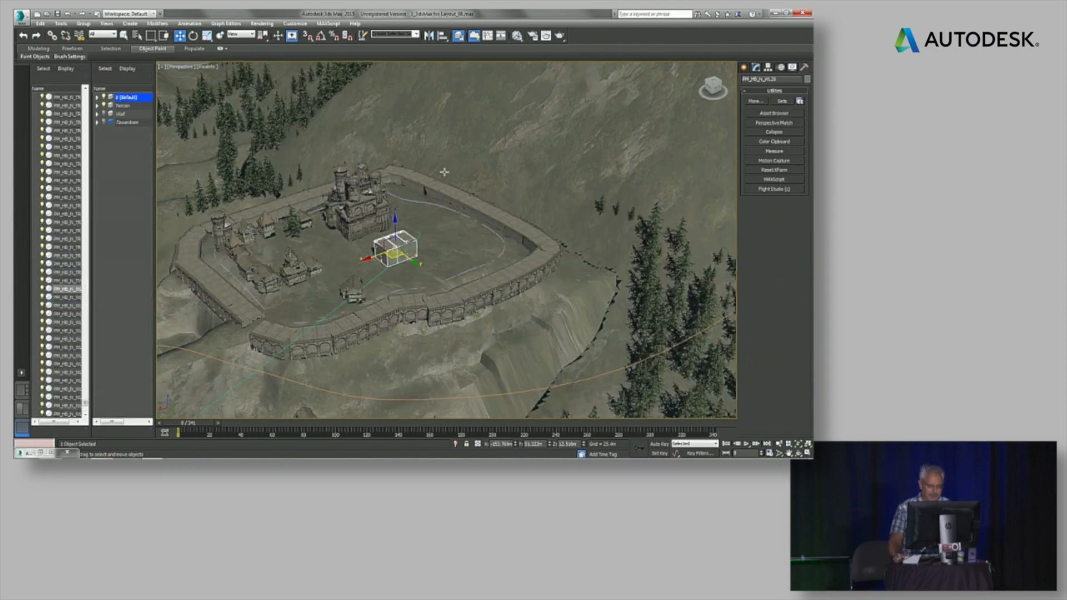
# Delete the leftover original wall segment standing inside the castle courtyard.
pyautogui.click(293, 227)
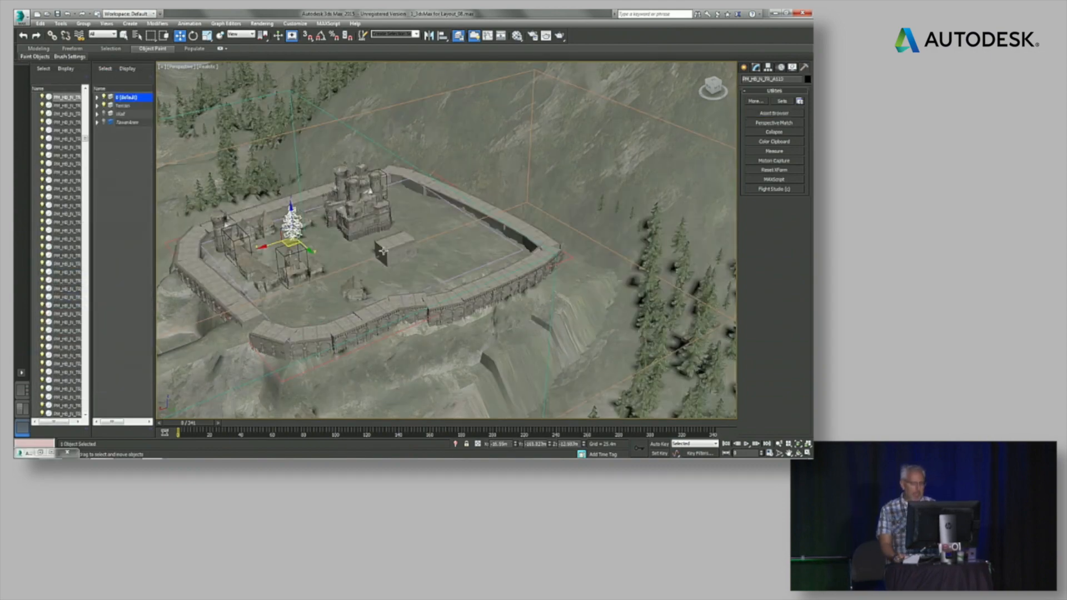
pyautogui.click(395, 241)
pyautogui.press('Delete')
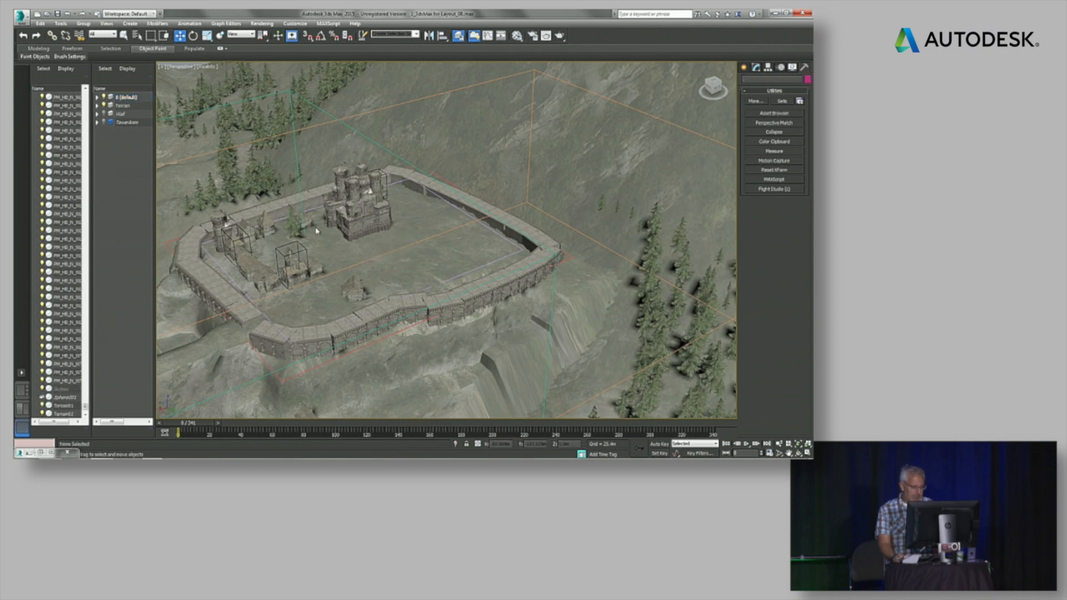
# Select the pine tree inside the castle wall and expand the Object Paint settings with the brush spacing ready for editing.
pyautogui.click(293, 224)
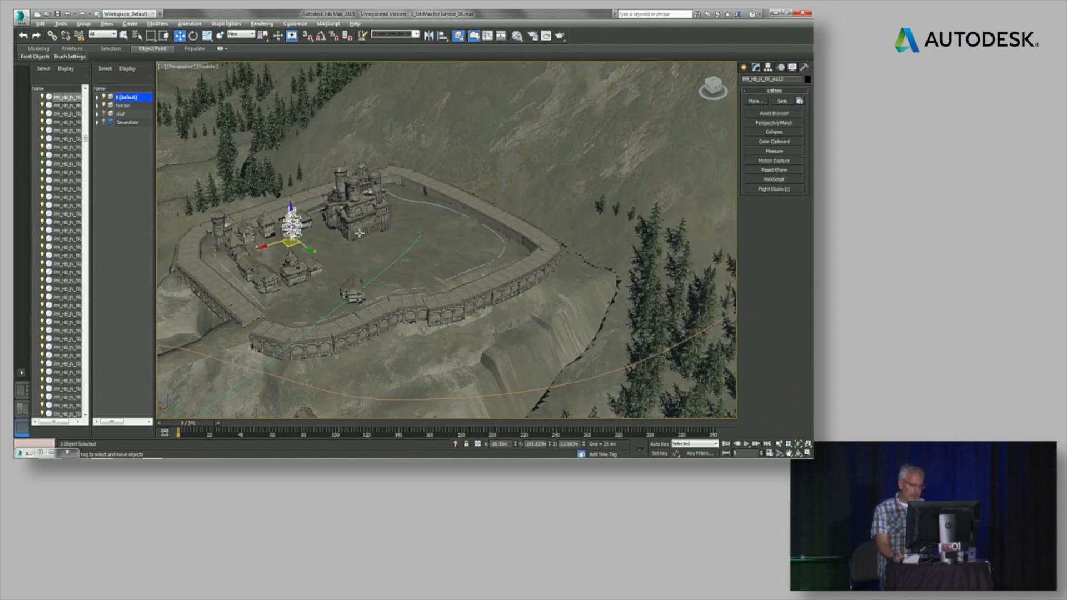
pyautogui.scroll(4, 334, 273)
pyautogui.keyDown('alt'); pyautogui.moveTo(347, 293); pyautogui.dragTo(345, 288, button='middle'); pyautogui.keyUp('alt')
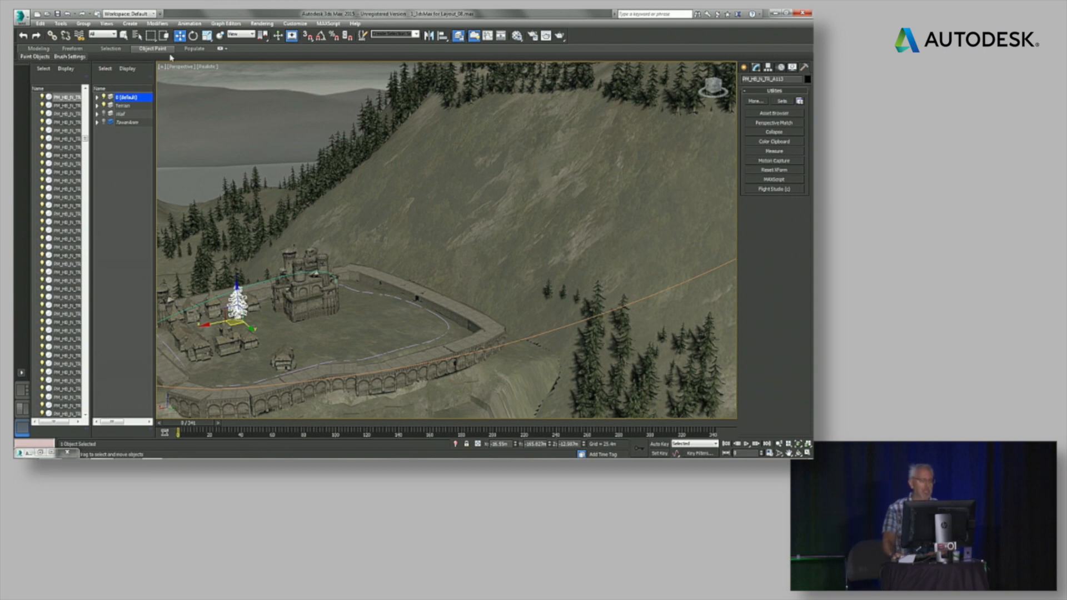
pyautogui.click(220, 50)
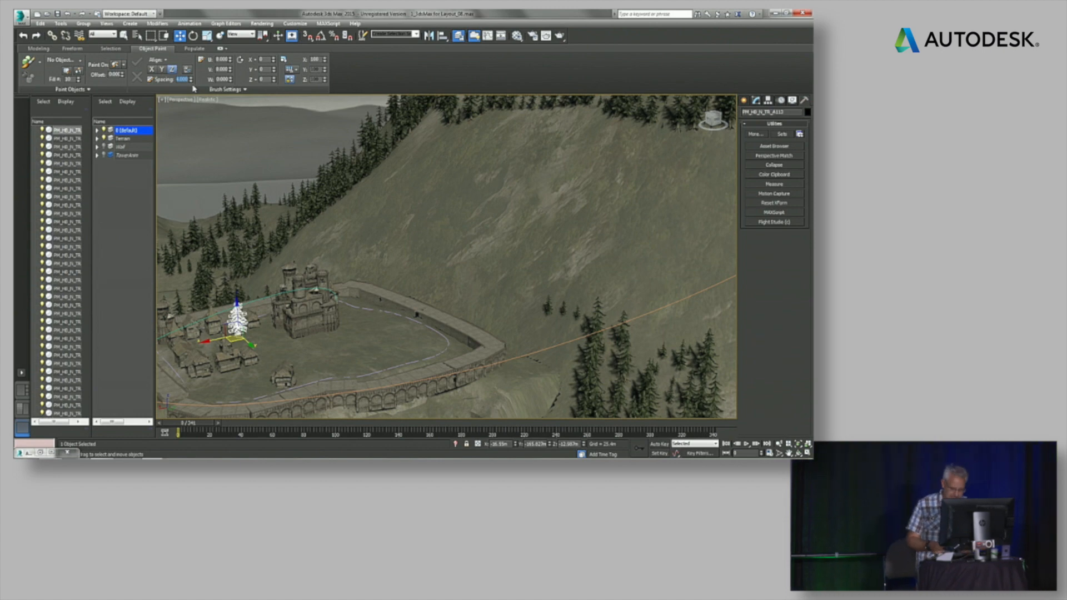
pyautogui.write('150')
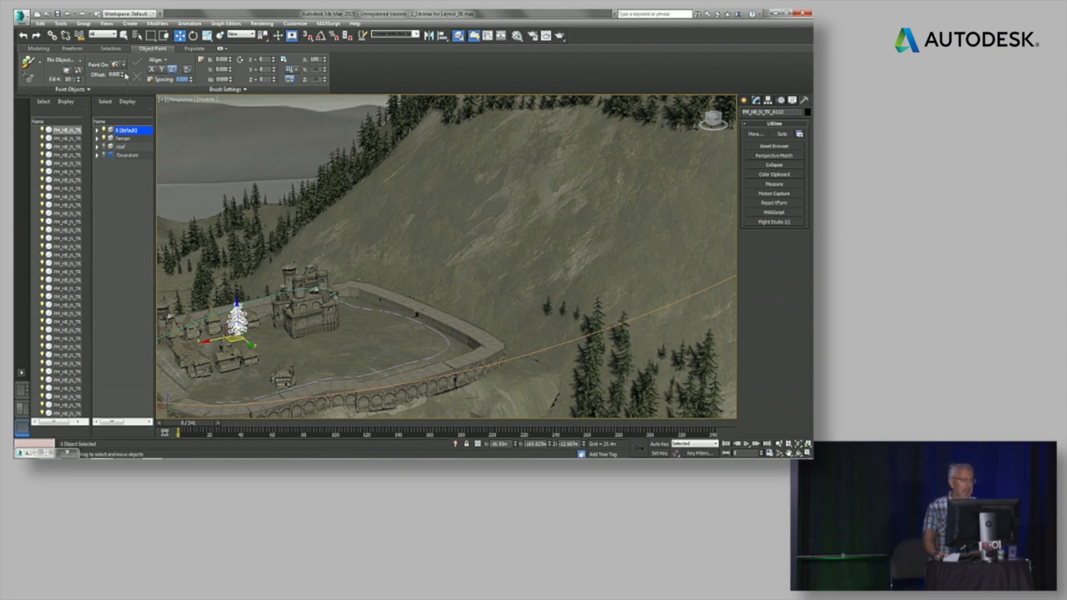
# Paint copies of the selected tree in zigzag strokes across the bare hillside behind the castle.
pyautogui.click(28, 61)
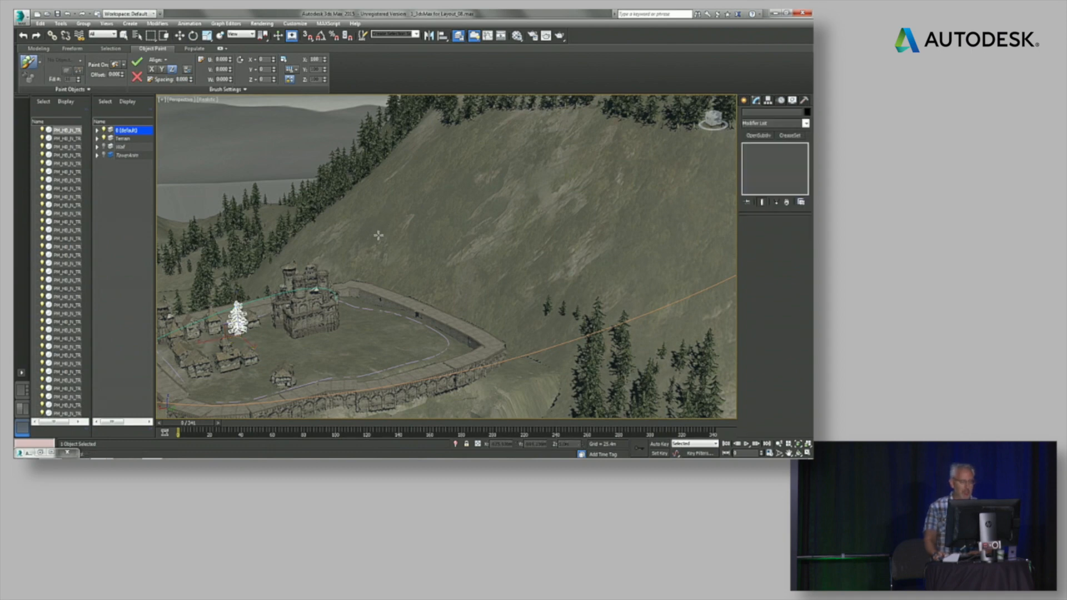
pyautogui.moveTo(395, 246)
pyautogui.mouseDown()
pyautogui.moveTo(443, 198)
pyautogui.moveTo(440, 249)
pyautogui.moveTo(494, 216)
pyautogui.moveTo(506, 267)
pyautogui.moveTo(556, 261)
pyautogui.moveTo(564, 231)
pyautogui.mouseUp()
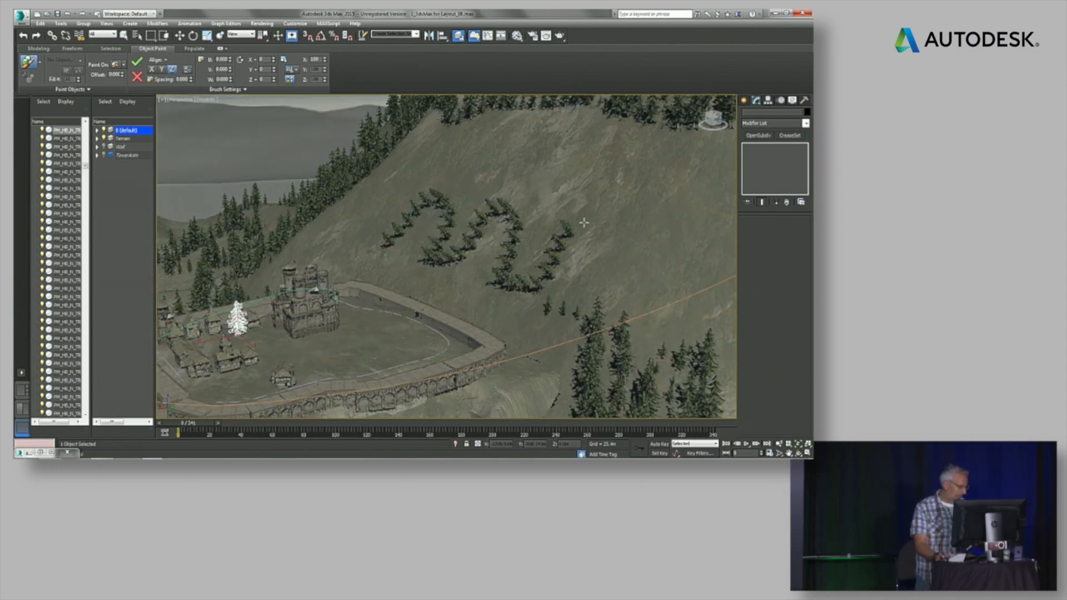
pyautogui.keyDown('alt'); pyautogui.moveTo(561, 237); pyautogui.dragTo(538, 231, button='middle'); pyautogui.keyUp('alt')
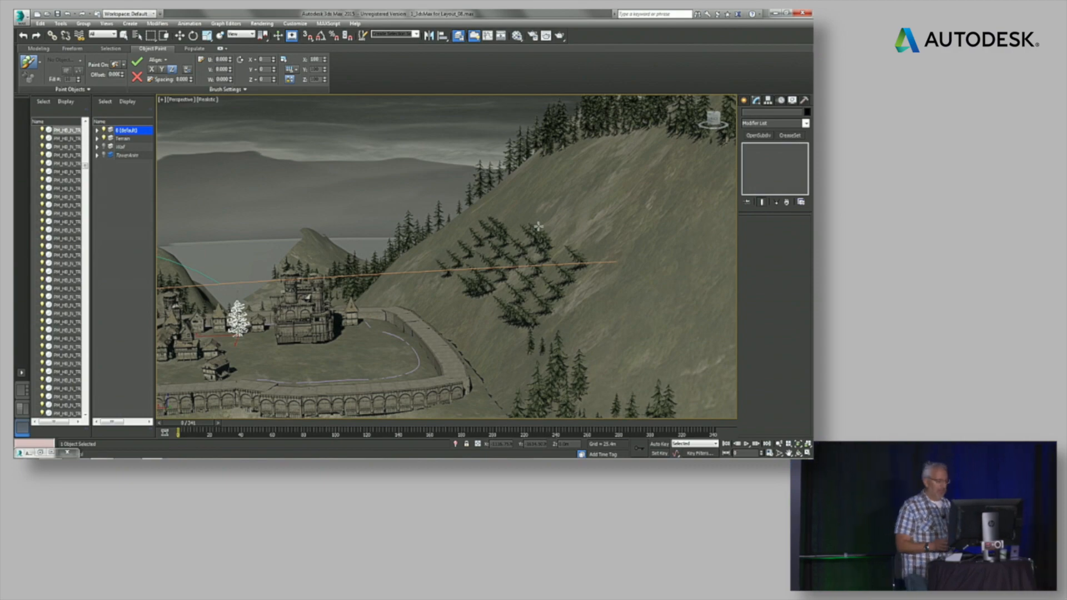
pyautogui.moveTo(538, 253)
pyautogui.keyDown('alt'); pyautogui.mouseDown(button='middle')
pyautogui.moveTo(499, 246)
pyautogui.moveTo(542, 251)
pyautogui.mouseUp(button='middle'); pyautogui.keyUp('alt')
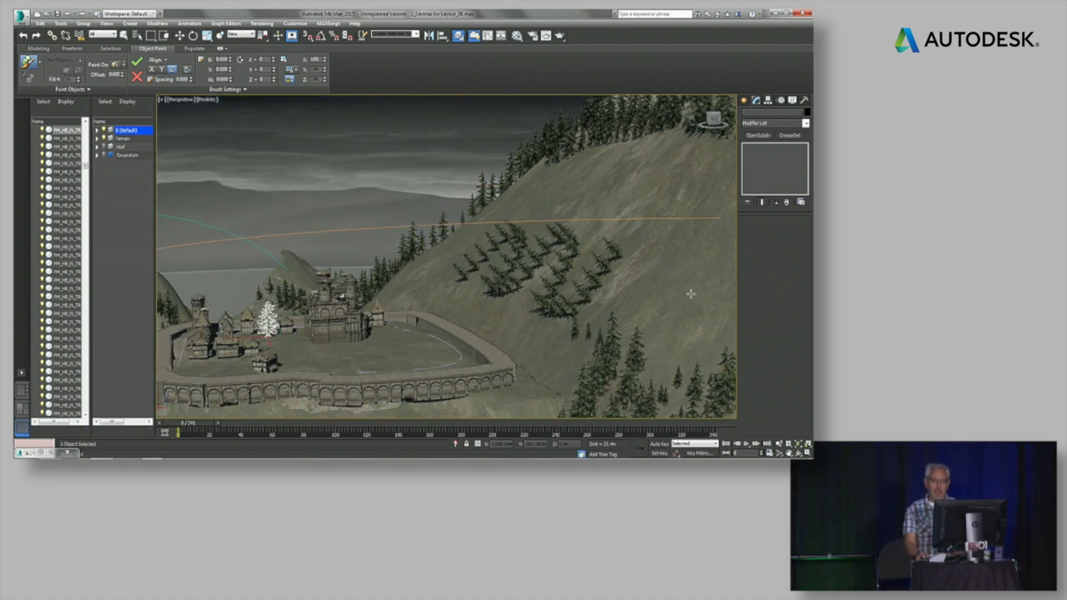
pyautogui.moveTo(655, 249); pyautogui.dragTo(555, 210)
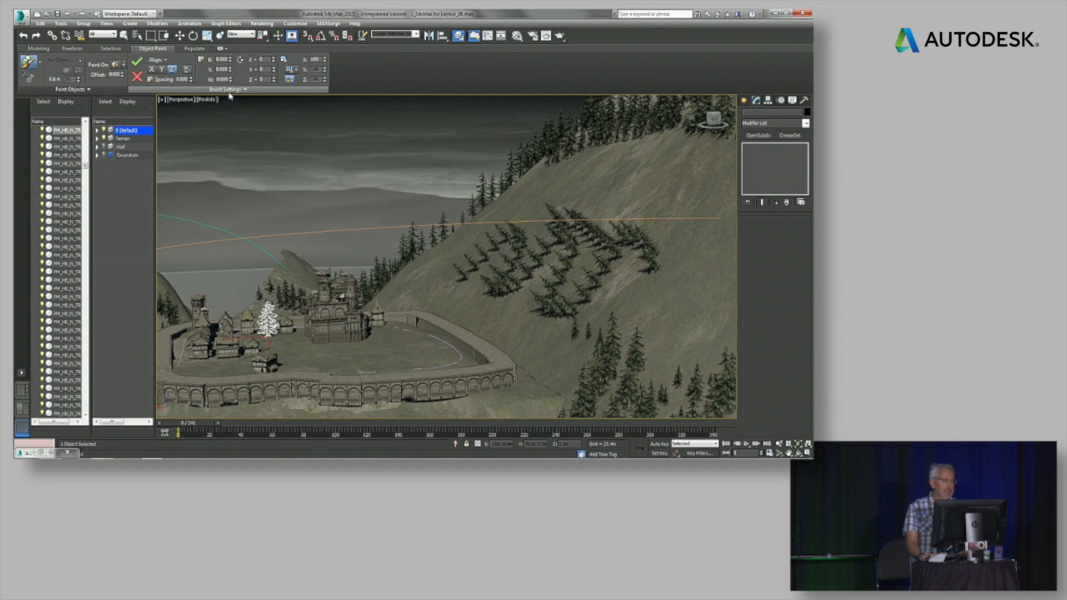
# Turn off Align to Normal for the painted trees, keeping Follow Stroke enabled.
pyautogui.click(165, 61)
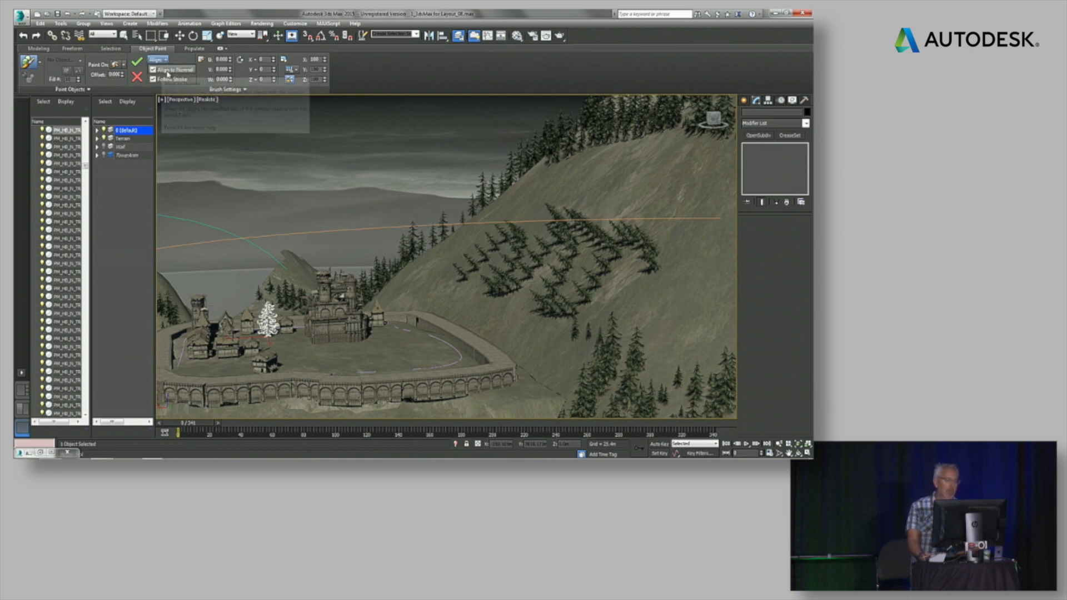
pyautogui.click(154, 70)
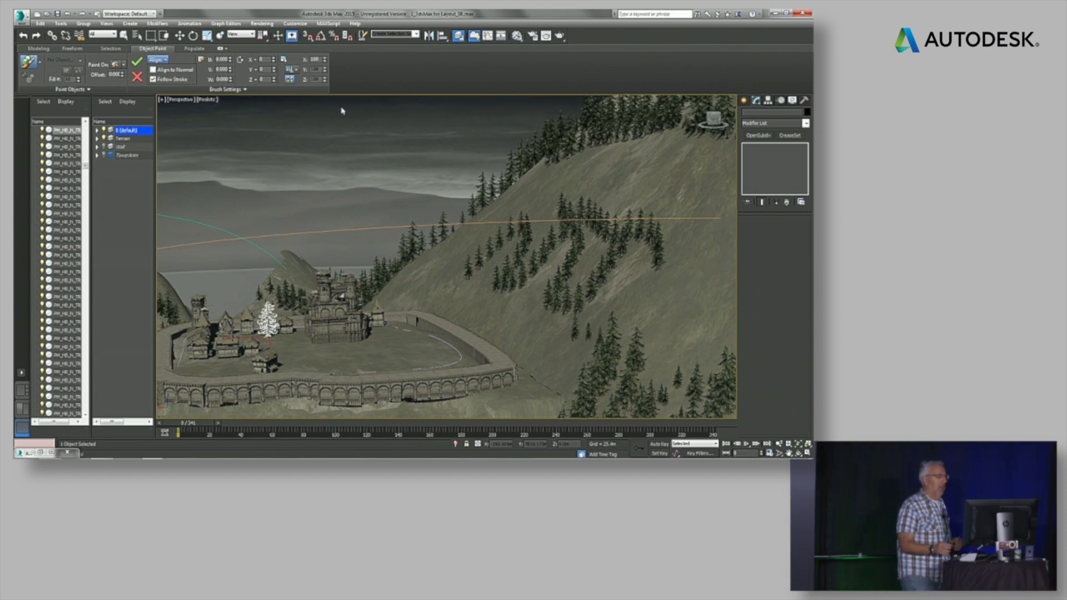
pyautogui.click(158, 59)
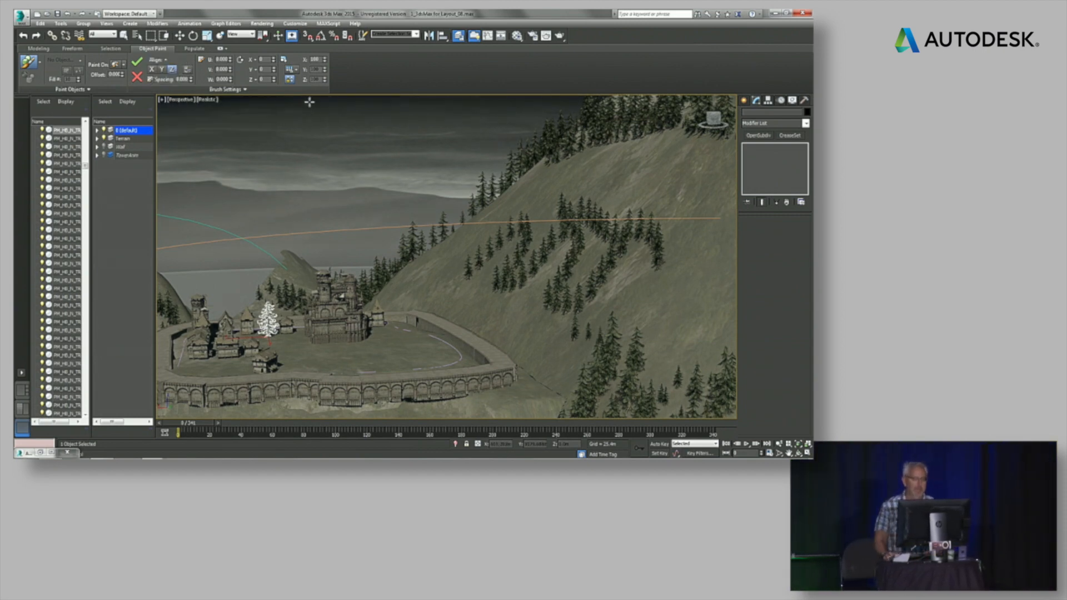
# Switch the painted trees' scale to Random with an upper limit of 200 and adjust the lower limit.
pyautogui.click(293, 70)
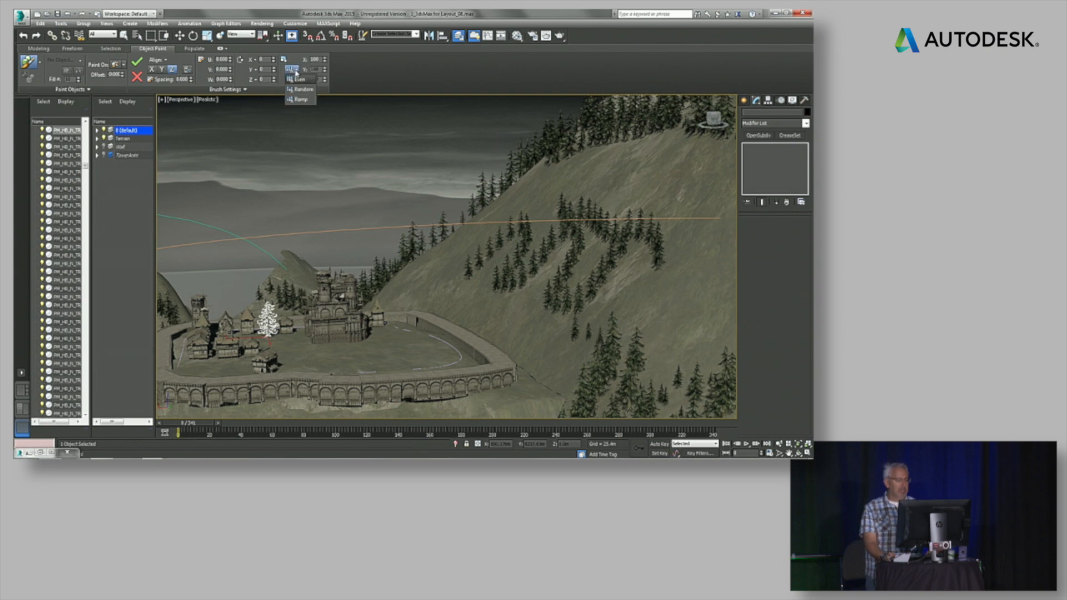
pyautogui.click(308, 100)
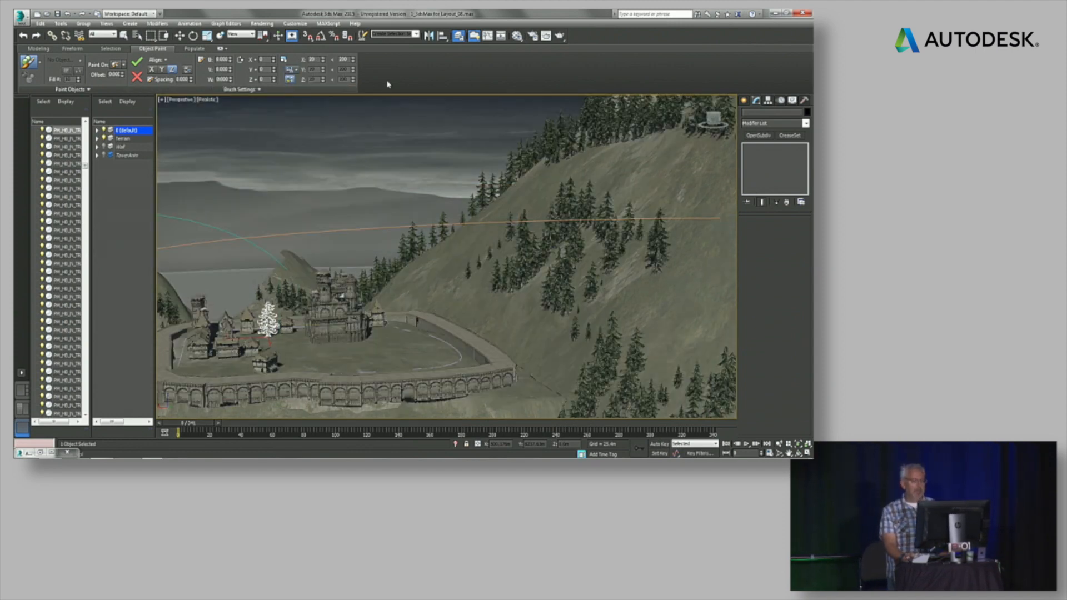
pyautogui.click(313, 59)
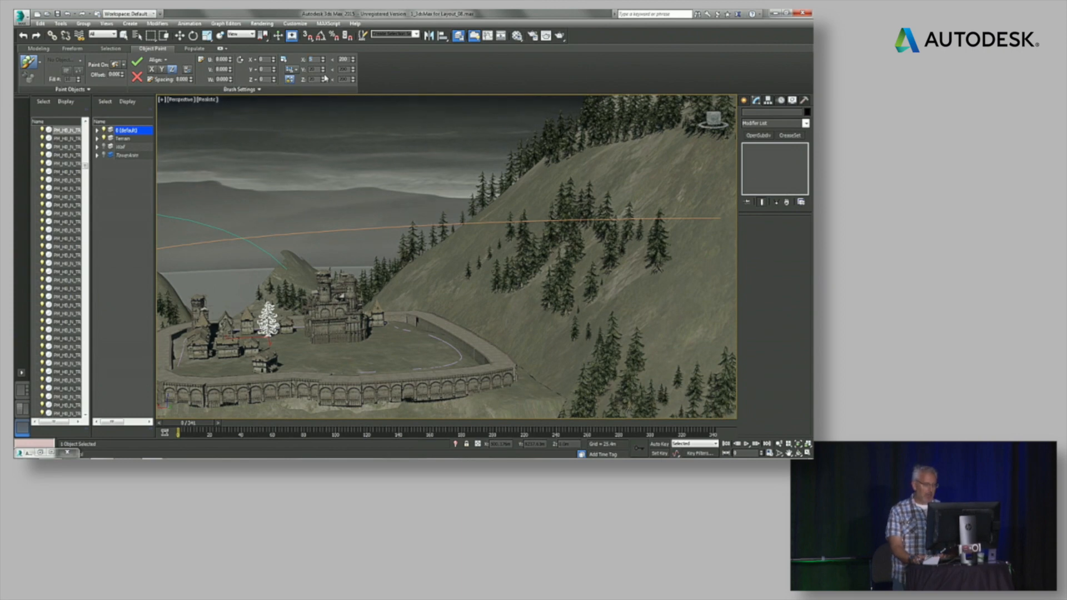
pyautogui.press('Return')
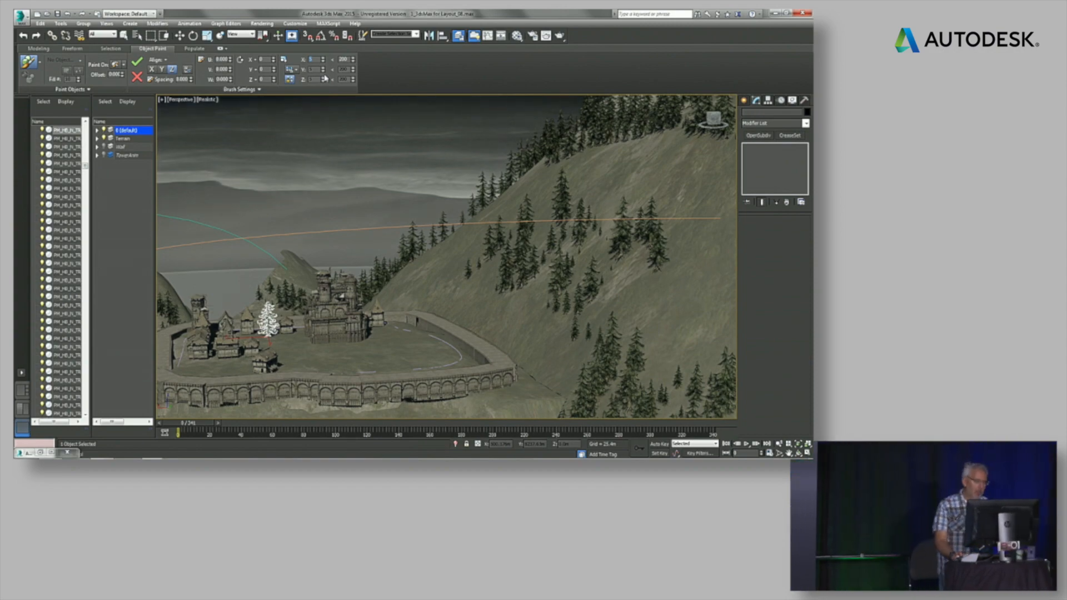
# Set the random scale's upper limit to 200 and paint a stroke of trees along the foot of the castle cliff.
pyautogui.keyDown('alt'); pyautogui.moveTo(412, 261); pyautogui.dragTo(430, 183, button='middle'); pyautogui.keyUp('alt')
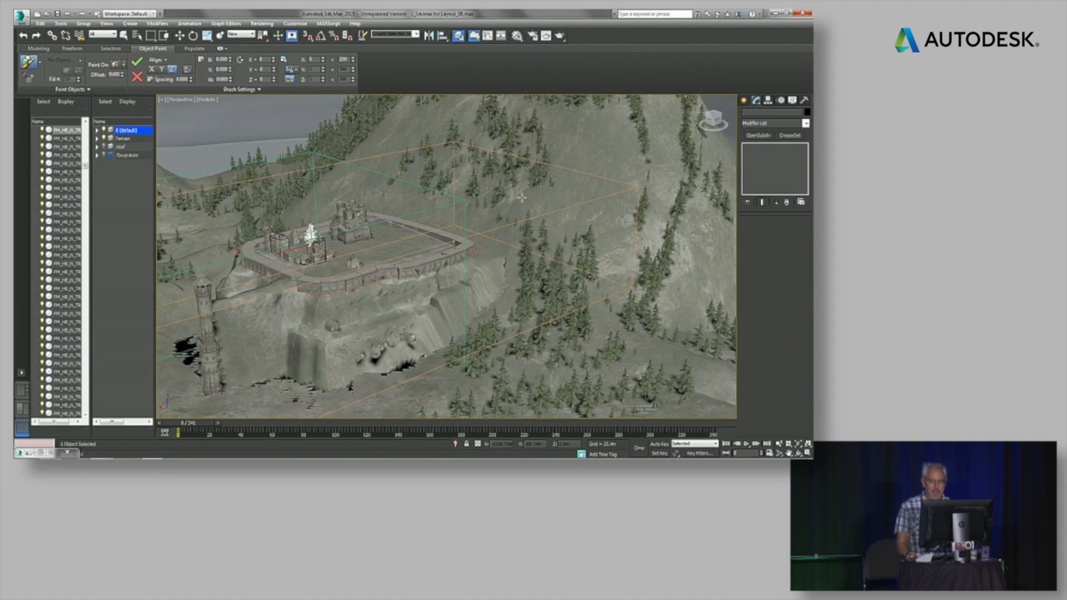
pyautogui.keyDown('alt'); pyautogui.moveTo(518, 208); pyautogui.dragTo(340, 120, button='middle'); pyautogui.keyUp('alt')
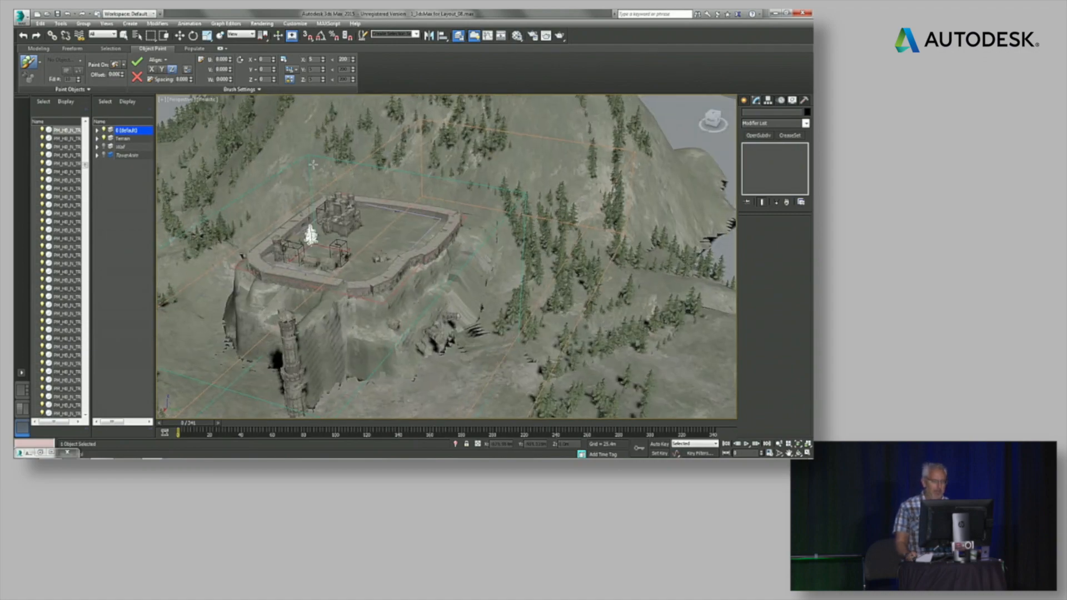
pyautogui.keyDown('alt'); pyautogui.moveTo(304, 132); pyautogui.dragTo(420, 156, button='middle'); pyautogui.keyUp('alt')
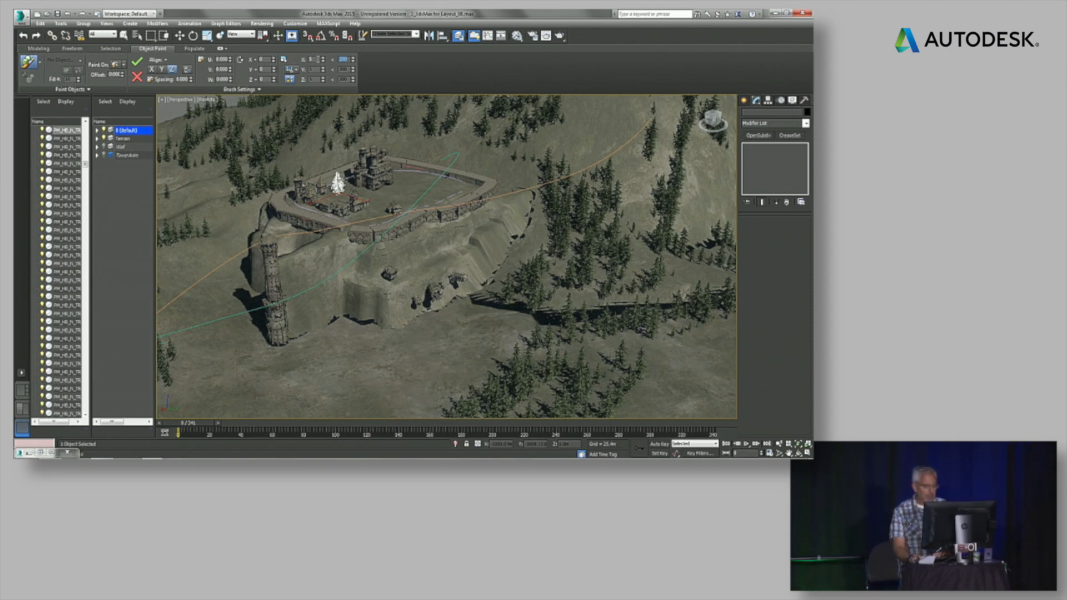
pyautogui.press('Return')
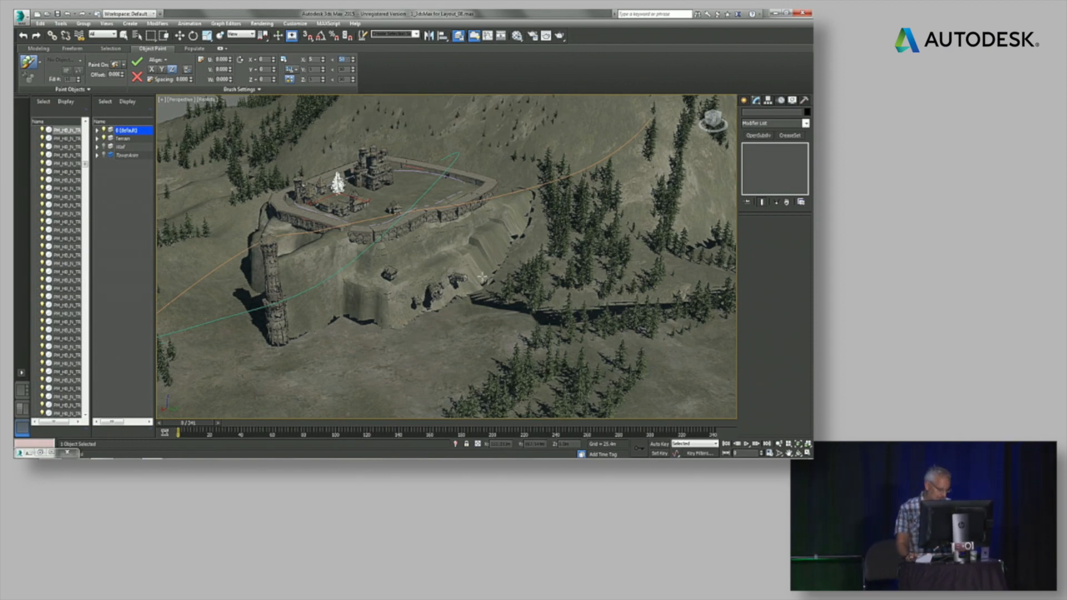
pyautogui.write('200')
pyautogui.press('Return')
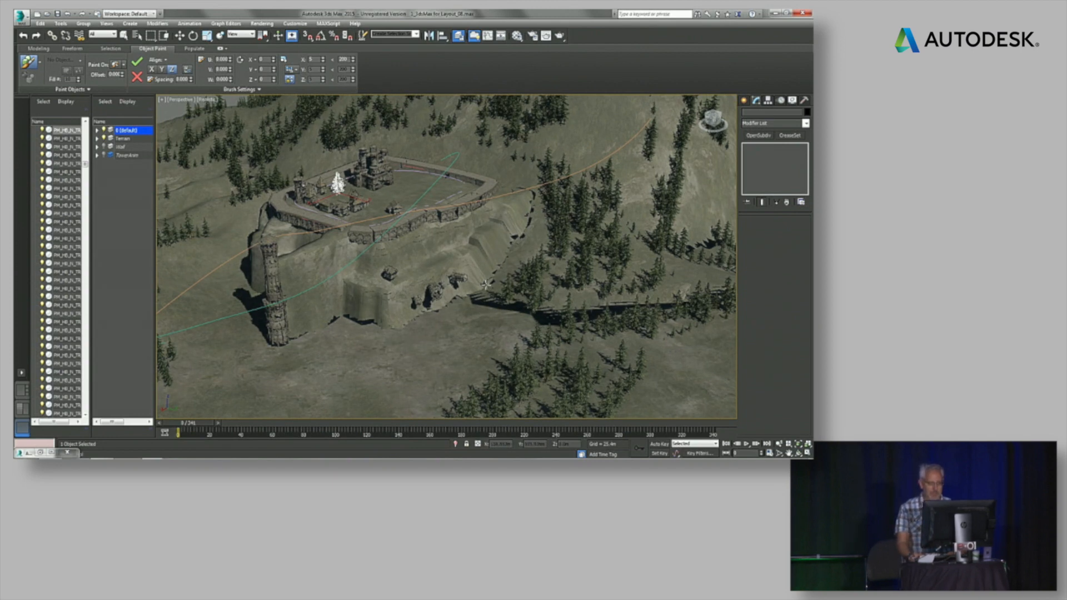
pyautogui.moveTo(472, 309)
pyautogui.mouseDown()
pyautogui.moveTo(401, 345)
pyautogui.moveTo(335, 322)
pyautogui.mouseUp()
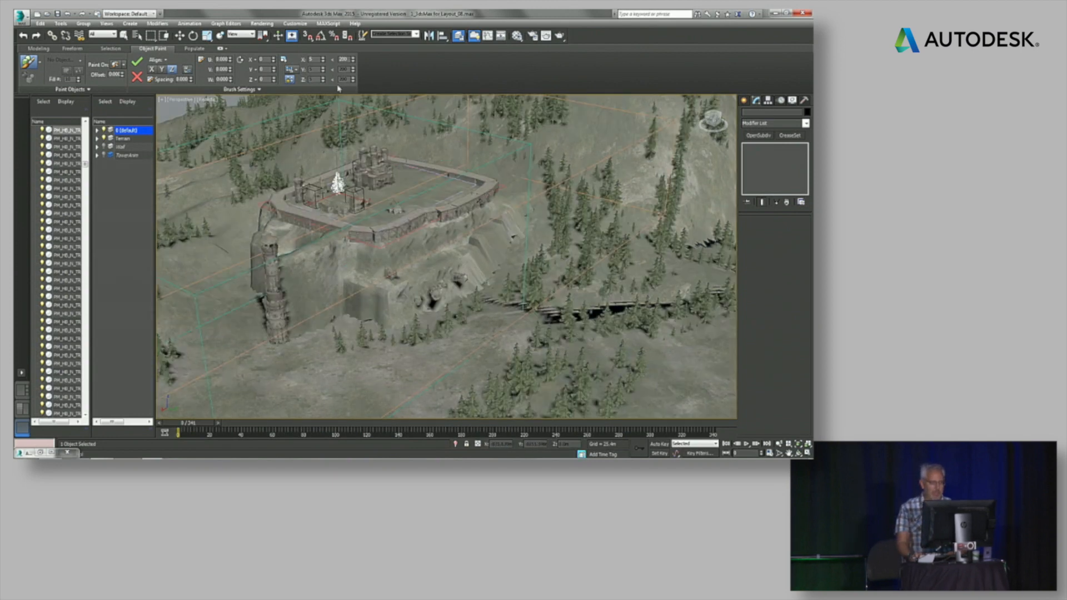
# Try a random scale limit of 50 on the new trees, raise the upper limit to 500, and accept the painted trees.
pyautogui.doubleClick(319, 61)
pyautogui.write('50')
pyautogui.press('Return')
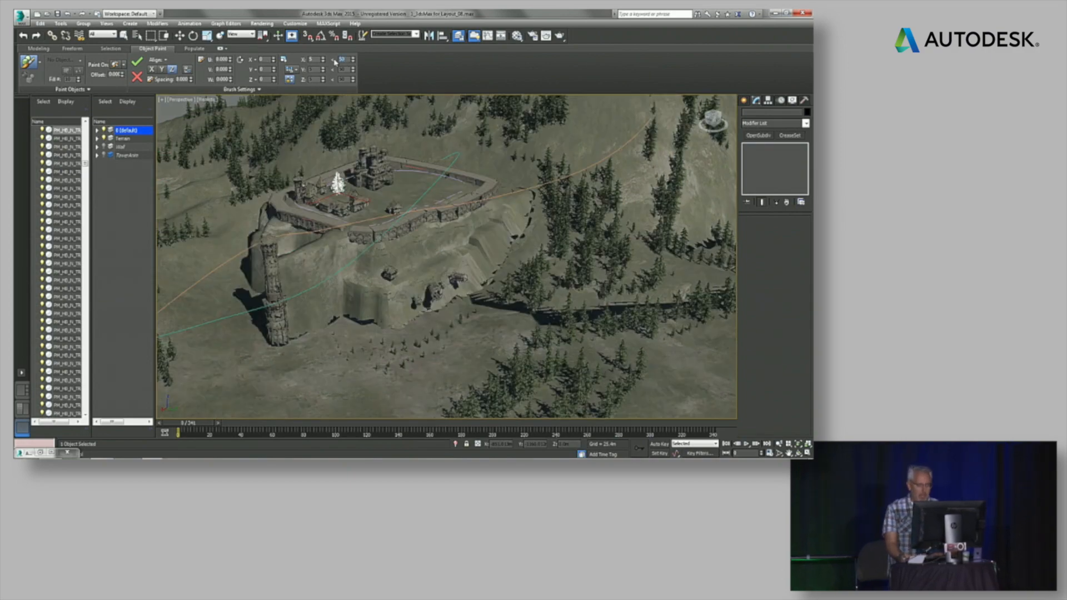
pyautogui.write('500')
pyautogui.press('Return')
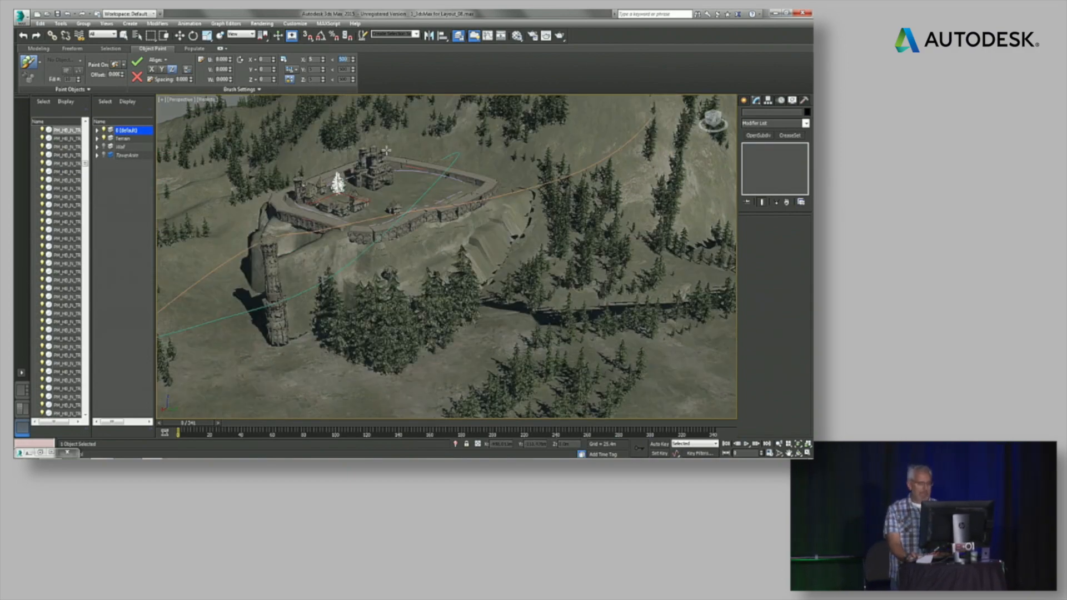
pyautogui.keyDown('alt'); pyautogui.moveTo(457, 352); pyautogui.dragTo(491, 346, button='middle'); pyautogui.keyUp('alt')
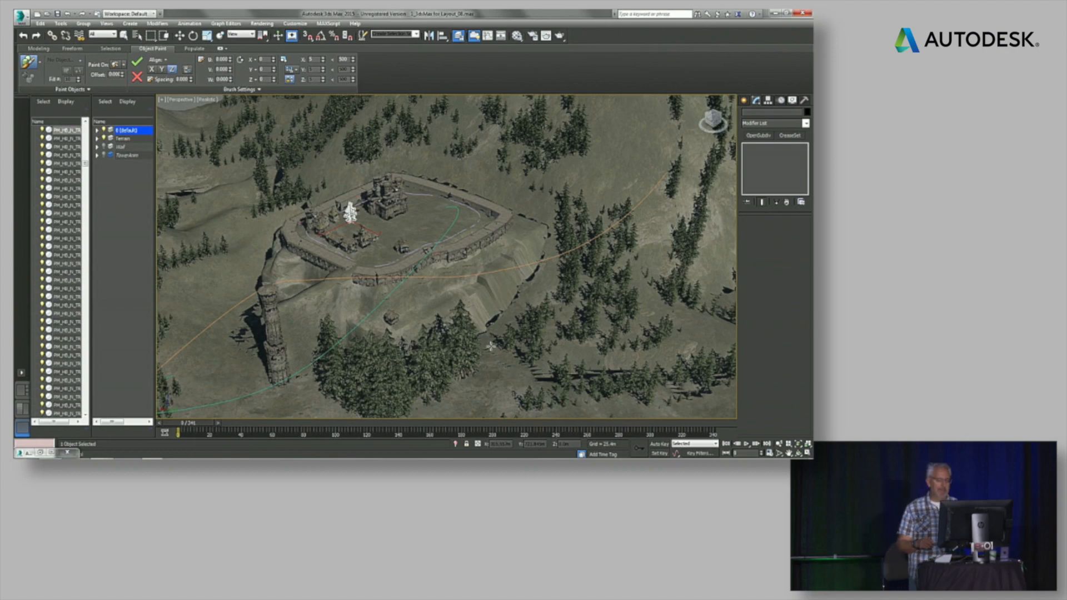
pyautogui.keyDown('alt'); pyautogui.moveTo(502, 342); pyautogui.dragTo(468, 282, button='middle'); pyautogui.keyUp('alt')
pyautogui.scroll(5, 461, 308)
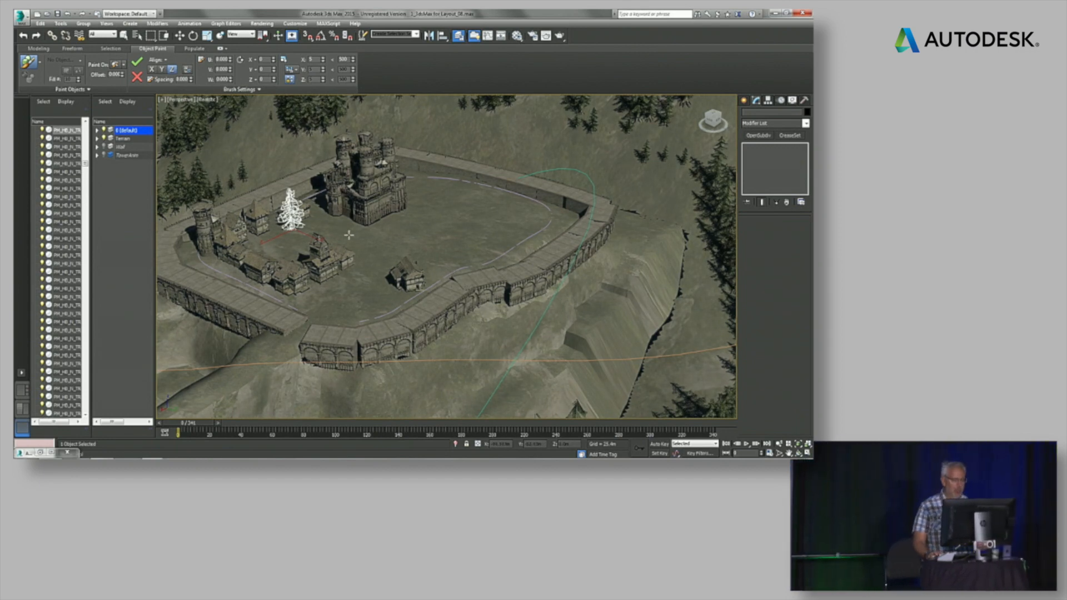
pyautogui.click(138, 62)
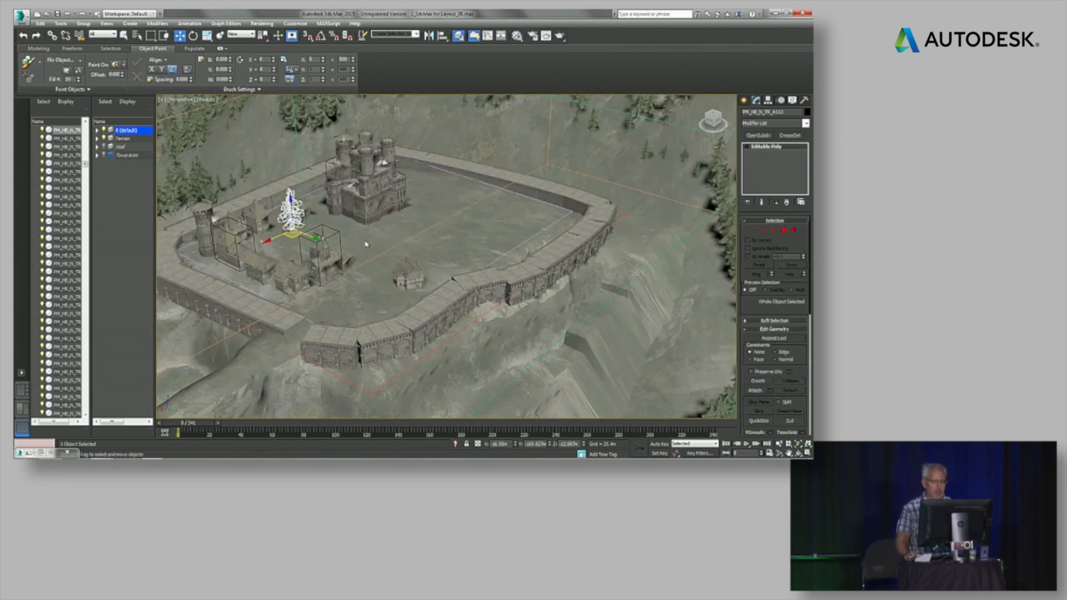
# Select the group of small houses inside the castle wall together as the source objects for painting.
pyautogui.click(340, 251)
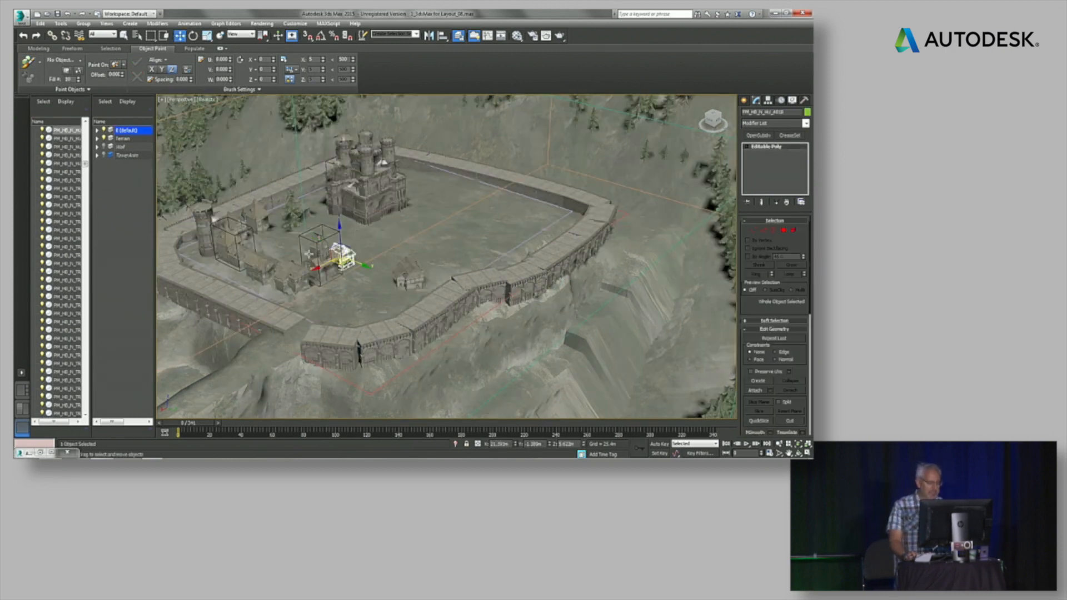
pyautogui.keyDown('ctrl'); pyautogui.click(288, 270); pyautogui.keyUp('ctrl')
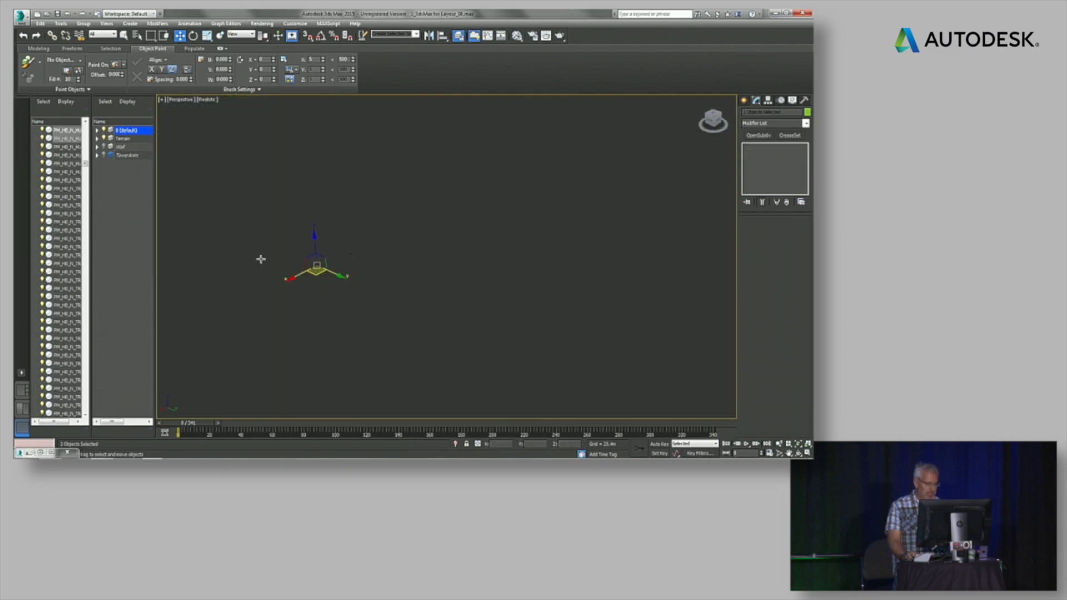
pyautogui.keyDown('ctrl'); pyautogui.click(255, 214); pyautogui.keyUp('ctrl')
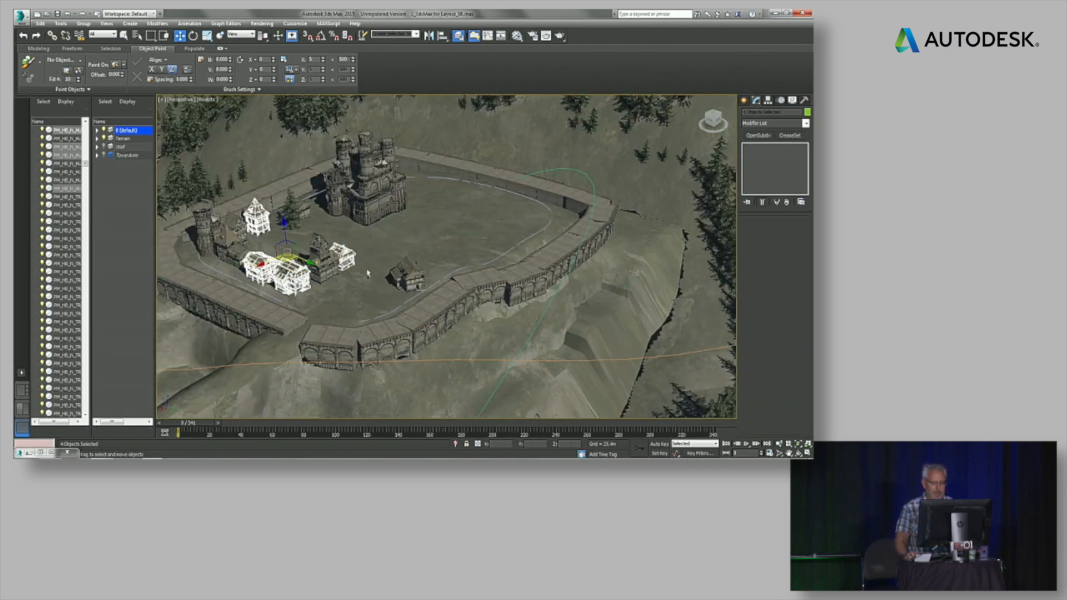
pyautogui.keyDown('ctrl'); pyautogui.click(240, 249); pyautogui.keyUp('ctrl')
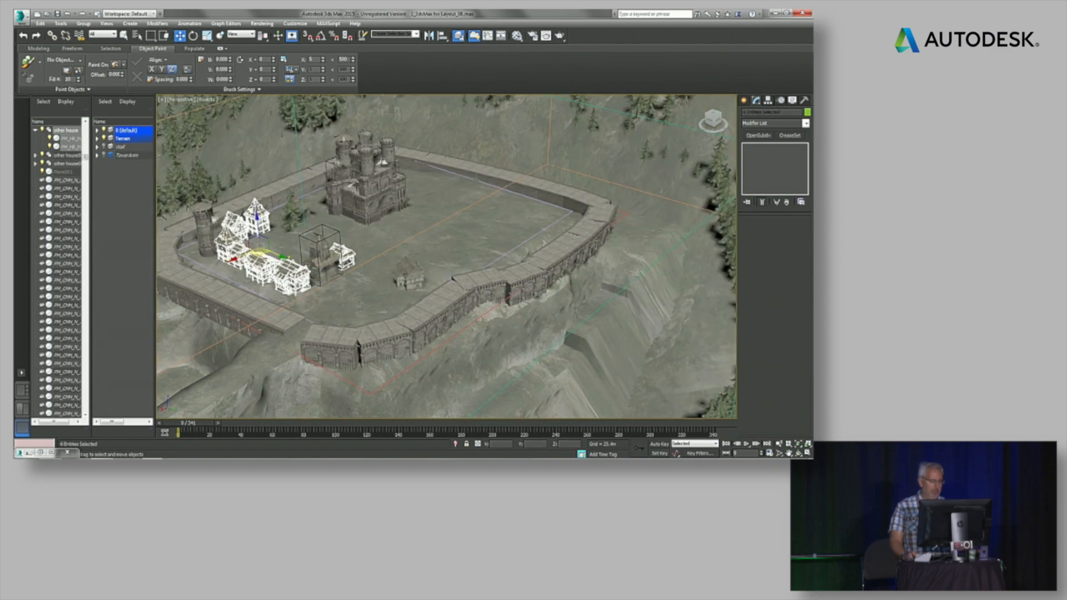
pyautogui.keyDown('alt'); pyautogui.moveTo(331, 262); pyautogui.dragTo(367, 303, button='middle'); pyautogui.keyUp('alt')
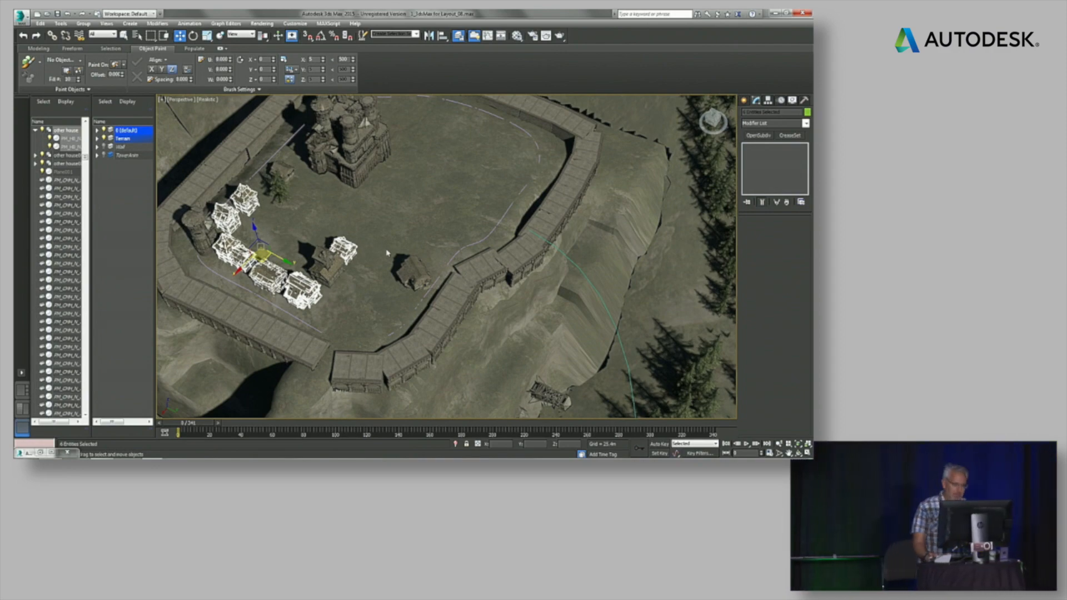
pyautogui.keyDown('alt'); pyautogui.moveTo(406, 242); pyautogui.dragTo(387, 224, button='middle'); pyautogui.keyUp('alt')
pyautogui.scroll(8, 426, 253)
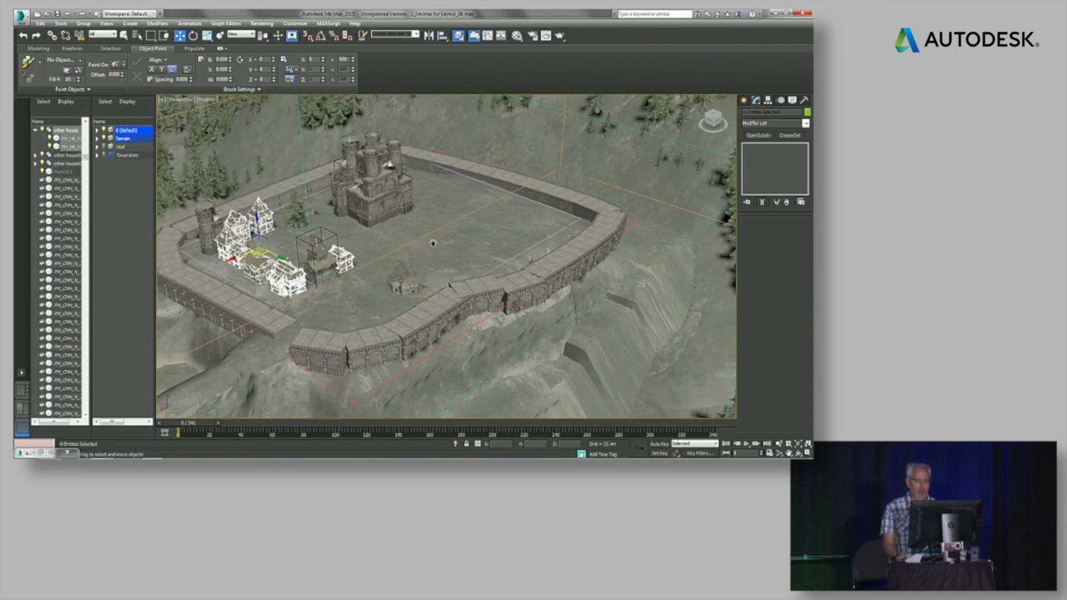
pyautogui.keyDown('alt'); pyautogui.moveTo(418, 244); pyautogui.dragTo(423, 244, button='middle'); pyautogui.keyUp('alt')
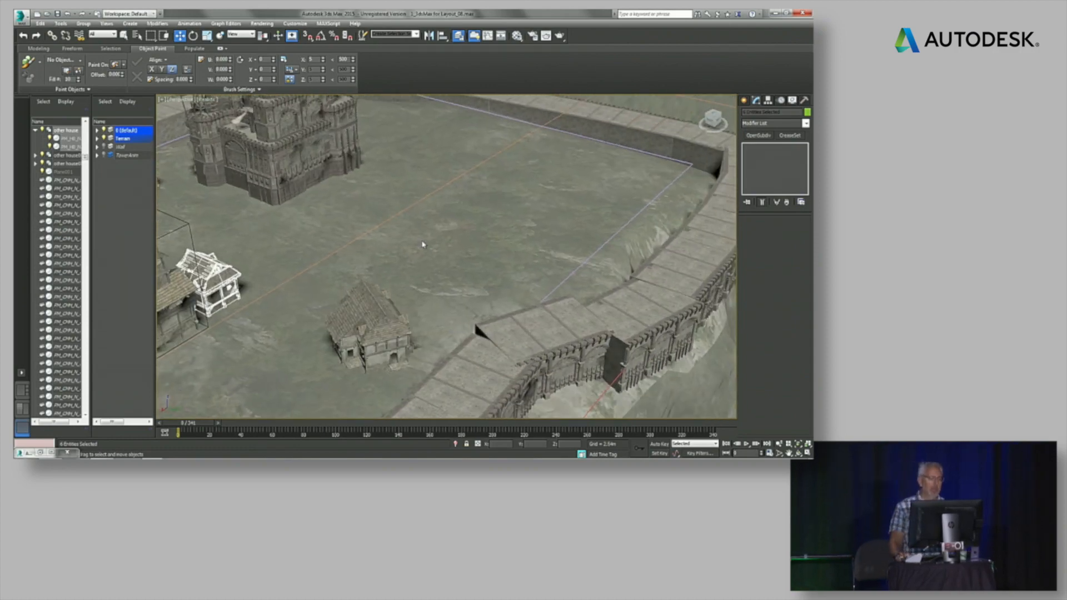
pyautogui.scroll(-6, 423, 245)
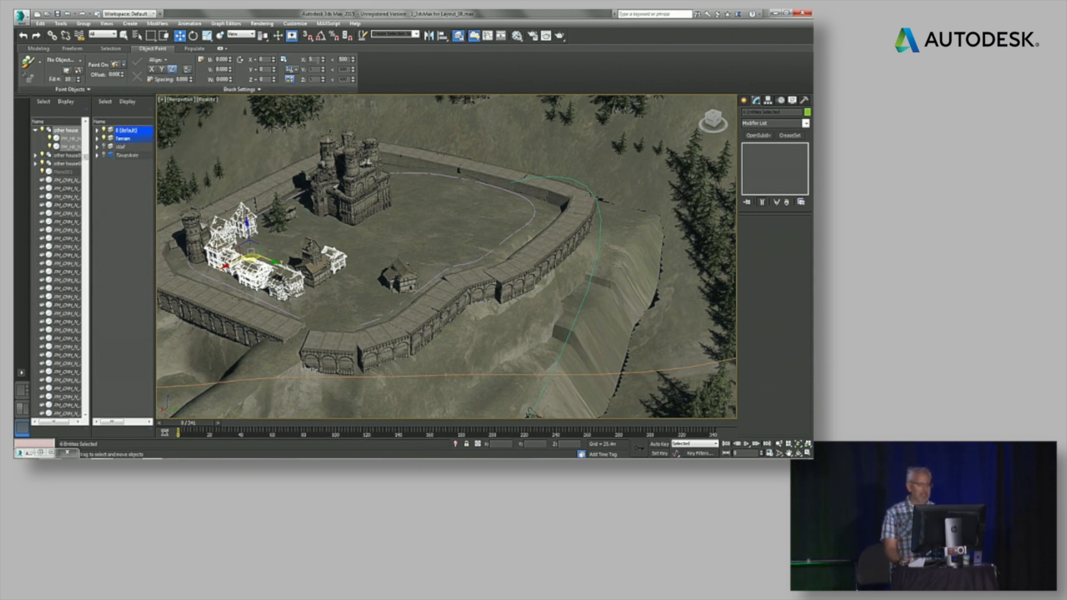
# Switch the brush scale from a random range to a single value of 100 and enable Paint on Painted Objects.
pyautogui.click(295, 70)
pyautogui.click(299, 82)
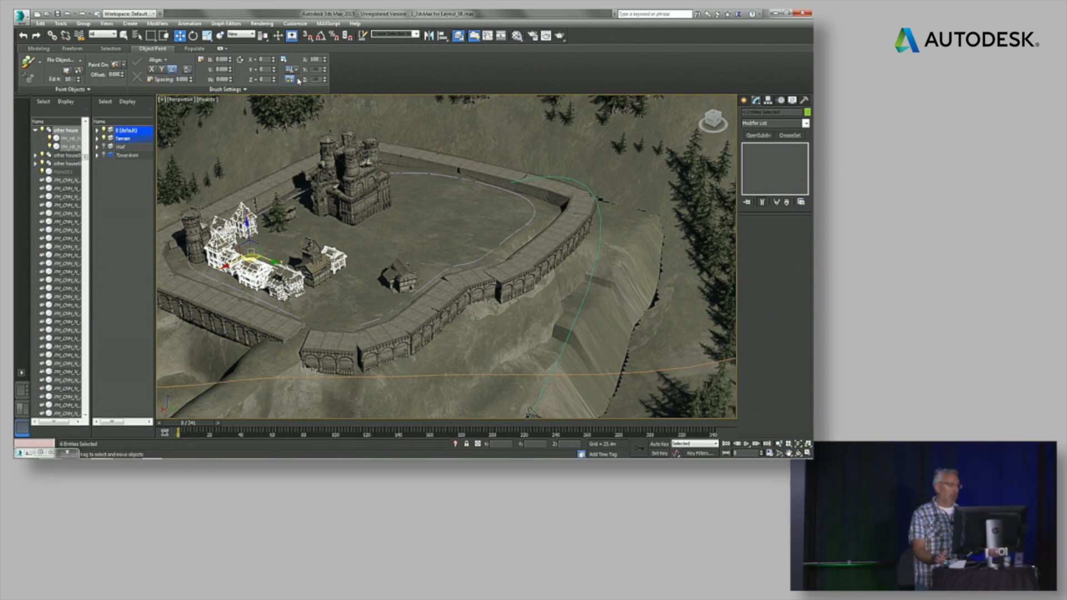
pyautogui.click(73, 90)
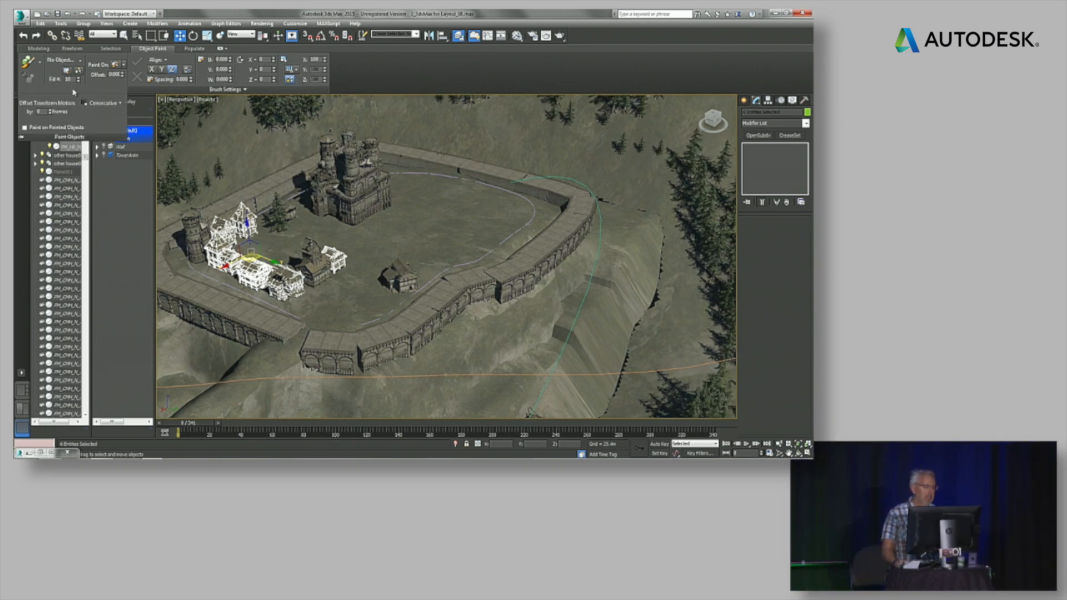
pyautogui.click(61, 129)
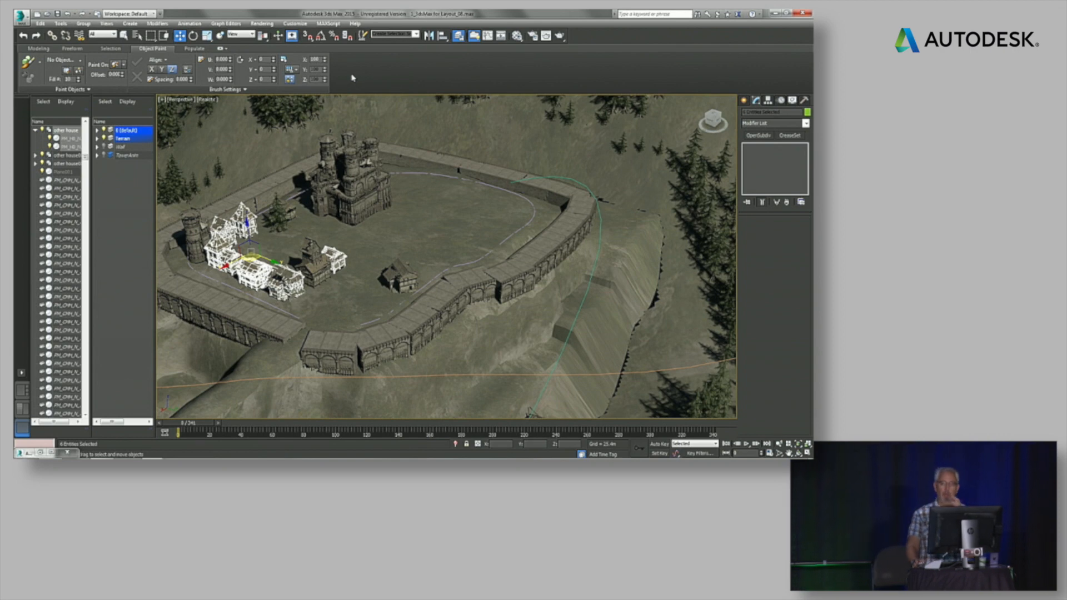
# Set the fill to All, Randomly and paint the selected houses in overlapping strokes on the open courtyard, stacking them into a cluster.
pyautogui.click(79, 60)
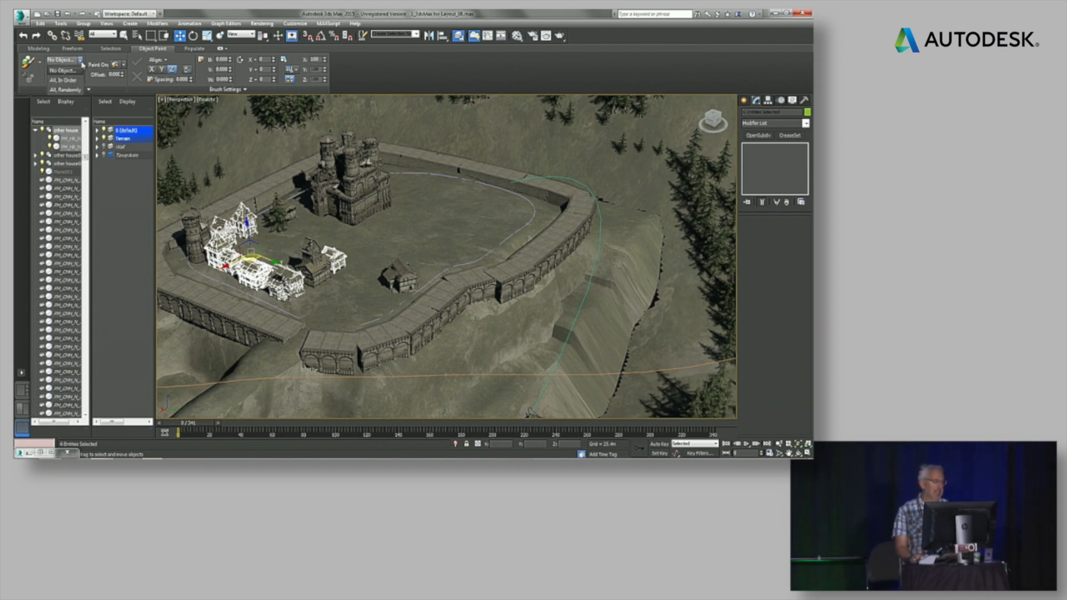
pyautogui.click(62, 90)
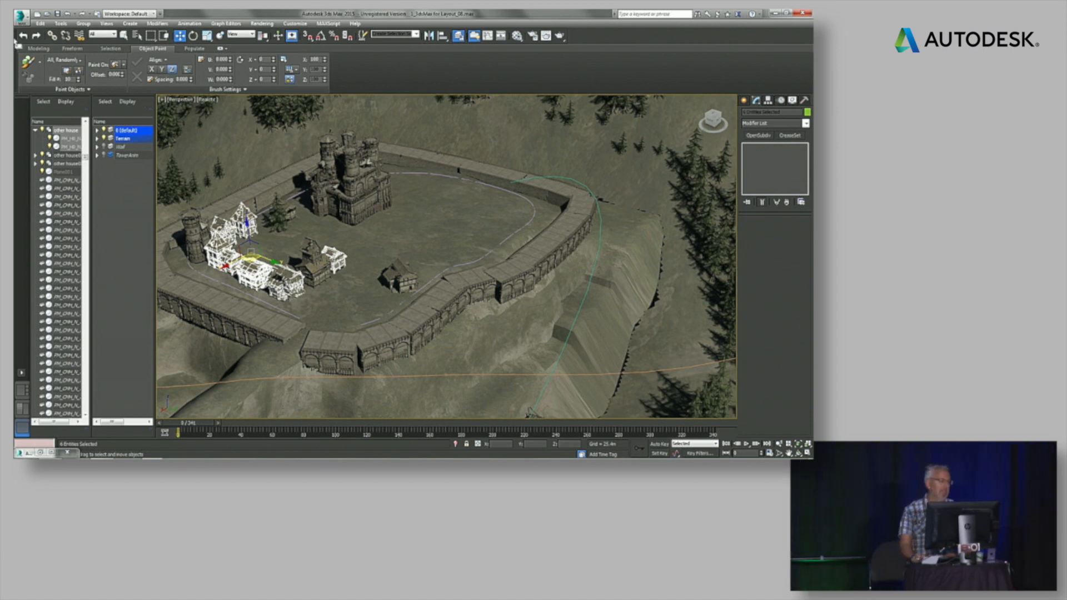
pyautogui.click(28, 61)
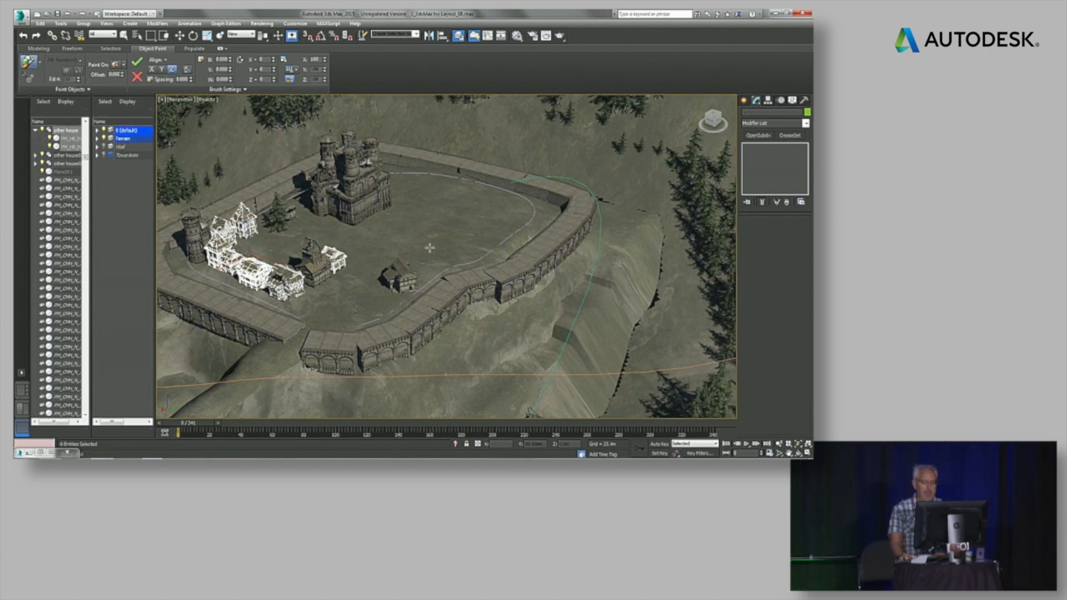
pyautogui.moveTo(434, 252); pyautogui.dragTo(485, 210)
pyautogui.keyDown('alt'); pyautogui.moveTo(467, 212); pyautogui.dragTo(473, 286, button='middle'); pyautogui.keyUp('alt')
pyautogui.moveTo(473, 286)
pyautogui.mouseDown()
pyautogui.moveTo(484, 272)
pyautogui.moveTo(446, 281)
pyautogui.moveTo(494, 266)
pyautogui.mouseUp()
pyautogui.keyDown('alt'); pyautogui.moveTo(494, 267); pyautogui.dragTo(507, 248, button='middle'); pyautogui.keyUp('alt')
pyautogui.scroll(5, 509, 252)
pyautogui.moveTo(397, 177); pyautogui.dragTo(445, 213, button='middle')
pyautogui.moveTo(387, 160)
pyautogui.mouseDown()
pyautogui.moveTo(386, 176)
pyautogui.moveTo(406, 167)
pyautogui.mouseUp()
pyautogui.keyDown('alt'); pyautogui.moveTo(406, 167); pyautogui.dragTo(424, 172, button='middle'); pyautogui.keyUp('alt')
pyautogui.moveTo(366, 139); pyautogui.dragTo(410, 262, button='middle')
pyautogui.moveTo(388, 247)
pyautogui.mouseDown()
pyautogui.moveTo(392, 236)
pyautogui.moveTo(384, 259)
pyautogui.moveTo(359, 234)
pyautogui.moveTo(288, 208)
pyautogui.moveTo(243, 209)
pyautogui.moveTo(290, 218)
pyautogui.moveTo(313, 195)
pyautogui.moveTo(401, 204)
pyautogui.moveTo(398, 298)
pyautogui.mouseUp()
pyautogui.moveTo(398, 298)
pyautogui.keyDown('alt'); pyautogui.mouseDown(button='middle')
pyautogui.moveTo(381, 237)
pyautogui.moveTo(421, 283)
pyautogui.moveTo(424, 188)
pyautogui.mouseUp(button='middle'); pyautogui.keyUp('alt')
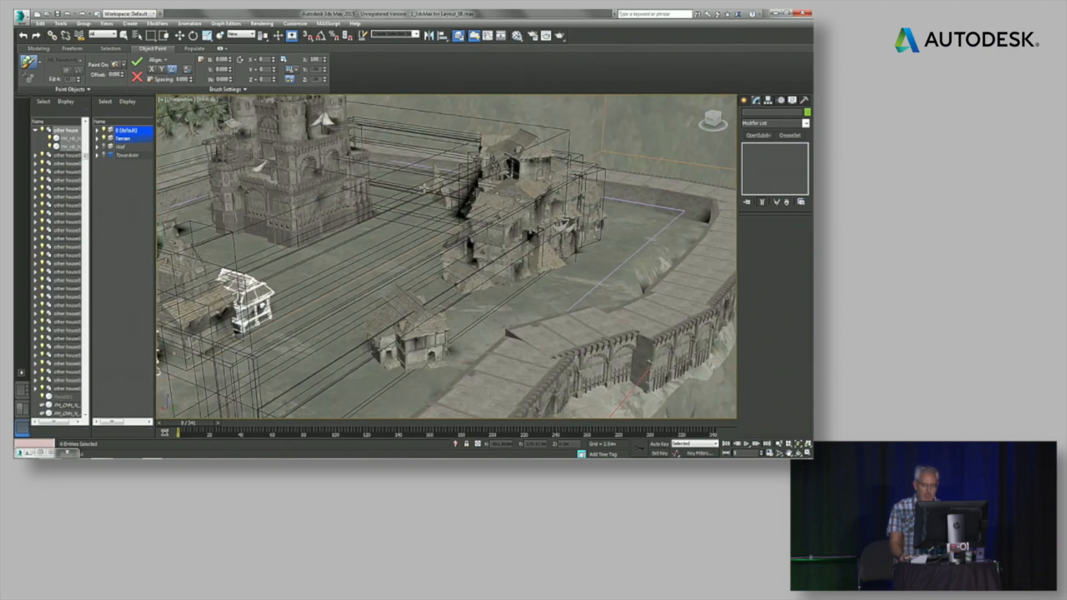
# Check the stacked houses inside the wall from several angles and finish the Object Paint session.
pyautogui.keyDown('alt'); pyautogui.moveTo(485, 261); pyautogui.dragTo(477, 230, button='middle'); pyautogui.keyUp('alt')
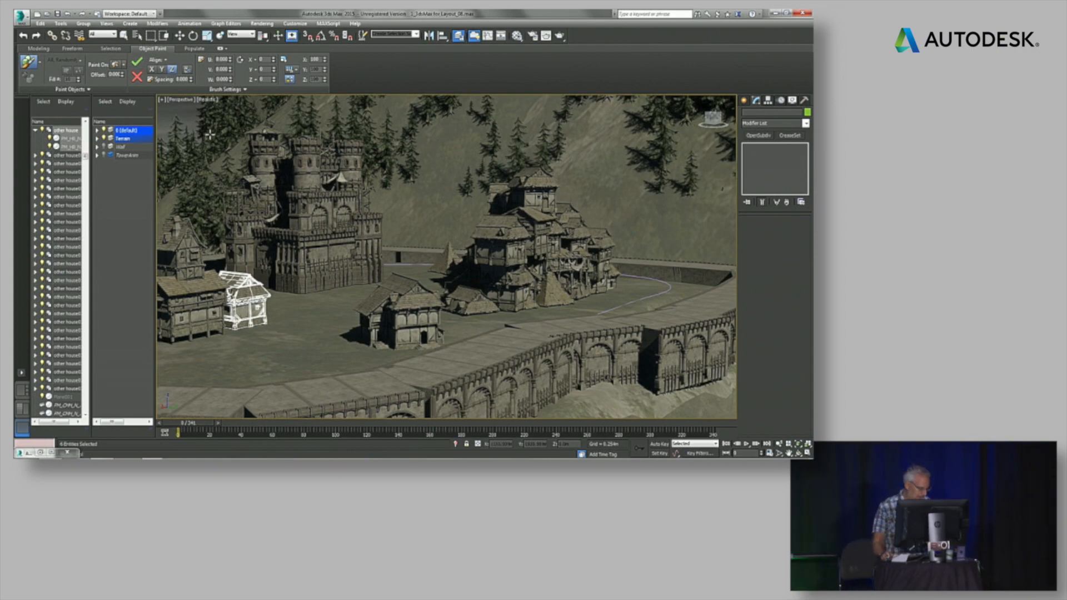
pyautogui.keyDown('alt'); pyautogui.moveTo(464, 244); pyautogui.dragTo(465, 220, button='middle'); pyautogui.keyUp('alt')
pyautogui.scroll(-3, 447, 234)
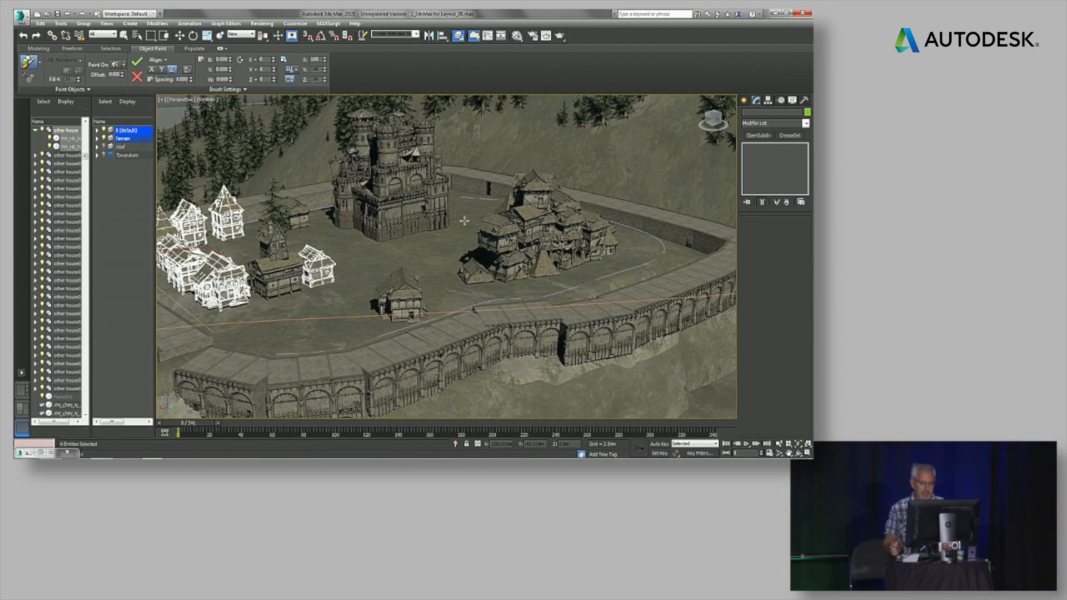
pyautogui.keyDown('alt'); pyautogui.moveTo(436, 228); pyautogui.dragTo(425, 190, button='middle'); pyautogui.keyUp('alt')
pyautogui.moveTo(425, 203); pyautogui.dragTo(428, 174, button='middle')
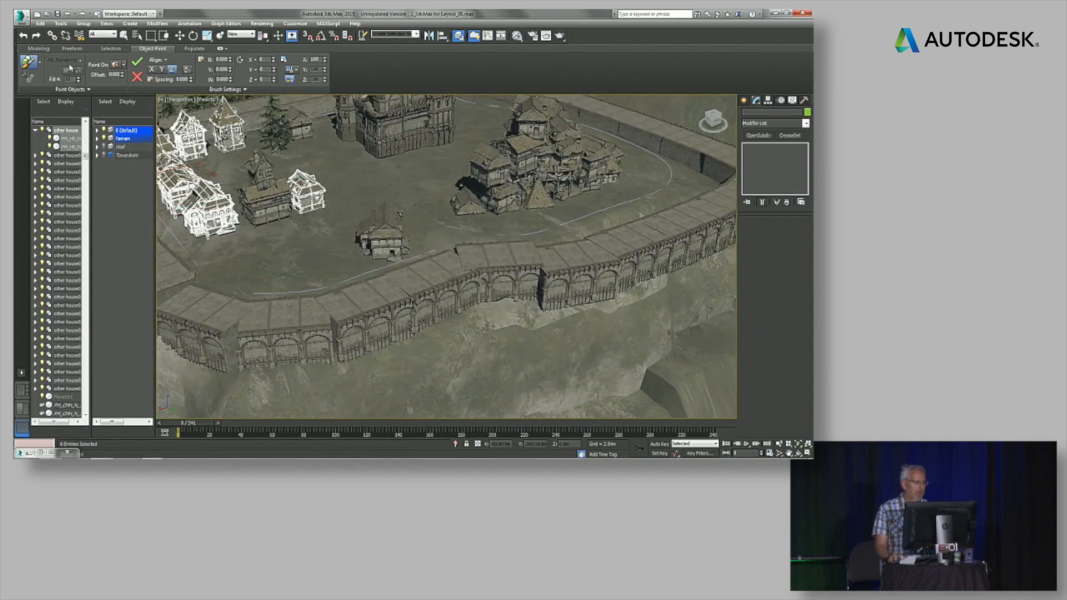
pyautogui.press('w')
pyautogui.scroll(-5, 333, 126)
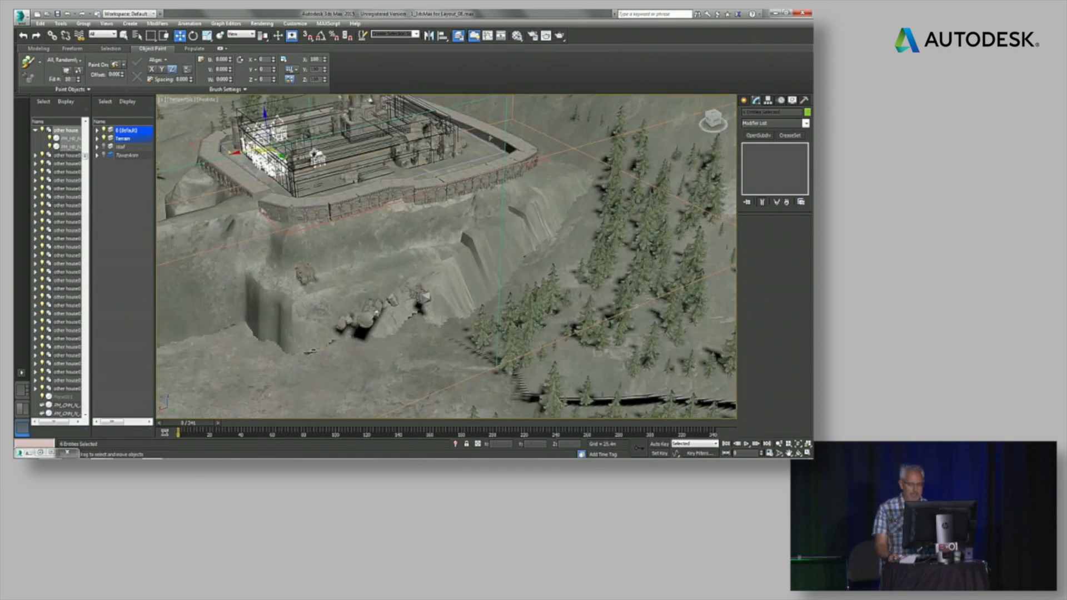
# Use Select and Place to slide the rock at the foot of the castle cliff up onto the cliff face.
pyautogui.moveTo(332, 126); pyautogui.dragTo(358, 136, button='middle')
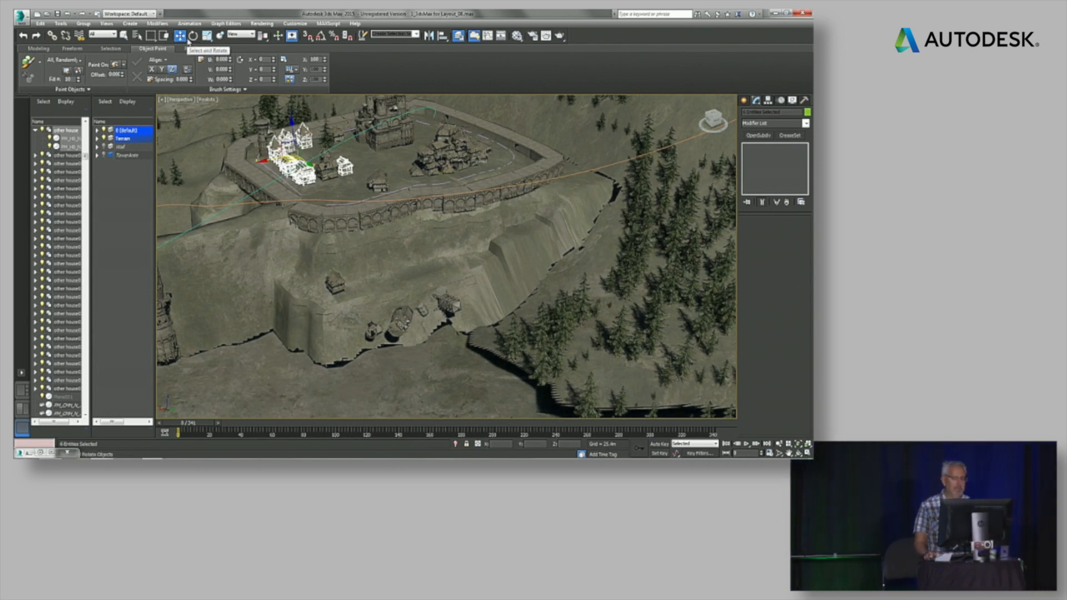
pyautogui.click(220, 36)
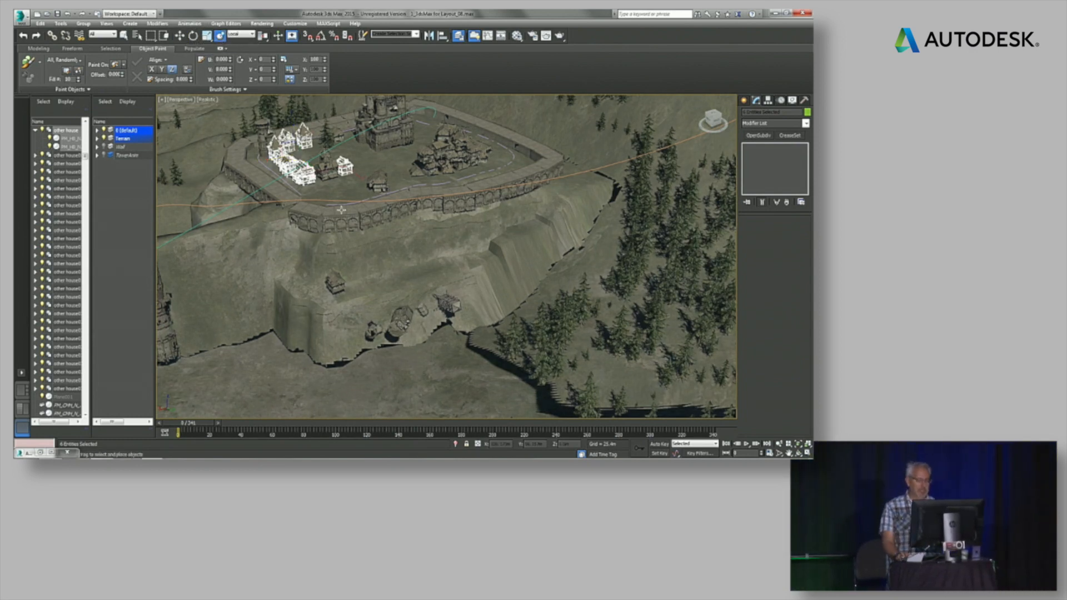
pyautogui.scroll(10, 397, 298)
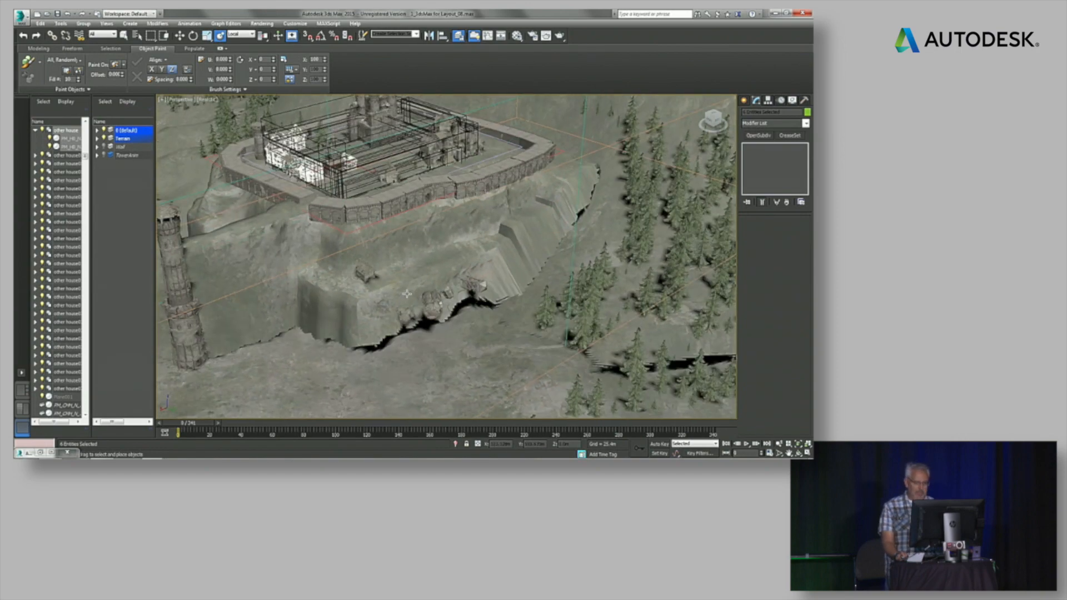
pyautogui.keyDown('alt'); pyautogui.moveTo(397, 271); pyautogui.dragTo(445, 307, button='middle'); pyautogui.keyUp('alt')
pyautogui.scroll(-6, 391, 261)
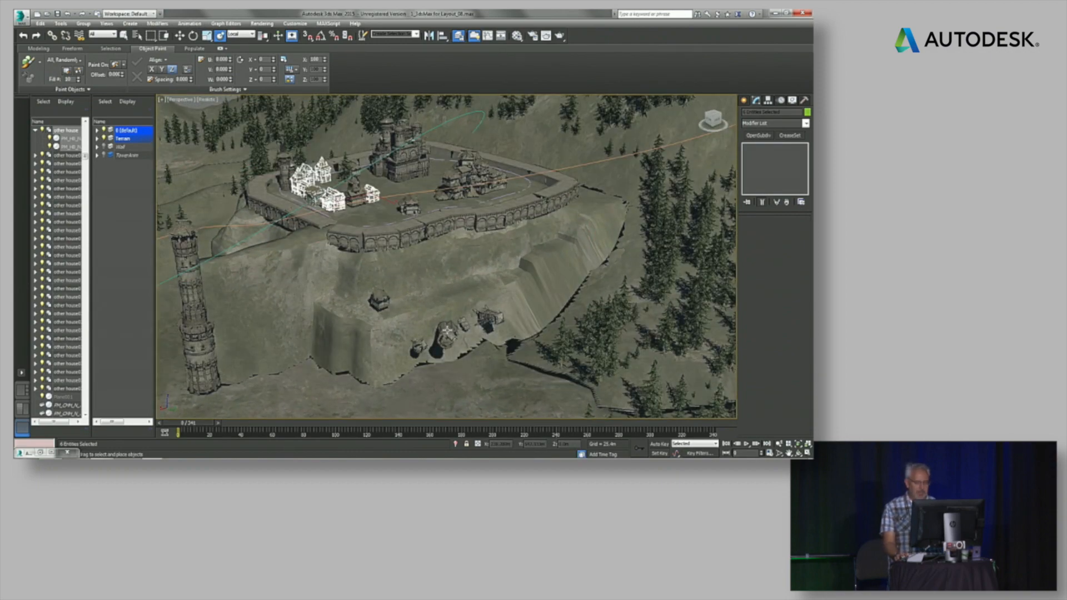
pyautogui.click(446, 332)
pyautogui.moveTo(445, 332); pyautogui.dragTo(443, 302)
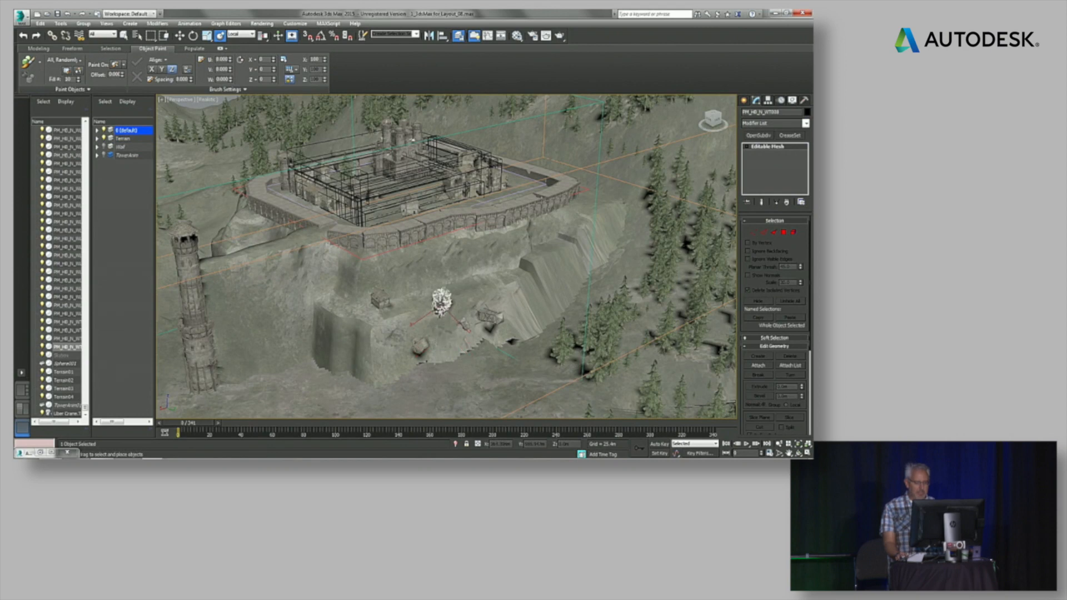
# Use Select and Place to slide the round tower across the cliff terrain and up onto the castle wall.
pyautogui.moveTo(420, 259); pyautogui.dragTo(348, 197)
pyautogui.moveTo(414, 218); pyautogui.dragTo(272, 236)
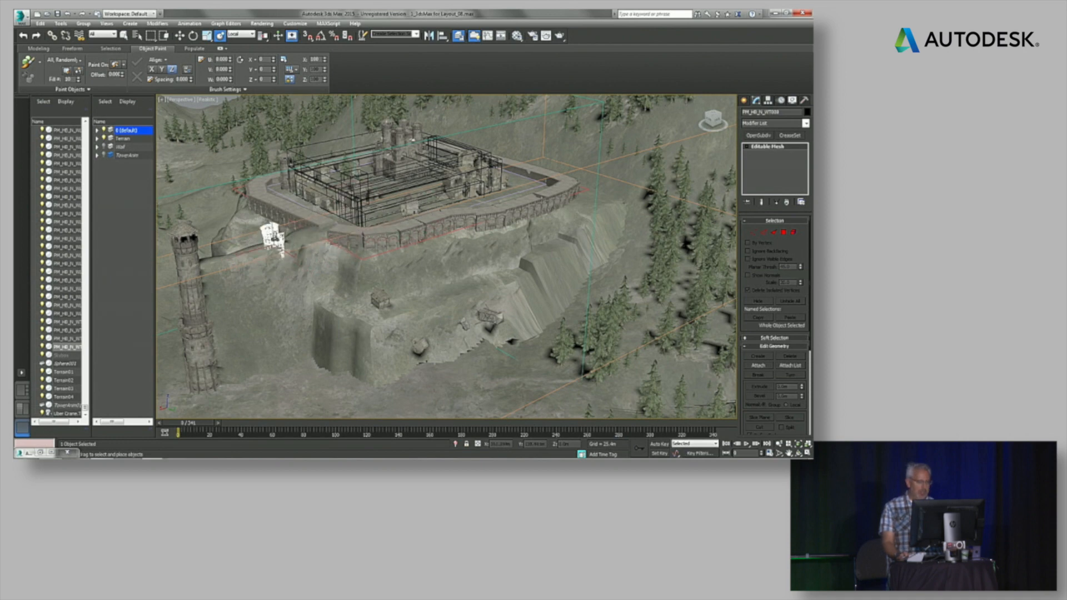
pyautogui.moveTo(300, 197); pyautogui.dragTo(394, 225)
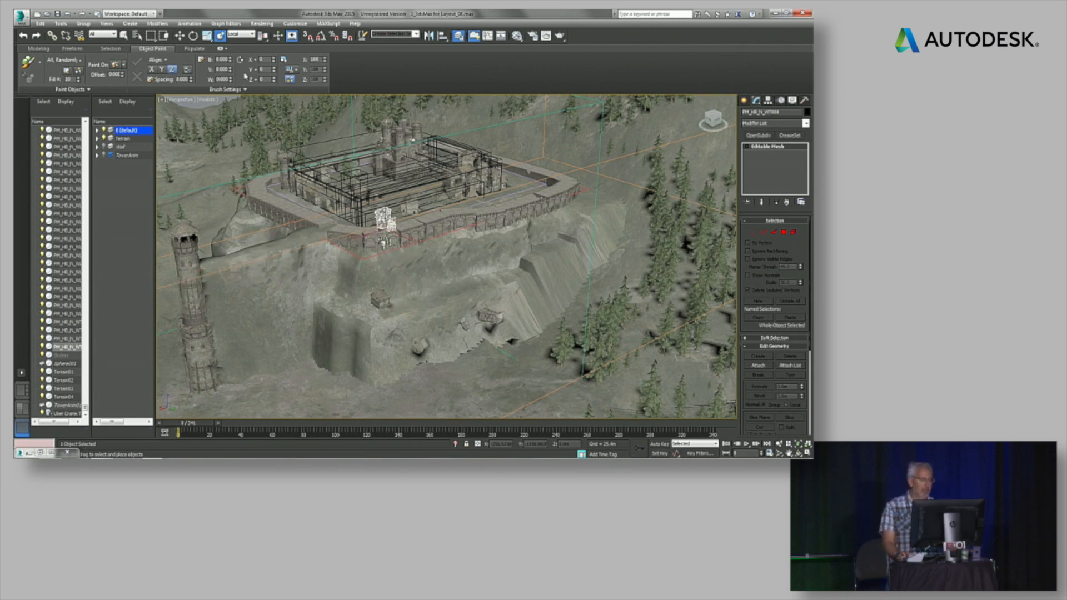
# Enable Use Base As Pivot in the placement settings and place the round tower on top of the wall's near corner.
pyautogui.rightClick(221, 37)
pyautogui.moveTo(395, 176); pyautogui.dragTo(216, 118)
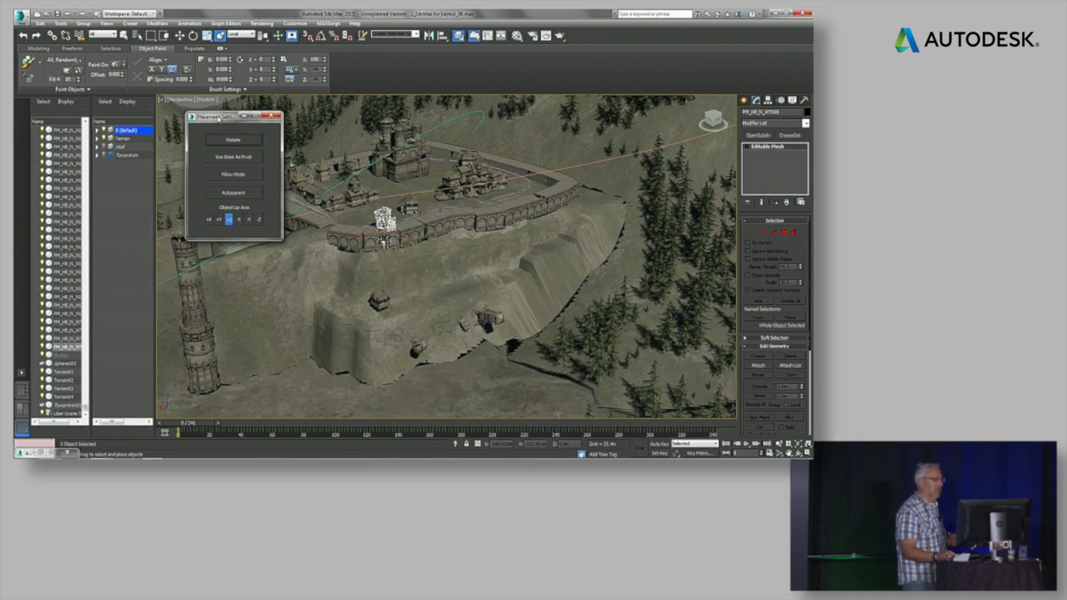
pyautogui.click(236, 159)
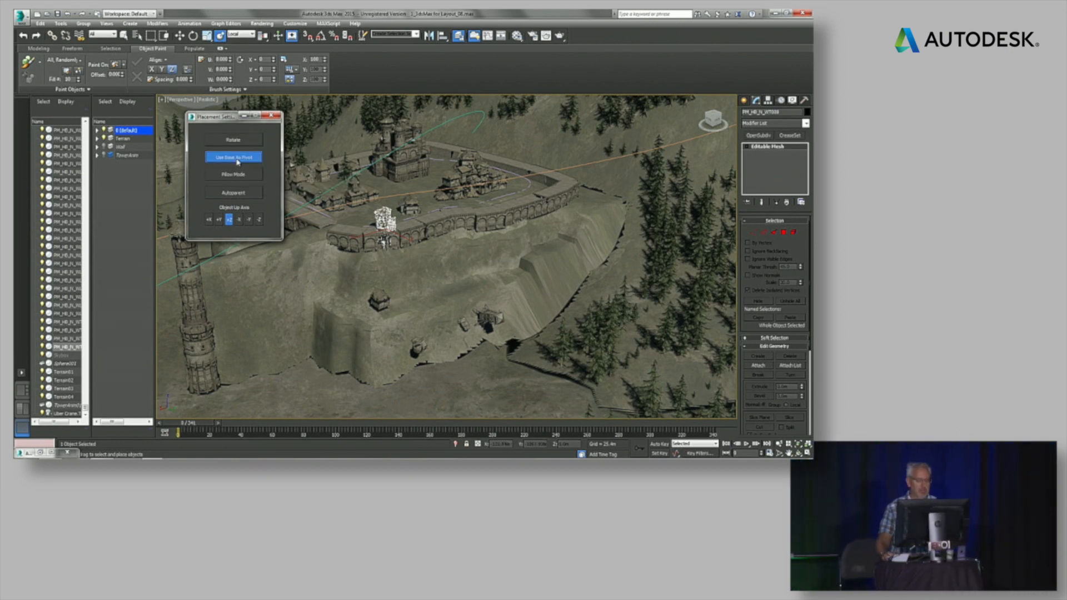
pyautogui.scroll(5, 368, 231)
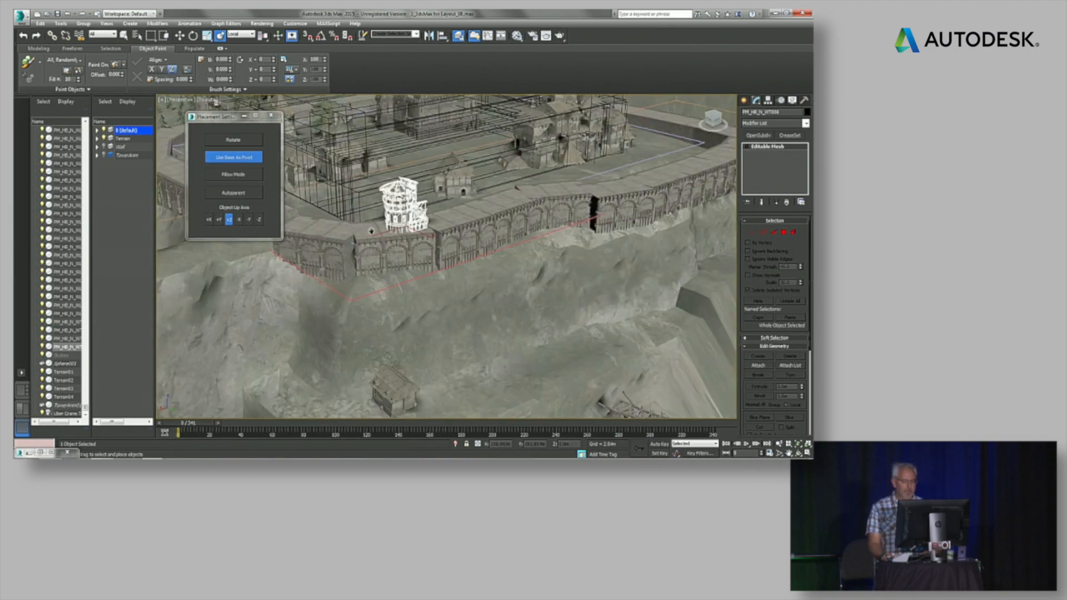
pyautogui.moveTo(368, 230); pyautogui.dragTo(370, 257, button='middle')
pyautogui.moveTo(411, 249); pyautogui.dragTo(322, 257)
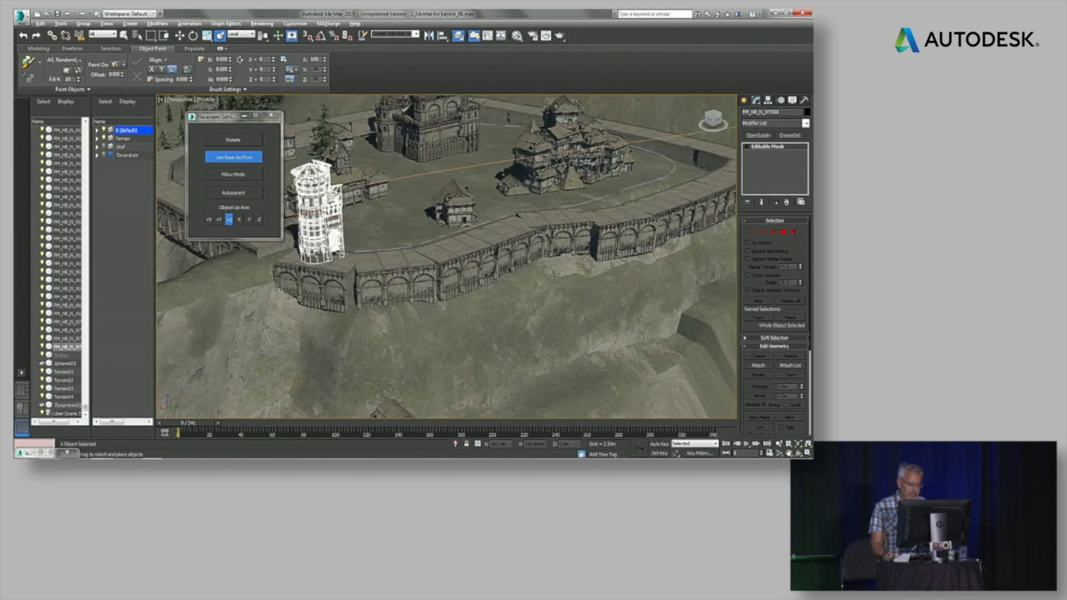
# Clone the round tower with Select and Place, putting copies on other parts of the castle wall top.
pyautogui.click(387, 260)
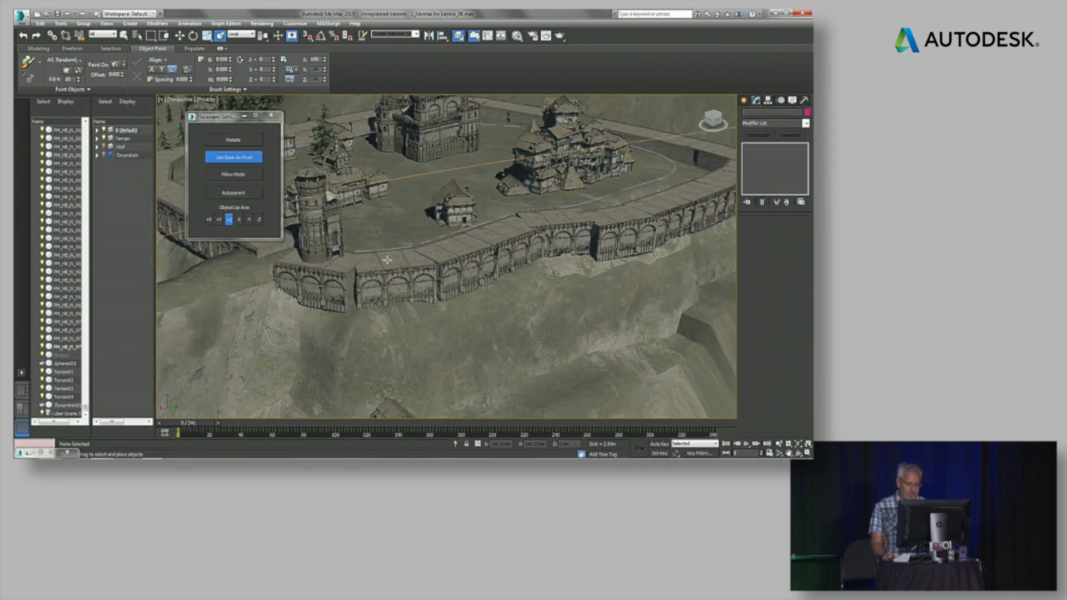
pyautogui.click(318, 240)
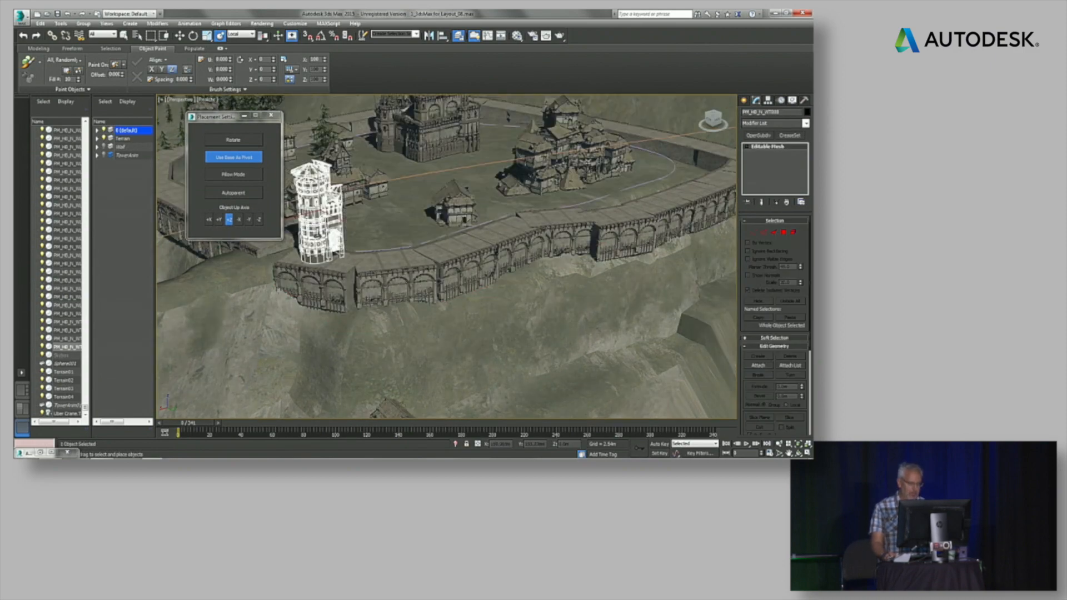
pyautogui.moveTo(318, 233); pyautogui.dragTo(662, 204)
# Place the tent and a copy beside the hut on the cliff ledge, and stand the timber tower on the rock outcrop.
pyautogui.moveTo(602, 281); pyautogui.dragTo(592, 185, button='middle')
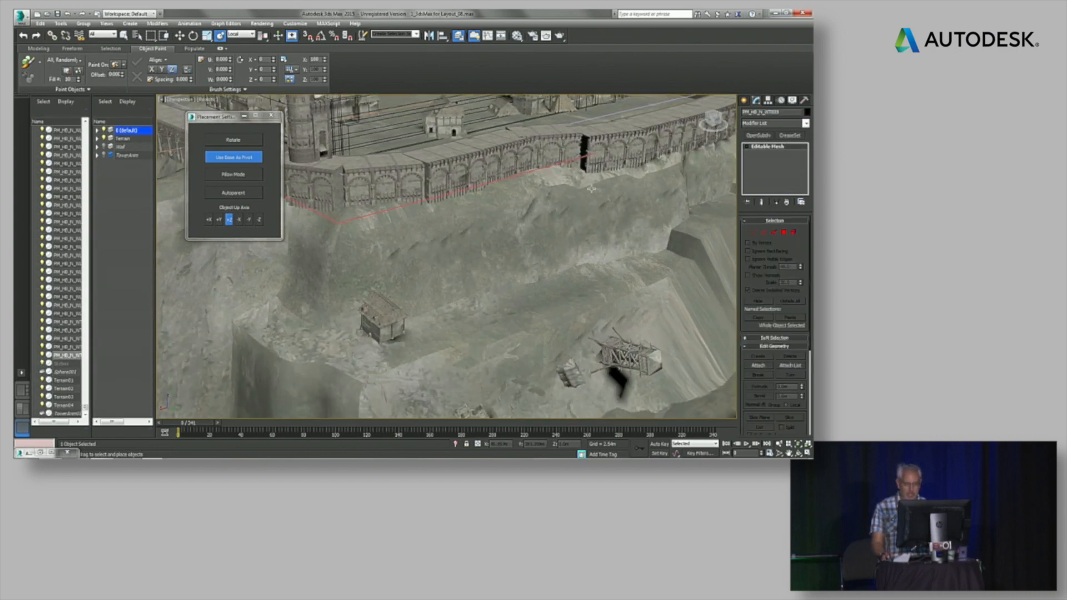
pyautogui.moveTo(570, 373)
pyautogui.mouseDown()
pyautogui.moveTo(546, 326)
pyautogui.moveTo(453, 313)
pyautogui.moveTo(431, 325)
pyautogui.moveTo(468, 316)
pyautogui.mouseUp()
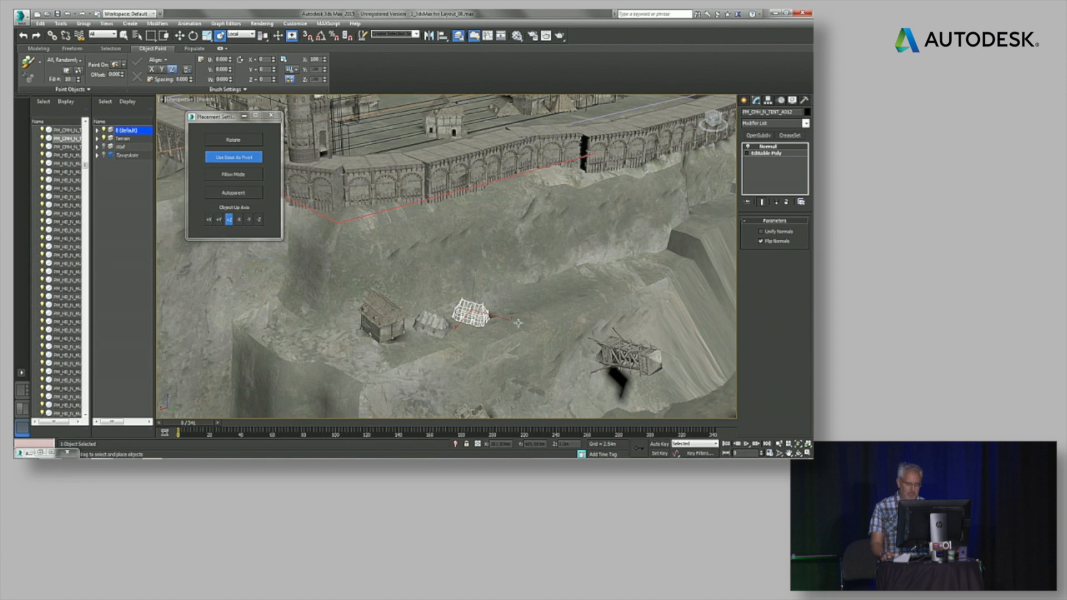
pyautogui.moveTo(615, 356); pyautogui.dragTo(703, 233)
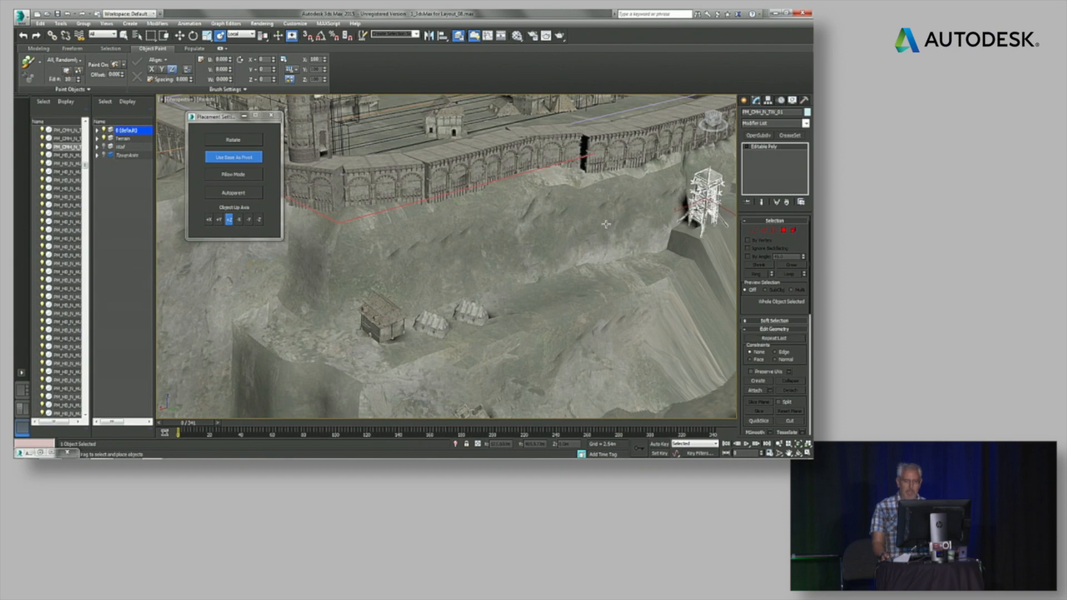
# Select both tents beside the hut and clone them along the ledge to form a row of four.
pyautogui.scroll(-5, 587, 277)
pyautogui.moveTo(587, 278); pyautogui.dragTo(600, 273, button='middle')
pyautogui.click(522, 336)
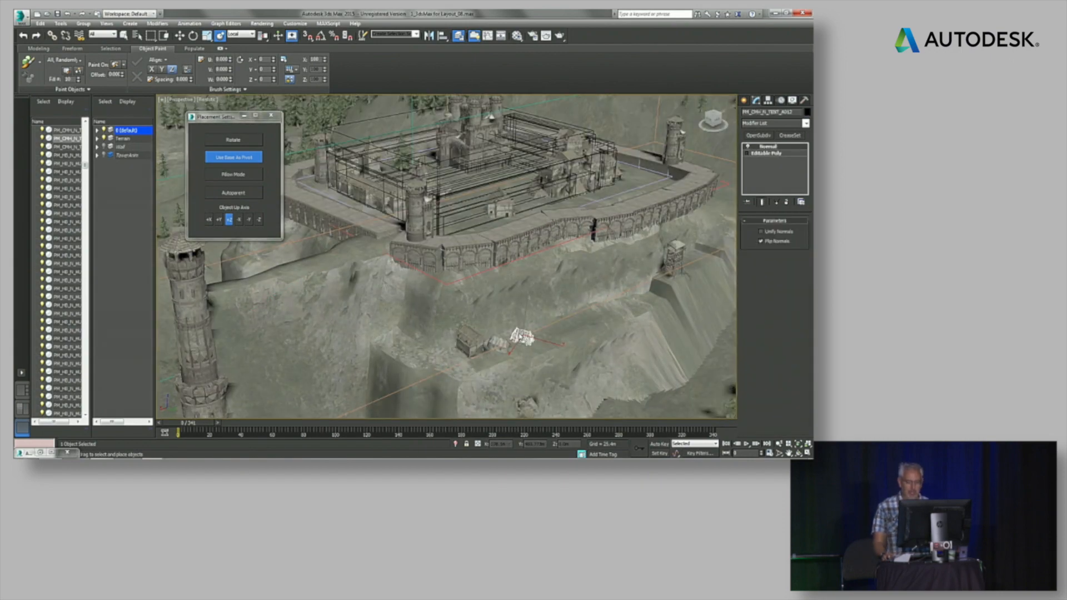
pyautogui.click(499, 343)
pyautogui.keyDown('ctrl'); pyautogui.click(521, 335); pyautogui.keyUp('ctrl')
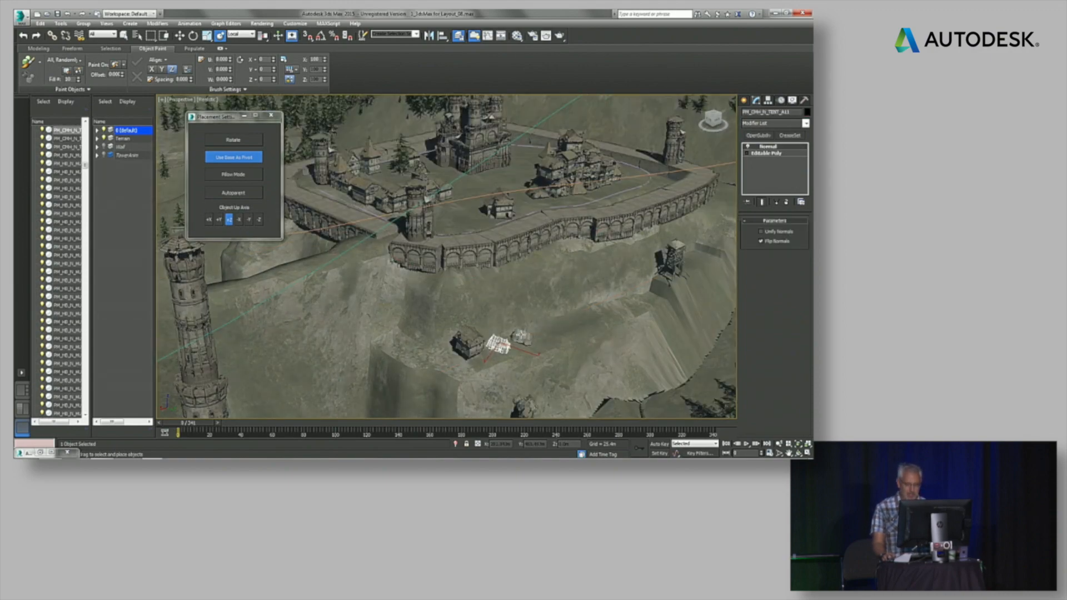
pyautogui.keyDown('shift'); pyautogui.moveTo(500, 338); pyautogui.dragTo(548, 332); pyautogui.keyUp('shift')
# Select all four tents and slide them together from the cliff ledge up onto the castle wall top.
pyautogui.keyDown('ctrl'); pyautogui.click(522, 336); pyautogui.keyUp('ctrl')
pyautogui.keyDown('ctrl'); pyautogui.click(499, 344); pyautogui.keyUp('ctrl')
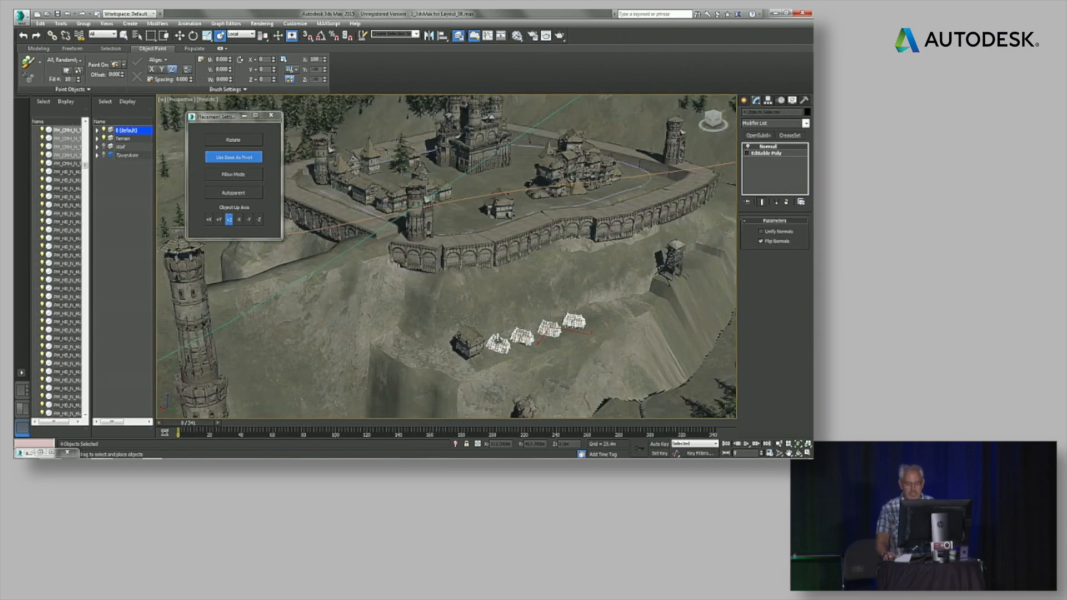
pyautogui.moveTo(498, 338); pyautogui.dragTo(697, 178)
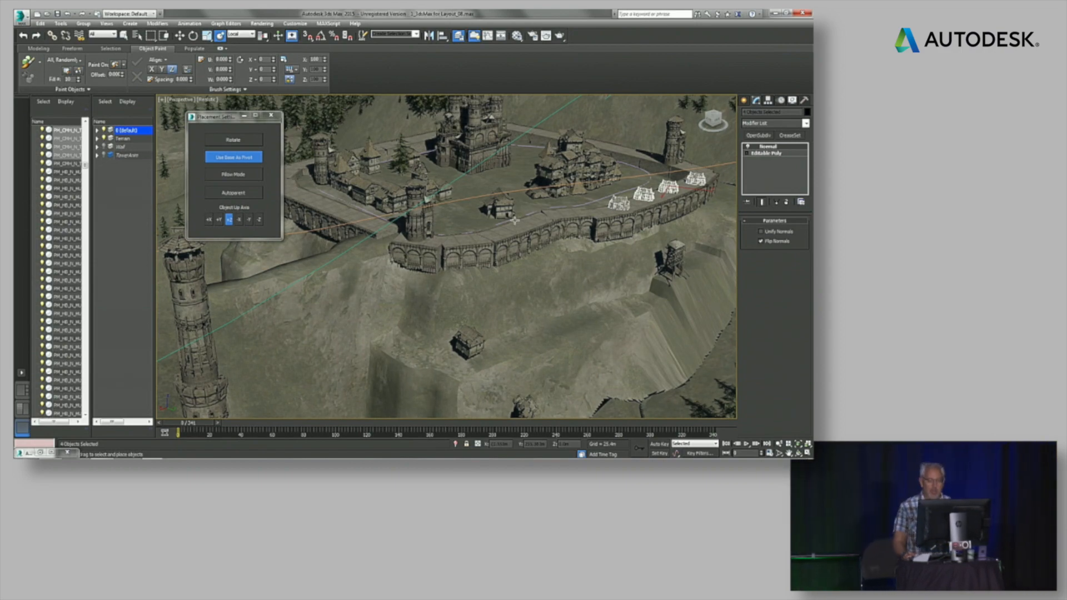
# Close in on the courtyard house, dismiss the placement settings, and restore the Asset Browser as a small floating window.
pyautogui.scroll(10, 515, 221)
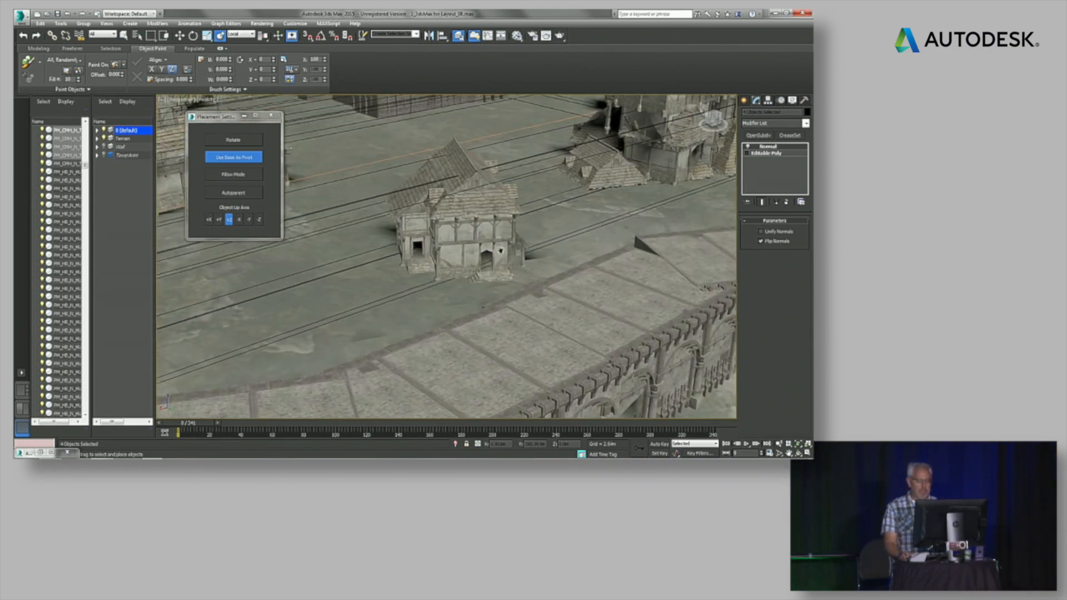
pyautogui.scroll(5, 501, 250)
pyautogui.click(272, 116)
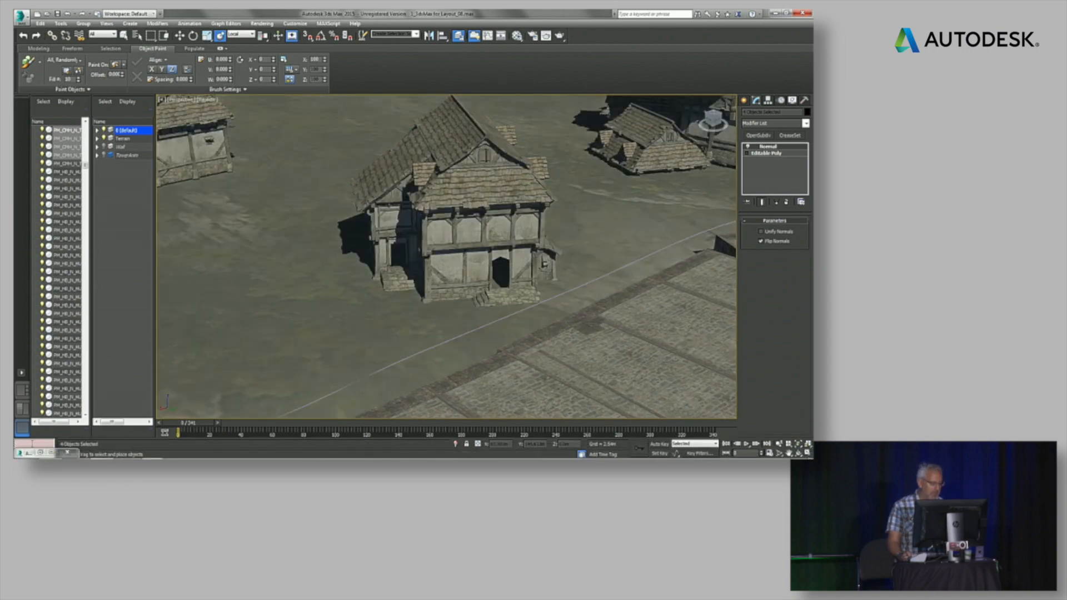
pyautogui.click(43, 453)
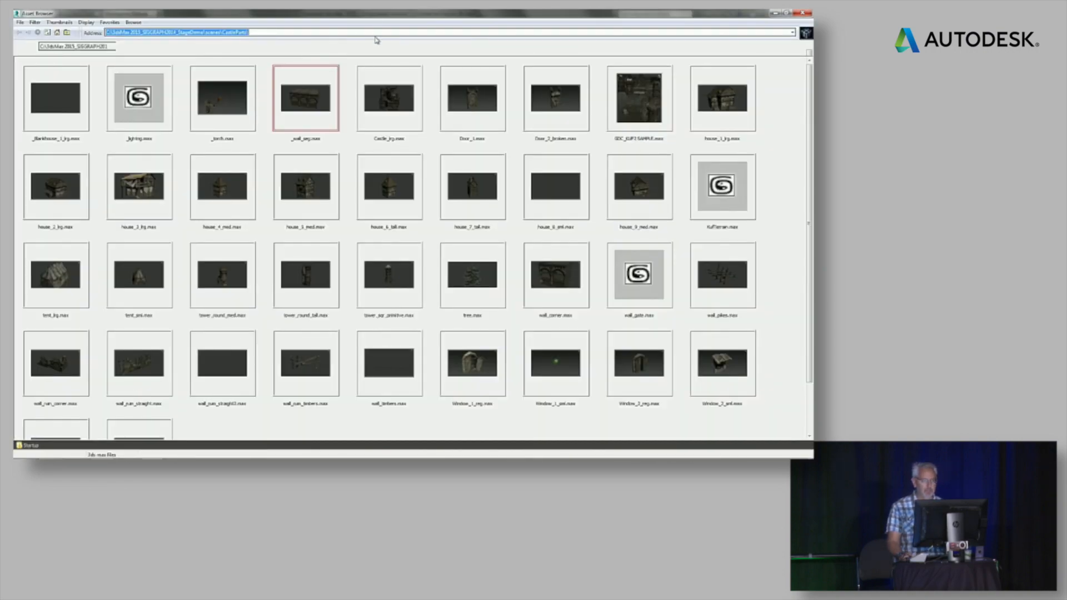
pyautogui.doubleClick(383, 13)
pyautogui.click(93, 82)
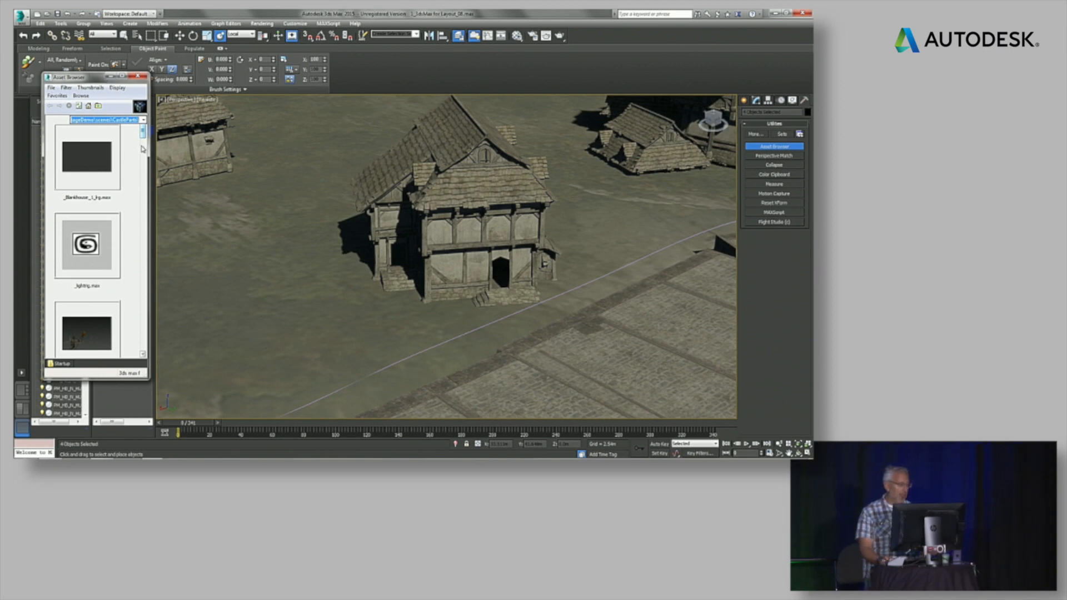
pyautogui.moveTo(94, 81); pyautogui.dragTo(94, 59)
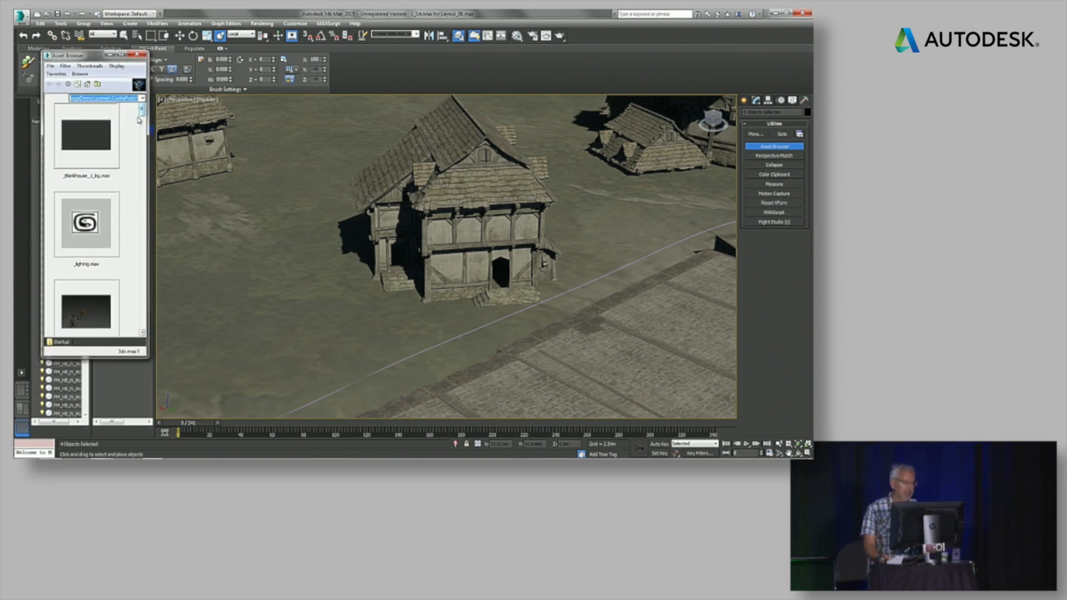
# Merge Door_2_broken.max from the castle parts assets onto the ground in front of the house, using the scene material.
pyautogui.moveTo(144, 113); pyautogui.dragTo(146, 311)
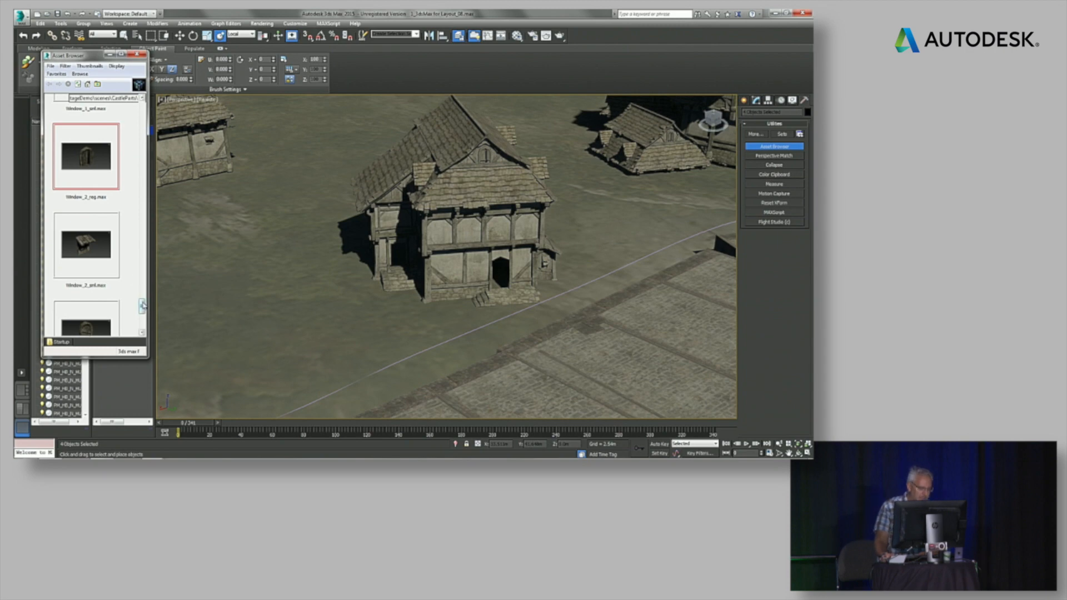
pyautogui.moveTo(143, 304); pyautogui.dragTo(142, 311)
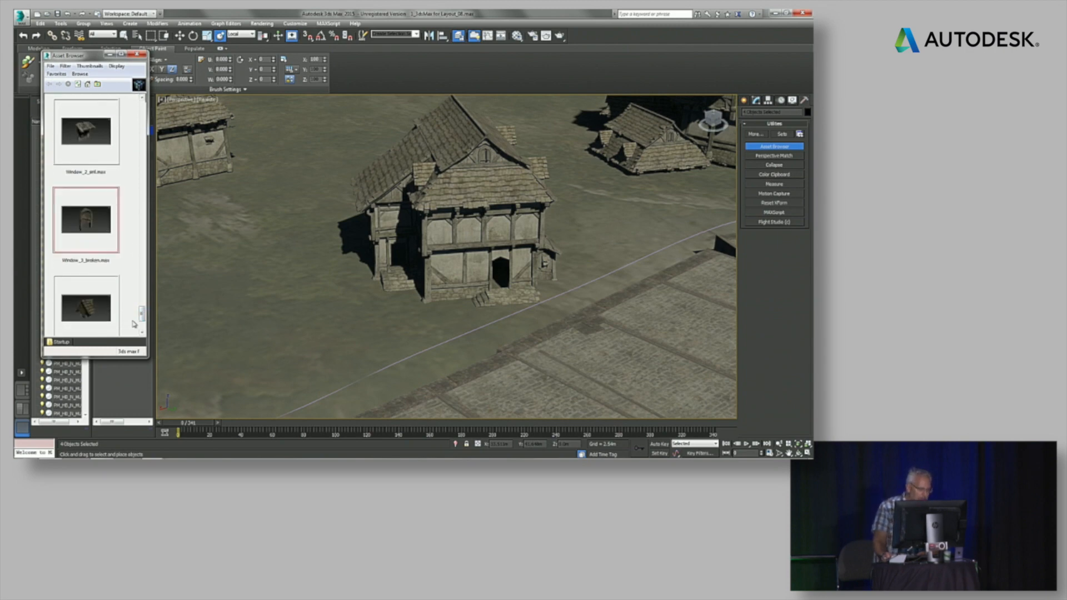
pyautogui.moveTo(143, 316); pyautogui.dragTo(143, 324)
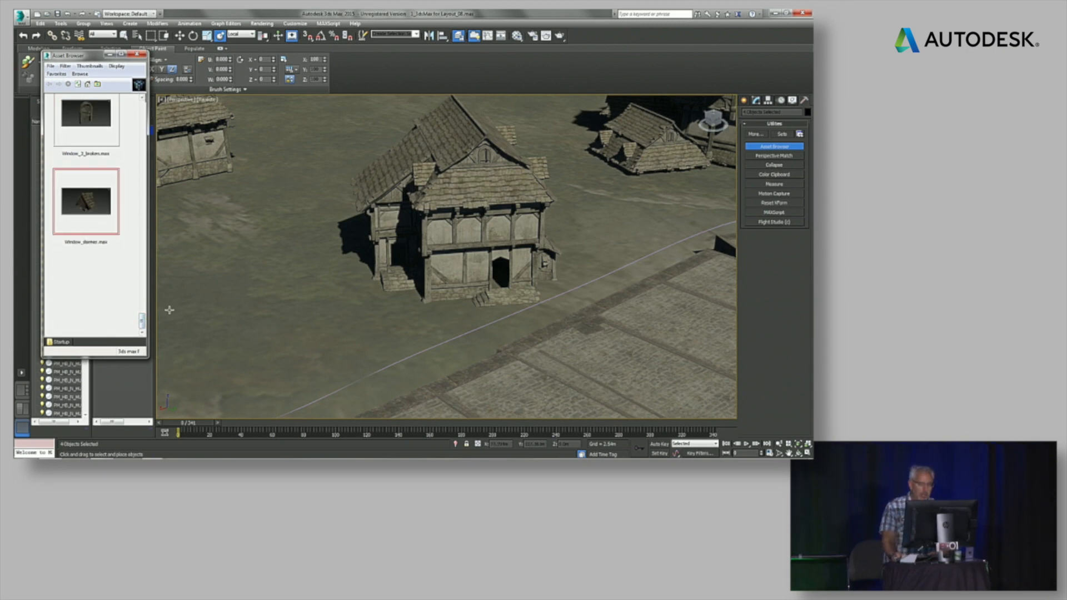
pyautogui.moveTo(143, 325); pyautogui.dragTo(148, 286)
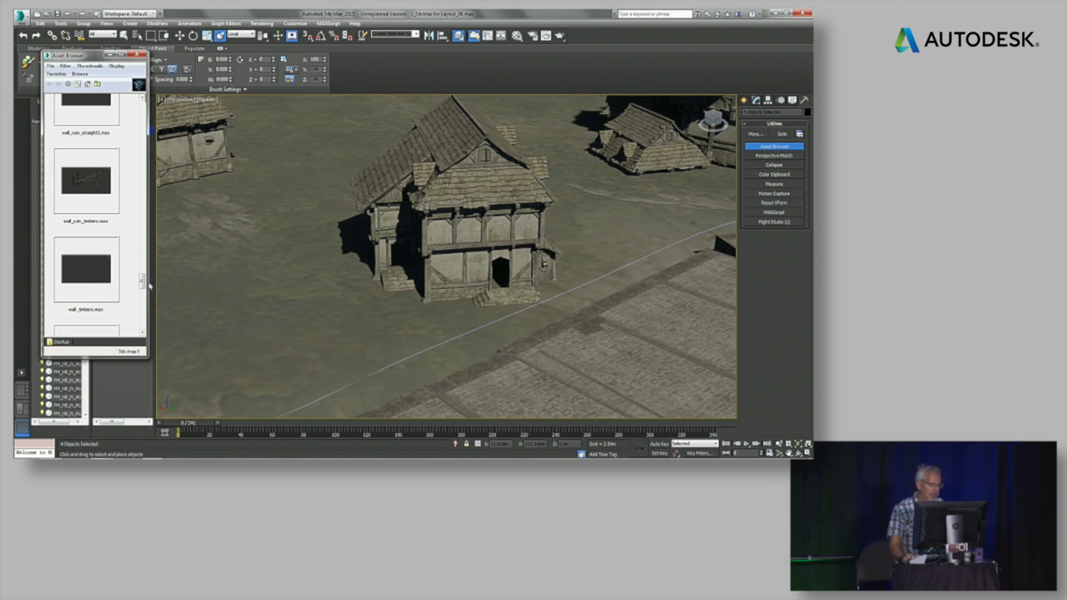
pyautogui.moveTo(142, 282); pyautogui.dragTo(154, 144)
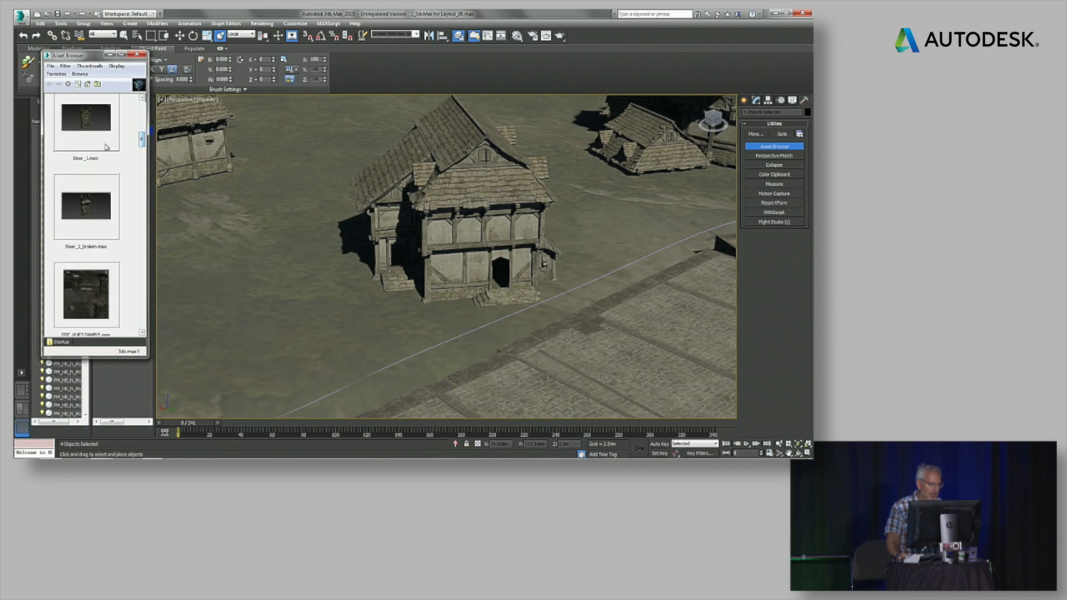
pyautogui.click(103, 206)
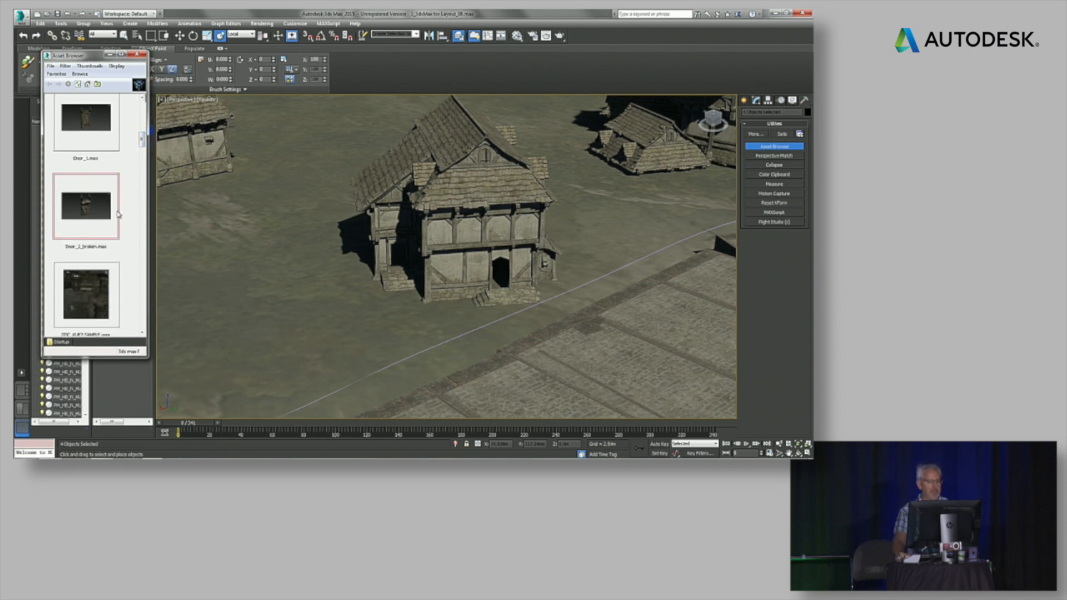
pyautogui.moveTo(144, 144); pyautogui.dragTo(145, 142)
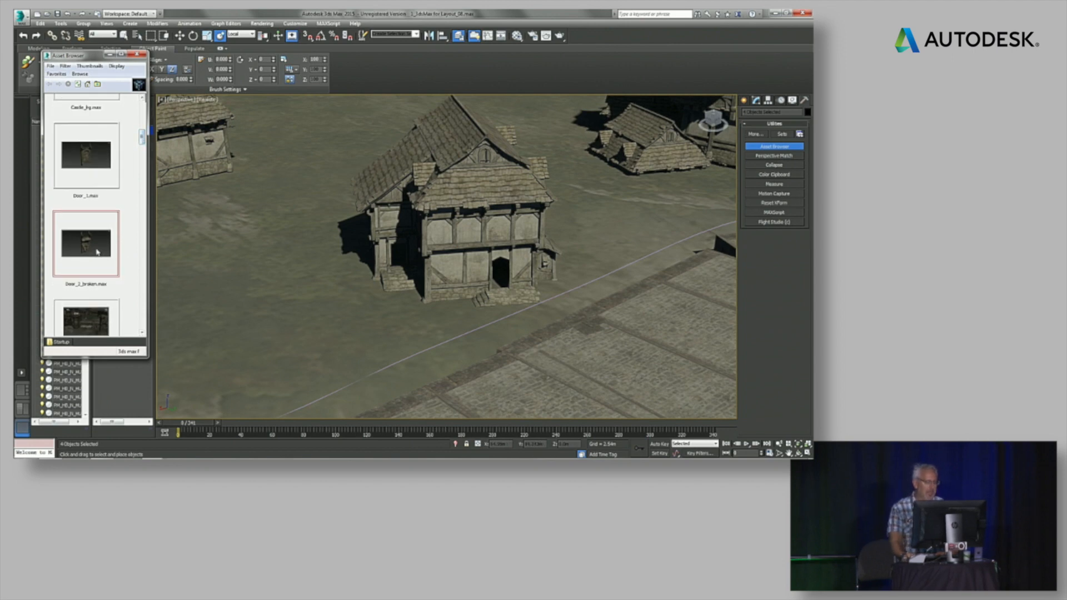
pyautogui.moveTo(346, 324); pyautogui.dragTo(347, 325)
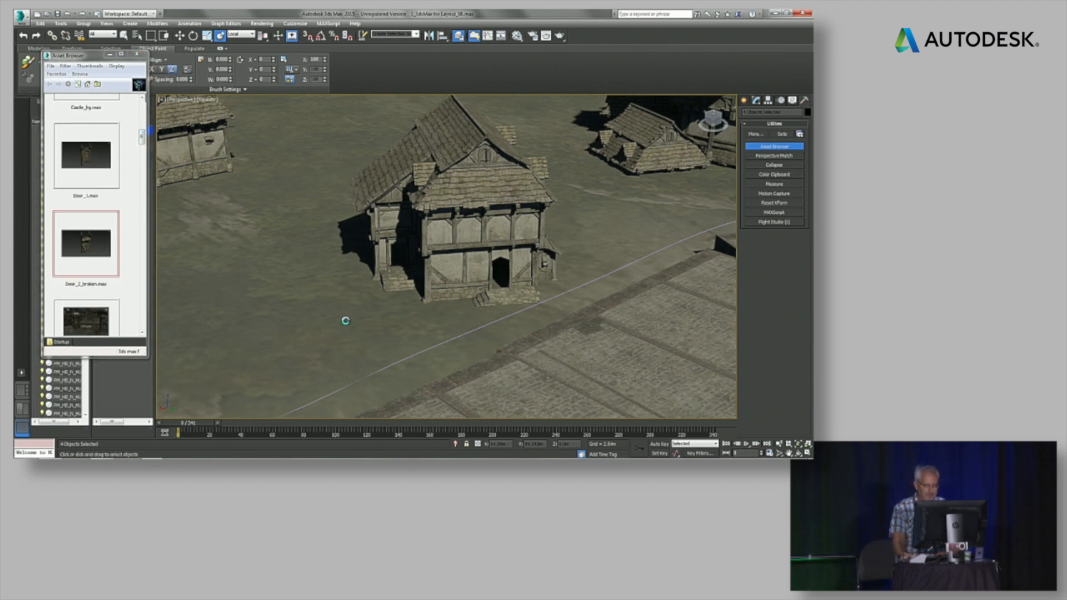
pyautogui.click(359, 258)
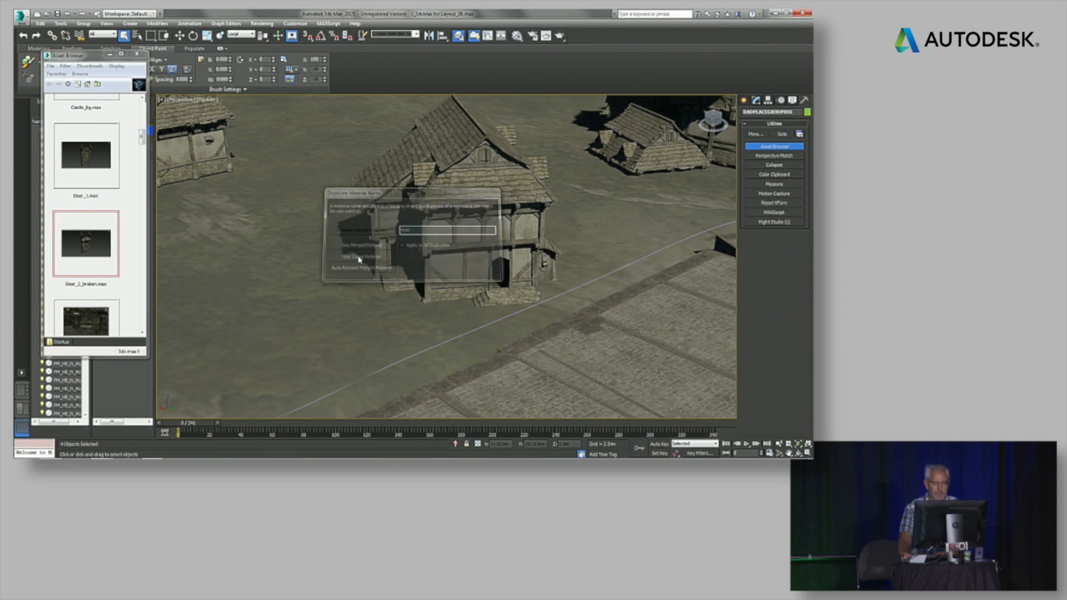
pyautogui.click(445, 322)
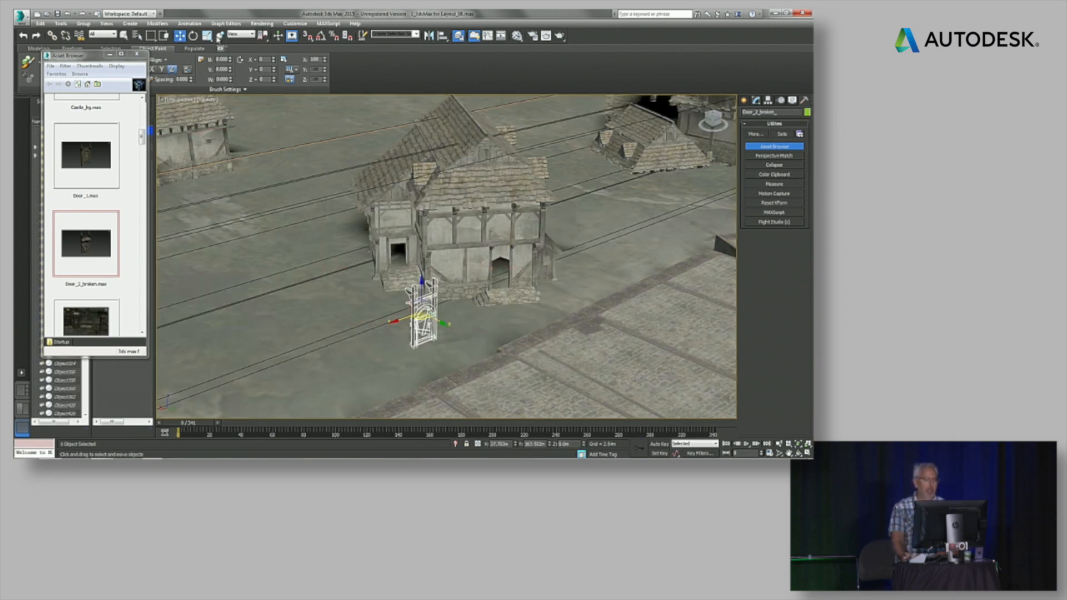
# Use Select and Place to slide the broken door up to the front entrance of the house.
pyautogui.click(220, 35)
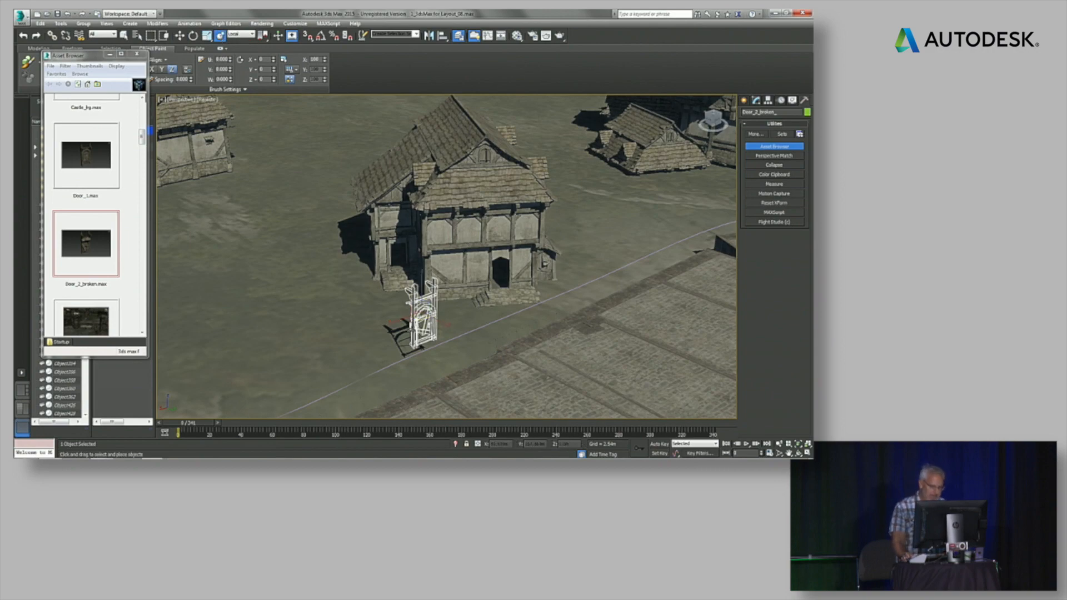
pyautogui.keyDown('alt'); pyautogui.moveTo(444, 327); pyautogui.dragTo(500, 333, button='middle'); pyautogui.keyUp('alt')
pyautogui.moveTo(422, 314); pyautogui.dragTo(449, 274)
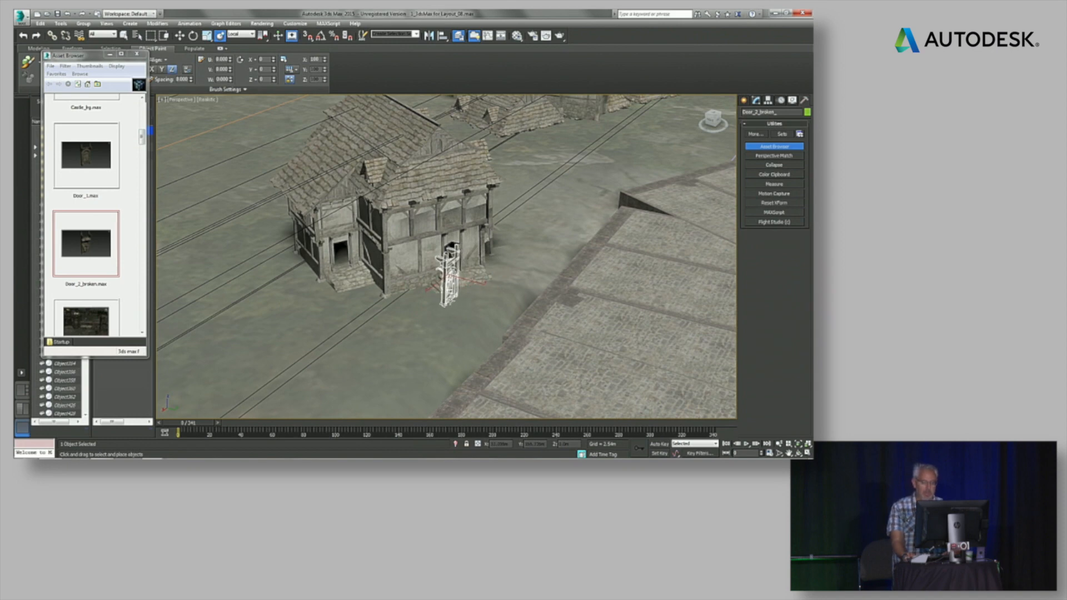
# Bring up the placement settings and slide the broken door from the ground onto the stone porch of the house.
pyautogui.scroll(5, 449, 273)
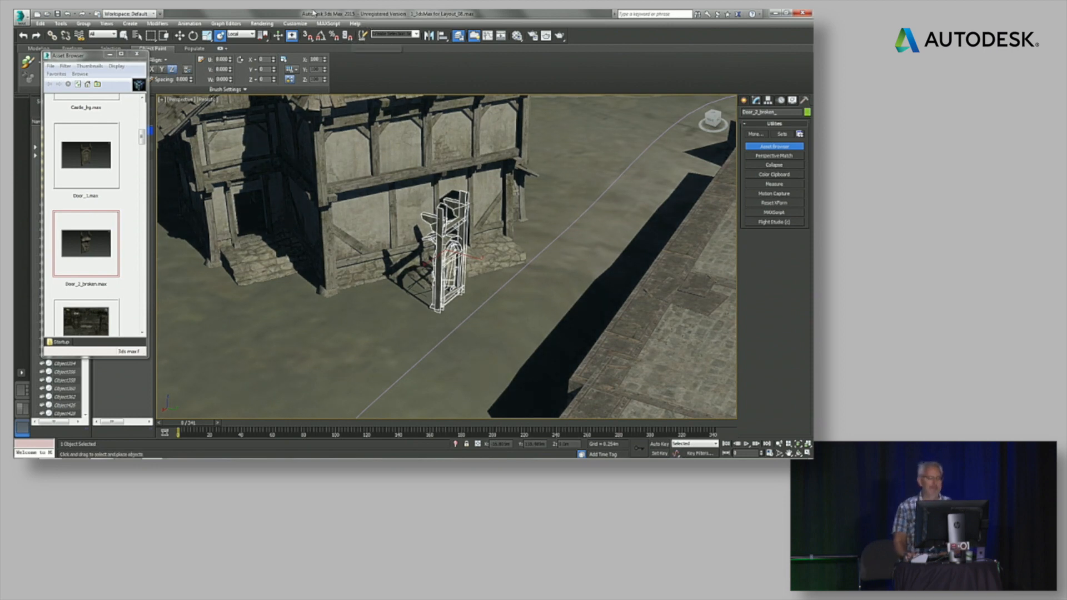
pyautogui.rightClick(223, 37)
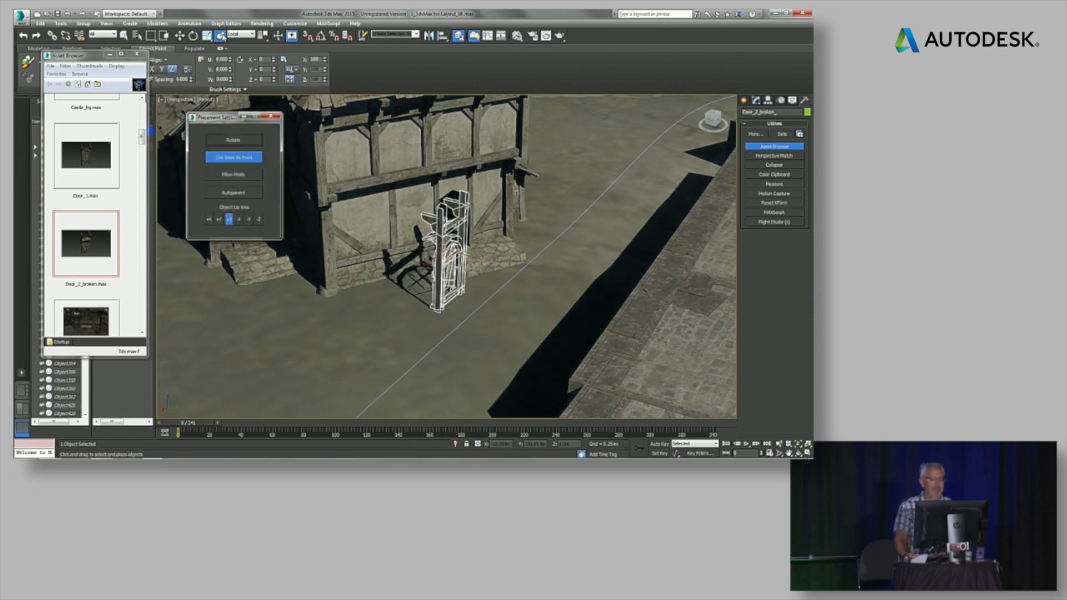
pyautogui.click(232, 138)
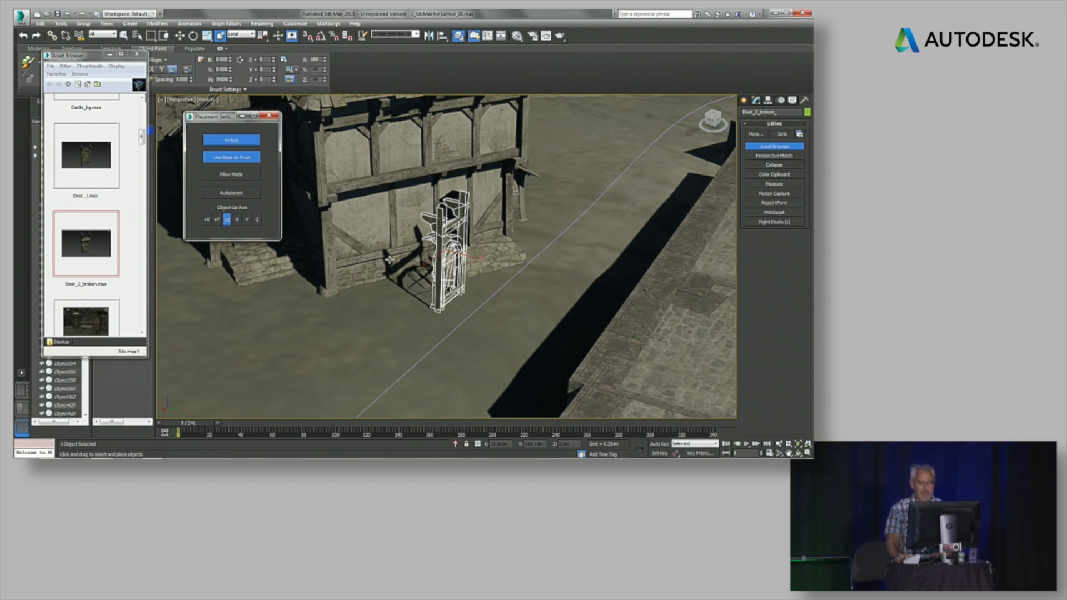
pyautogui.click(254, 143)
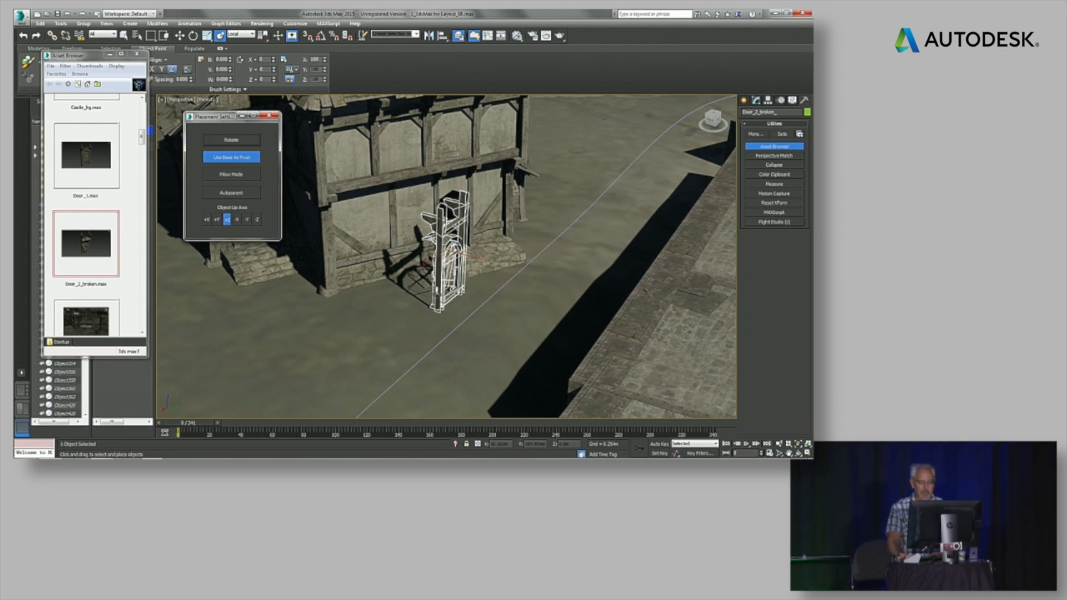
pyautogui.moveTo(437, 292); pyautogui.dragTo(454, 253)
# Rotate the broken door with Rotate placement so it faces outward, and slide it into position against the house wall.
pyautogui.click(238, 144)
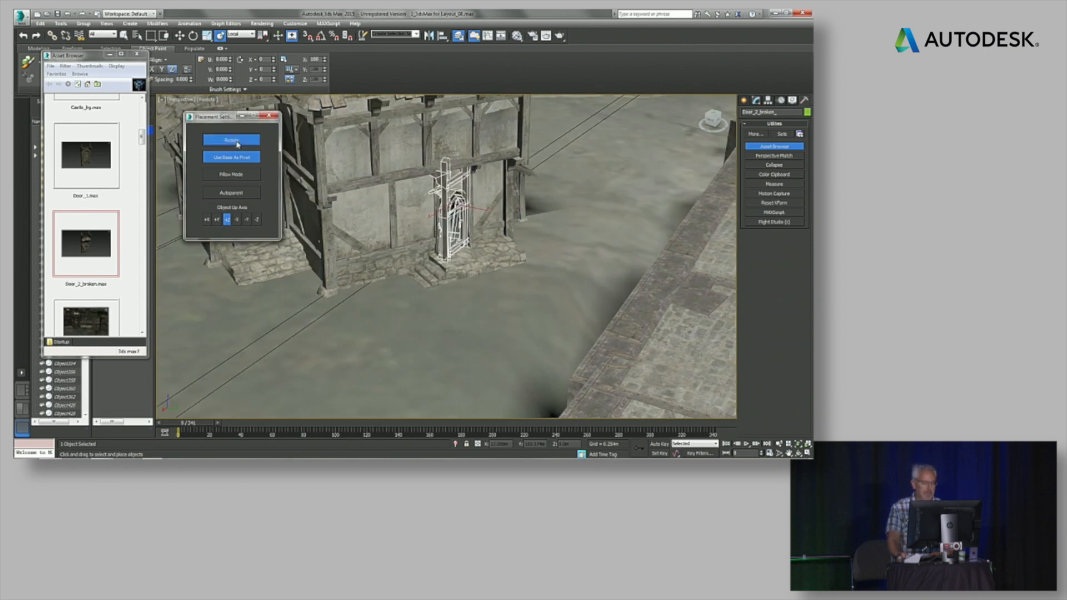
pyautogui.moveTo(448, 249); pyautogui.dragTo(445, 183)
pyautogui.click(239, 138)
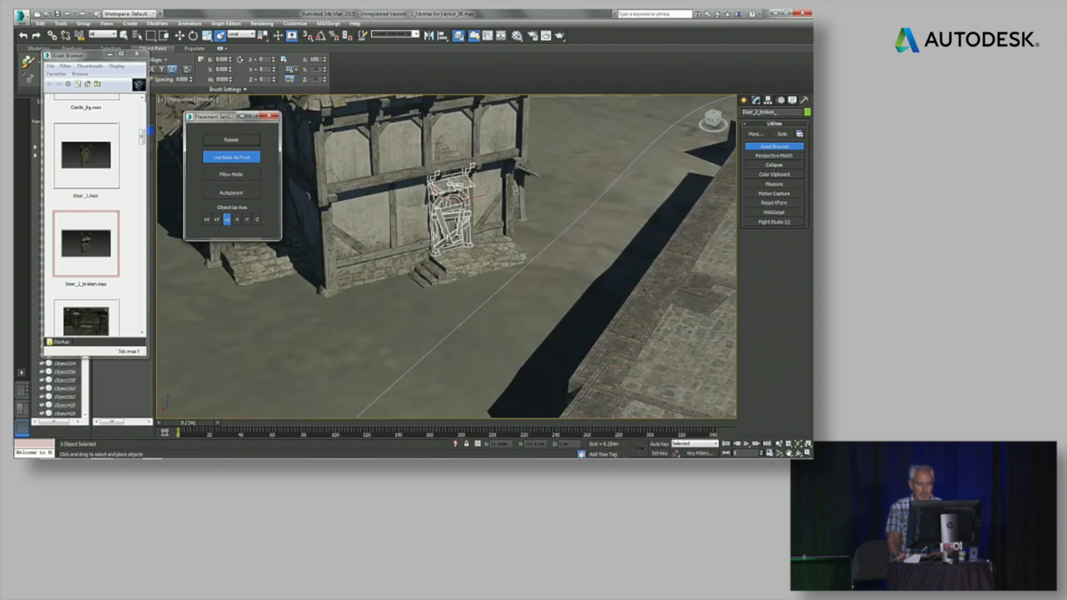
pyautogui.moveTo(448, 241); pyautogui.dragTo(457, 254)
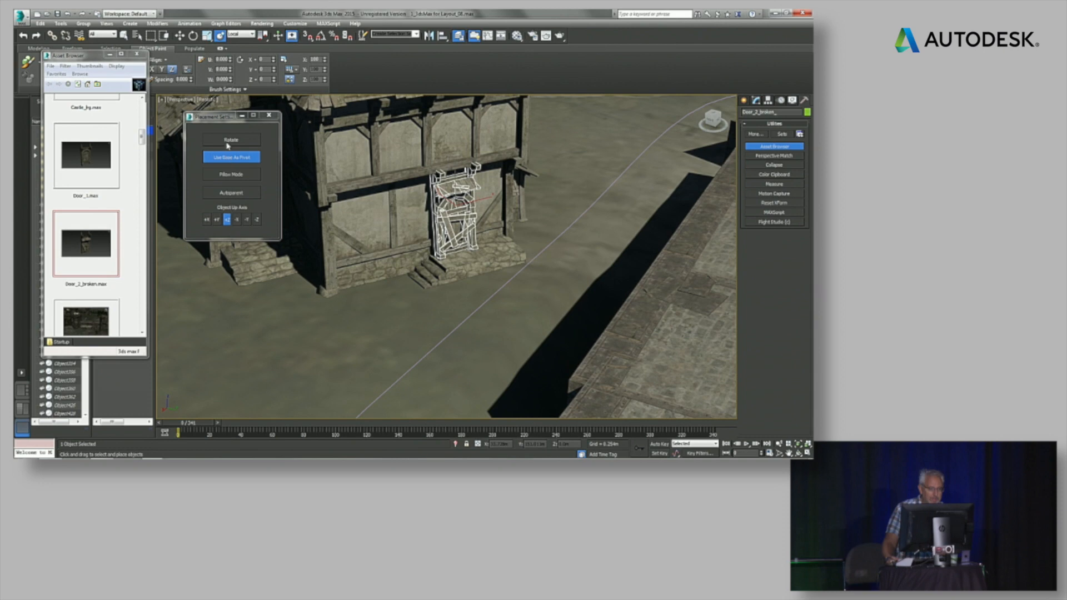
# Turn off Use Base As Pivot and merge the torch asset from the castle parts onto the ground before the house.
pyautogui.moveTo(223, 123); pyautogui.dragTo(198, 53)
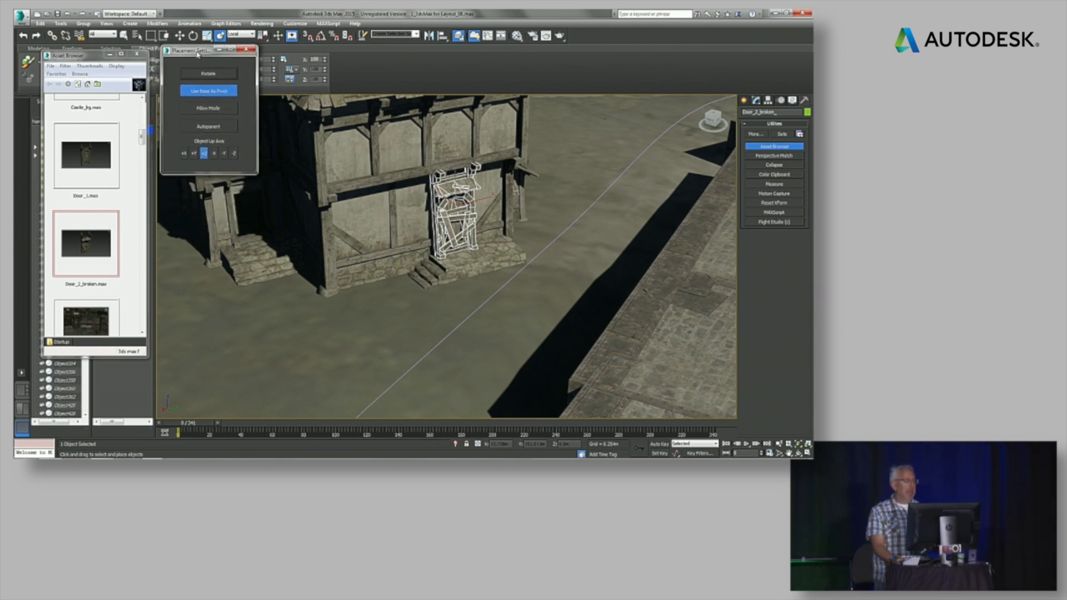
pyautogui.click(212, 95)
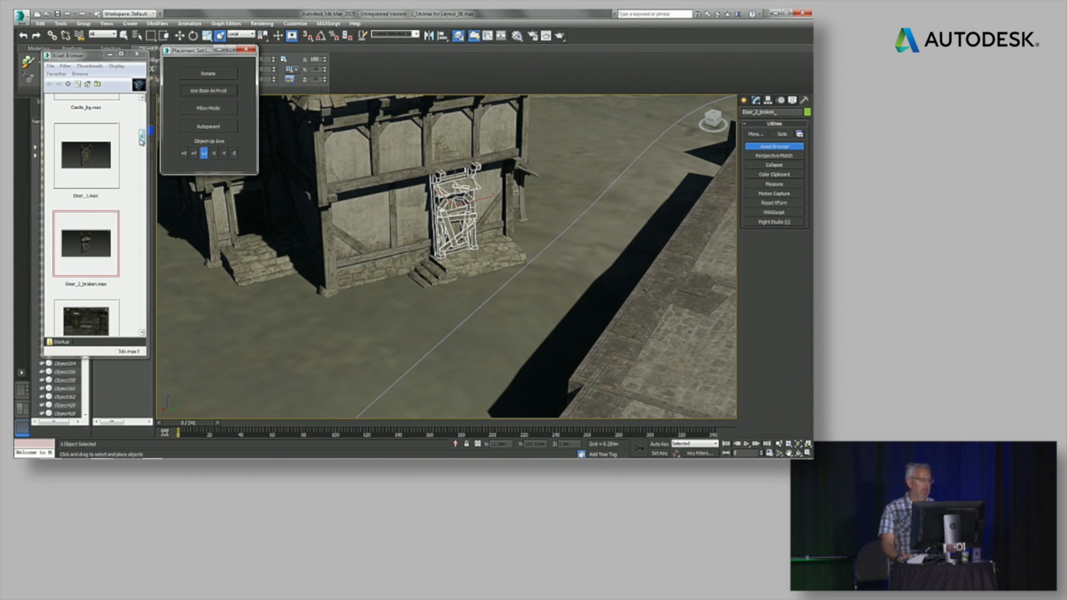
pyautogui.moveTo(140, 139); pyautogui.dragTo(142, 109)
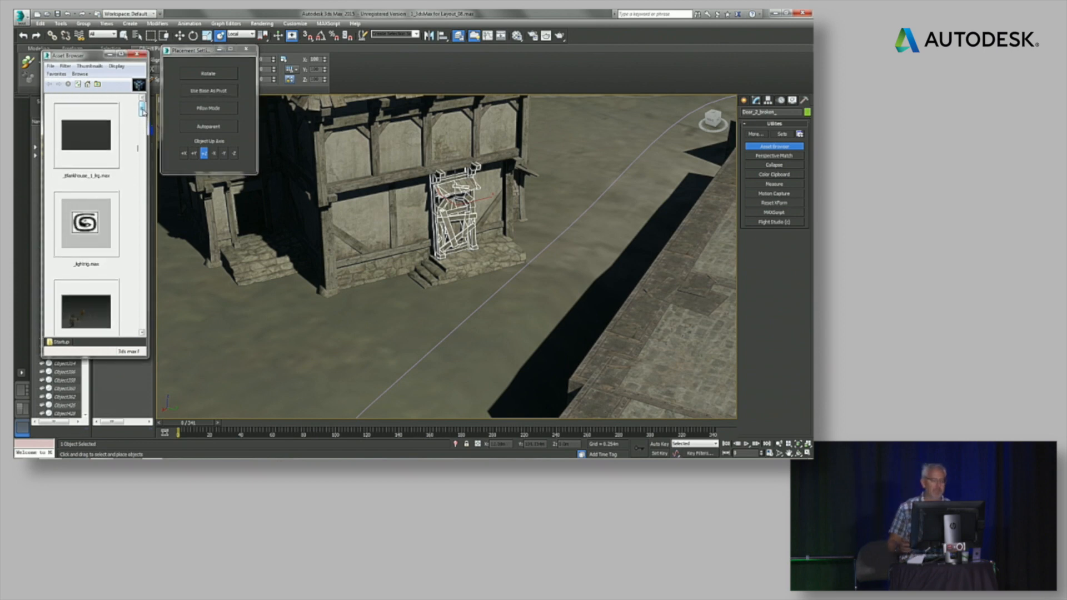
pyautogui.moveTo(143, 112); pyautogui.dragTo(149, 122)
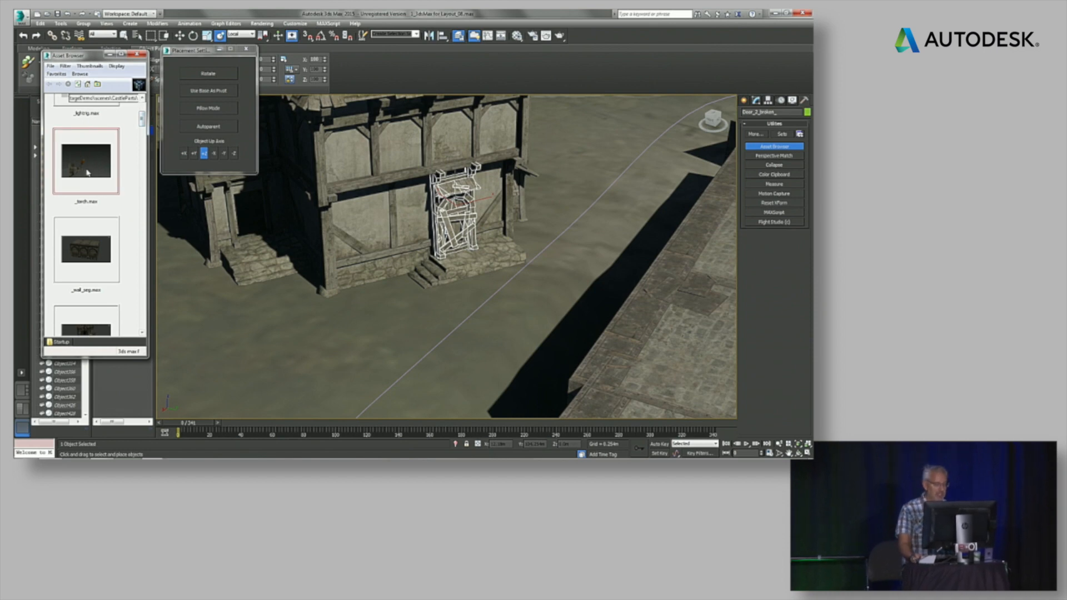
pyautogui.moveTo(372, 337); pyautogui.dragTo(371, 332)
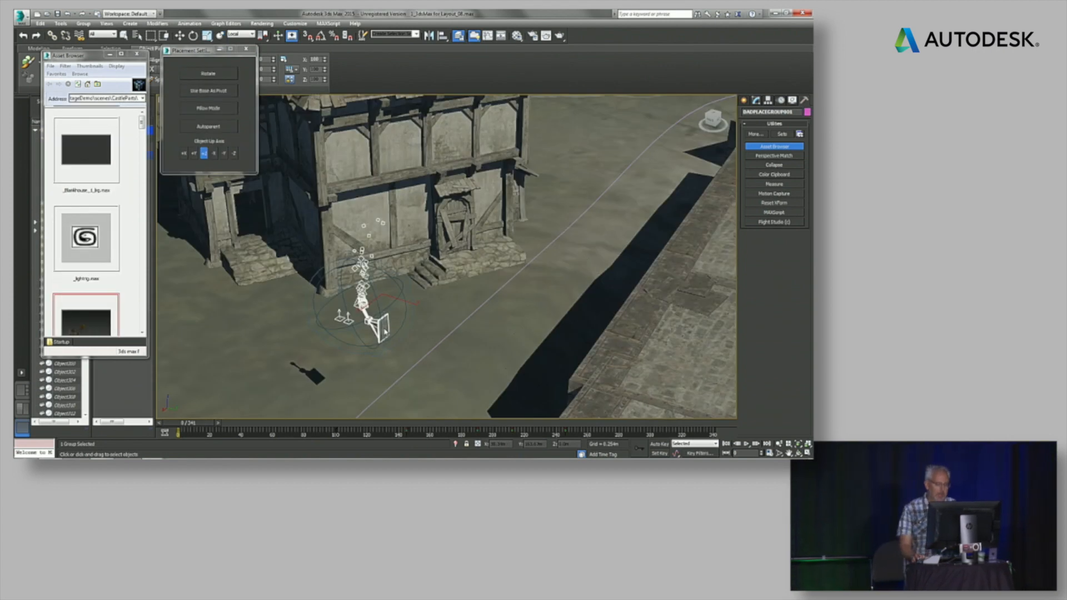
pyautogui.moveTo(388, 318); pyautogui.dragTo(393, 316)
# Use Select and Place to mount the torch on the wall beside the door, with its Object Up Axis set to +Y.
pyautogui.press('w')
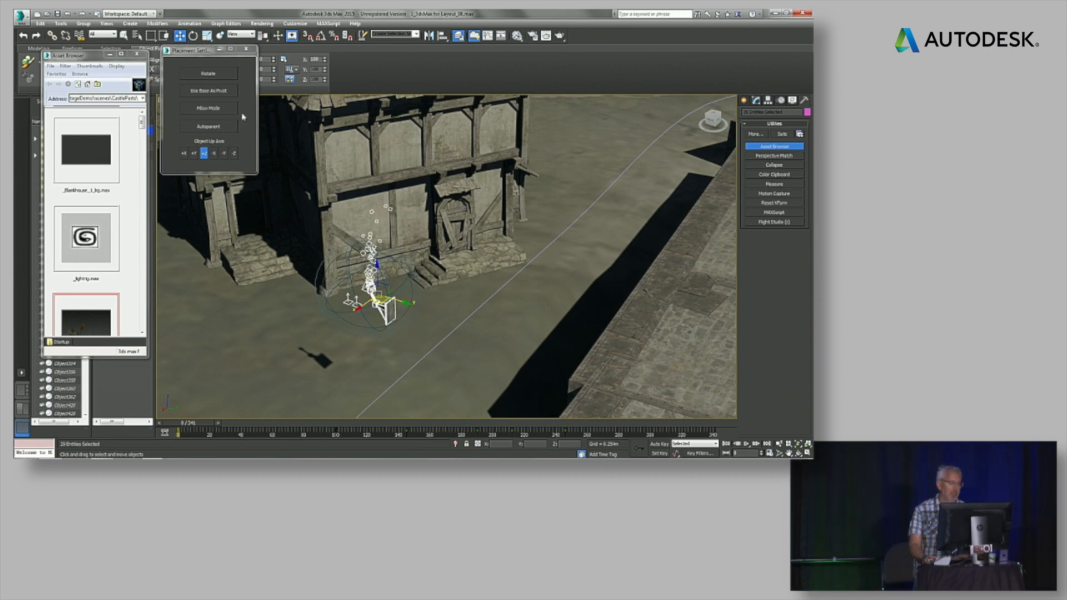
pyautogui.click(220, 36)
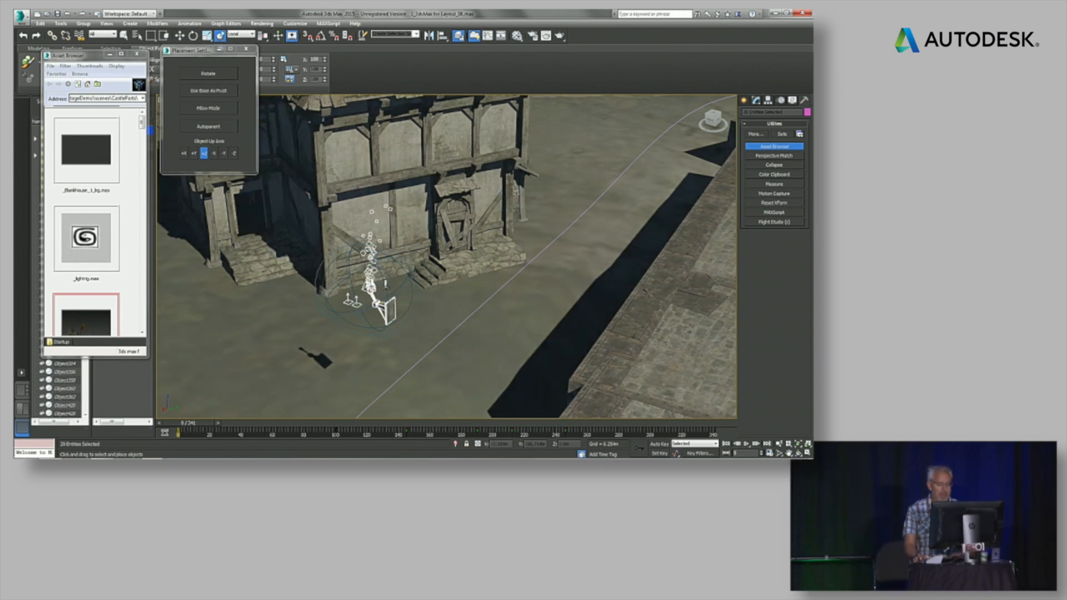
pyautogui.moveTo(371, 278); pyautogui.dragTo(411, 214)
pyautogui.scroll(5, 412, 213)
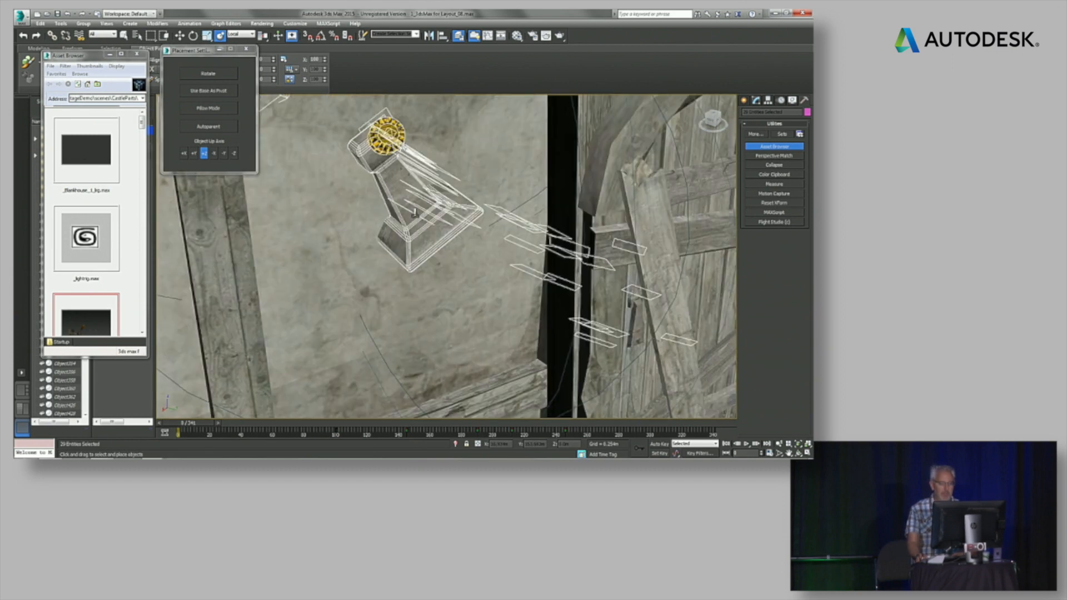
pyautogui.click(194, 154)
pyautogui.moveTo(380, 227)
pyautogui.mouseDown()
pyautogui.moveTo(361, 164)
pyautogui.moveTo(367, 275)
pyautogui.mouseUp()
# Turn the torch upright on the wall using Rotate placement and switch the viewport to the camera close beside it.
pyautogui.click(226, 77)
pyautogui.press('c')
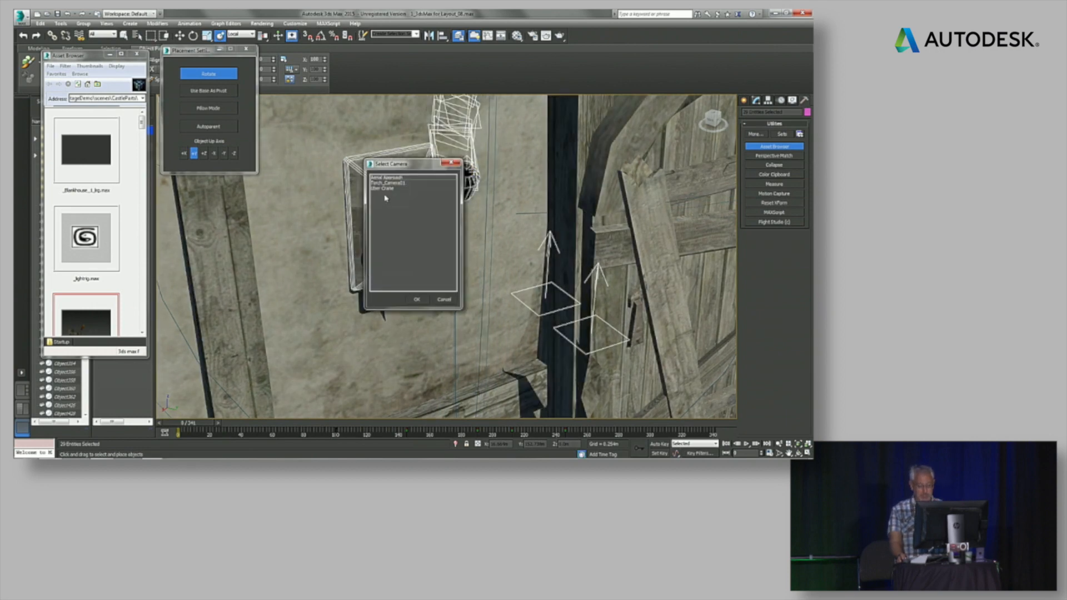
pyautogui.doubleClick(393, 188)
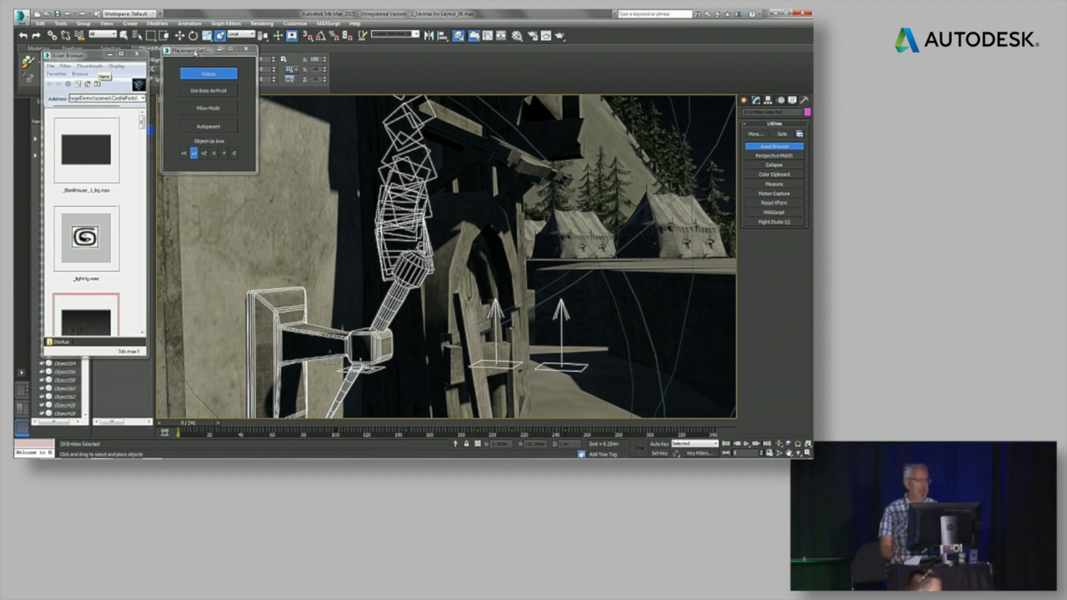
# Switch to Windows Media Player, play the presentation videos and return to the NAB-Story-Part2 clip.
pyautogui.moveTo(345, 458)
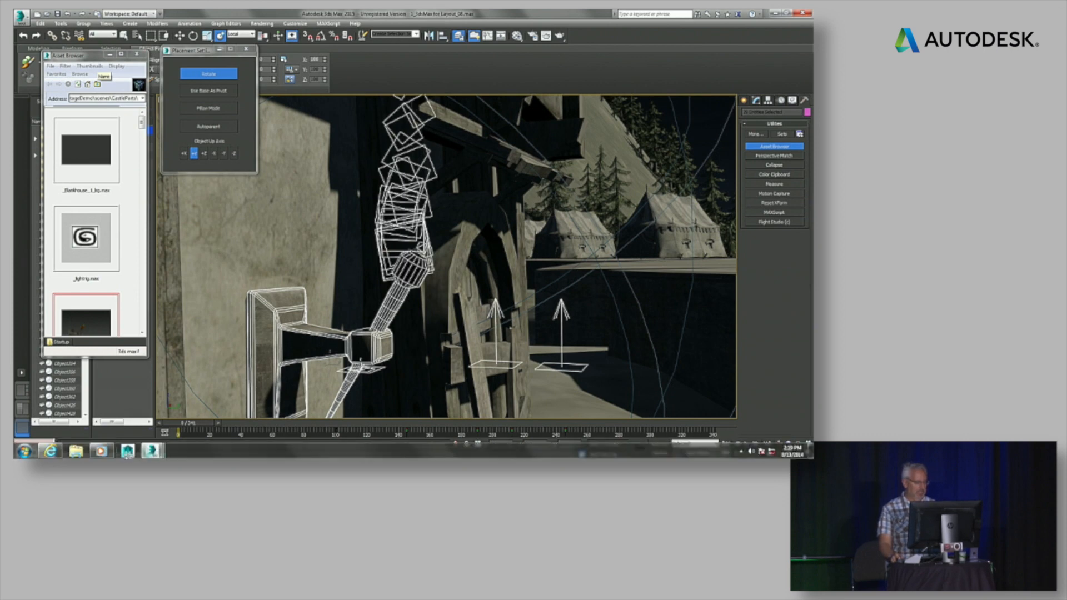
pyautogui.moveTo(103, 453)
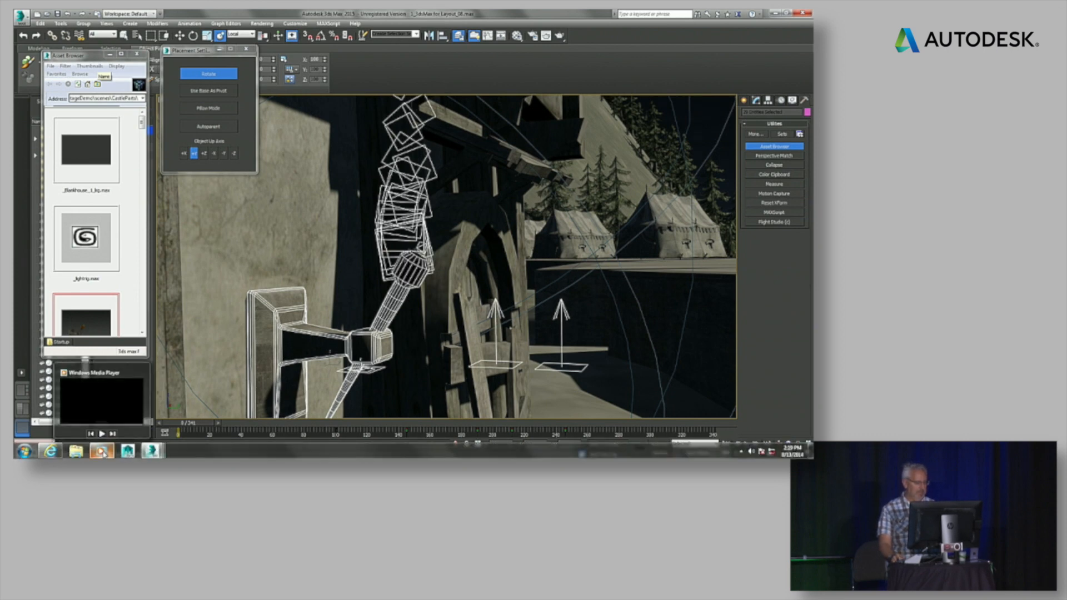
pyautogui.click(102, 451)
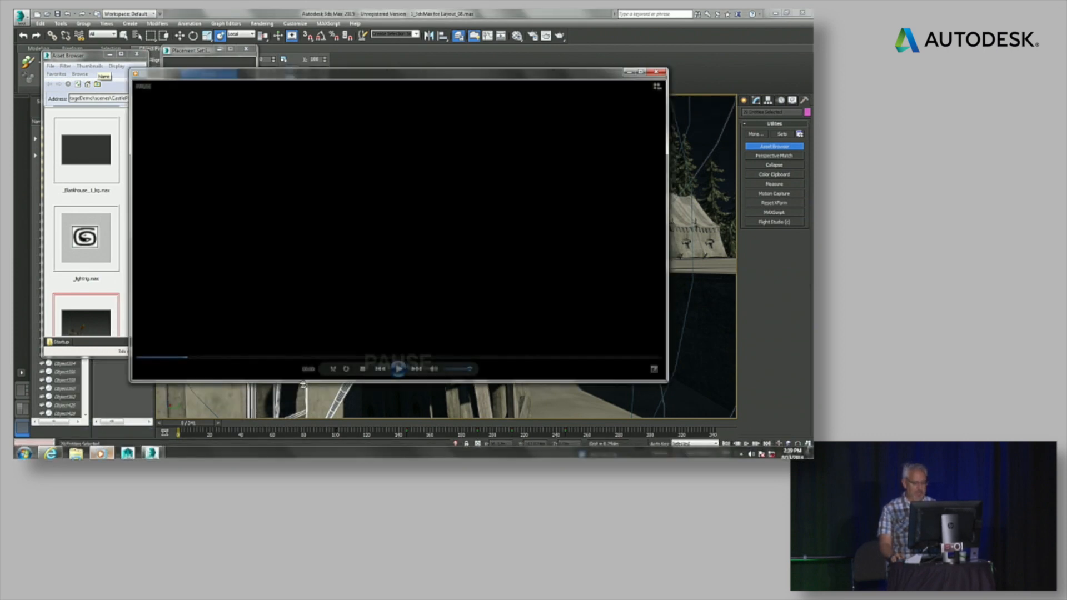
pyautogui.click(398, 369)
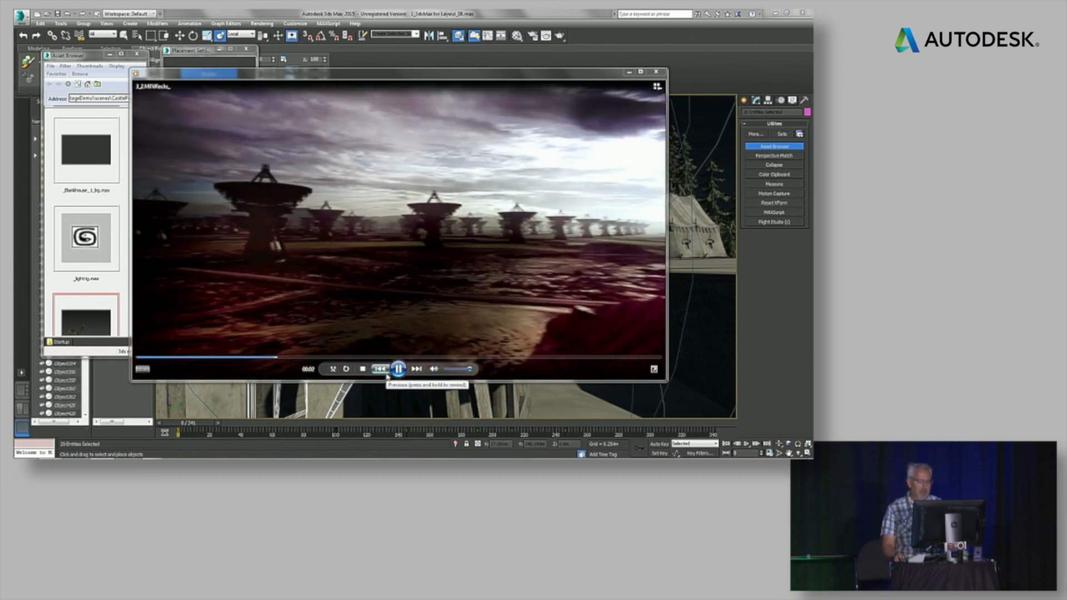
pyautogui.click(387, 375)
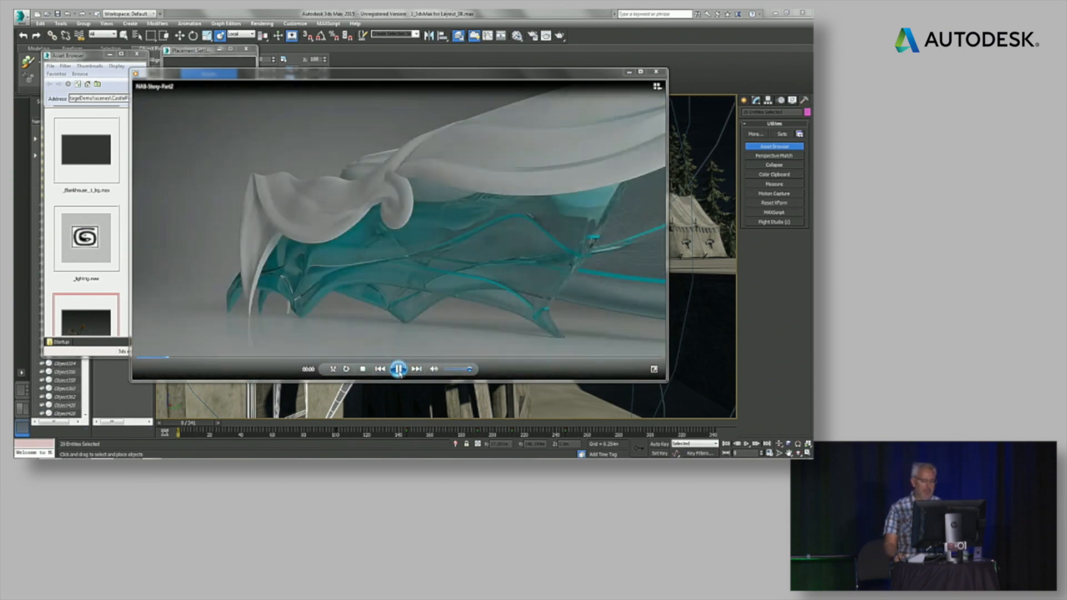
pyautogui.click(399, 369)
# Play the MTVRocks clip from the player's playlist and hide the list.
pyautogui.rightClick(657, 87)
pyautogui.click(678, 90)
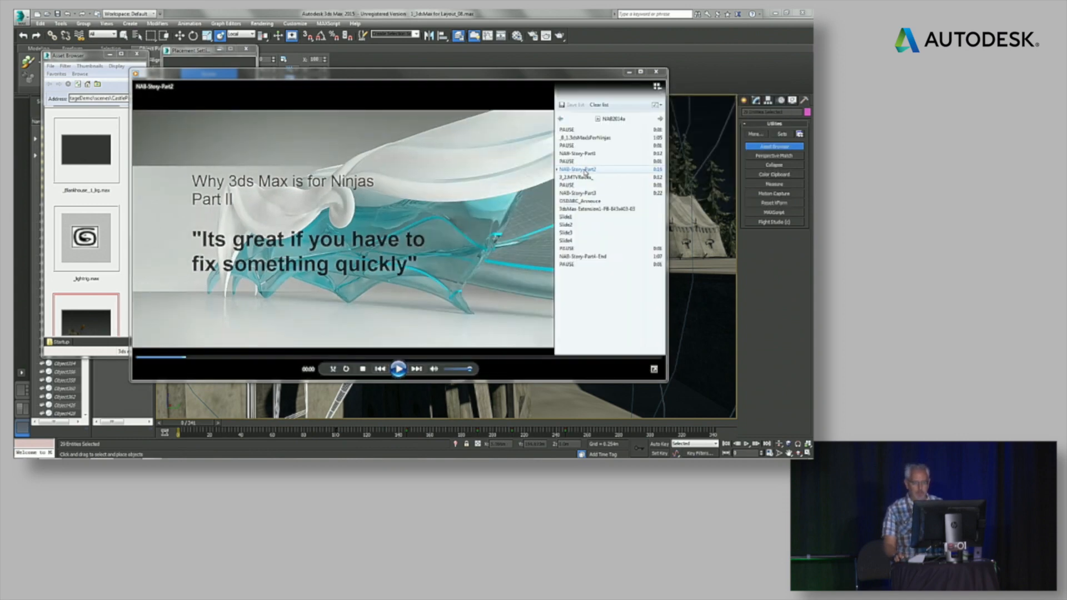
pyautogui.doubleClick(585, 178)
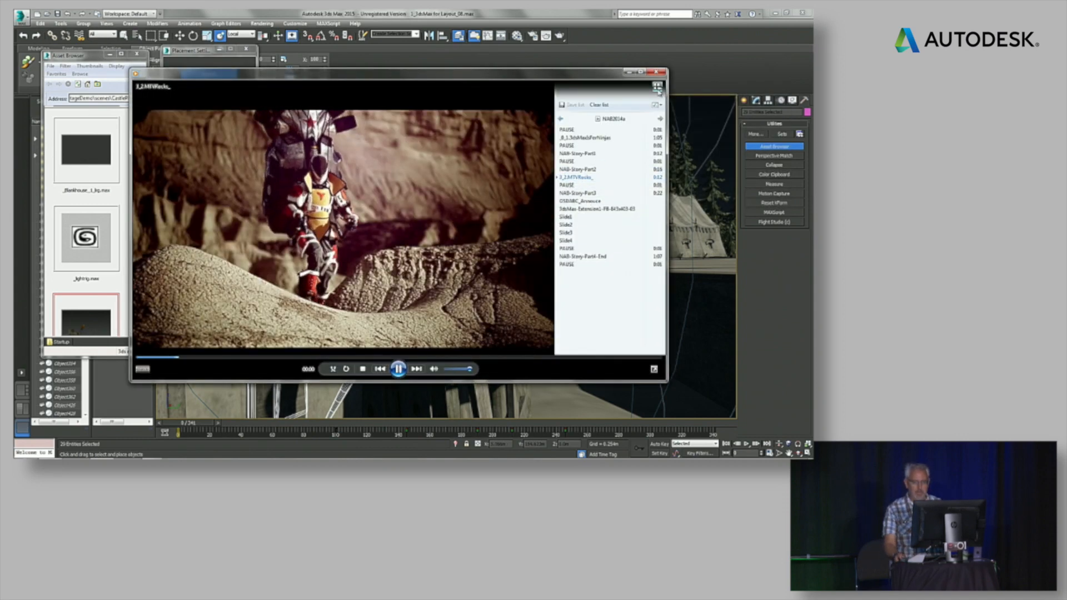
pyautogui.rightClick(656, 87)
pyautogui.click(677, 91)
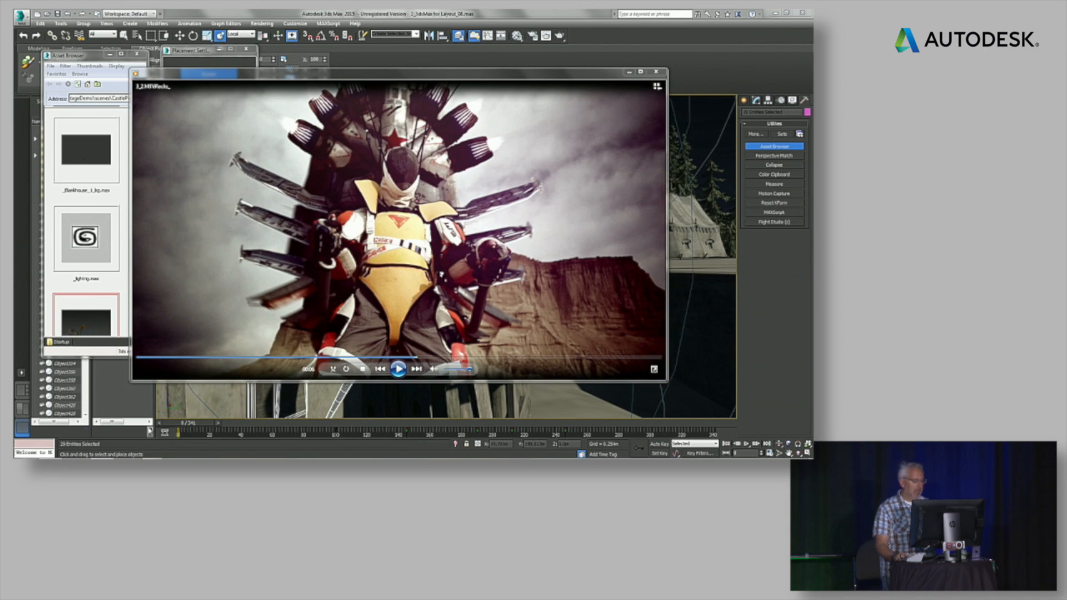
# Leave the video player and switch to the 3ds Max session holding the "3dsMax is Quick" scene with the winged aircraft character.
pyautogui.click(478, 13)
pyautogui.moveTo(83, 457)
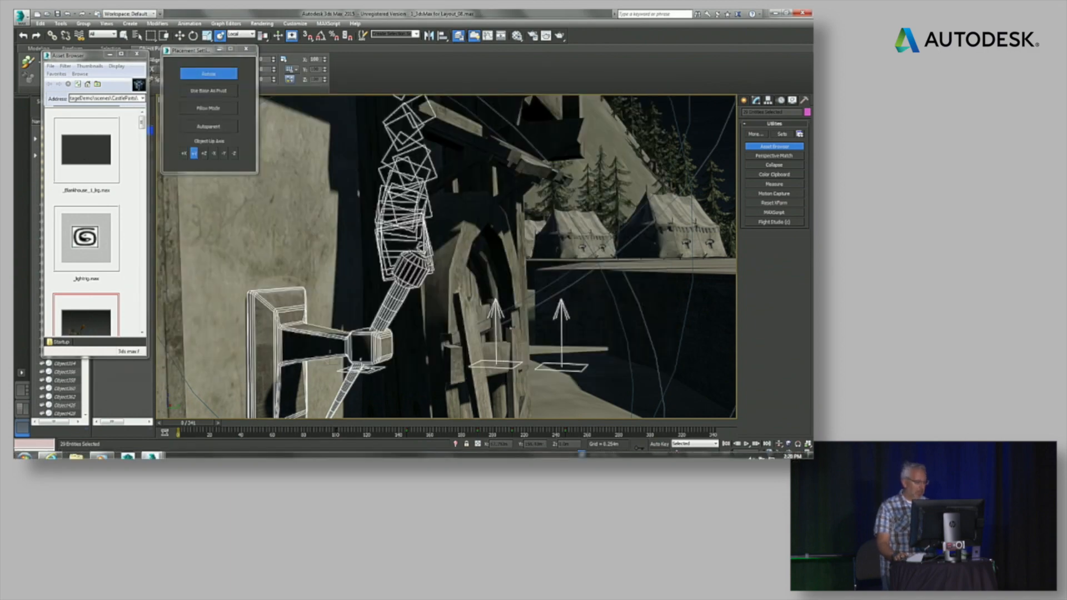
pyautogui.moveTo(152, 451)
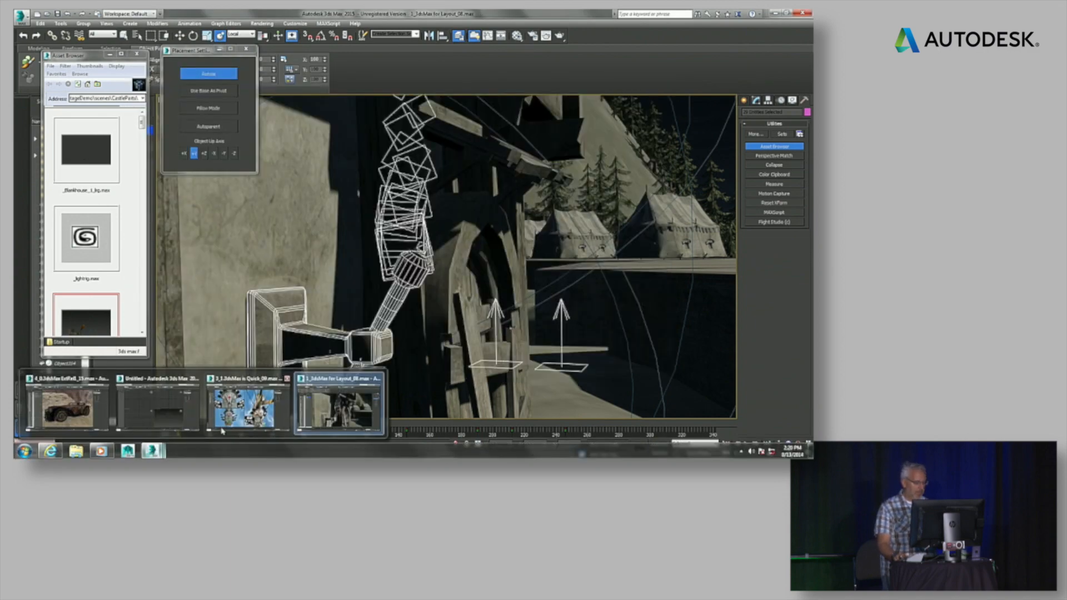
pyautogui.click(235, 417)
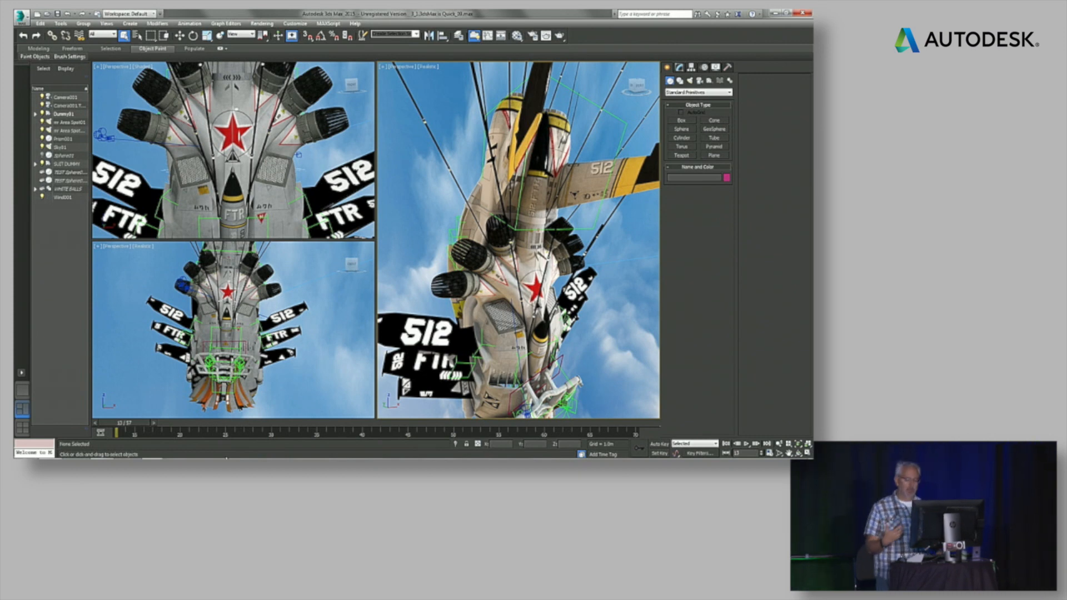
# Close the docked Scene Explorer and open the Layer Explorer as a floating window over the viewports.
pyautogui.moveTo(227, 458)
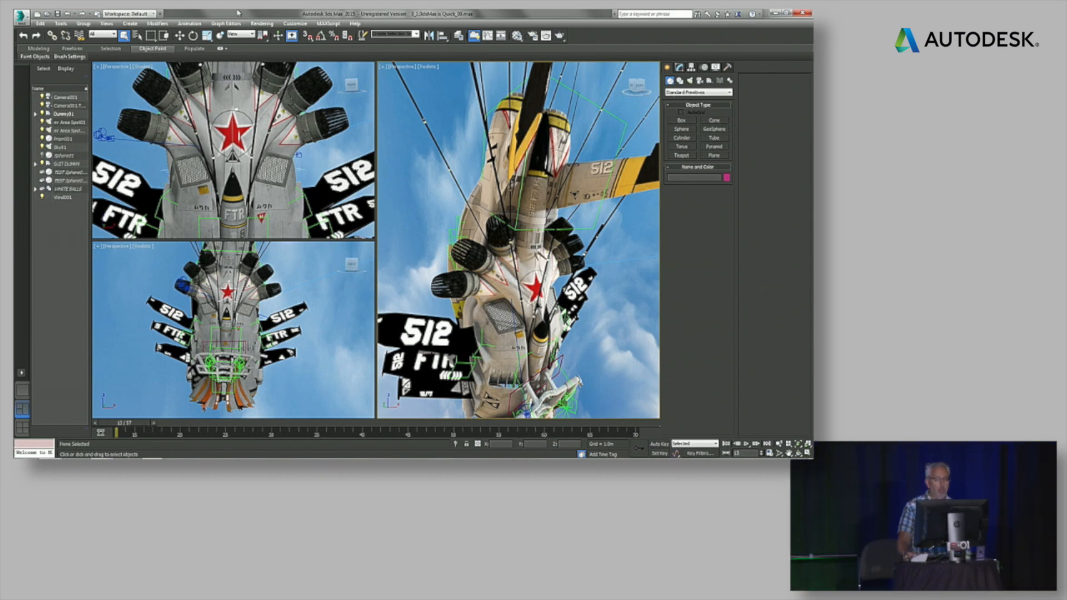
pyautogui.moveTo(83, 68); pyautogui.dragTo(121, 77)
pyautogui.click(122, 74)
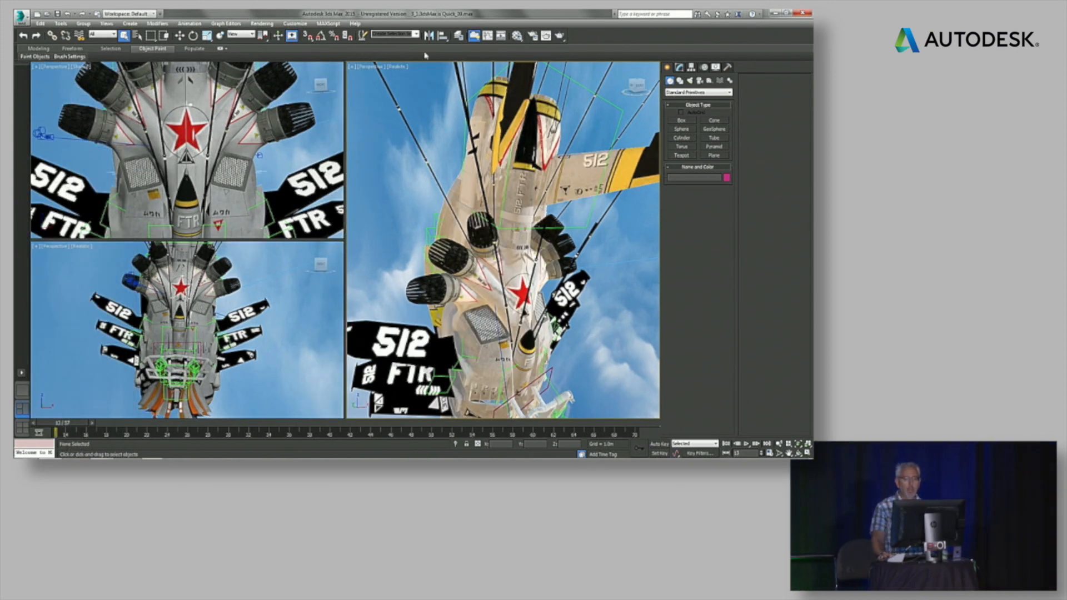
pyautogui.click(461, 37)
pyautogui.moveTo(143, 64); pyautogui.dragTo(380, 42)
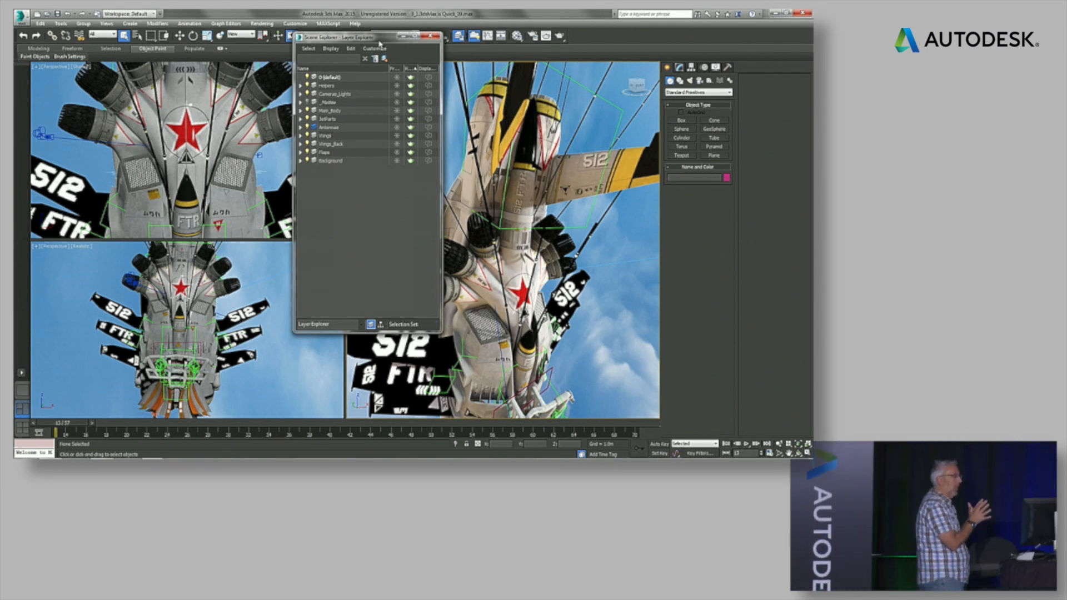
pyautogui.moveTo(379, 42)
pyautogui.mouseDown()
pyautogui.moveTo(372, 35)
pyautogui.moveTo(361, 51)
pyautogui.mouseUp()
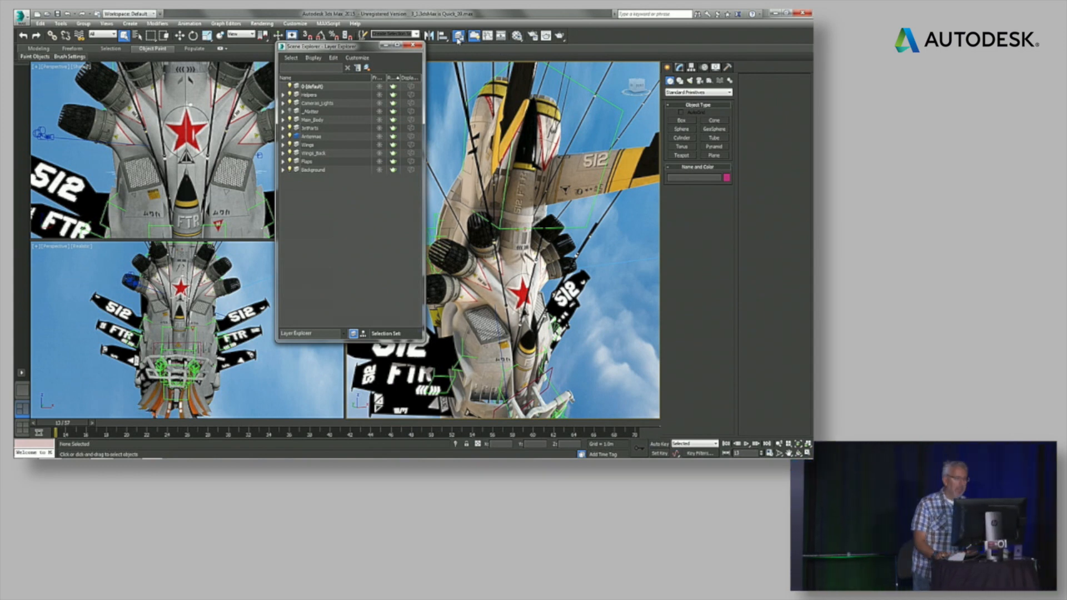
# Shorten the floating Layer Explorer window and switch its list from layer sorting to hierarchy sorting.
pyautogui.moveTo(329, 52); pyautogui.dragTo(353, 62)
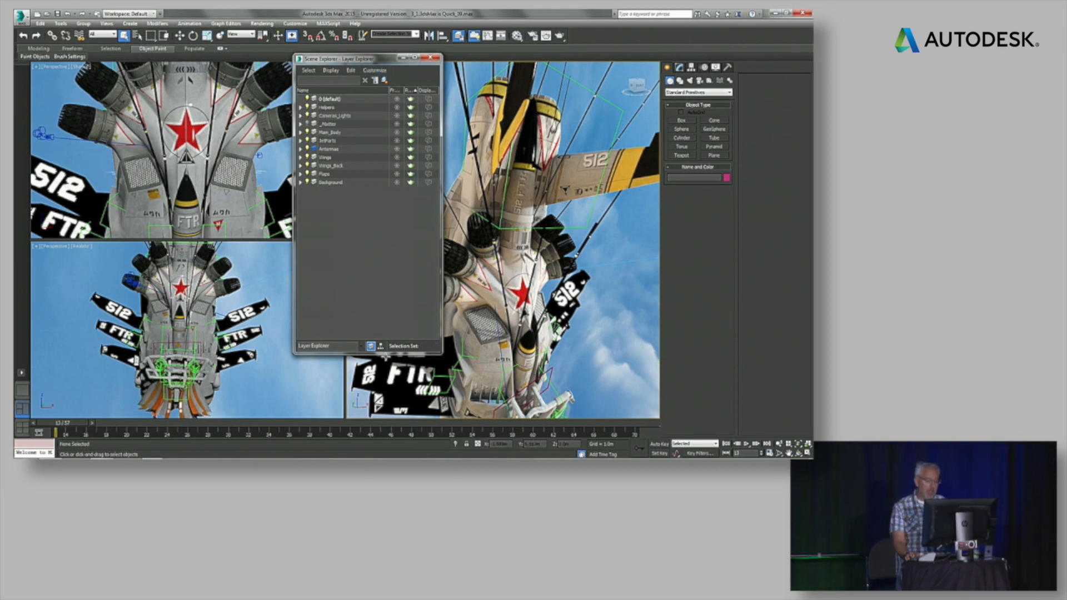
pyautogui.moveTo(385, 353); pyautogui.dragTo(390, 249)
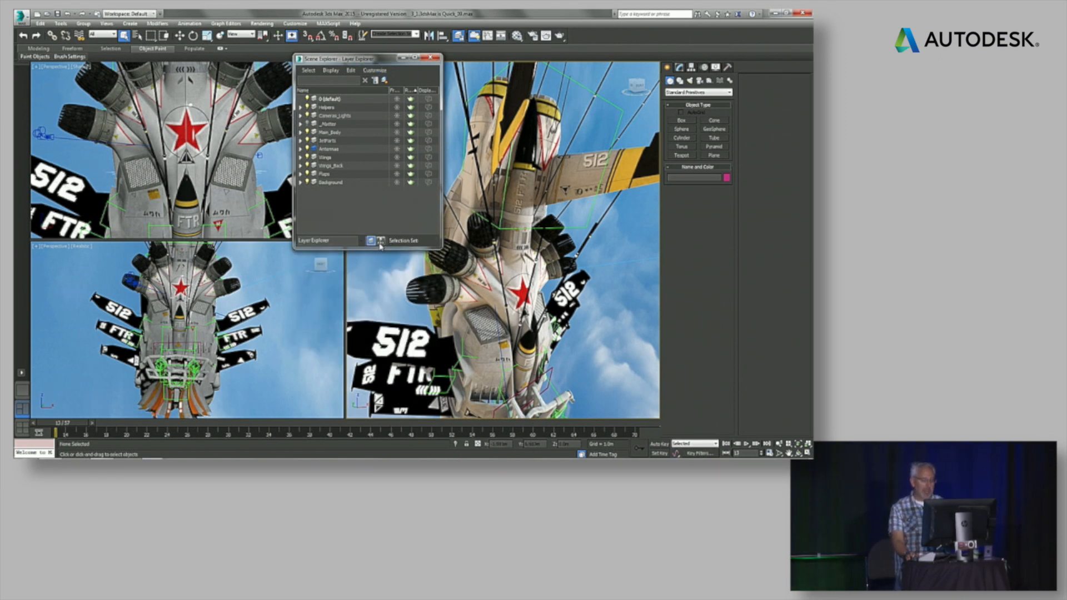
pyautogui.click(381, 241)
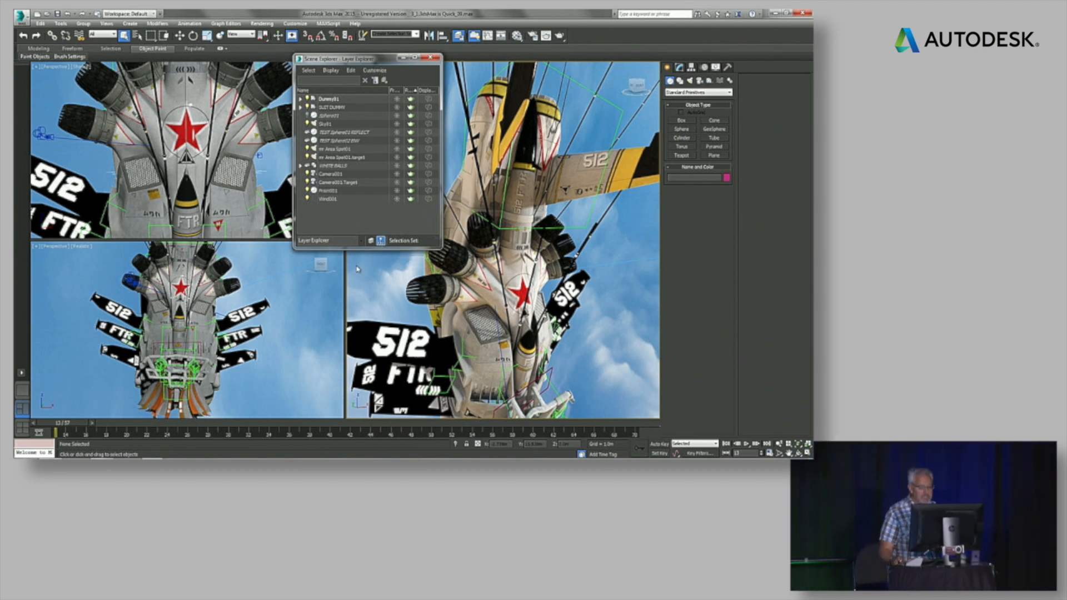
# Toggle the Layer Explorer to layer sorting and back to hierarchy sorting, and expand SUIT DUMMY and its Backpack Frame in the widened list.
pyautogui.click(372, 242)
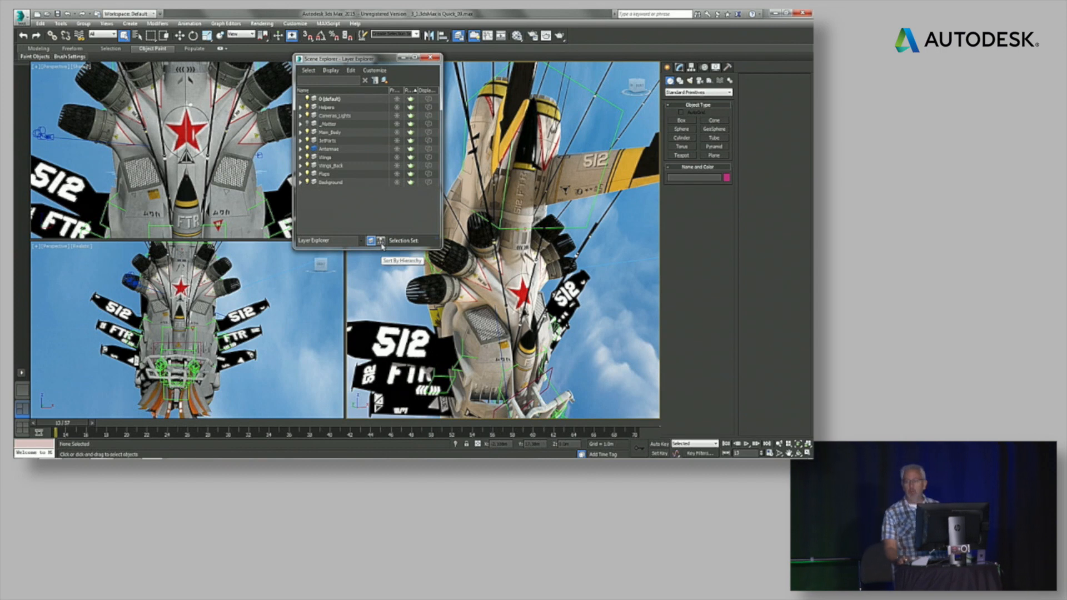
pyautogui.click(381, 241)
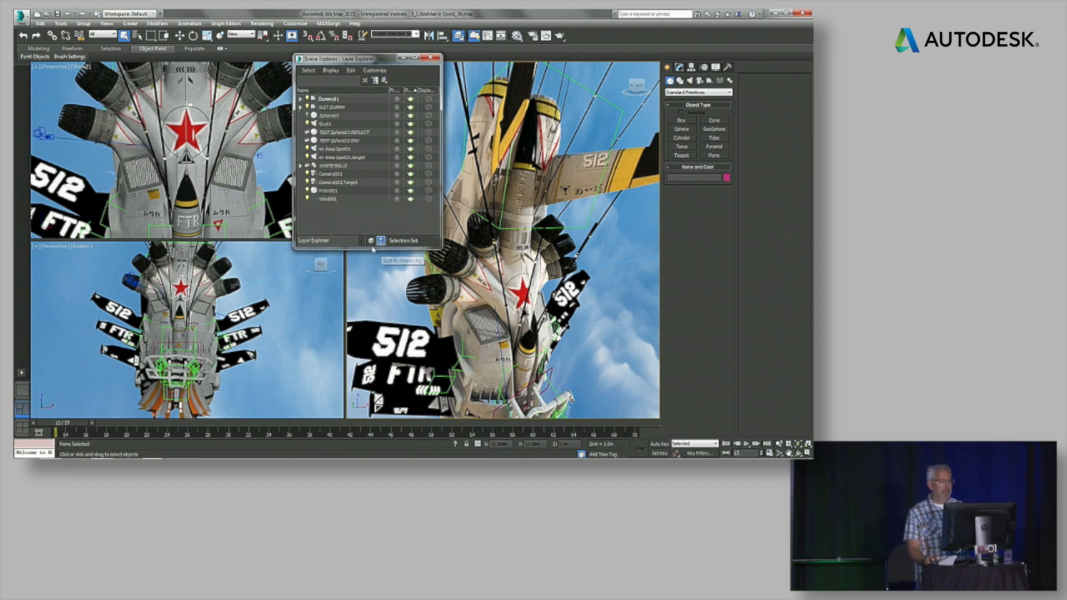
pyautogui.click(301, 107)
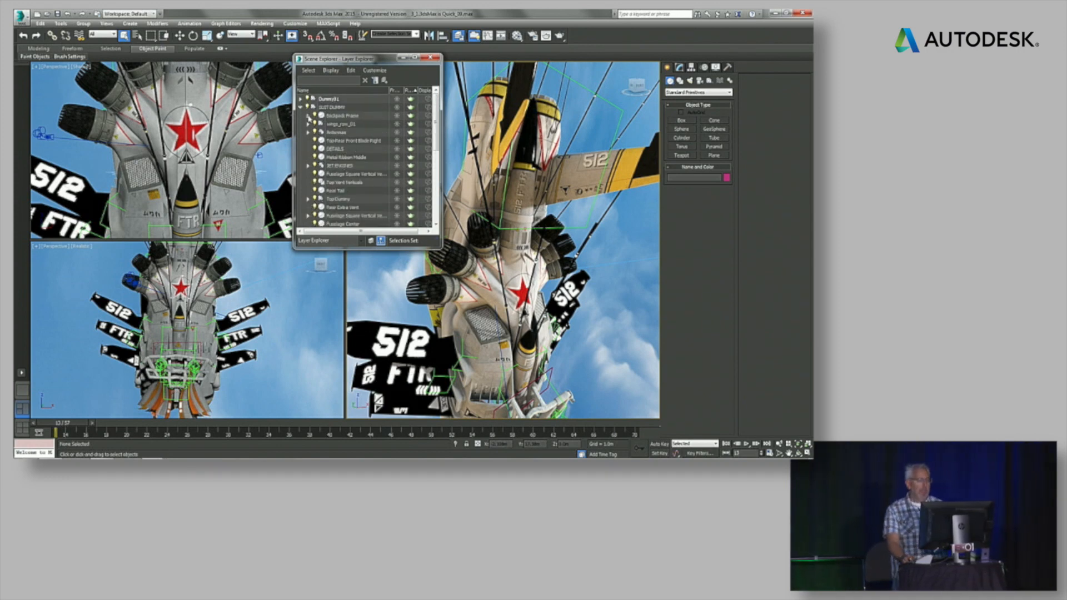
pyautogui.click(308, 115)
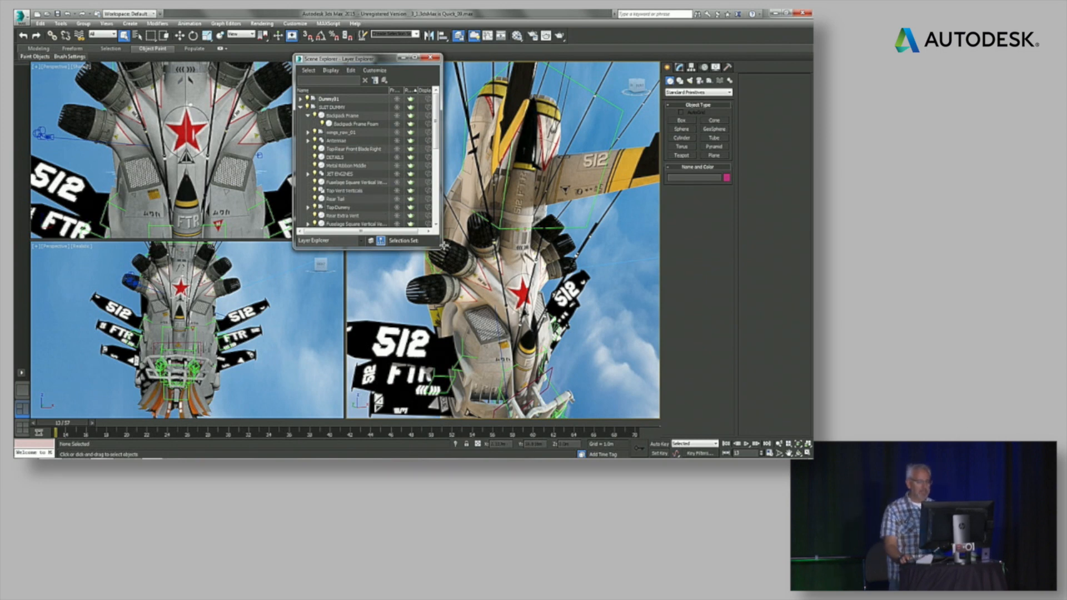
pyautogui.moveTo(440, 247); pyautogui.dragTo(472, 249)
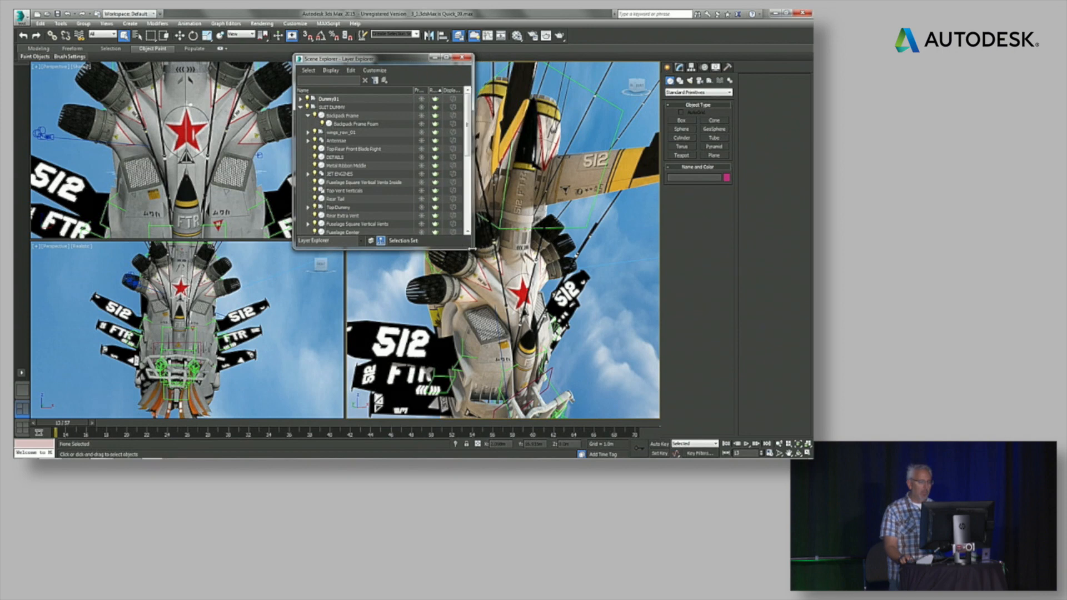
# Load the Default Light Explorer into the floating explorer window, and widen the window to show more light property columns.
pyautogui.click(362, 241)
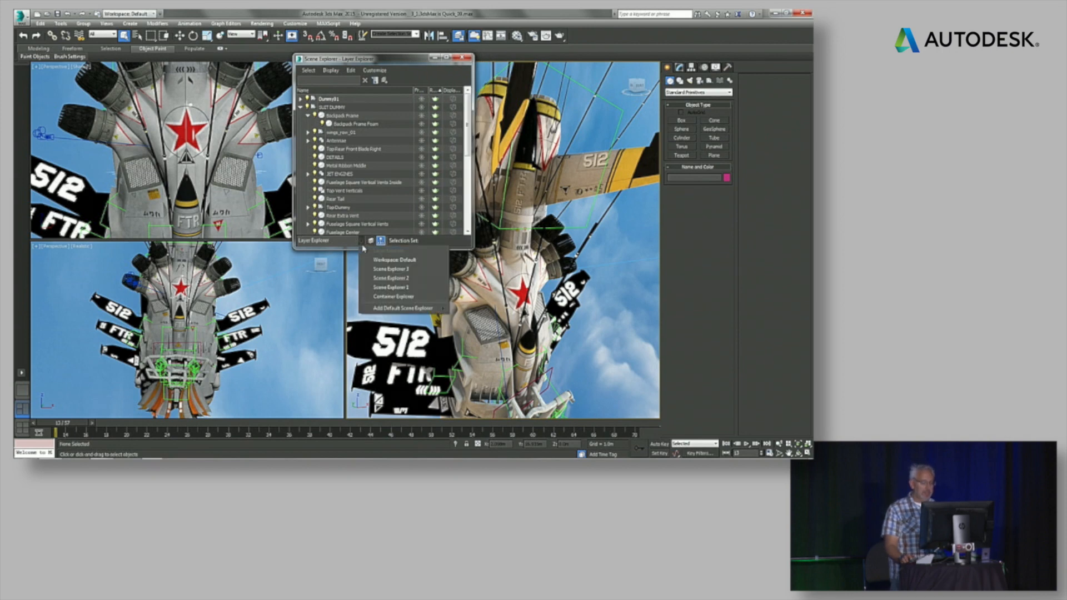
pyautogui.moveTo(396, 312)
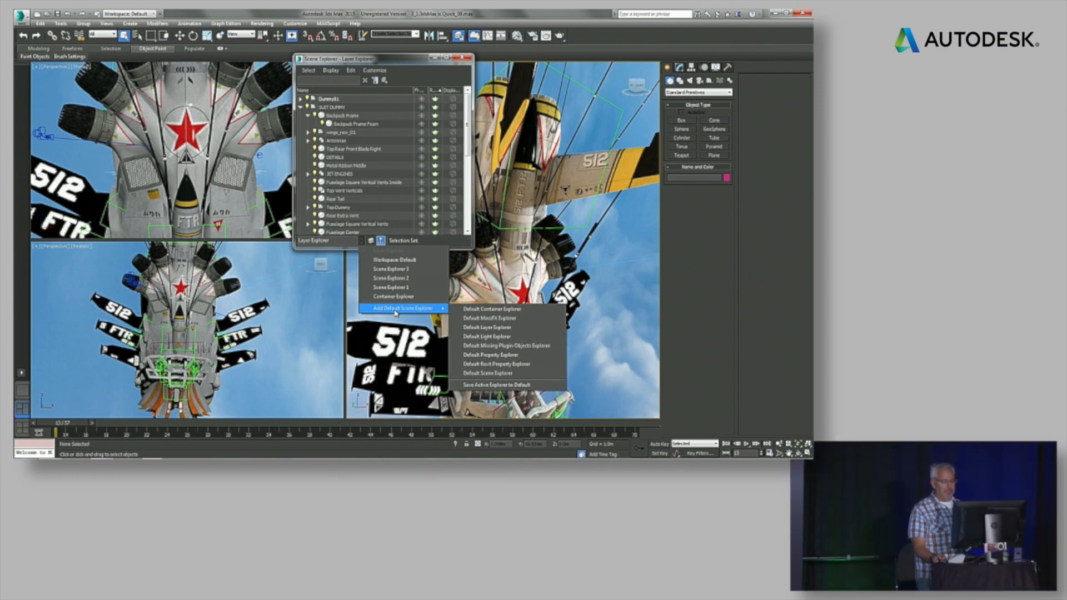
pyautogui.click(502, 340)
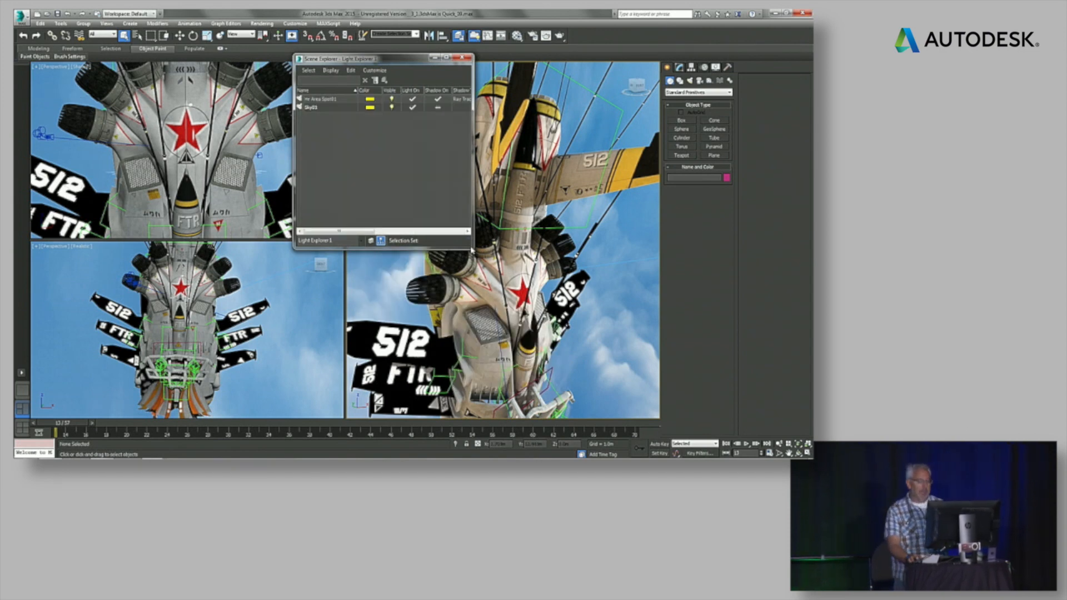
pyautogui.moveTo(473, 249); pyautogui.dragTo(641, 211)
pyautogui.moveTo(507, 64); pyautogui.dragTo(451, 73)
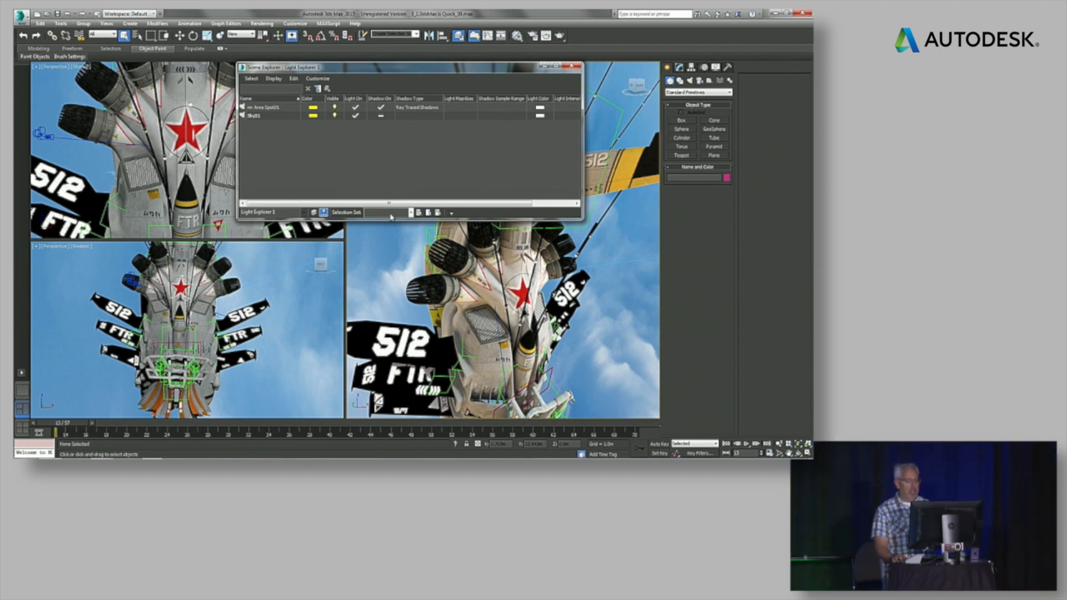
# Replace the Light Explorer with the Default Property Explorer, and make its window taller.
pyautogui.click(408, 214)
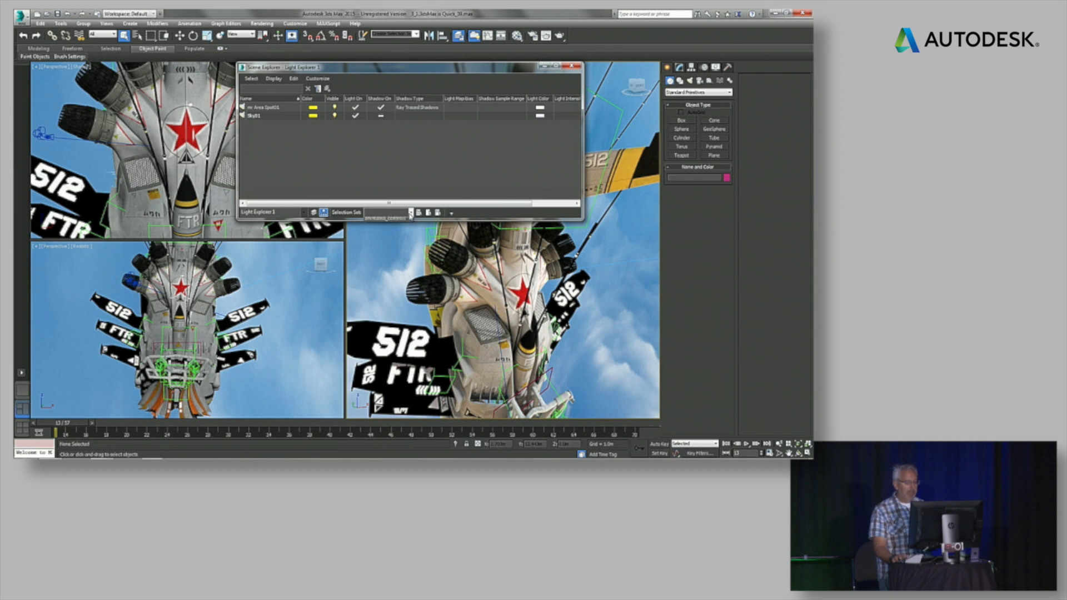
pyautogui.click(313, 213)
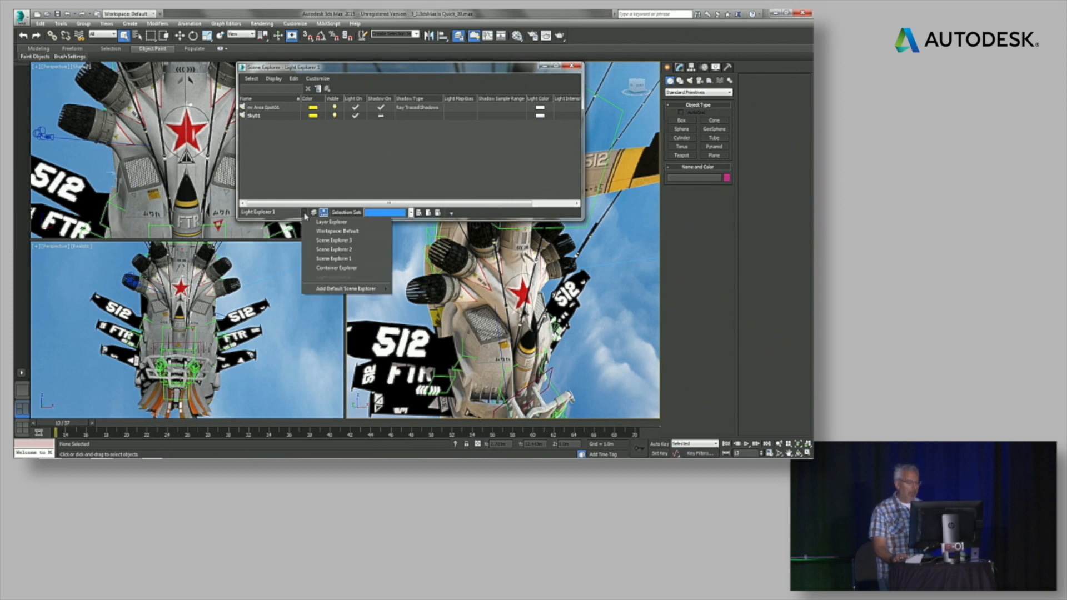
pyautogui.moveTo(351, 291)
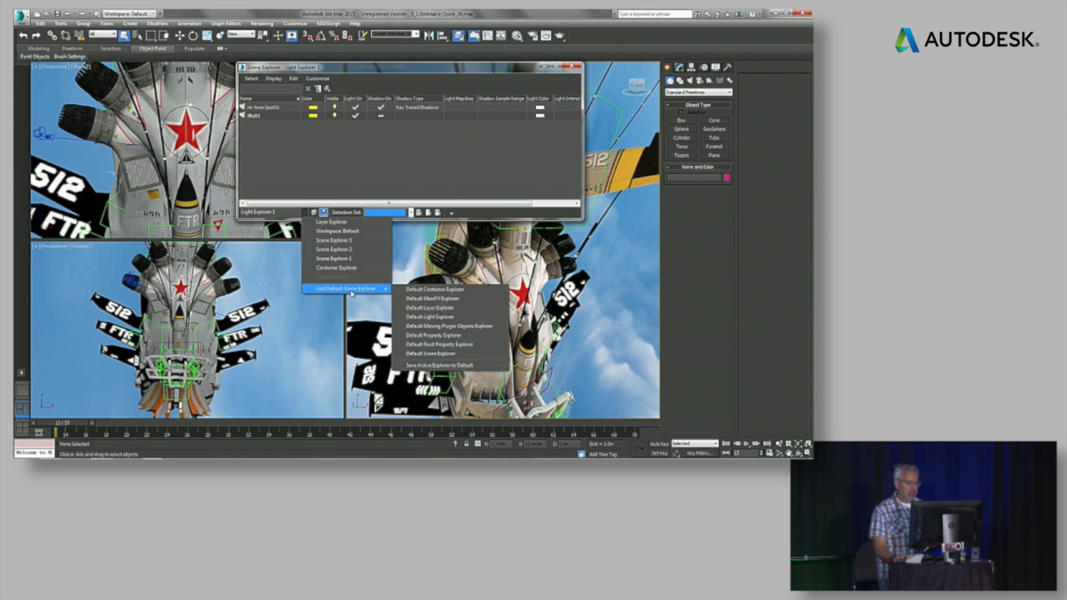
pyautogui.click(470, 337)
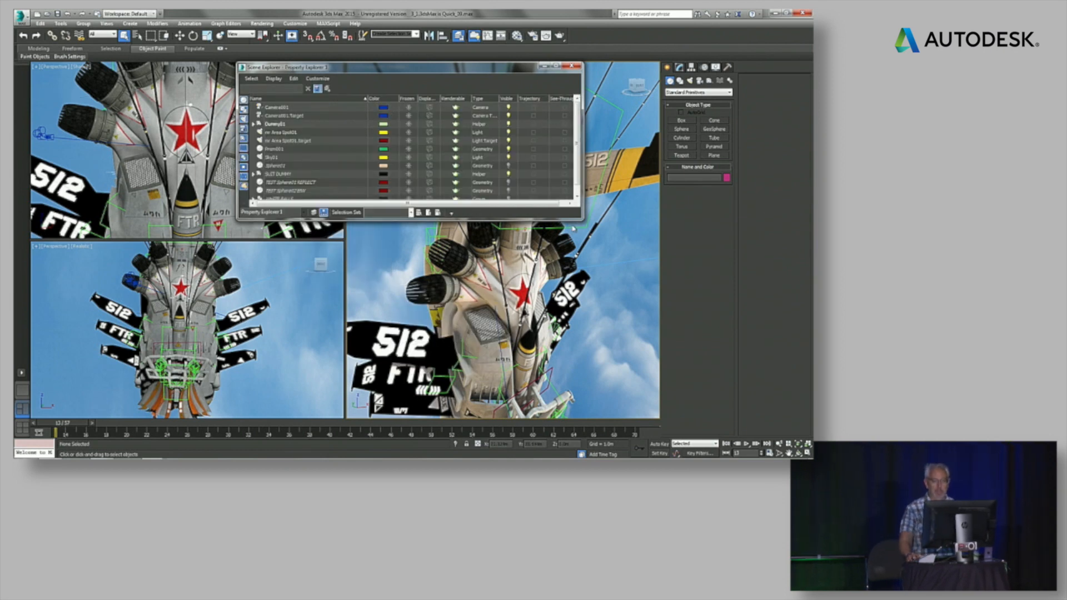
pyautogui.moveTo(584, 220); pyautogui.dragTo(590, 261)
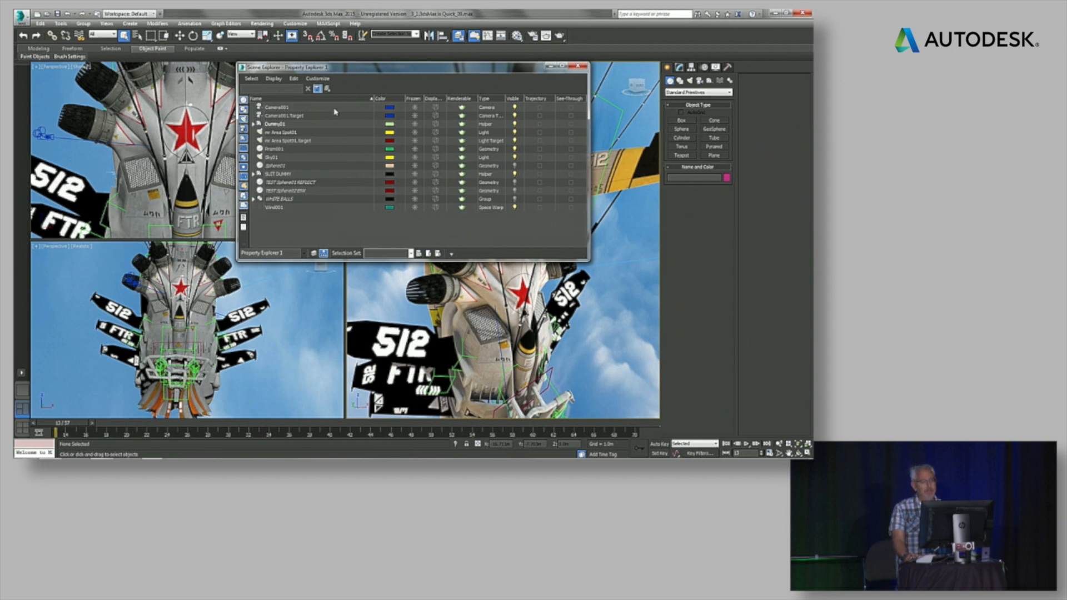
# Examine the columns available for the Property Explorer in an enlarged Configure Columns list, and close the list.
pyautogui.rightClick(349, 99)
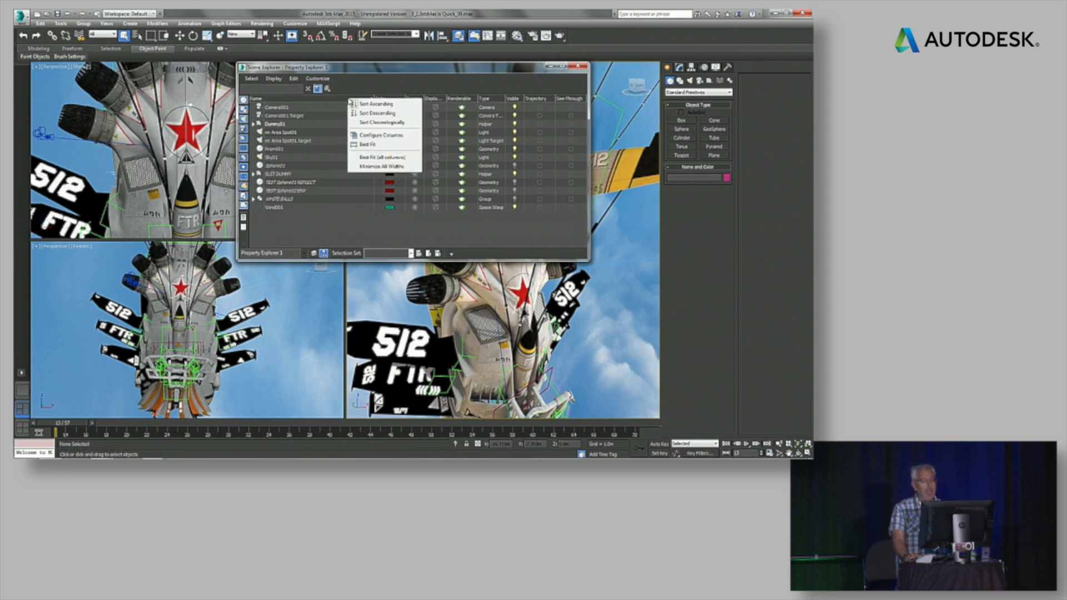
pyautogui.click(381, 135)
pyautogui.moveTo(544, 177); pyautogui.dragTo(502, 48)
pyautogui.moveTo(517, 116); pyautogui.dragTo(544, 401)
pyautogui.moveTo(539, 209); pyautogui.dragTo(550, 176)
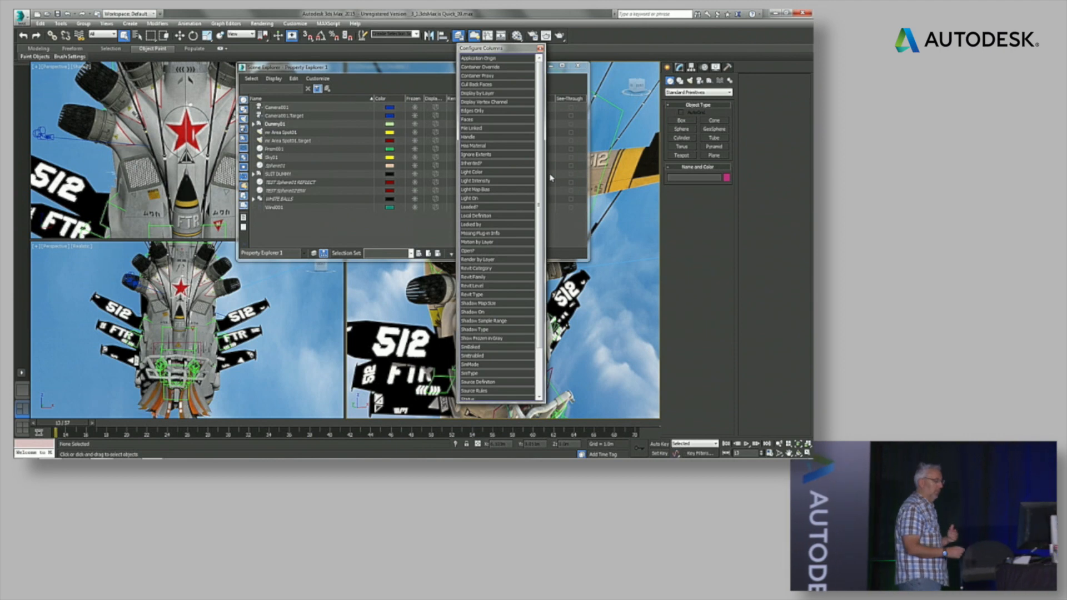
pyautogui.click(539, 49)
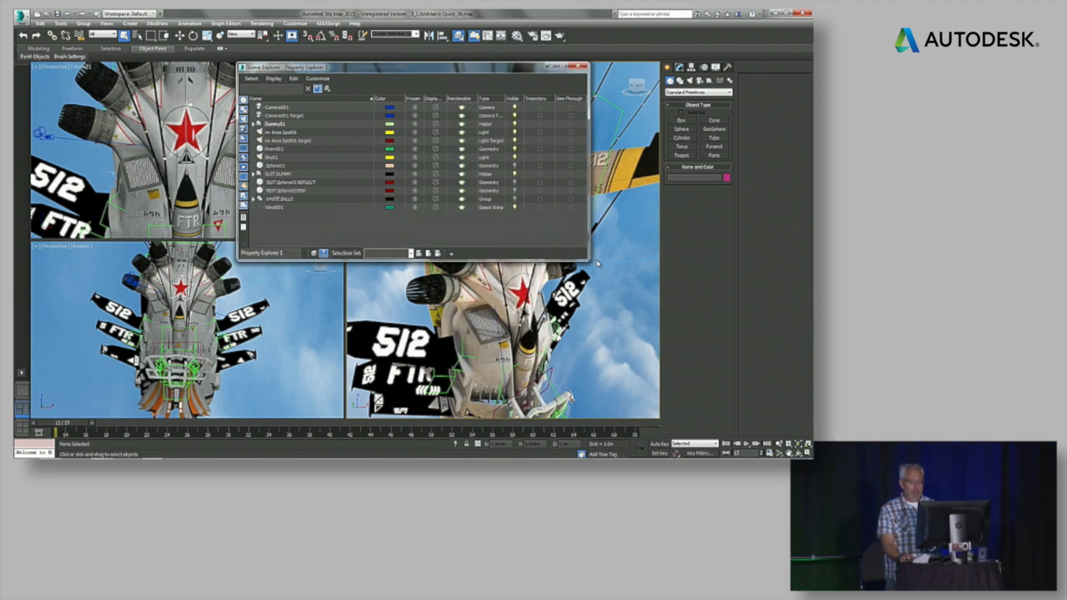
# Make the Property Explorer narrower, dock it beside the viewports, and shrink the docked panel to little more than its name column.
pyautogui.moveTo(588, 259); pyautogui.dragTo(501, 315)
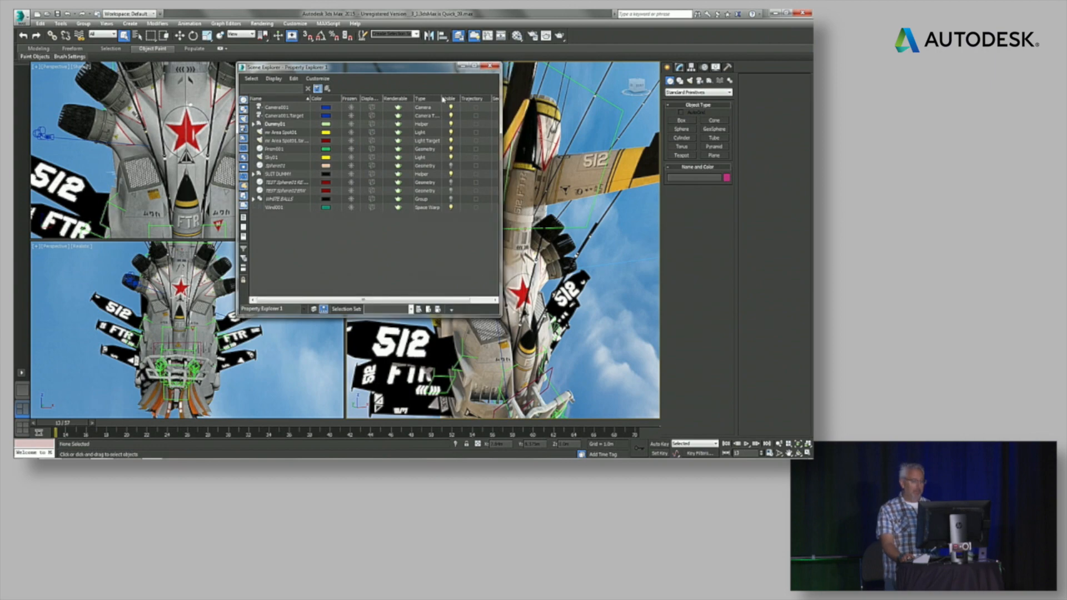
pyautogui.moveTo(501, 126); pyautogui.dragTo(412, 120)
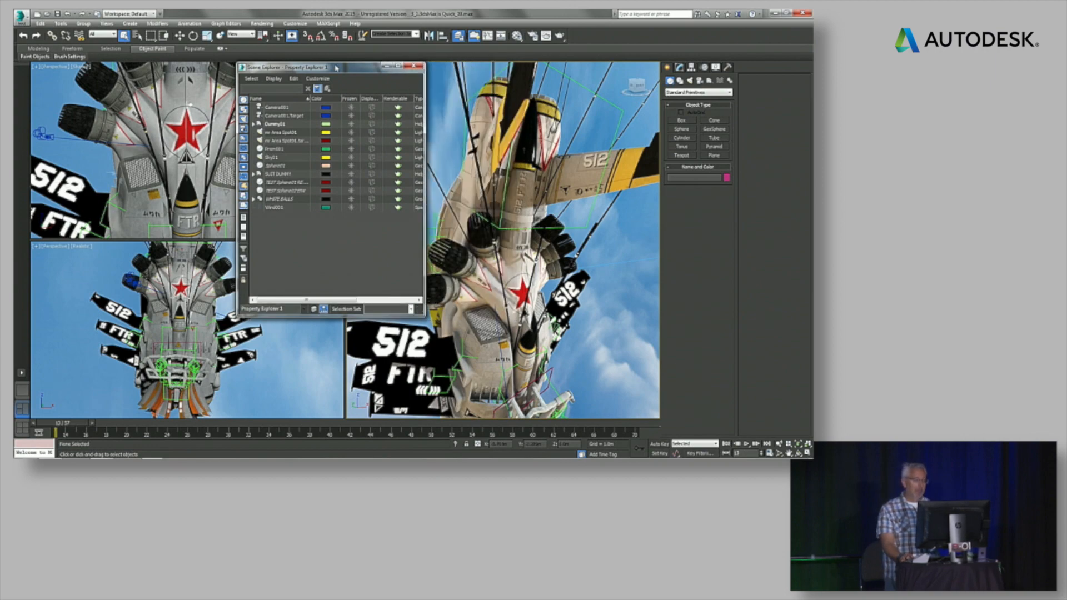
pyautogui.moveTo(353, 71); pyautogui.dragTo(49, 90)
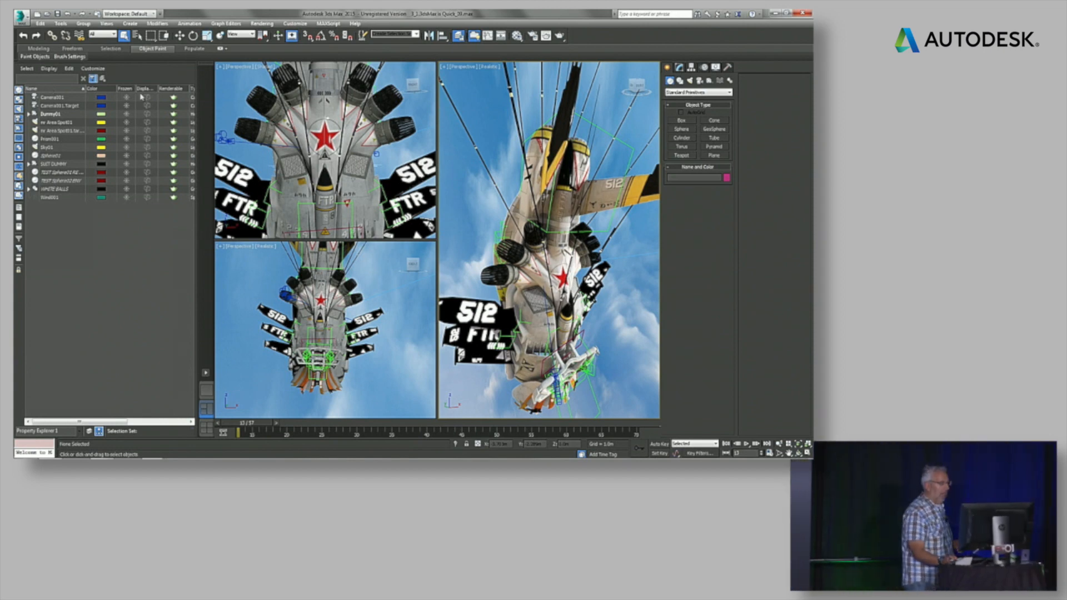
pyautogui.moveTo(196, 241); pyautogui.dragTo(99, 233)
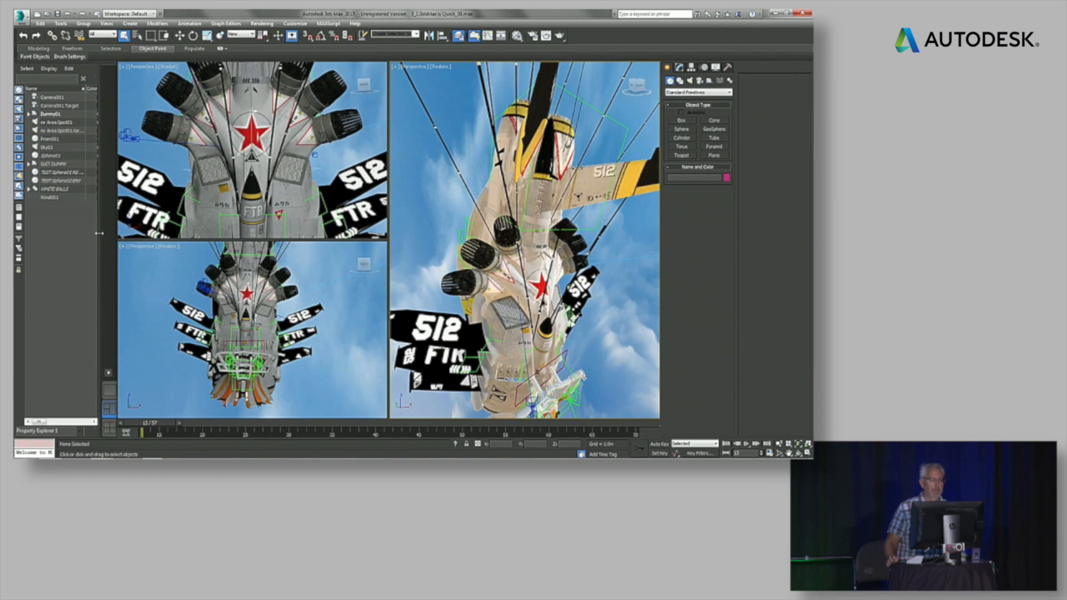
# Create a new Scene Explorer, dock it between the Property Explorer and the viewports, and sort it by layer.
pyautogui.click(61, 23)
pyautogui.click(75, 53)
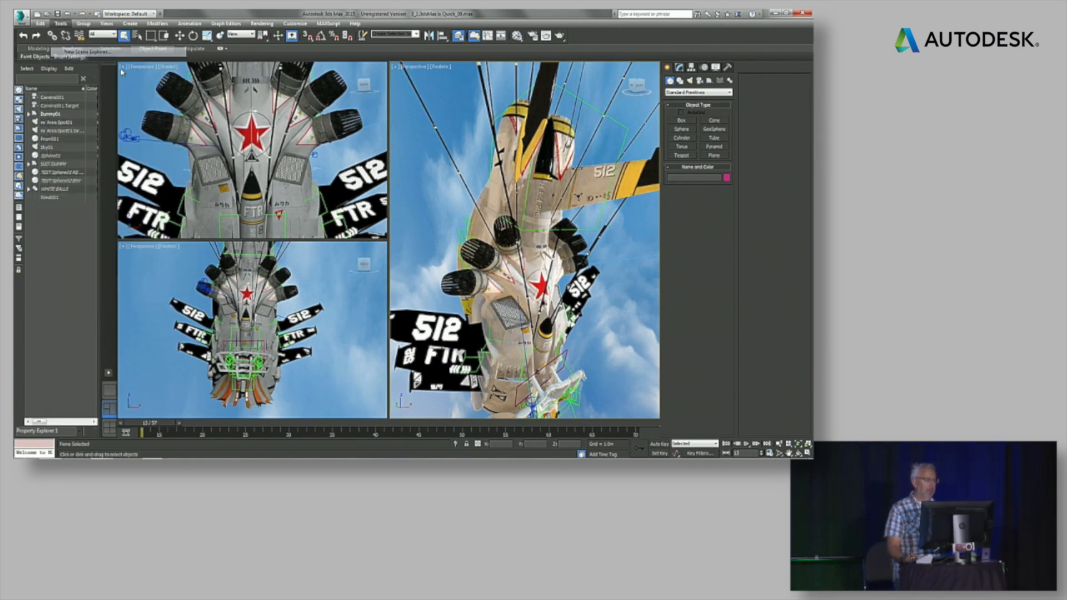
pyautogui.moveTo(128, 54); pyautogui.dragTo(103, 89)
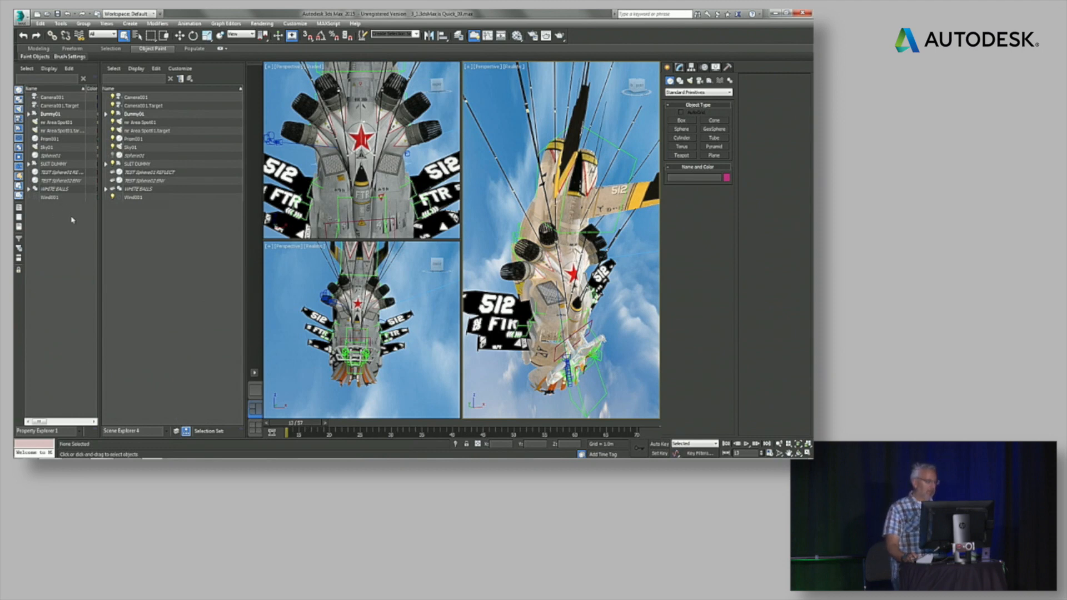
pyautogui.click(176, 432)
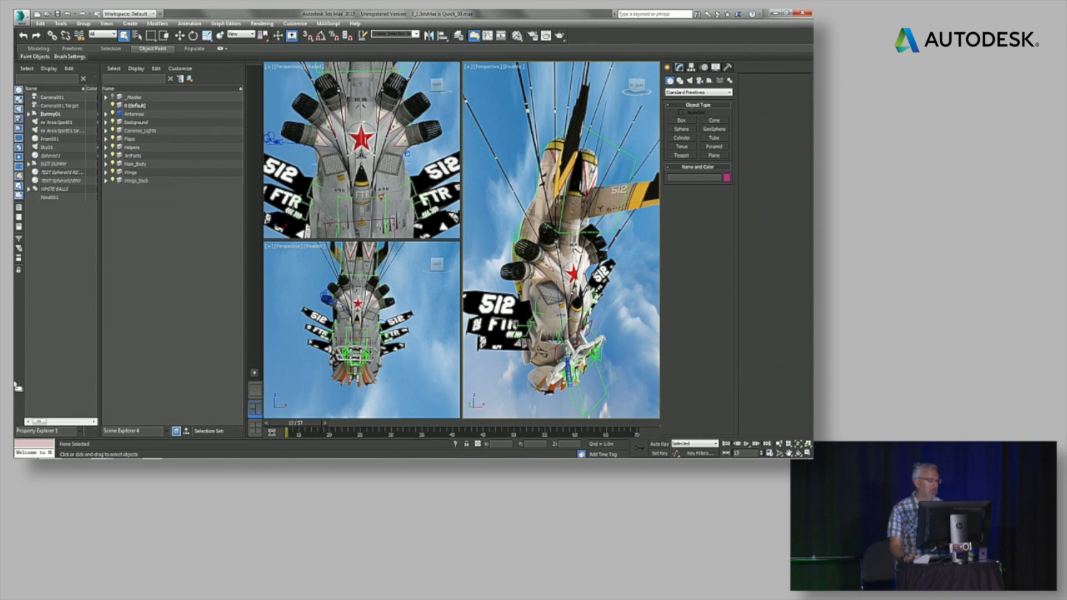
# Parent Sphere01 and Prism01 under Sky01 in the Property Explorer's hierarchy.
pyautogui.click(50, 156)
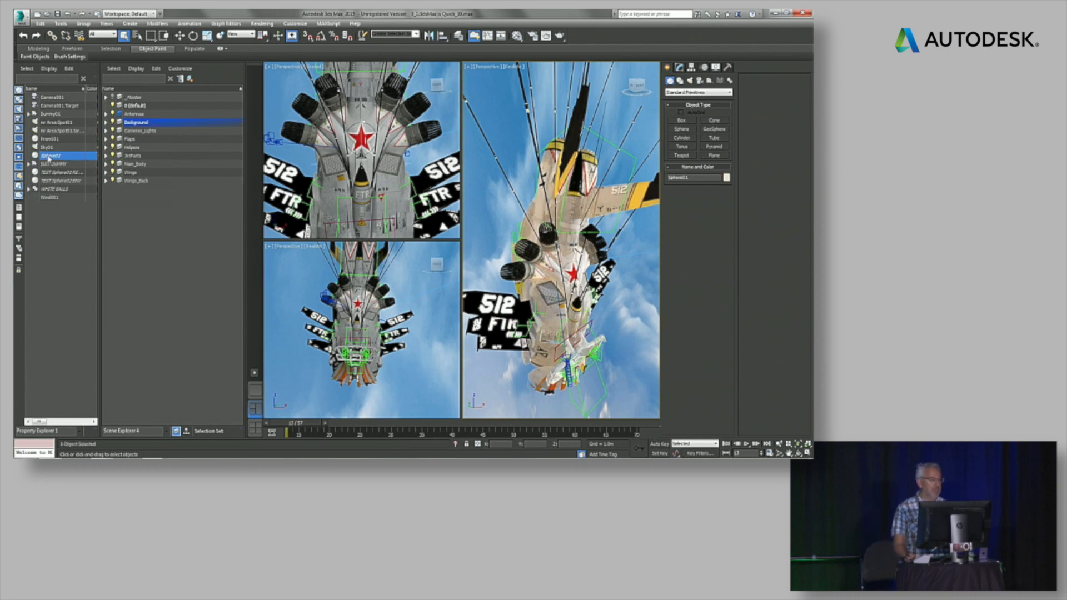
pyautogui.click(57, 230)
pyautogui.moveTo(48, 159); pyautogui.dragTo(54, 147)
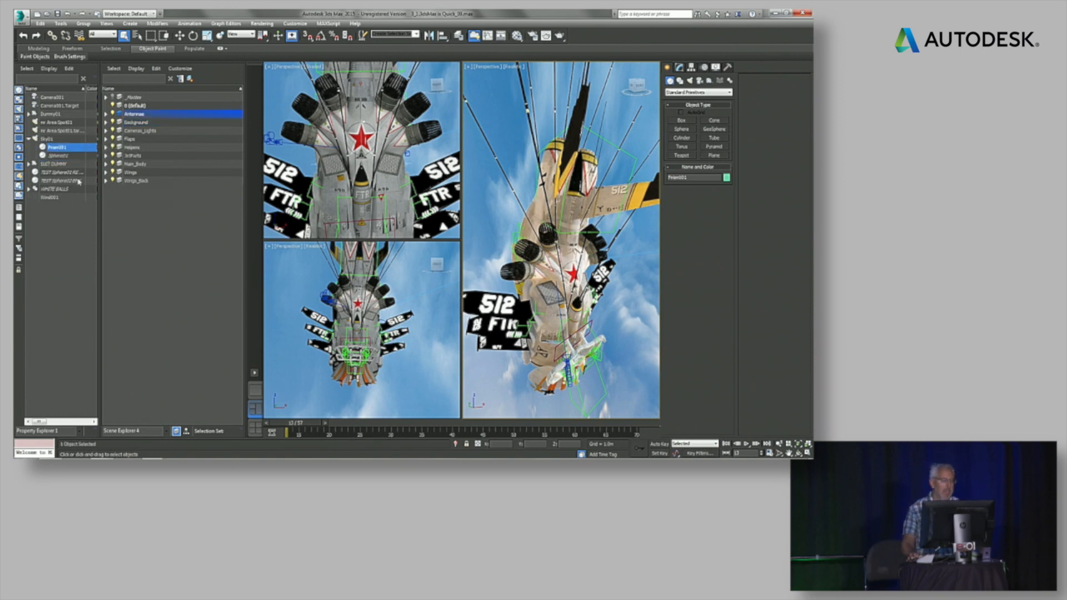
# Move the TEST Sphere01 REFLECT object into the Helpers layer, and slightly narrow the docked layer-sorted explorer.
pyautogui.click(55, 173)
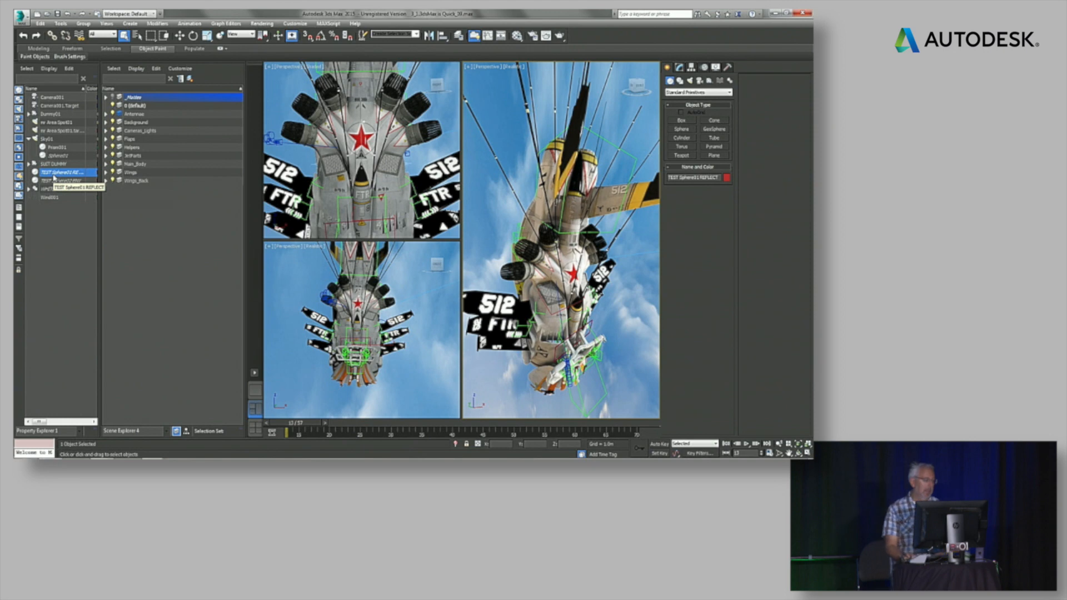
pyautogui.click(54, 176)
pyautogui.moveTo(110, 187); pyautogui.dragTo(55, 175)
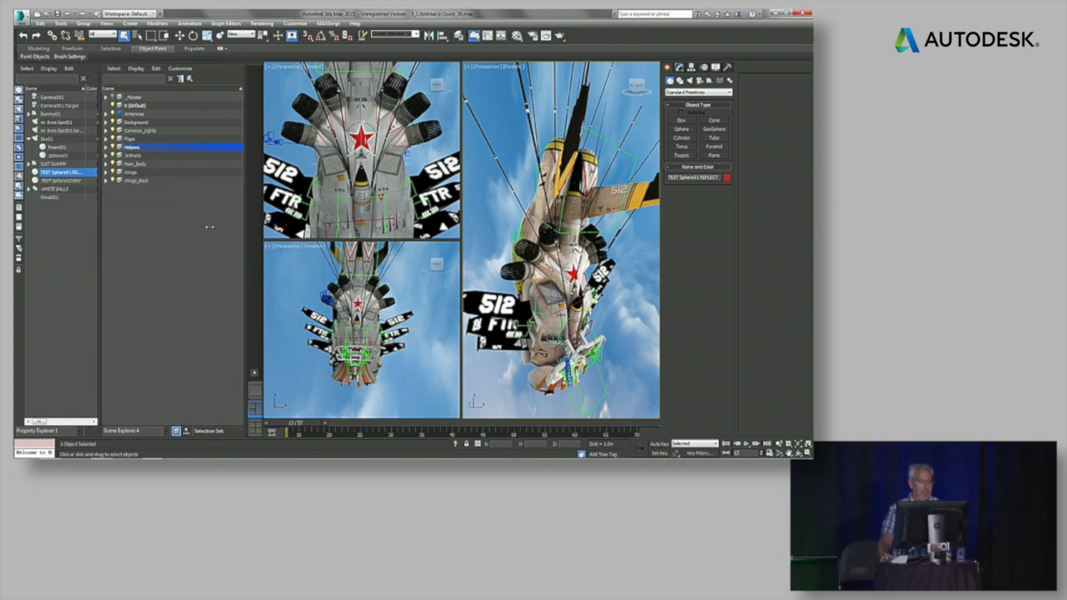
pyautogui.moveTo(226, 232); pyautogui.dragTo(225, 232)
# Select Sphere01 in the Property Explorer and examine the options for adding it to a layer, parent, group or container.
pyautogui.rightClick(134, 170)
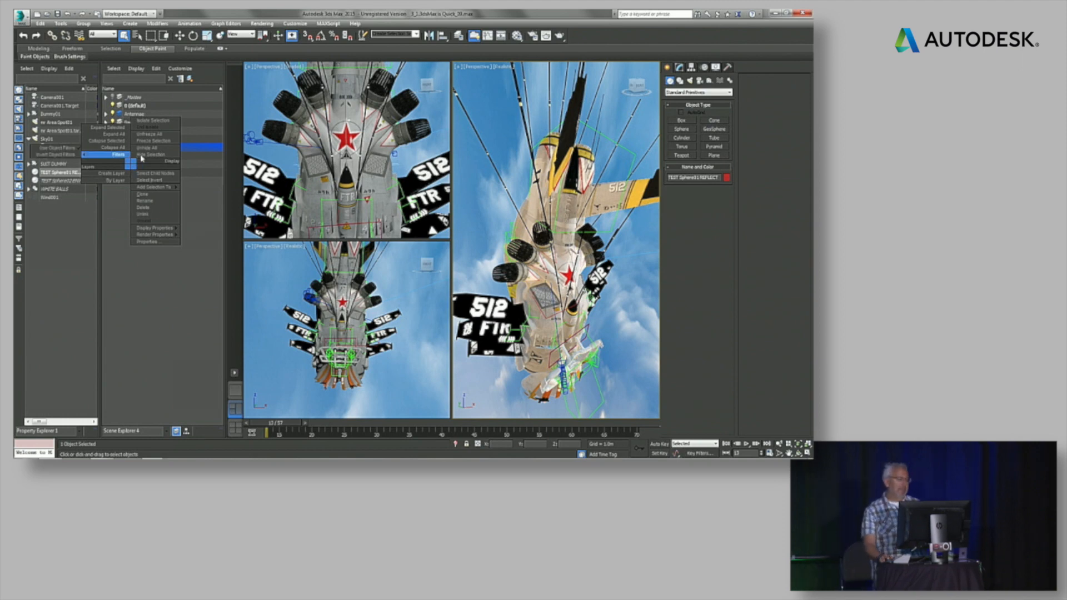
pyautogui.press('Escape')
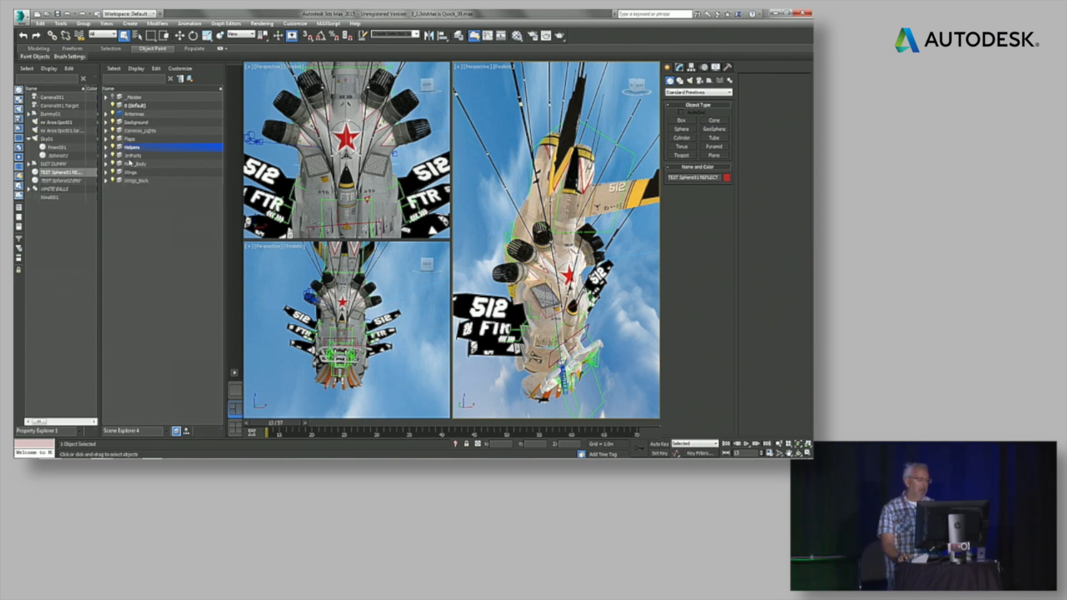
pyautogui.click(60, 156)
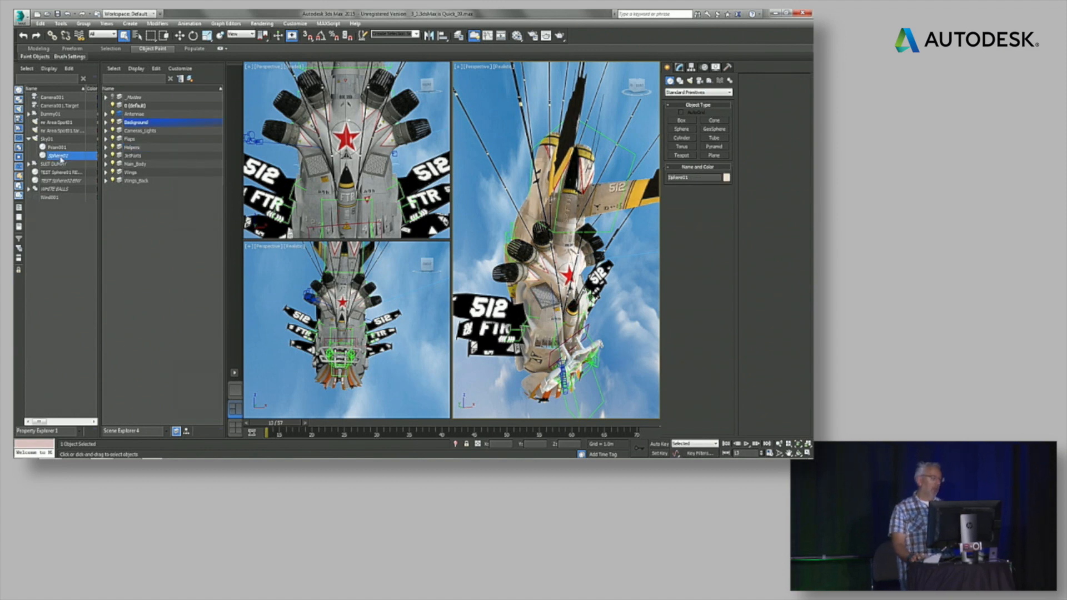
pyautogui.rightClick(60, 157)
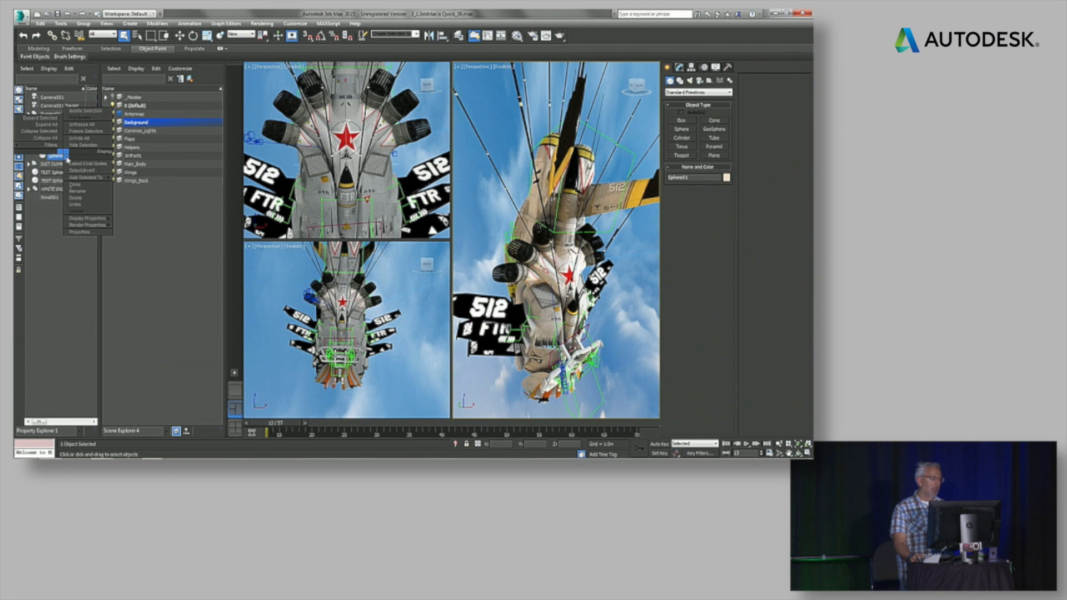
pyautogui.moveTo(88, 178)
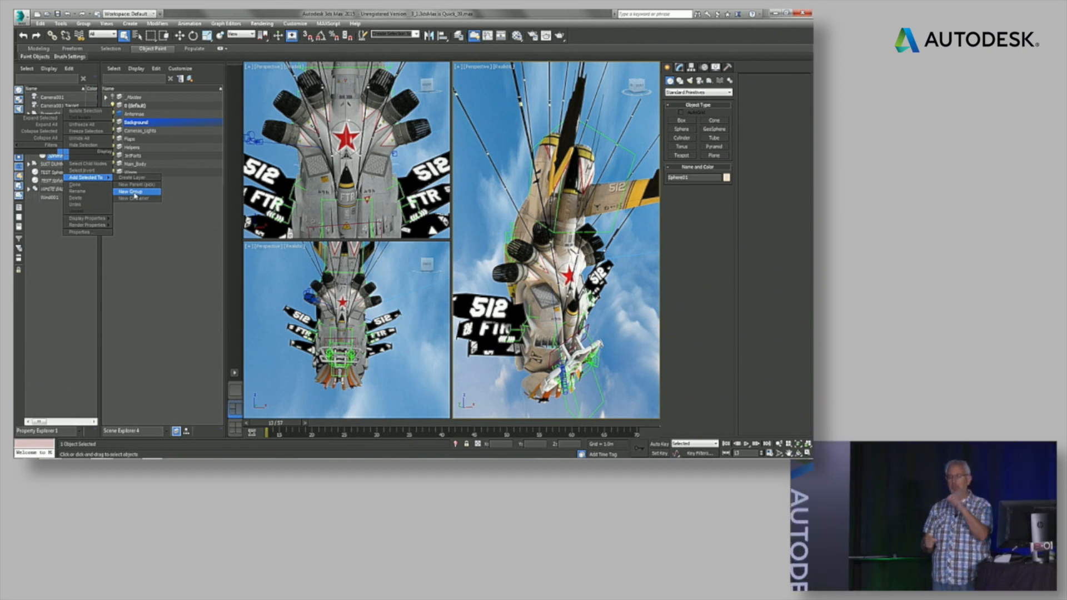
pyautogui.click(134, 192)
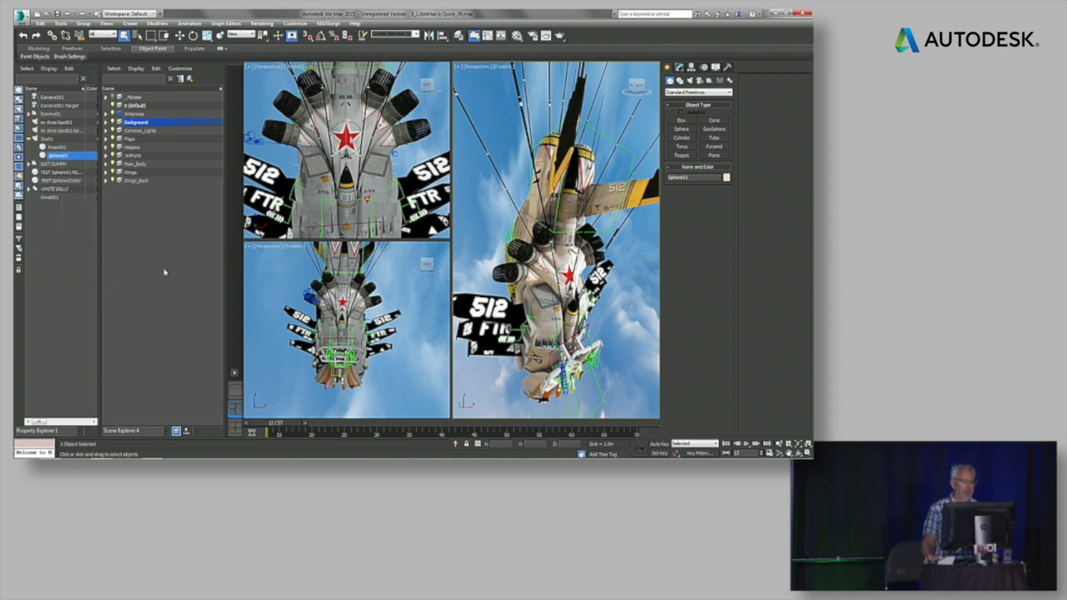
# Open State Sets, place the window over the docked explorers, and widen it until the full render output file pattern fits.
pyautogui.click(267, 24)
pyautogui.click(268, 48)
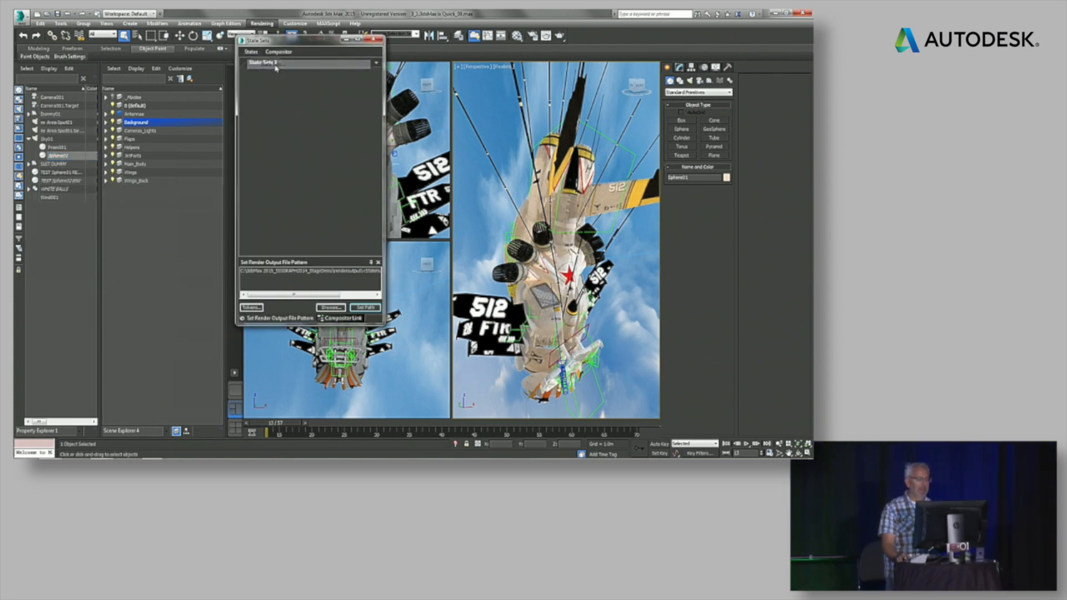
pyautogui.moveTo(285, 45); pyautogui.dragTo(252, 57)
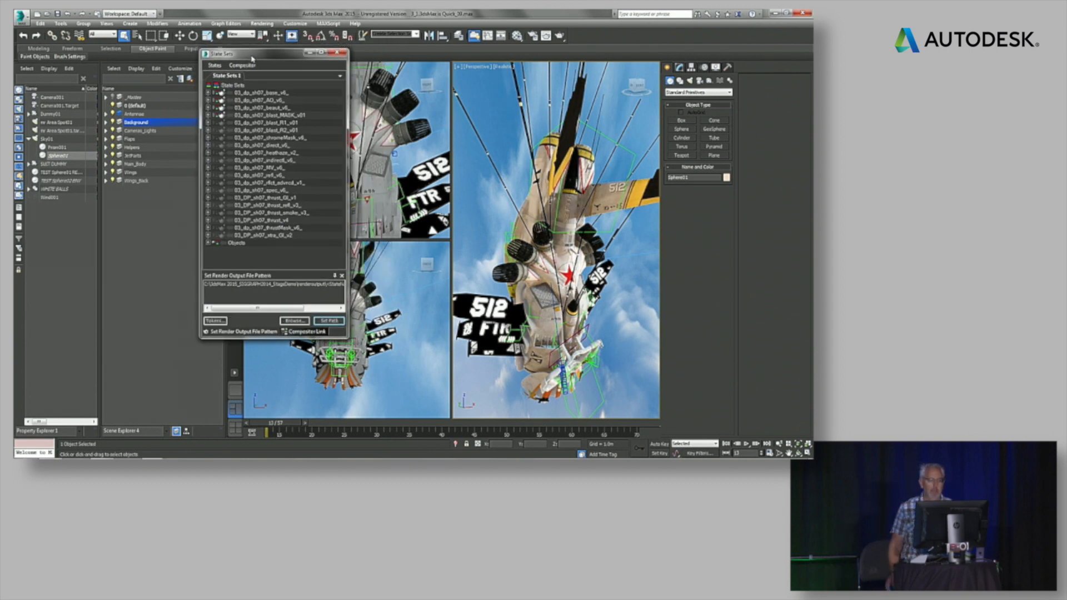
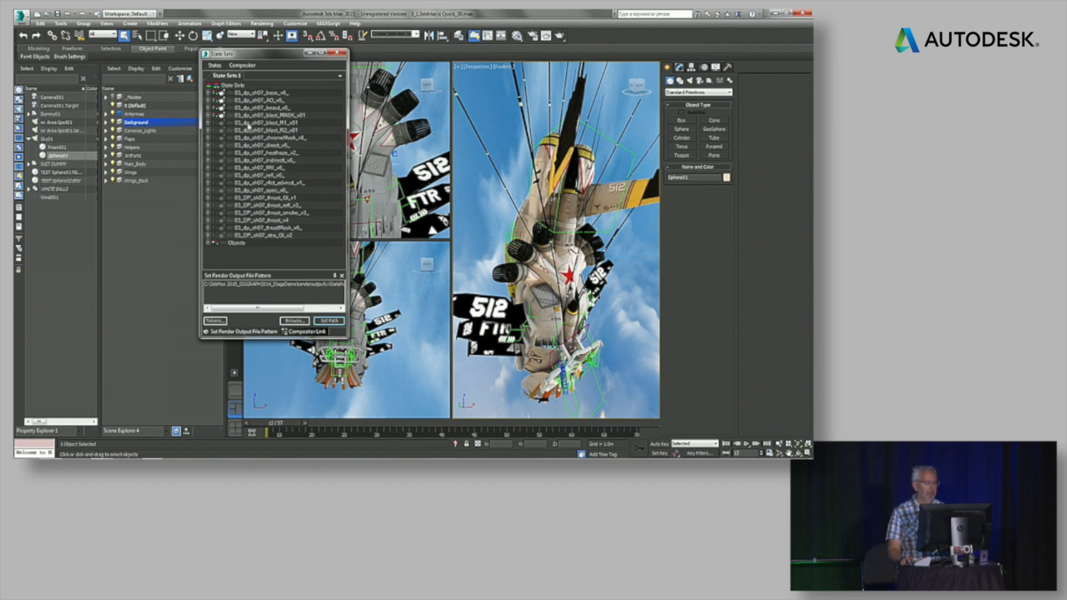
pyautogui.moveTo(264, 59); pyautogui.dragTo(237, 60)
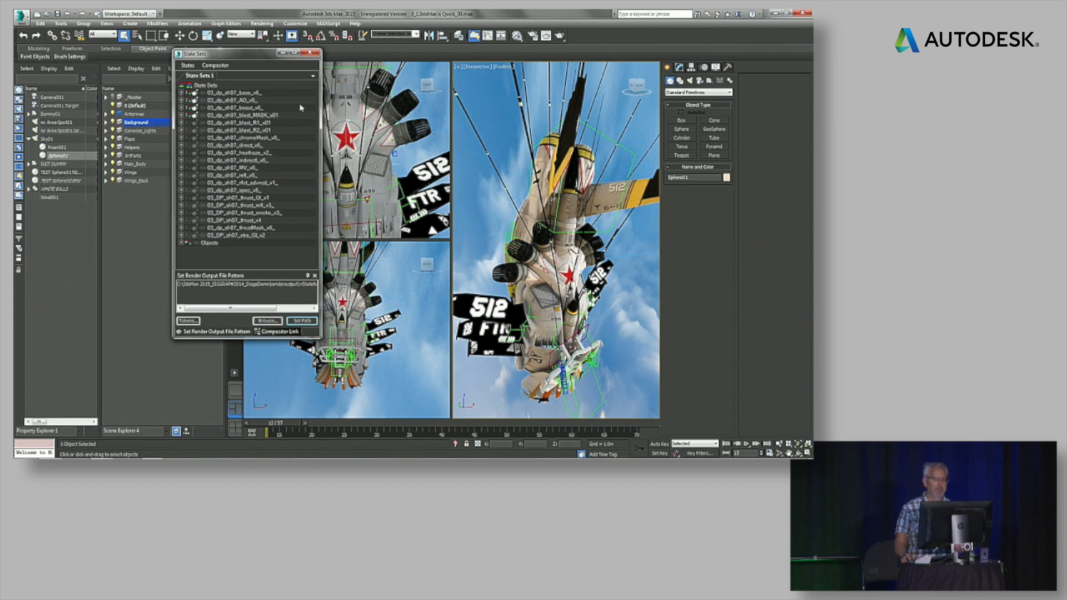
pyautogui.moveTo(320, 108); pyautogui.dragTo(404, 118)
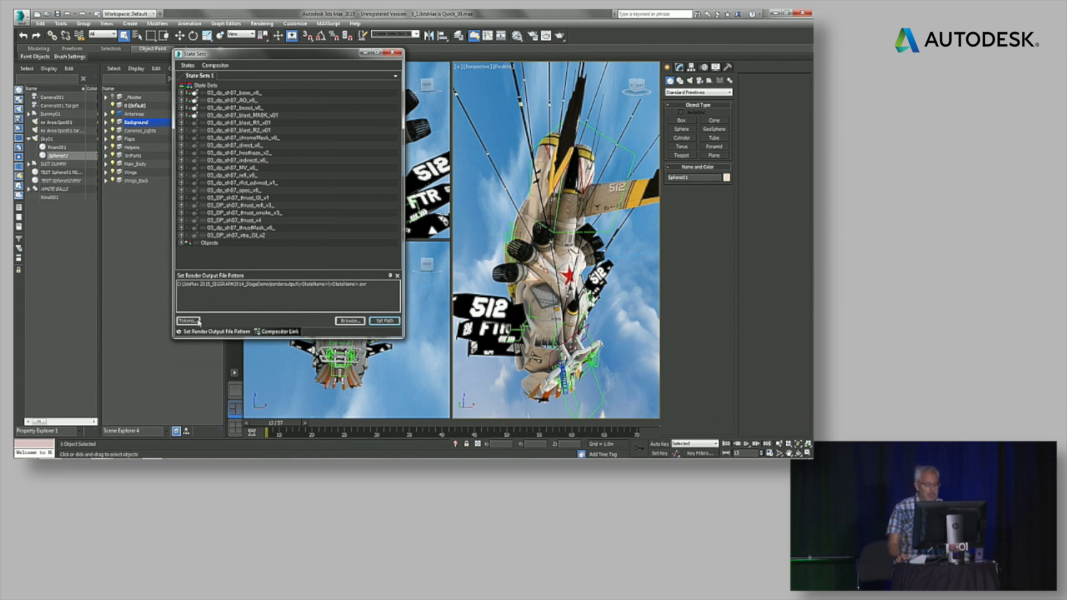
pyautogui.moveTo(266, 59); pyautogui.dragTo(250, 49)
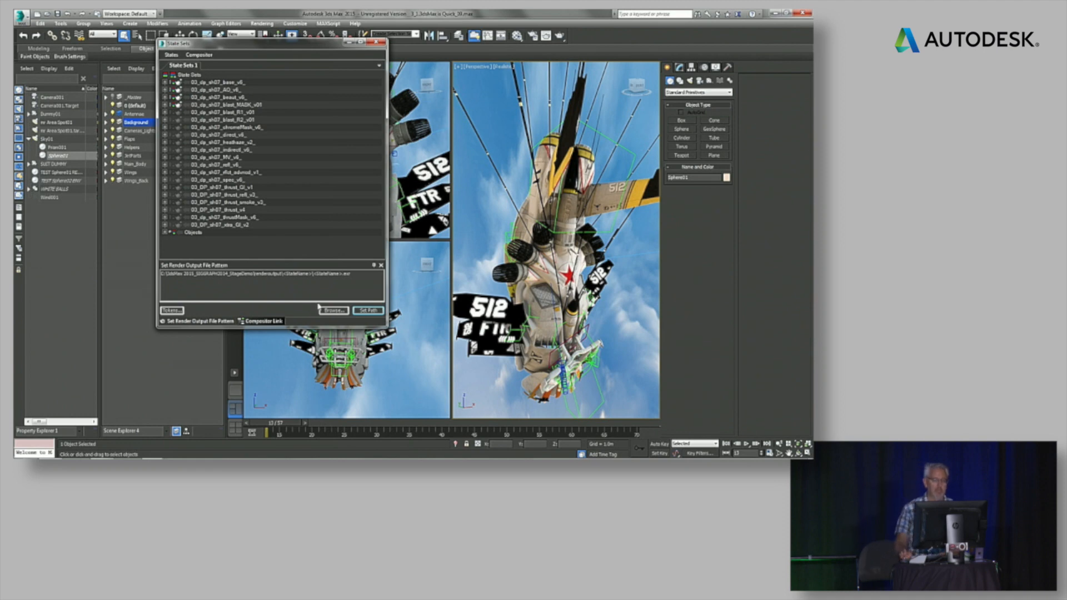
# Examine the render output file pattern in State Sets and the tokens that can be inserted into it.
pyautogui.moveTo(352, 274); pyautogui.dragTo(166, 274)
pyautogui.click(264, 291)
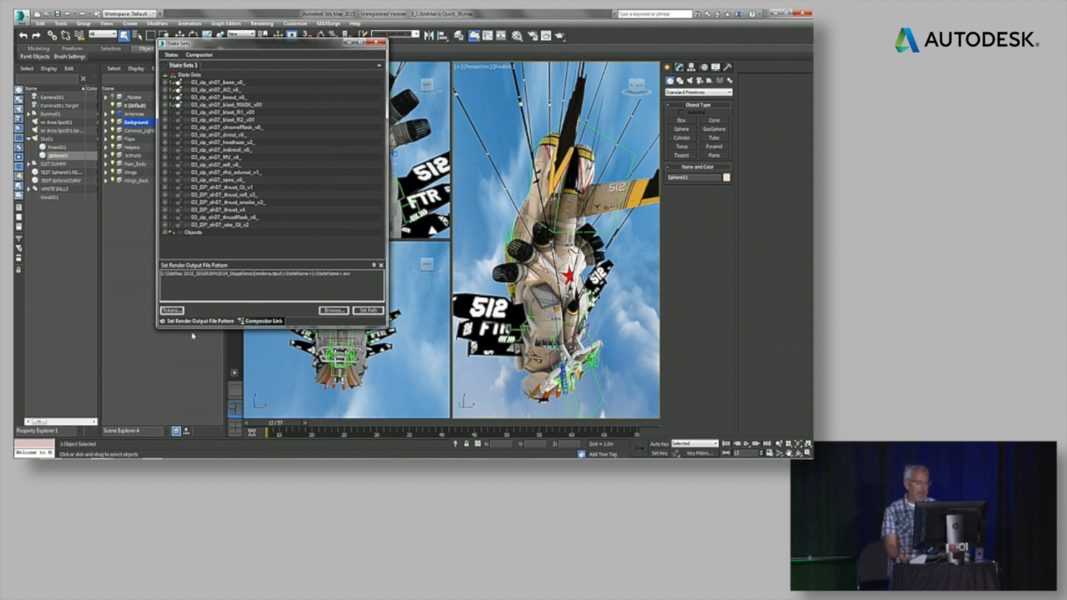
pyautogui.click(172, 311)
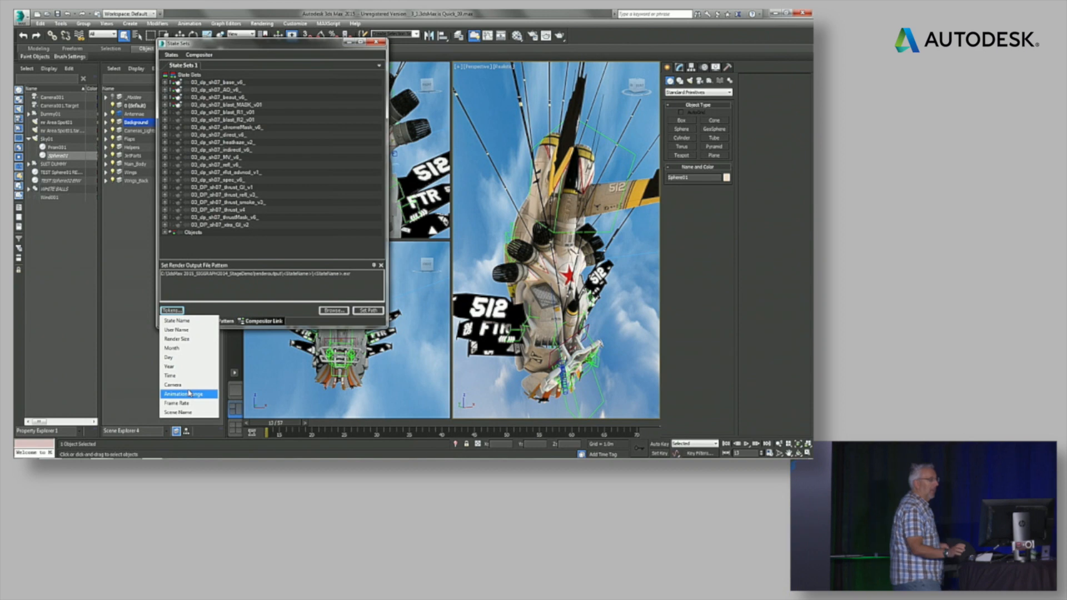
pyautogui.click(308, 51)
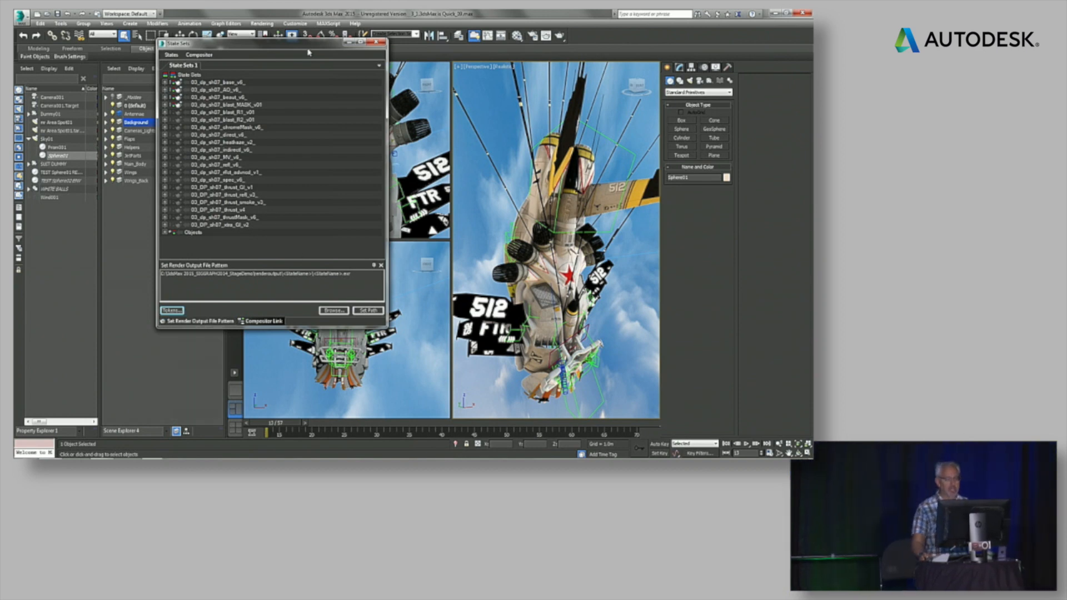
# Extend Render Setup to reach the Render Output settings and examine the output file's name templates without saving a change.
pyautogui.click(534, 38)
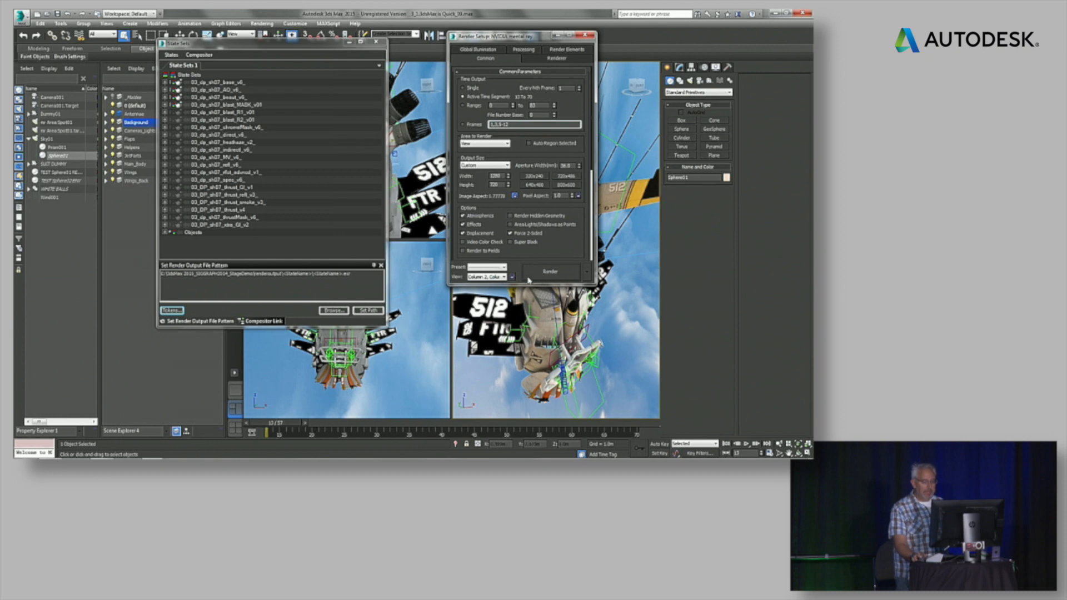
pyautogui.moveTo(517, 284); pyautogui.dragTo(517, 417)
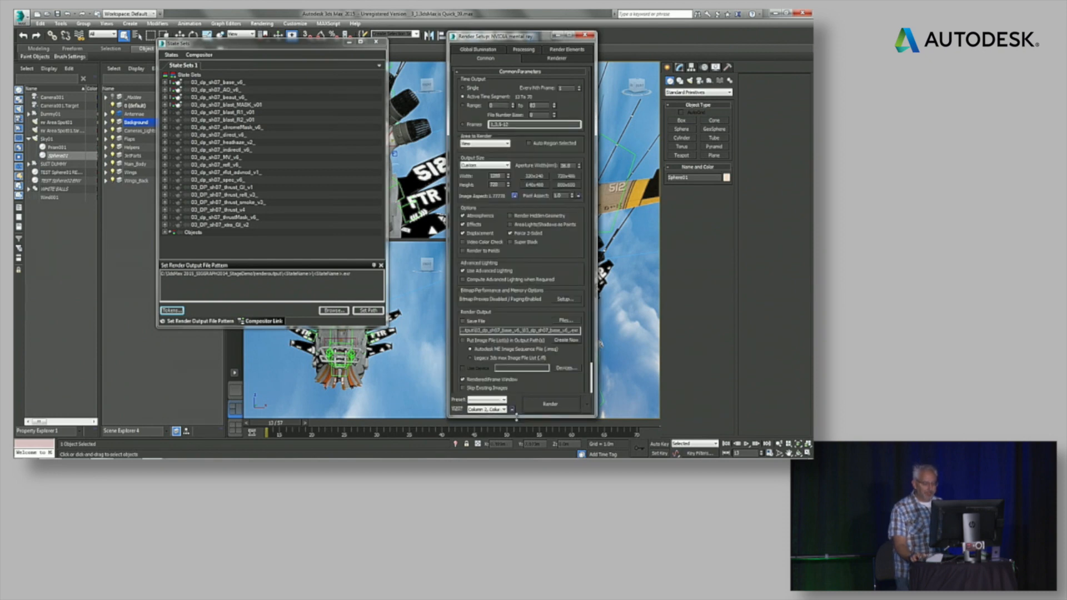
pyautogui.click(566, 322)
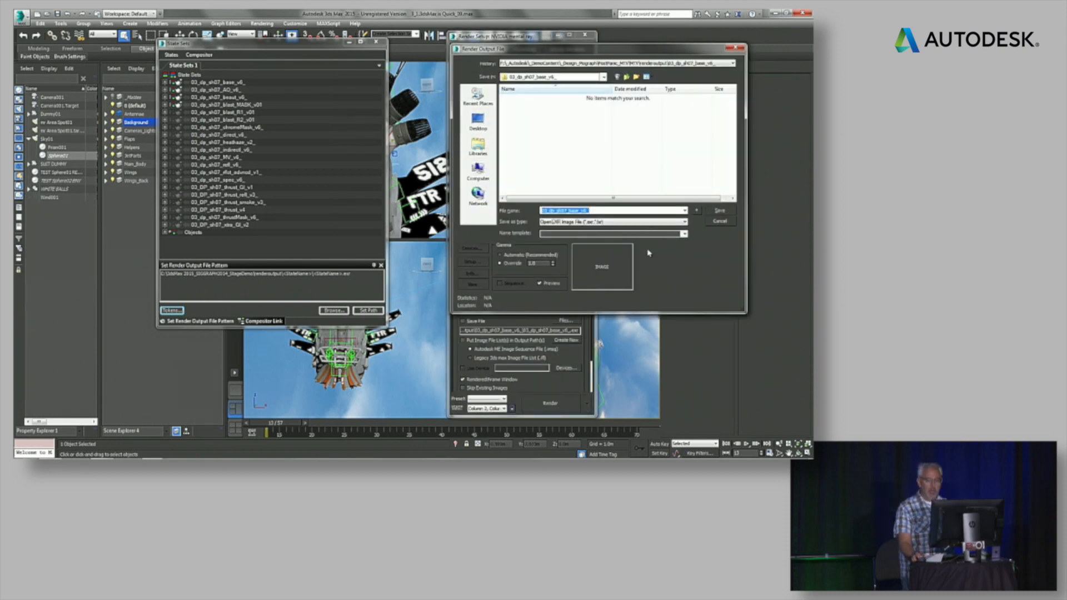
pyautogui.click(684, 234)
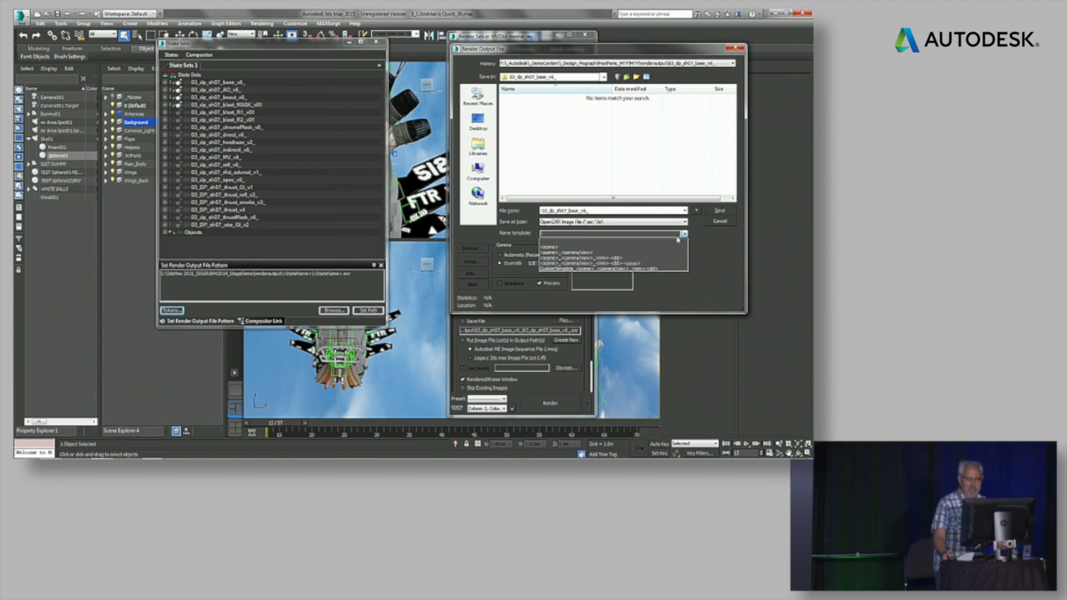
pyautogui.click(685, 236)
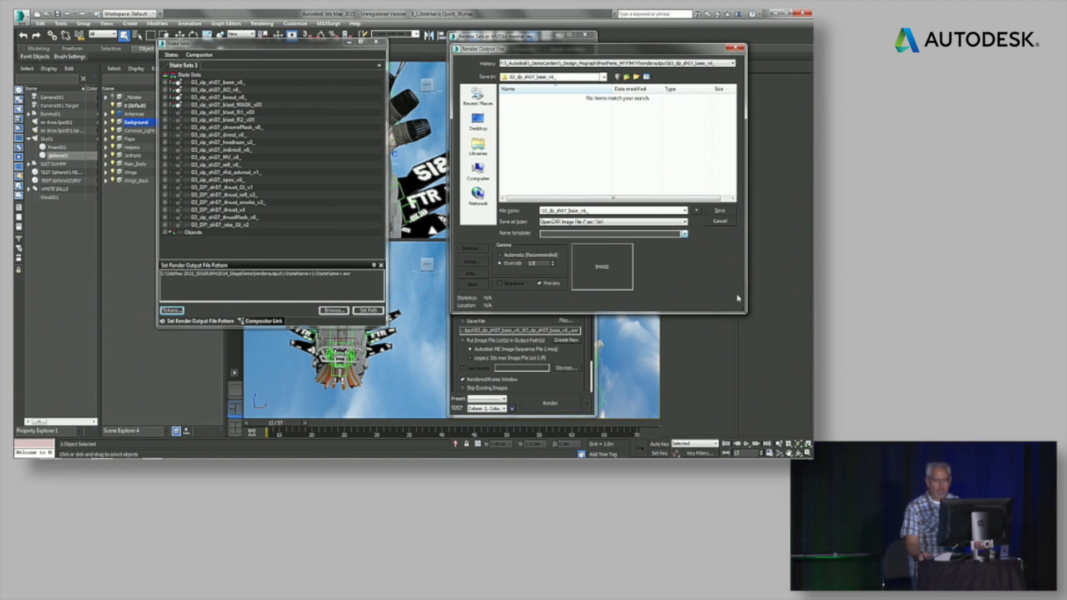
pyautogui.click(720, 221)
# Widen the State Sets window, show its Compositor View, and close Render Setup to uncover the whole node graph.
pyautogui.moveTo(266, 41); pyautogui.dragTo(273, 41)
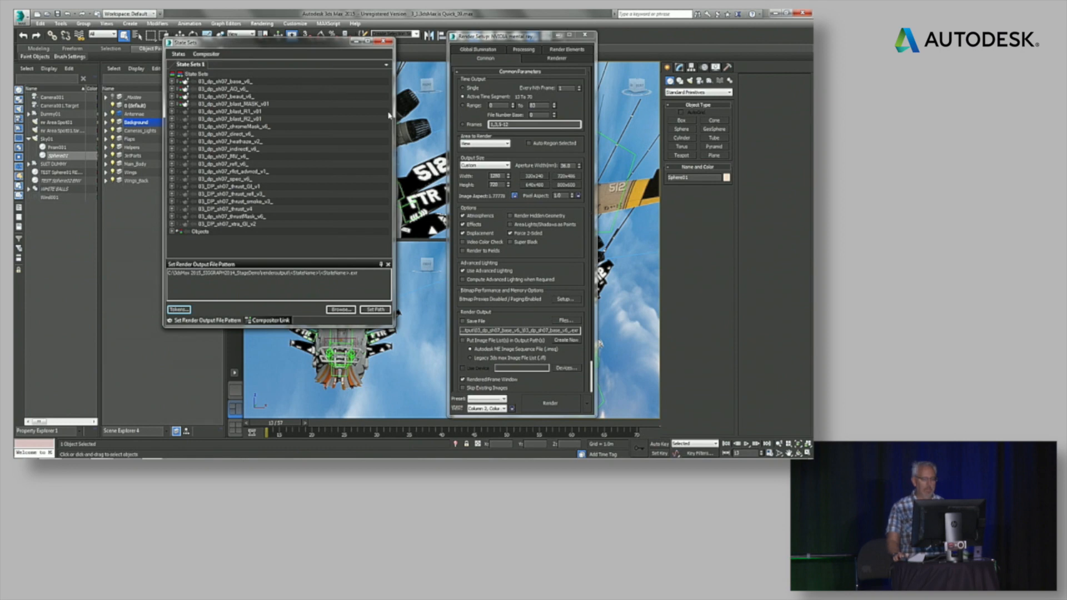
pyautogui.moveTo(393, 113); pyautogui.dragTo(446, 112)
pyautogui.click(217, 56)
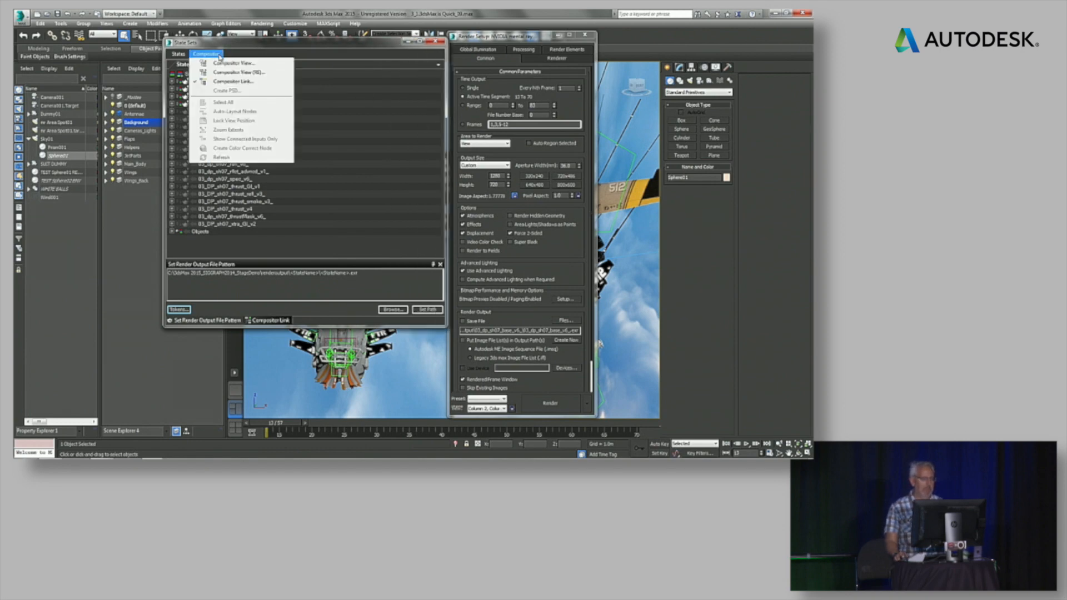
pyautogui.click(229, 64)
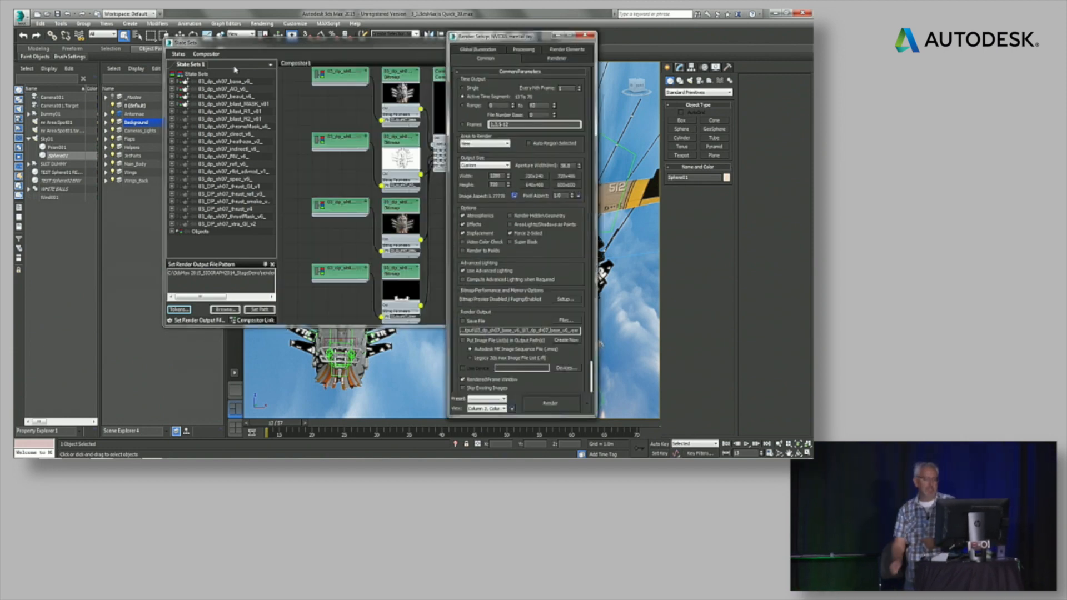
pyautogui.click(585, 35)
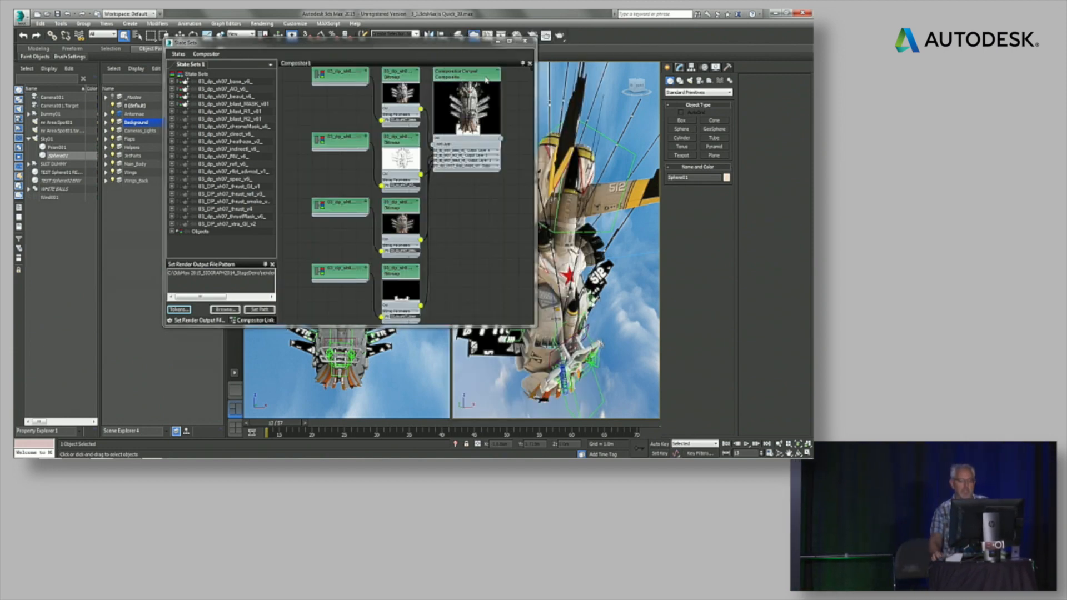
pyautogui.moveTo(466, 199); pyautogui.dragTo(471, 218, button='middle')
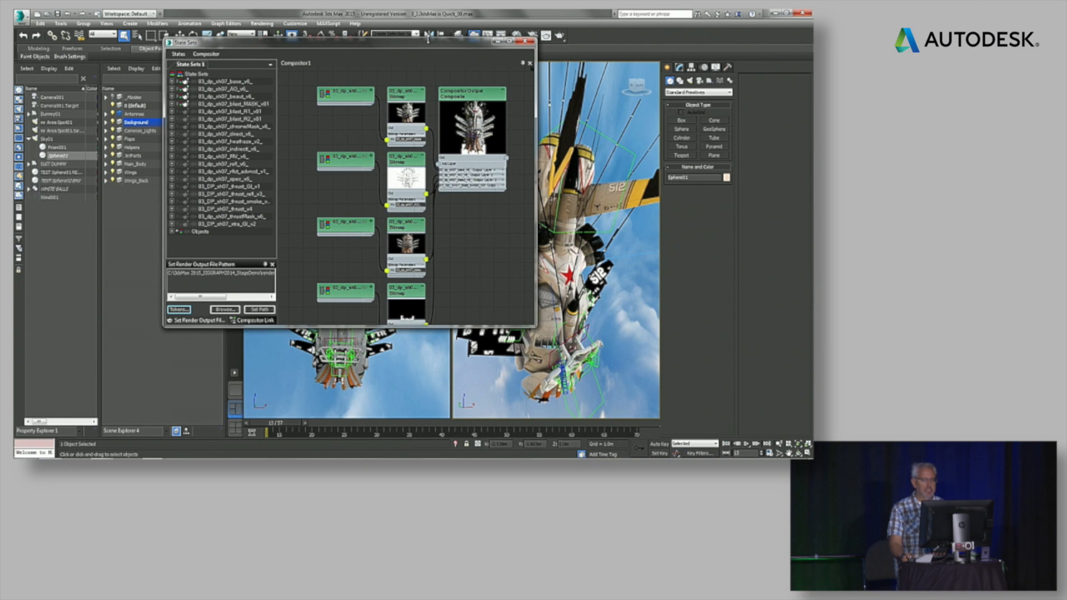
# Examine the scene's Render Elements list in Render Setup, and close Render Setup again.
pyautogui.moveTo(428, 39); pyautogui.dragTo(402, 39)
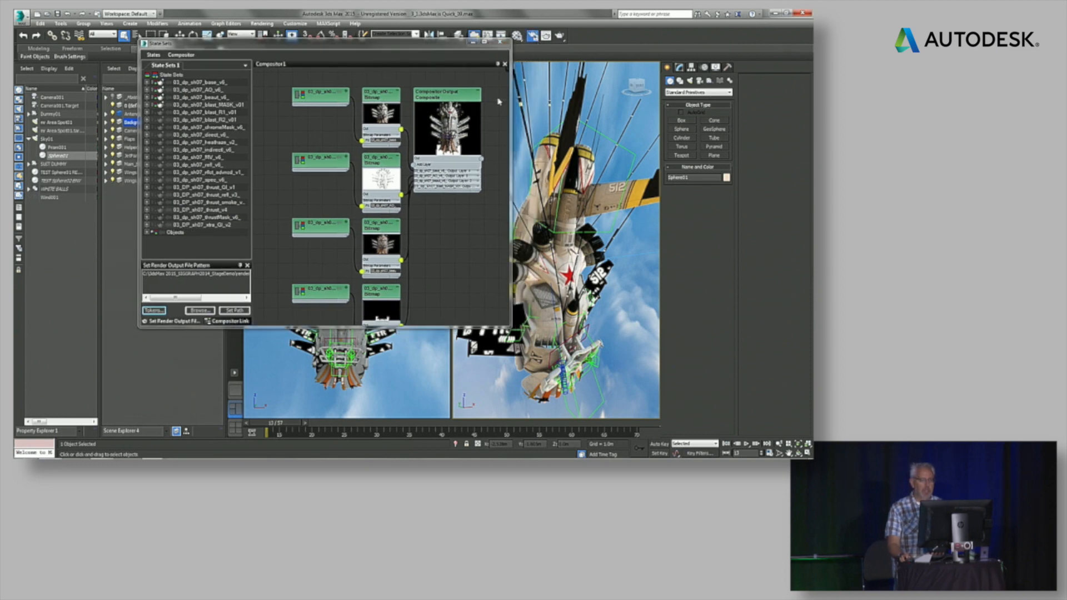
pyautogui.press('F10')
pyautogui.click(563, 51)
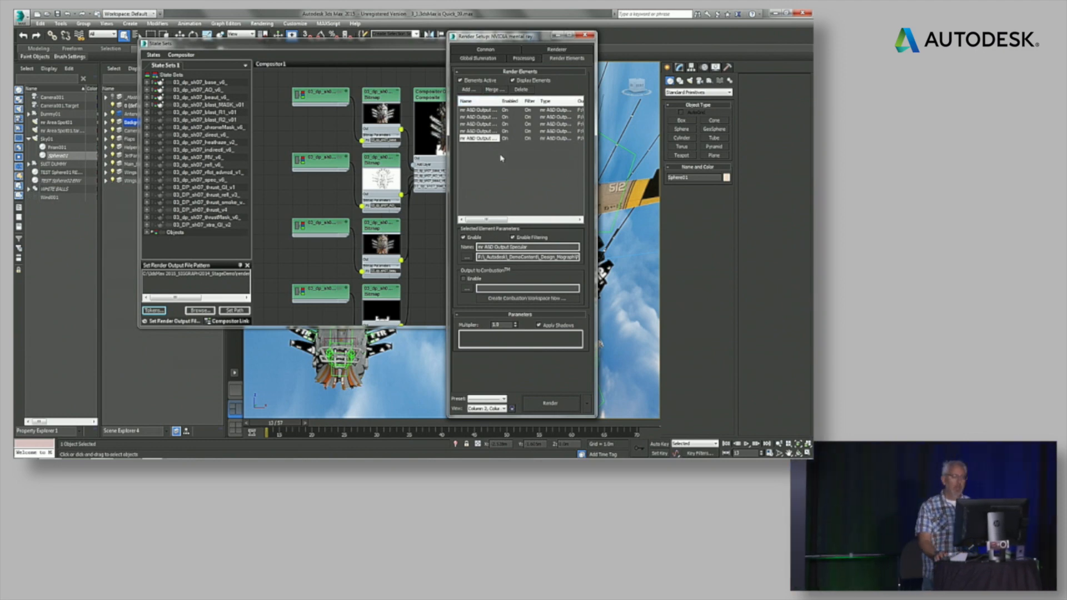
pyautogui.click(585, 35)
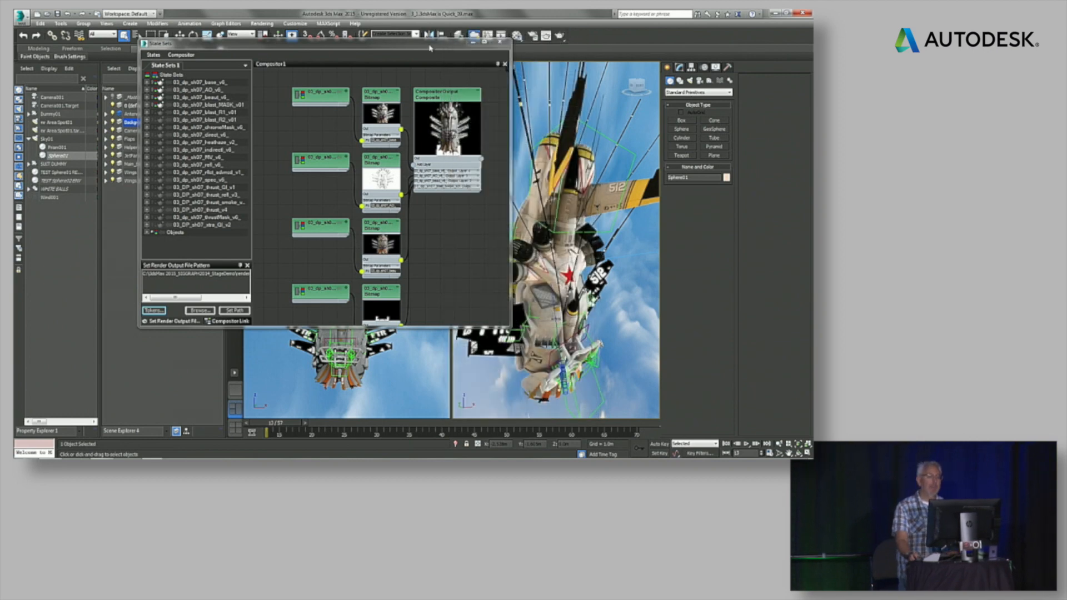
# Enlarge the State Sets window across the viewports and switch the compositor graph to Compositor View (RE).
pyautogui.moveTo(430, 49); pyautogui.dragTo(406, 55)
pyautogui.moveTo(485, 109); pyautogui.dragTo(616, 122)
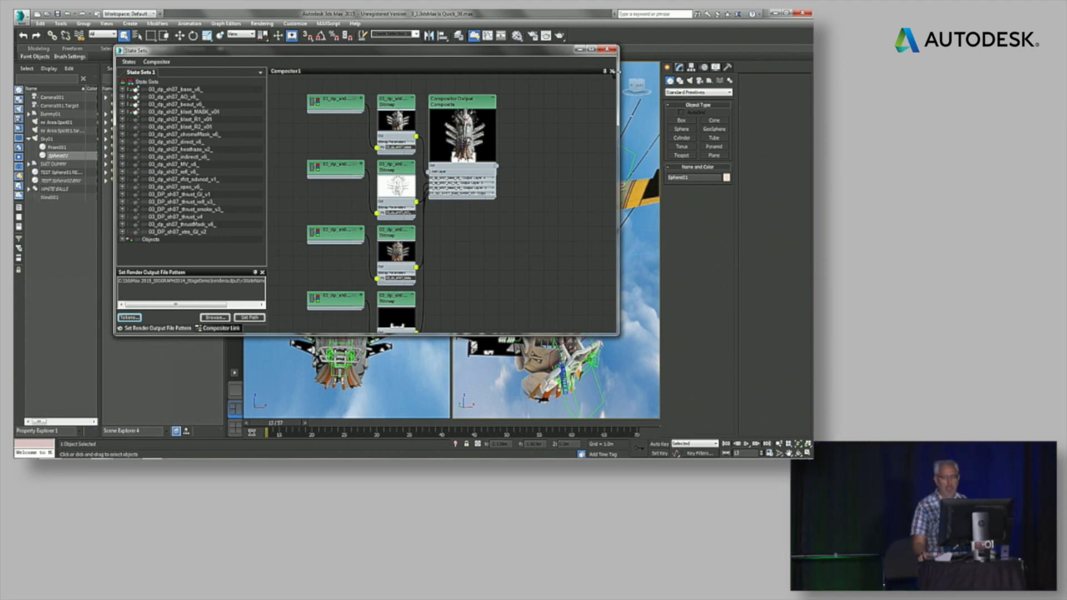
pyautogui.click(159, 62)
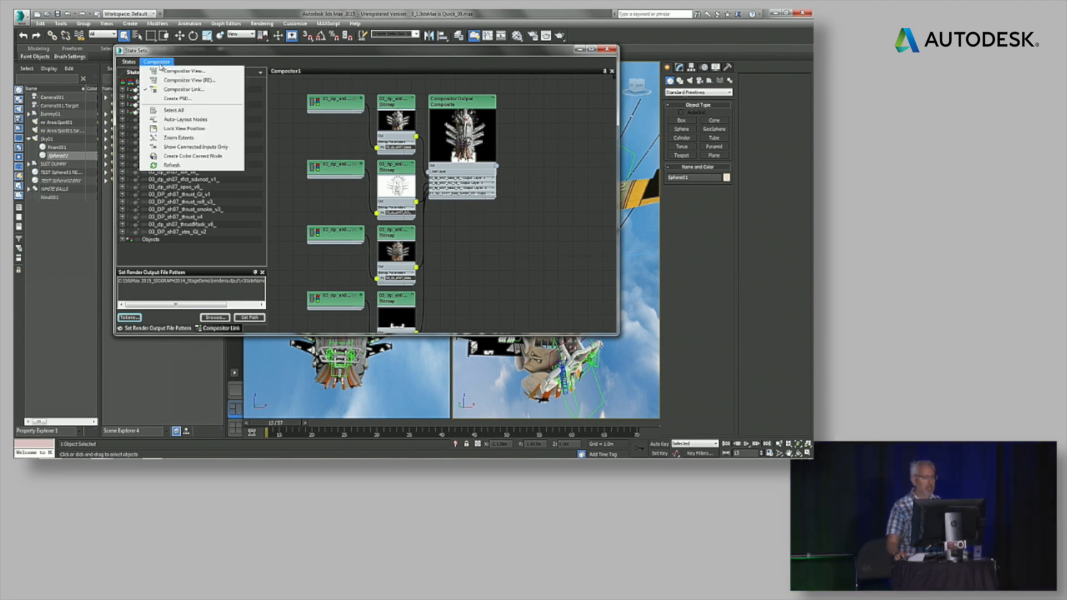
pyautogui.click(192, 84)
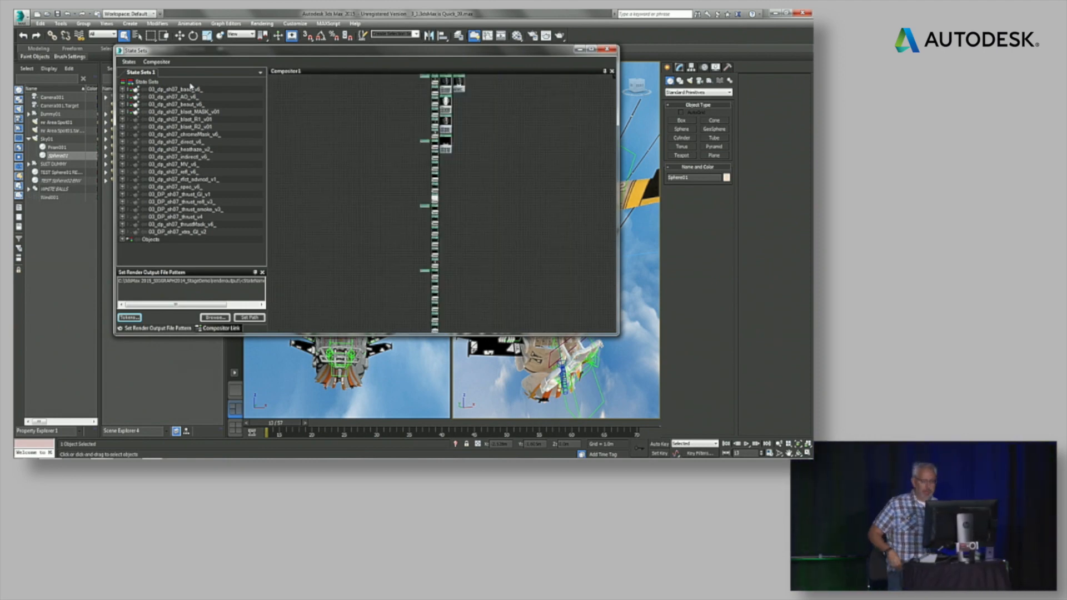
# Raise the 03_dp_sh07_base_v6_ composite node slightly and expand one of its layers to show the blend mode and opacity.
pyautogui.moveTo(406, 141); pyautogui.dragTo(411, 238, button='middle')
pyautogui.scroll(3, 393, 224)
pyautogui.moveTo(416, 194); pyautogui.dragTo(387, 192, button='middle')
pyautogui.scroll(3, 347, 191)
pyautogui.scroll(3, 296, 202)
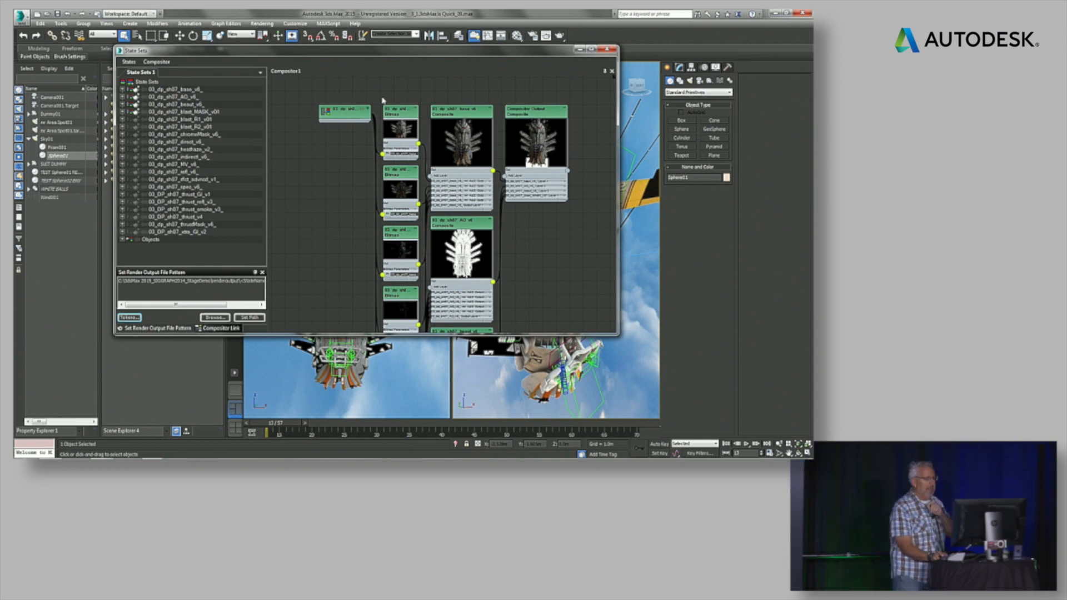
pyautogui.moveTo(457, 113); pyautogui.dragTo(456, 107)
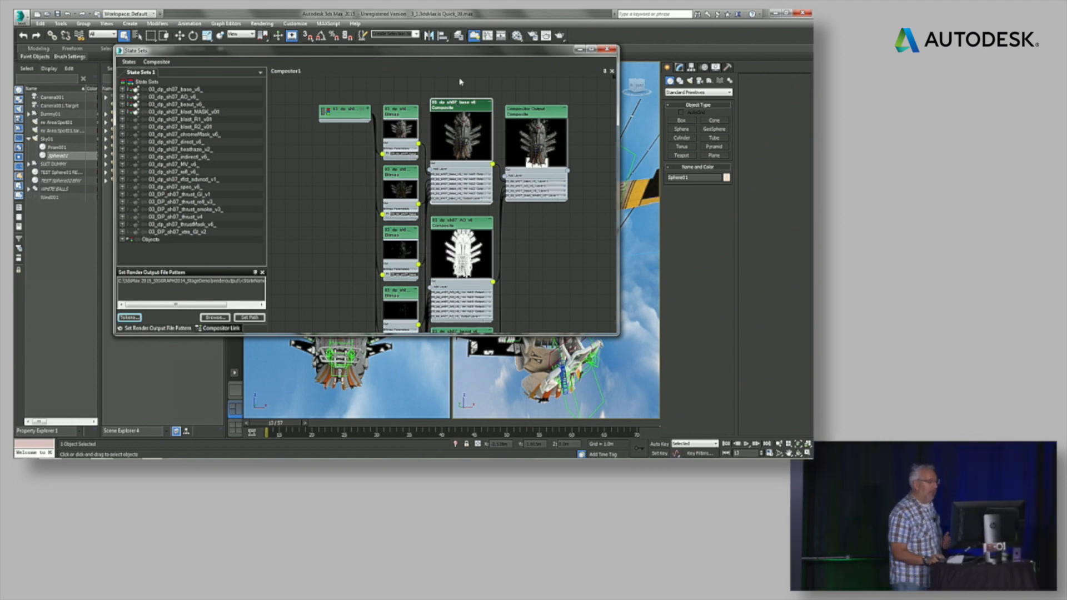
pyautogui.click(490, 181)
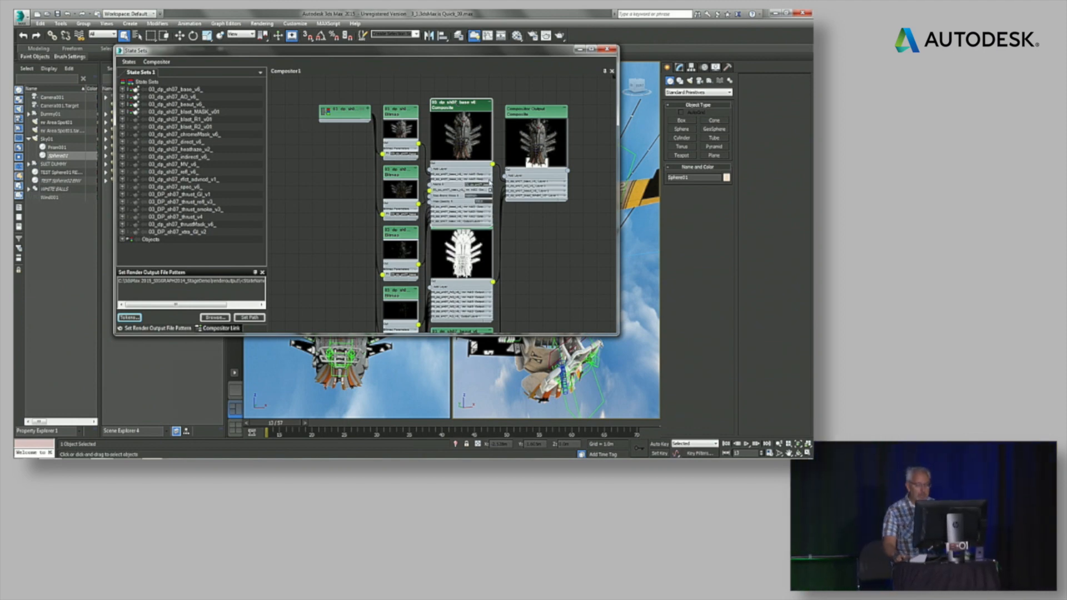
pyautogui.scroll(2, 505, 213)
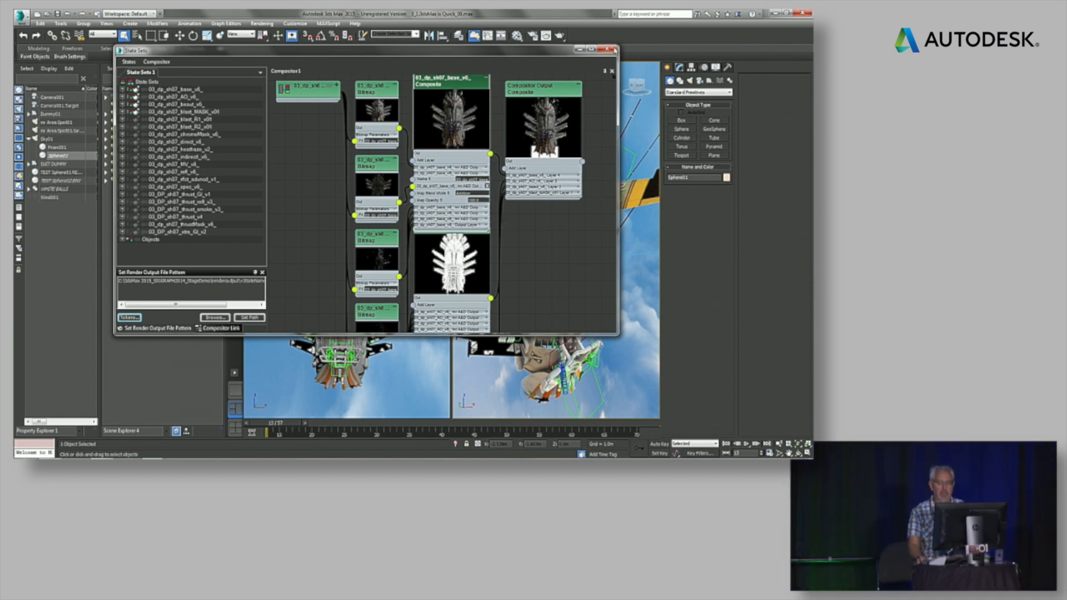
# Close State Sets, switch to Windows Media Player, and watch the video with its window moved over the viewports.
pyautogui.click(609, 50)
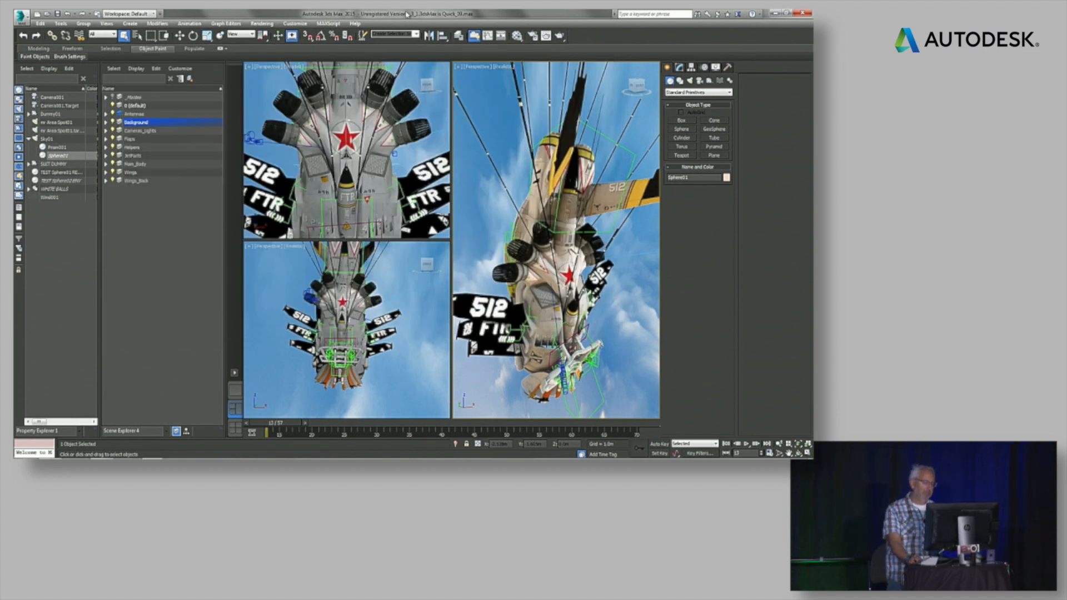
pyautogui.moveTo(178, 459)
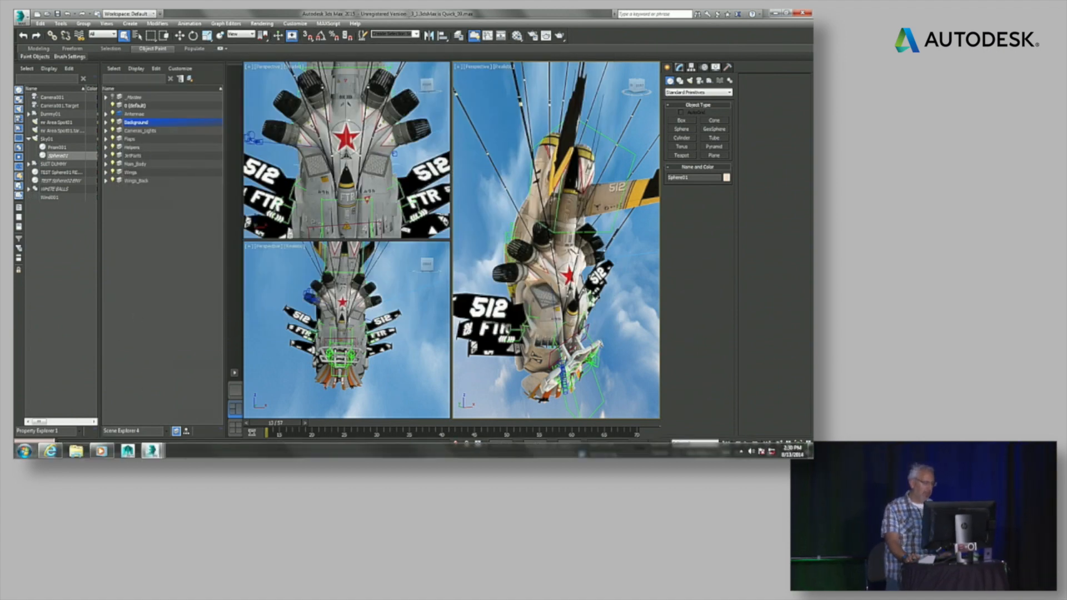
pyautogui.moveTo(101, 451)
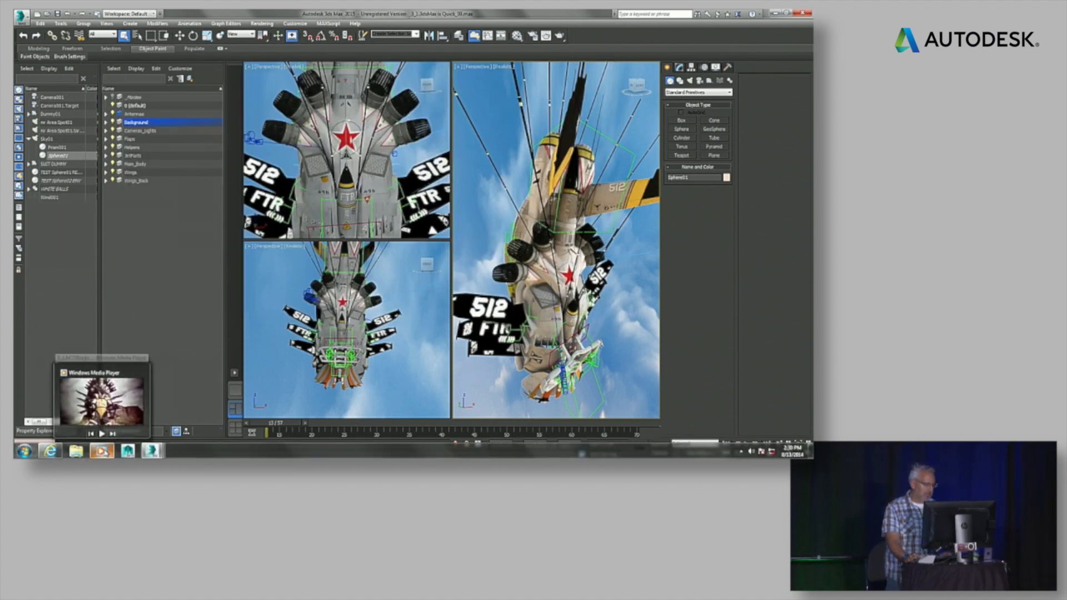
pyautogui.click(101, 451)
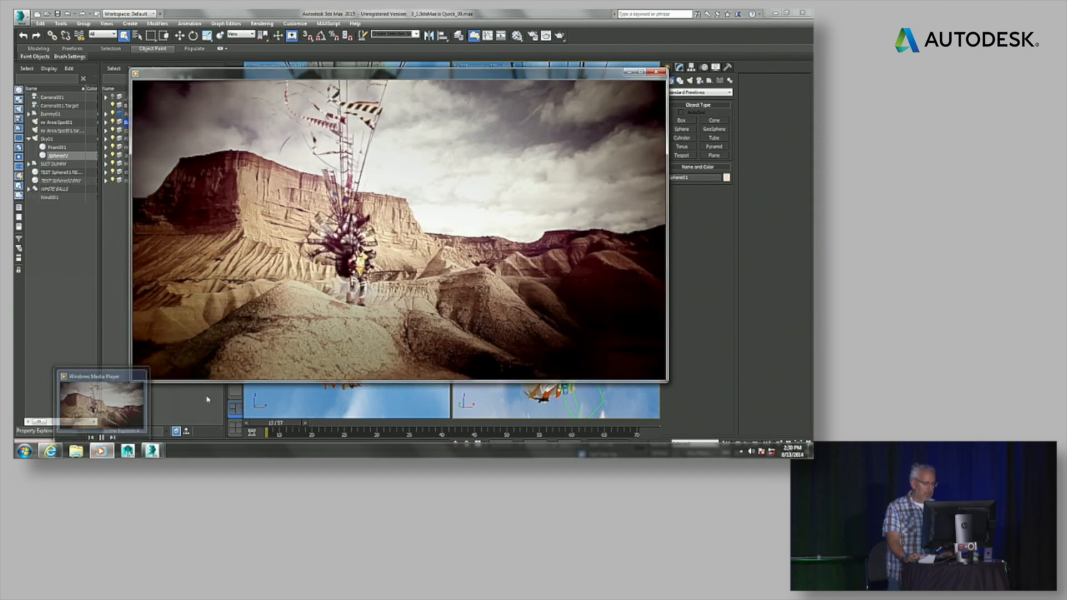
pyautogui.moveTo(486, 80); pyautogui.dragTo(470, 76)
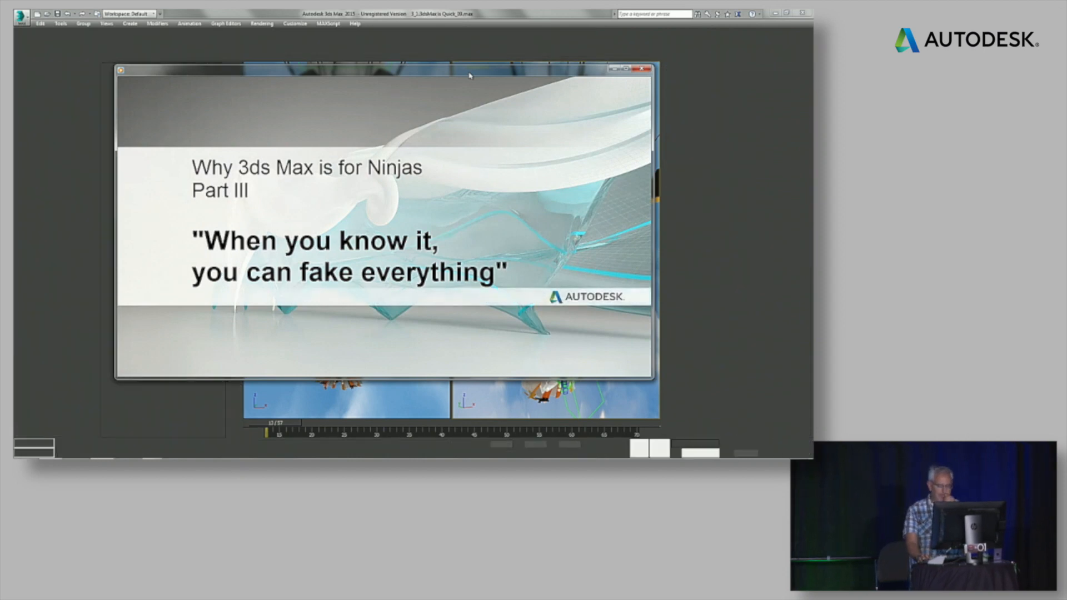
pyautogui.moveTo(434, 116)
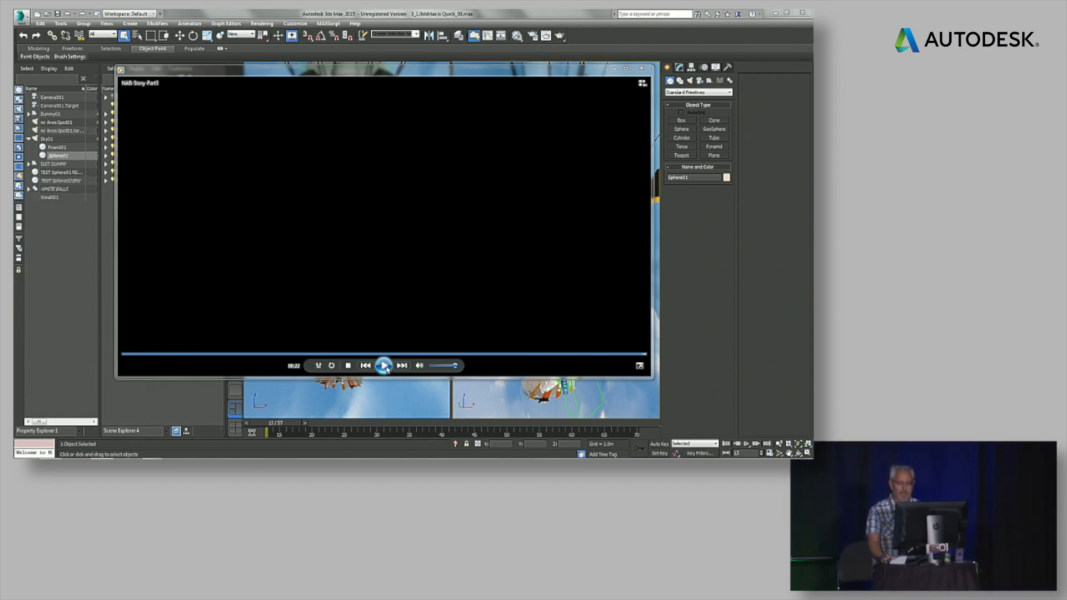
# Play the next video, skip ahead to the 3ds Max 2015 Extension 1 feature slide, and pause playback there.
pyautogui.click(383, 366)
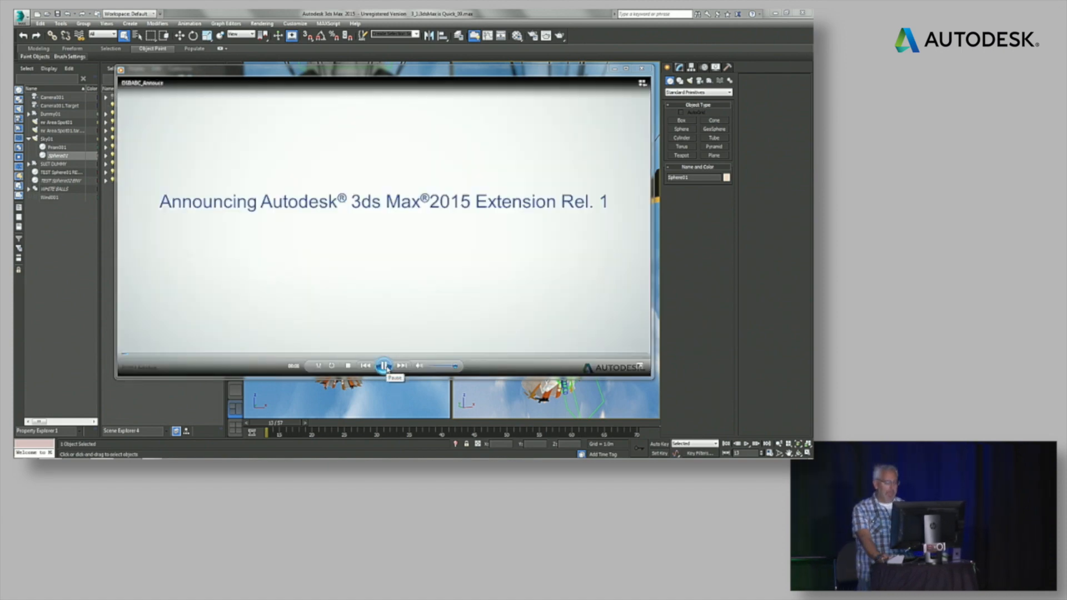
pyautogui.click(401, 367)
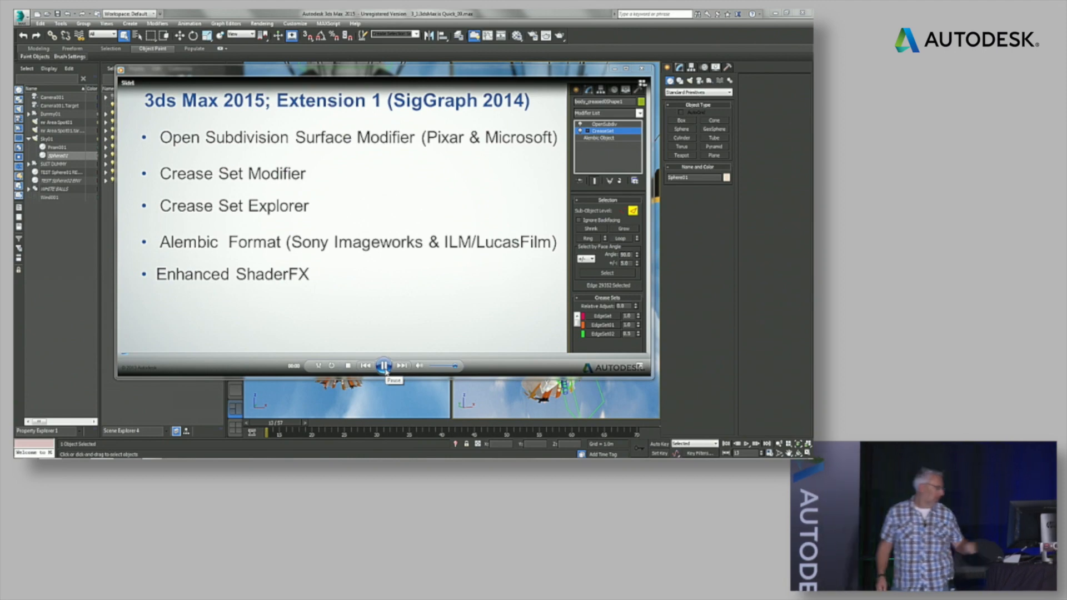
pyautogui.click(375, 373)
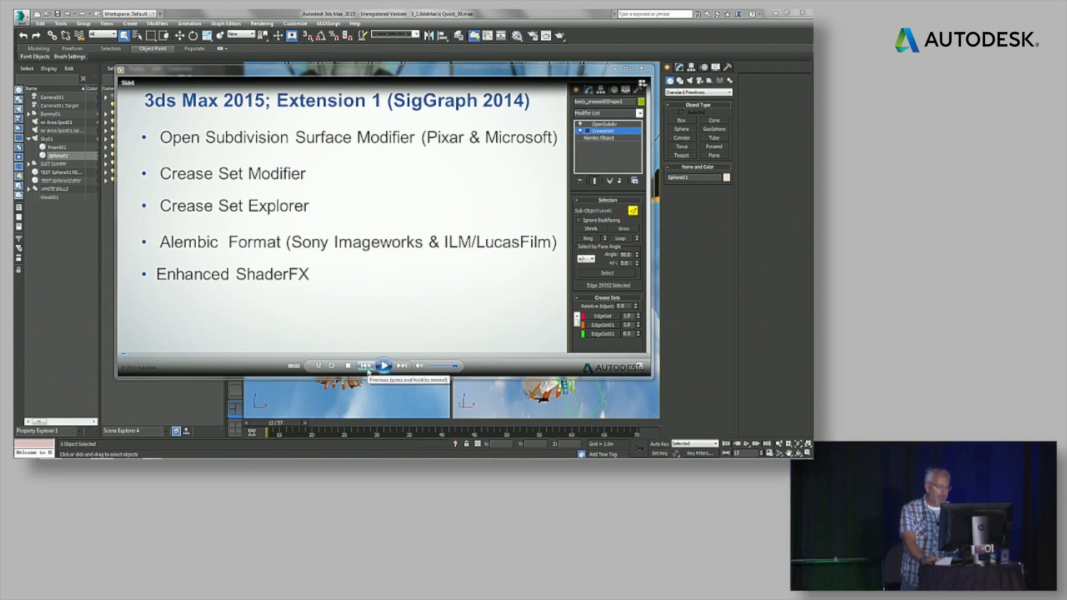
# Show the playlist, play the 3dsMax-Extension1-FB-843x403-03 entry, hide the list again, and pause on the feature slide that follows.
pyautogui.rightClick(644, 84)
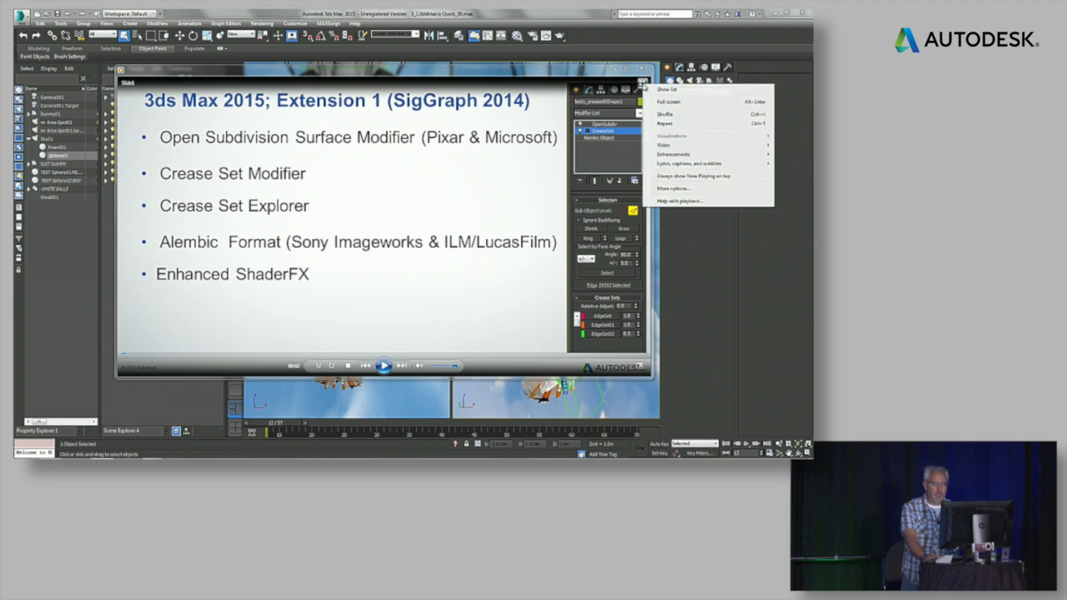
pyautogui.click(667, 89)
pyautogui.doubleClick(573, 205)
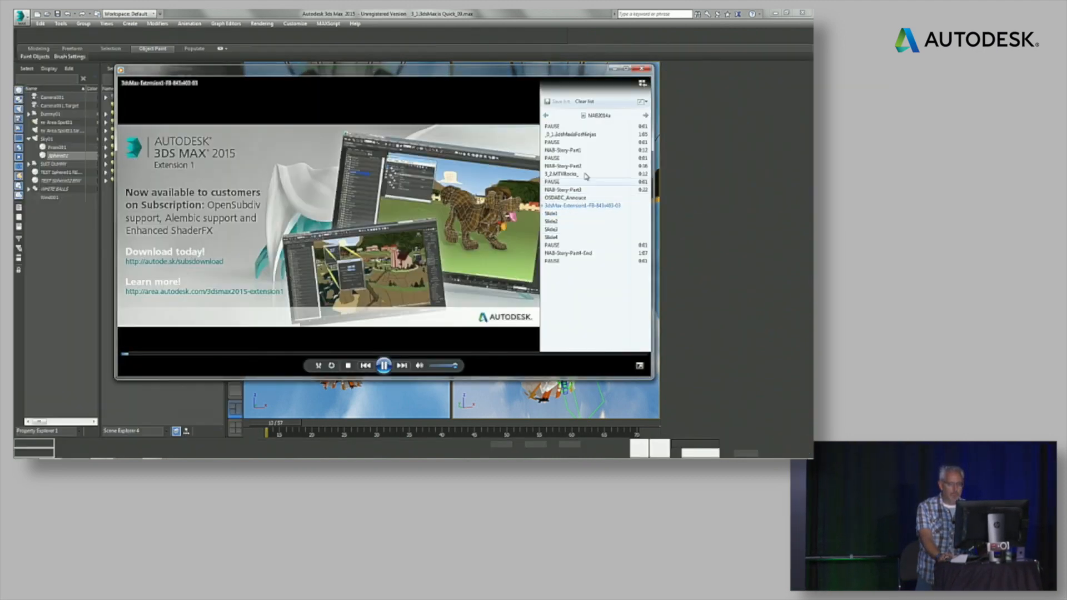
pyautogui.rightClick(643, 84)
pyautogui.click(670, 90)
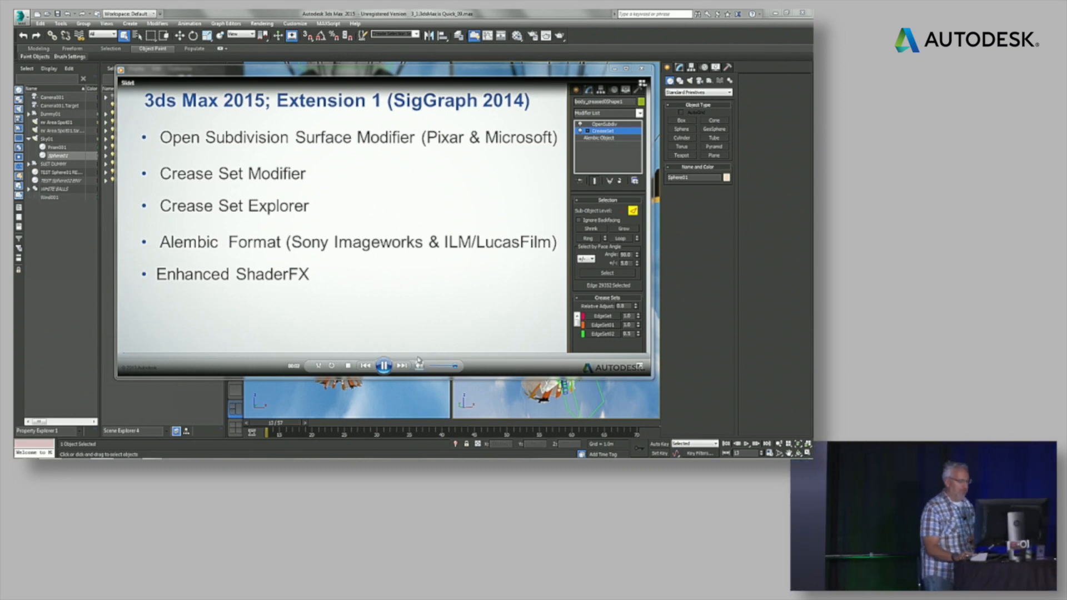
pyautogui.click(384, 366)
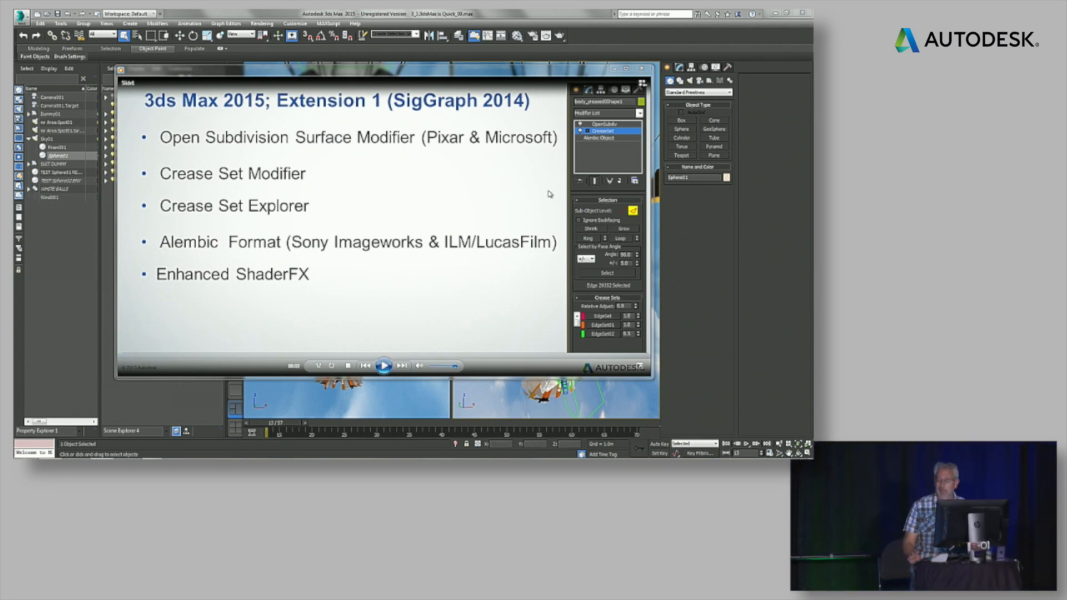
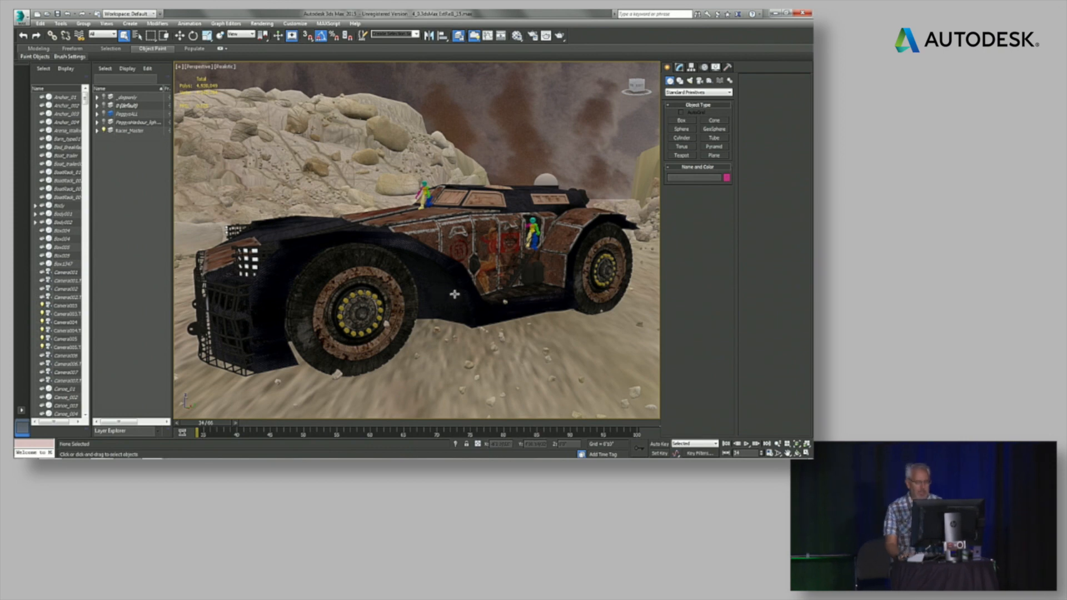
# Select the armoured car's body, isolate it in the viewport, and turn on Edged Faces to inspect its mesh.
pyautogui.click(447, 294)
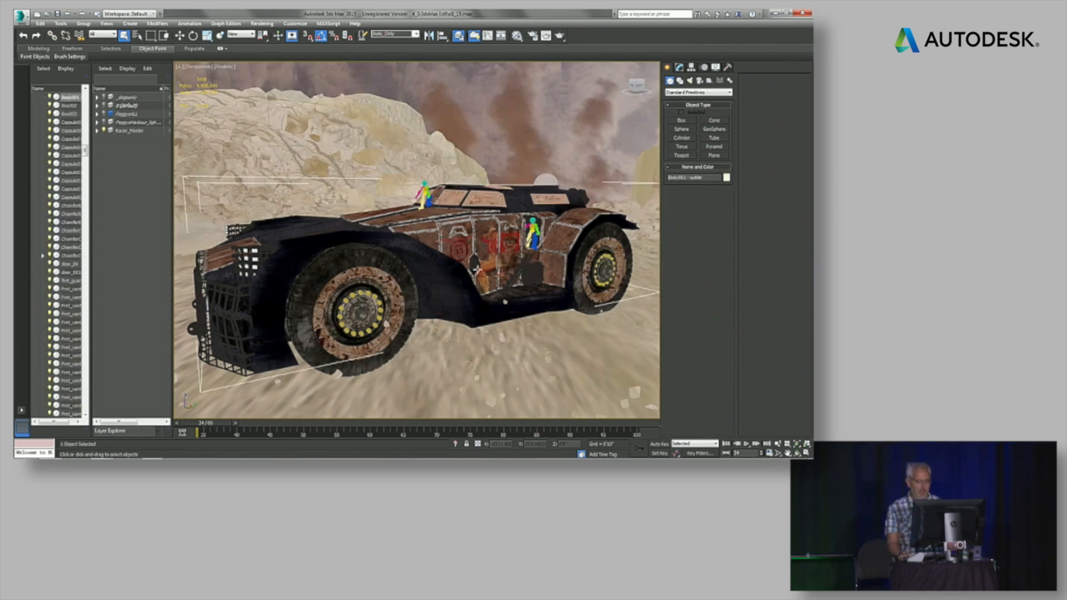
pyautogui.moveTo(477, 259)
pyautogui.keyDown('alt'); pyautogui.mouseDown(button='middle')
pyautogui.moveTo(475, 269)
pyautogui.moveTo(458, 262)
pyautogui.moveTo(470, 261)
pyautogui.mouseUp(button='middle'); pyautogui.keyUp('alt')
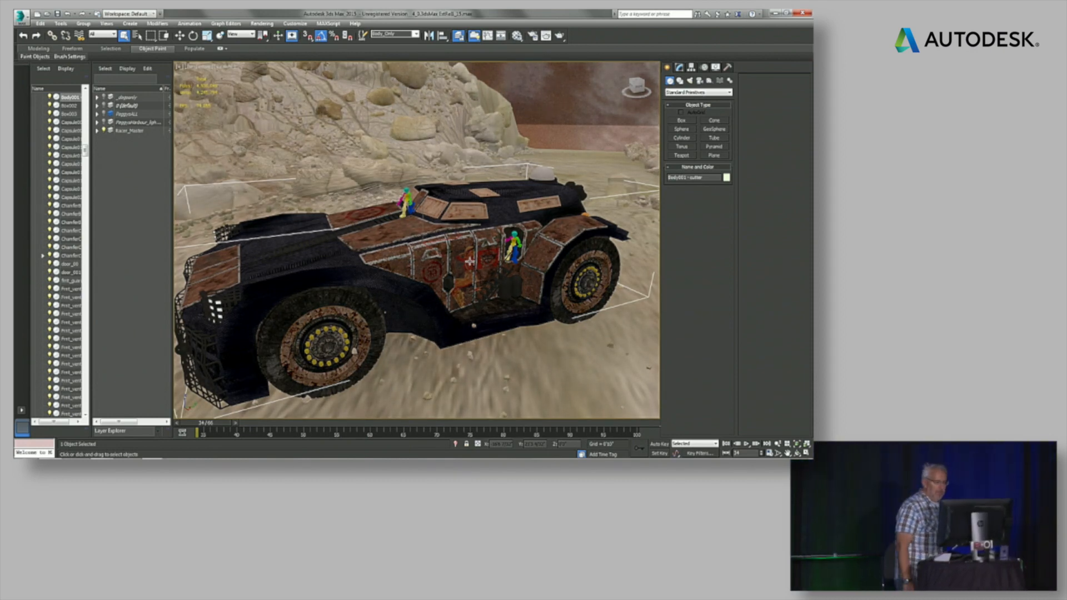
pyautogui.rightClick(362, 279)
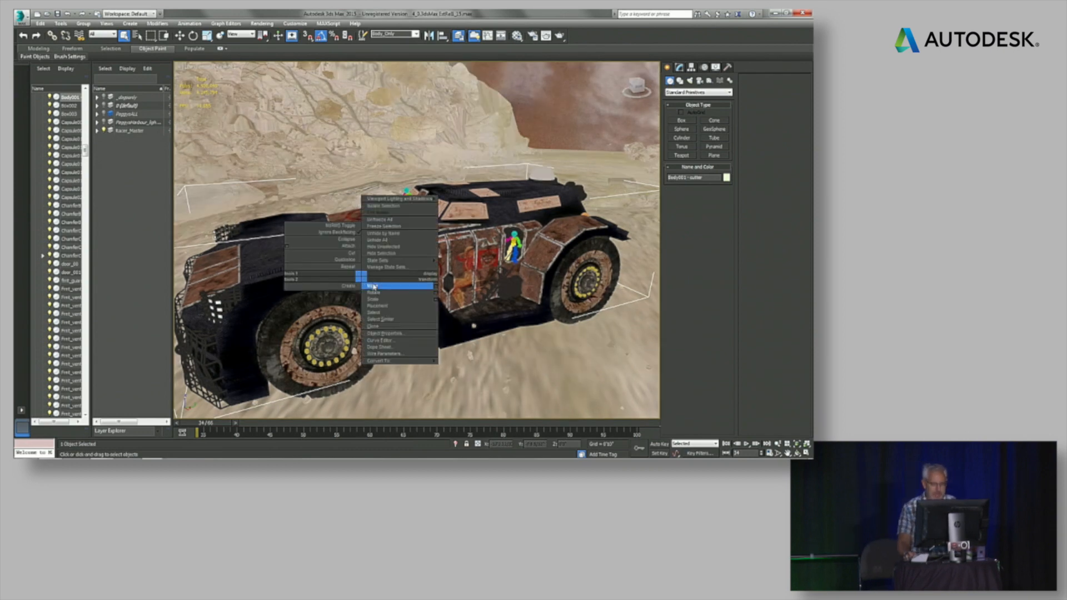
pyautogui.click(388, 213)
pyautogui.press('F4')
pyautogui.scroll(6, 410, 243)
pyautogui.keyDown('alt'); pyautogui.moveTo(397, 234); pyautogui.dragTo(414, 236, button='middle'); pyautogui.keyUp('alt')
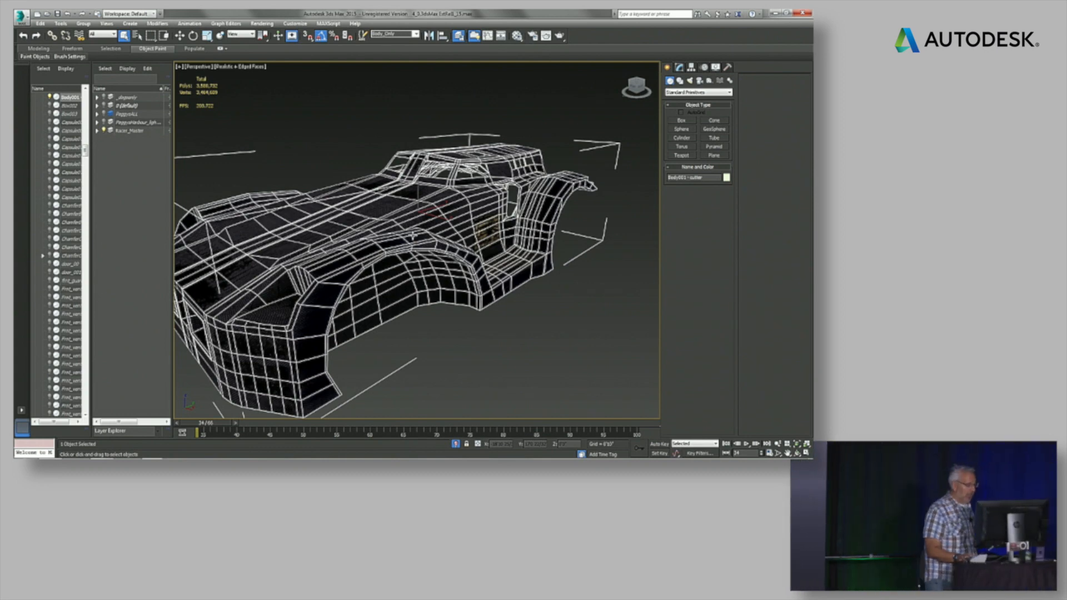
pyautogui.keyDown('alt'); pyautogui.moveTo(442, 276); pyautogui.dragTo(474, 255, button='middle'); pyautogui.keyUp('alt')
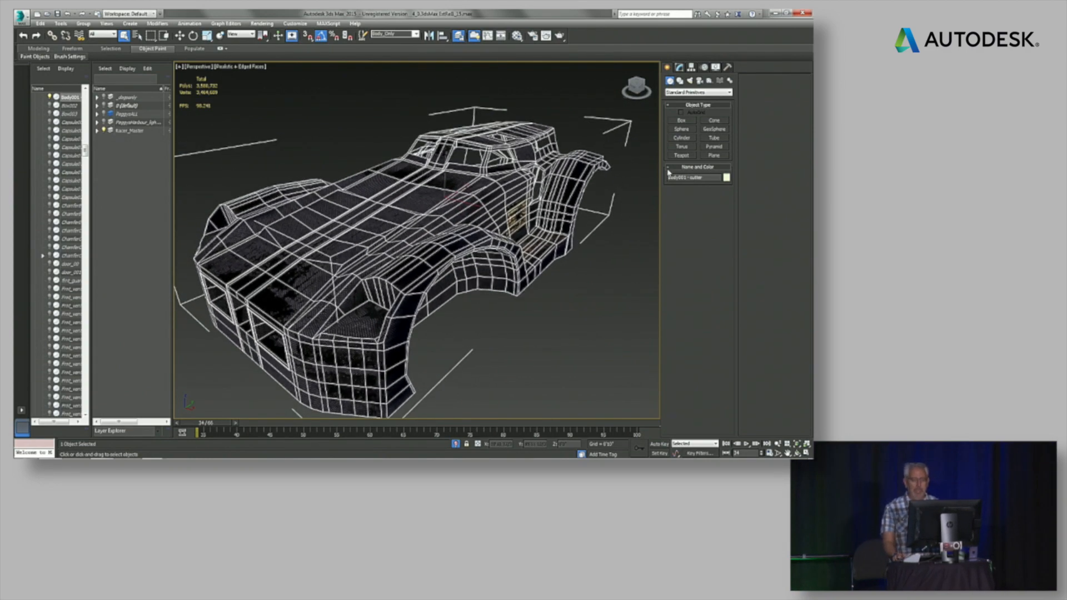
# Apply a TurboSmooth modifier to the car body, inspect the smoothed wireframe around the front fender, and remove the modifier.
pyautogui.click(679, 67)
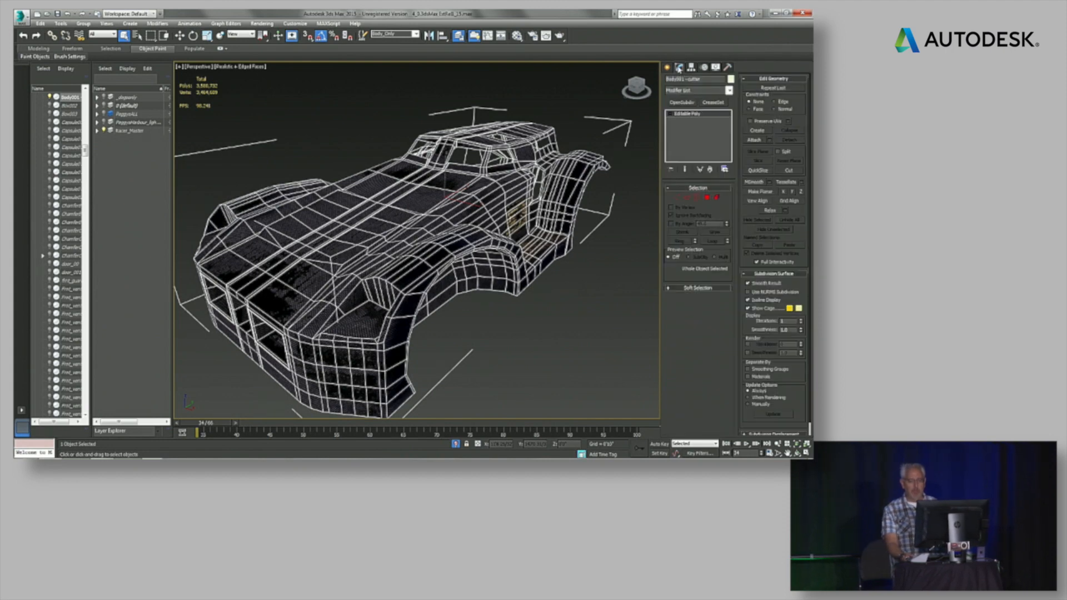
pyautogui.click(729, 91)
pyautogui.moveTo(731, 115); pyautogui.dragTo(730, 285)
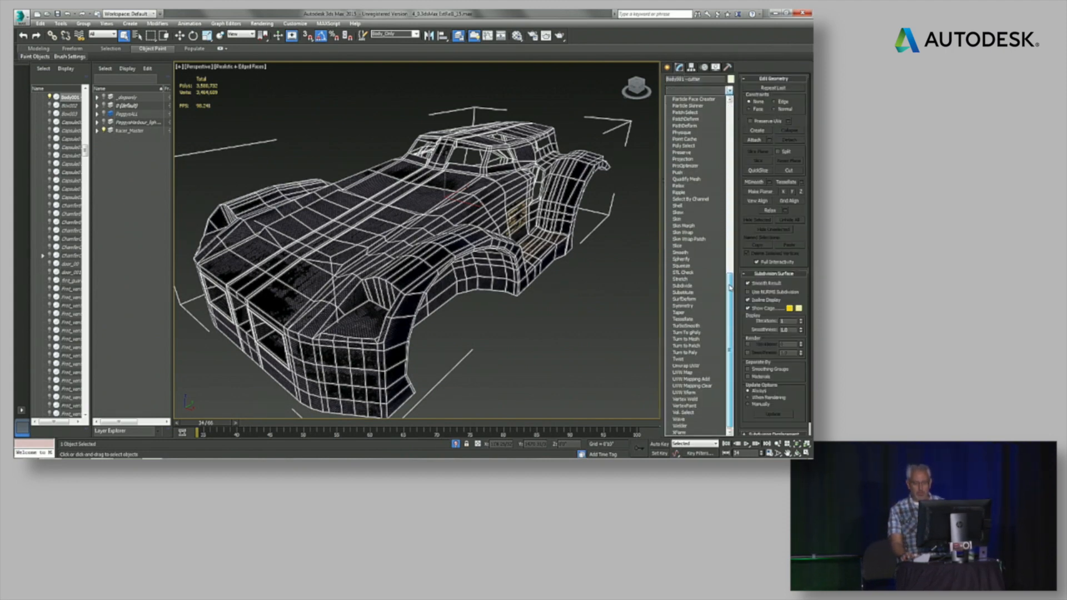
pyautogui.click(687, 326)
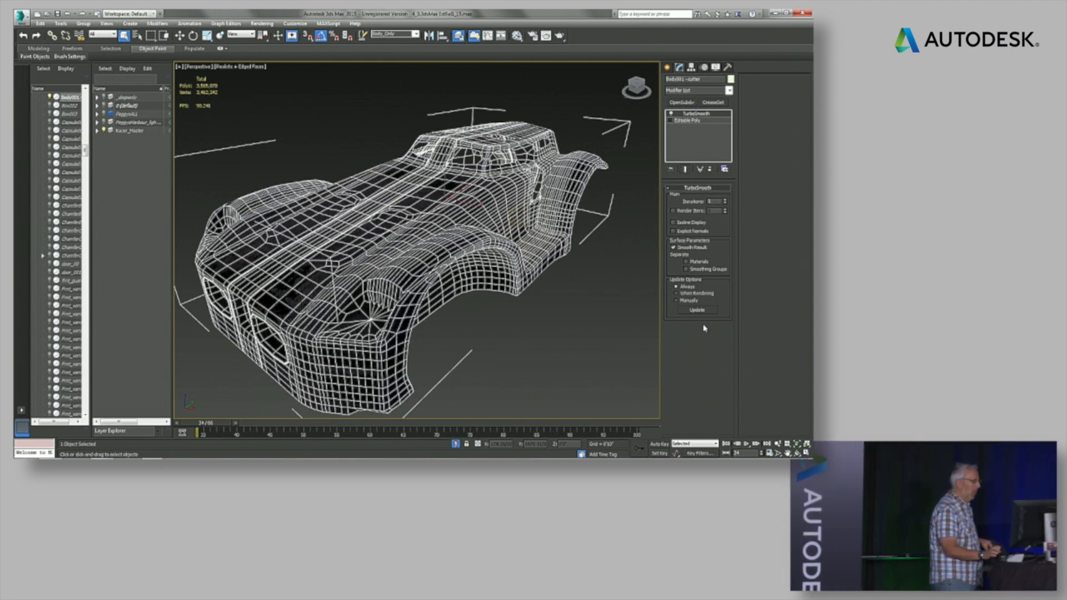
pyautogui.keyDown('alt'); pyautogui.moveTo(504, 170); pyautogui.dragTo(518, 243, button='middle'); pyautogui.keyUp('alt')
pyautogui.scroll(5, 495, 200)
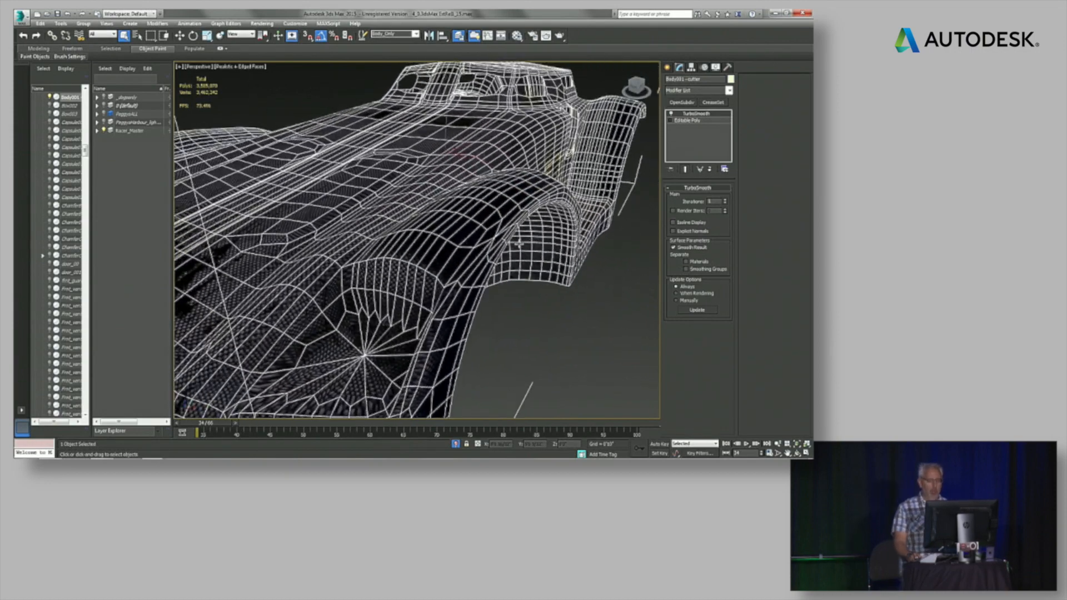
pyautogui.click(710, 169)
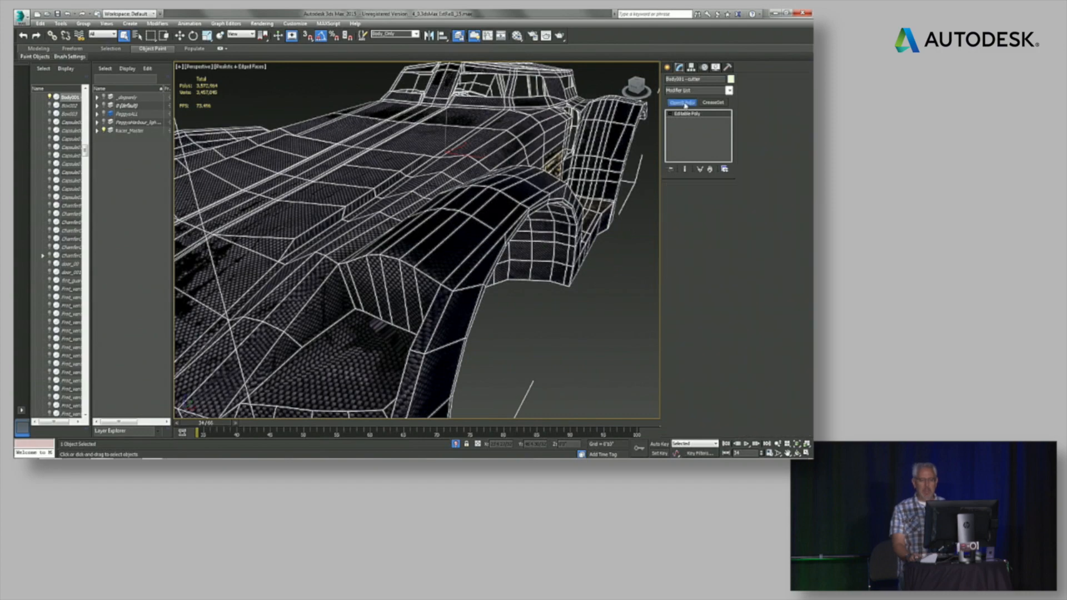
# Apply an OpenSubdiv modifier to the car body, set its iterations to 2, inspect the fender, and remove the modifier.
pyautogui.click(683, 103)
pyautogui.keyDown('alt'); pyautogui.moveTo(586, 225); pyautogui.dragTo(574, 226, button='middle'); pyautogui.keyUp('alt')
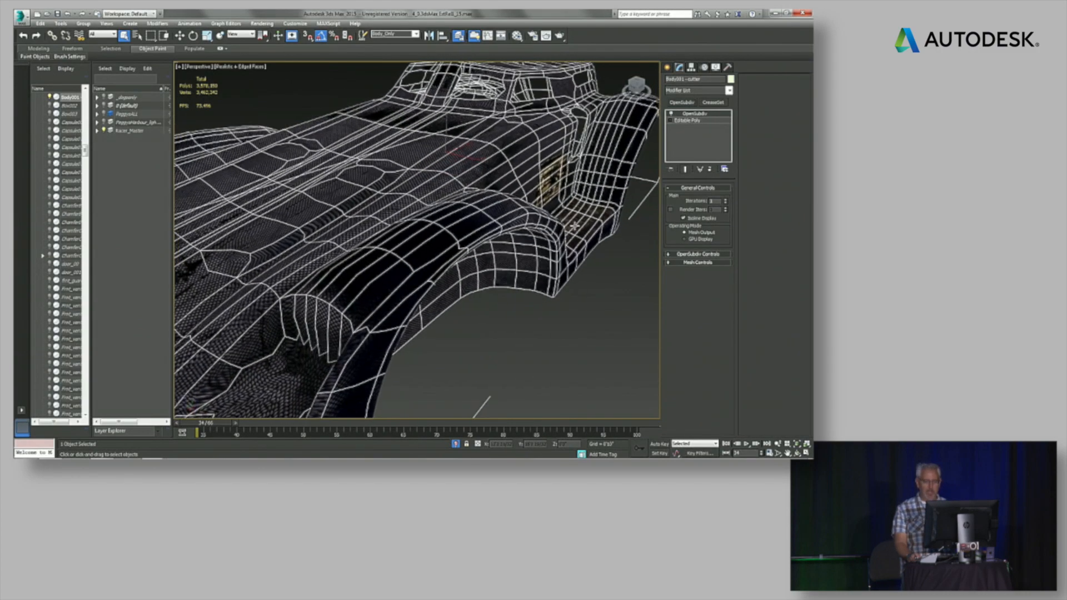
pyautogui.click(726, 201)
pyautogui.keyDown('alt'); pyautogui.moveTo(566, 192); pyautogui.dragTo(542, 140, button='middle'); pyautogui.keyUp('alt')
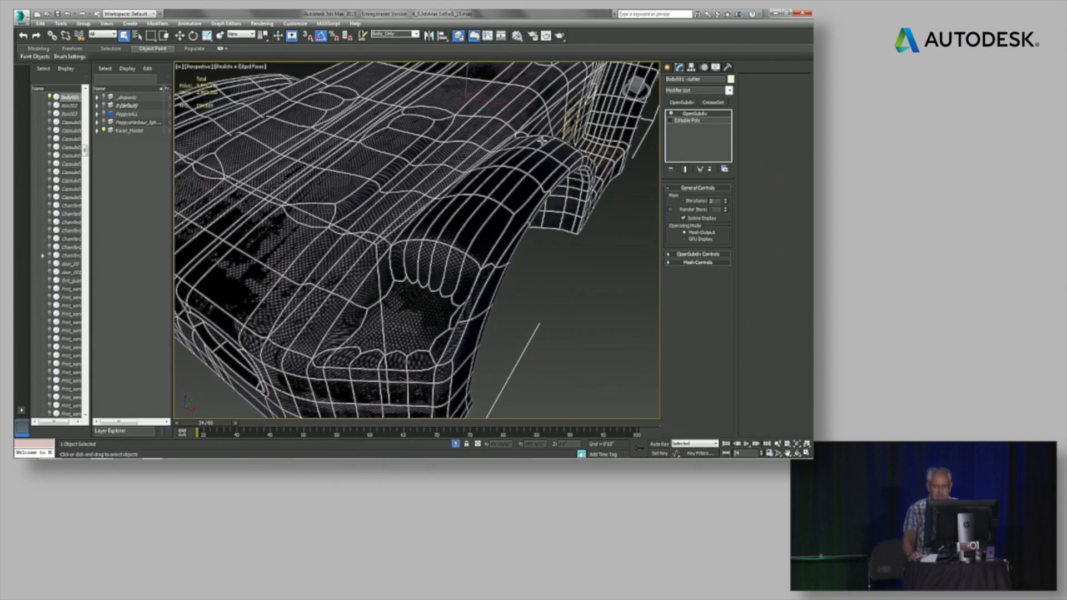
pyautogui.click(710, 170)
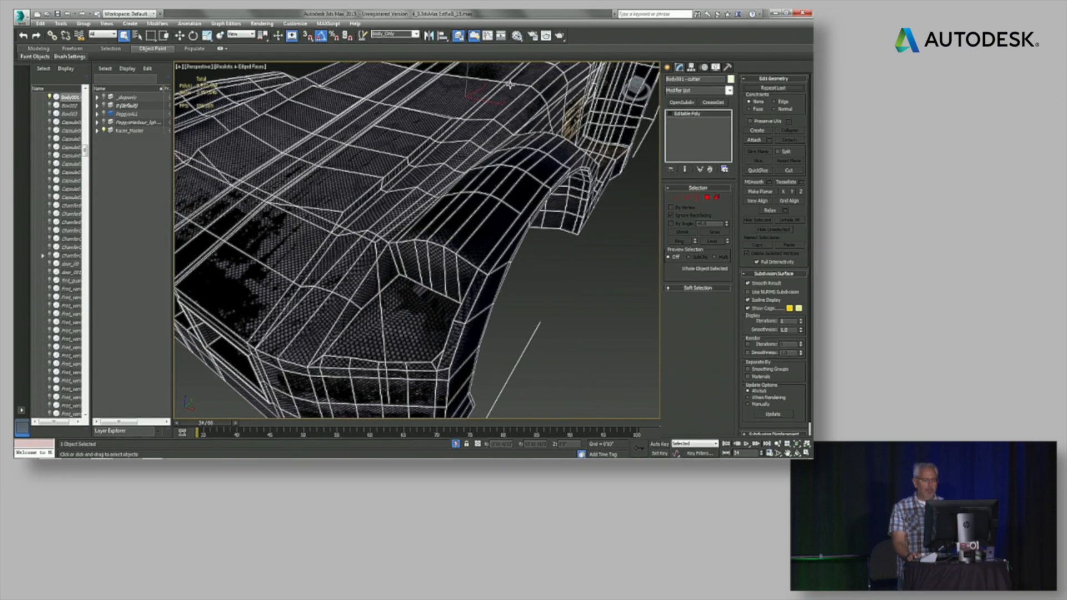
# Enter the Editable Poly's edge level and recall the Light Wells named selection set on the front of the car.
pyautogui.click(687, 196)
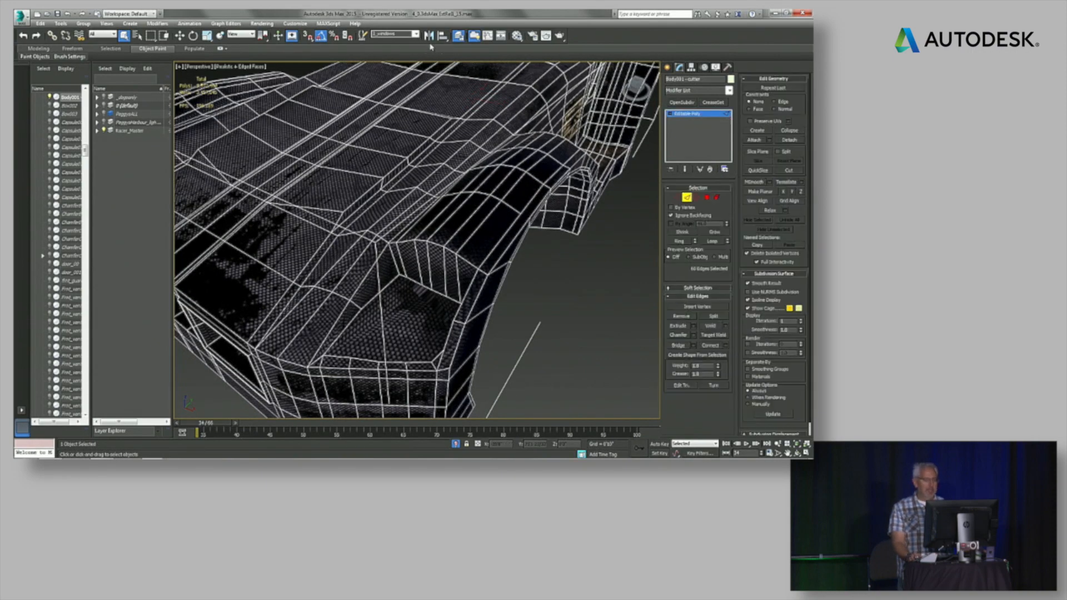
pyautogui.moveTo(383, 119)
pyautogui.keyDown('alt'); pyautogui.mouseDown(button='middle')
pyautogui.moveTo(445, 111)
pyautogui.moveTo(403, 114)
pyautogui.mouseUp(button='middle'); pyautogui.keyUp('alt')
pyautogui.scroll(-5, 408, 117)
pyautogui.click(416, 35)
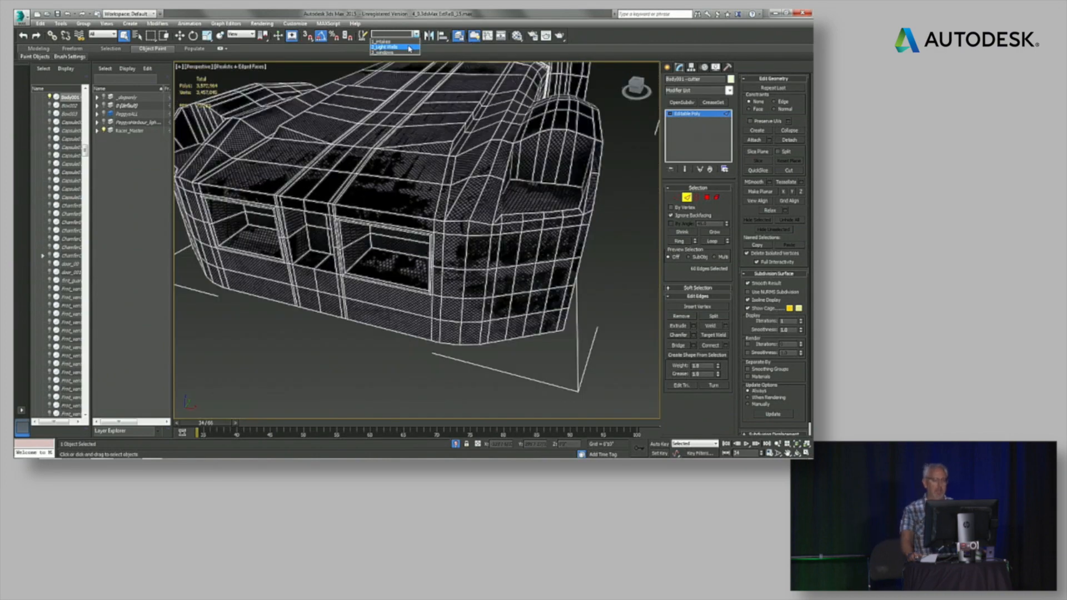
pyautogui.click(399, 48)
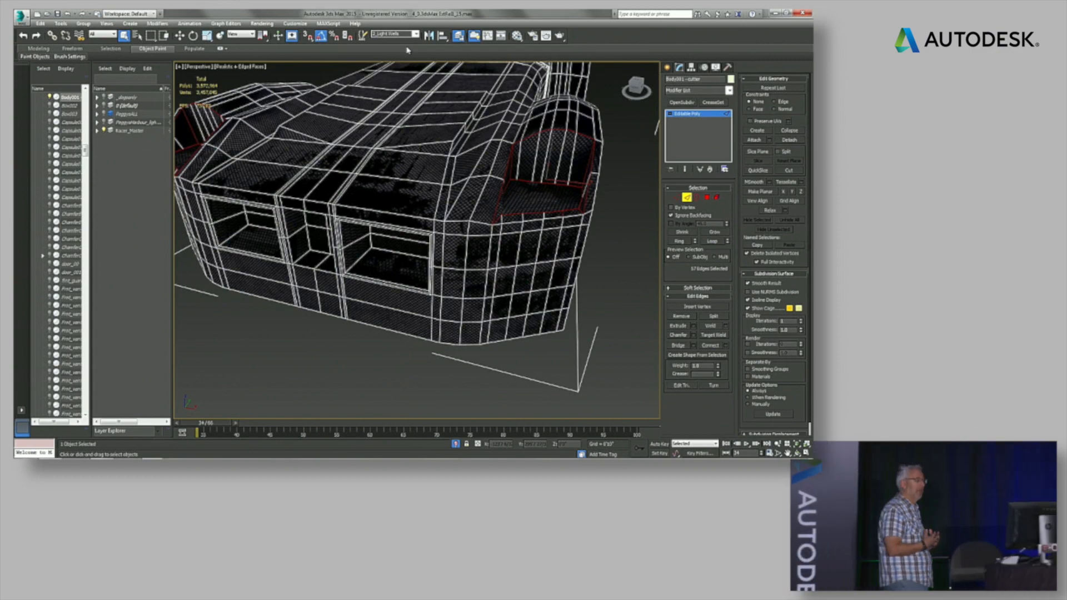
# Recall the windows named edge selection set, inspect the selected window edges, and leave the edge level.
pyautogui.keyDown('alt'); pyautogui.moveTo(462, 75); pyautogui.dragTo(420, 96, button='middle'); pyautogui.keyUp('alt')
pyautogui.click(415, 34)
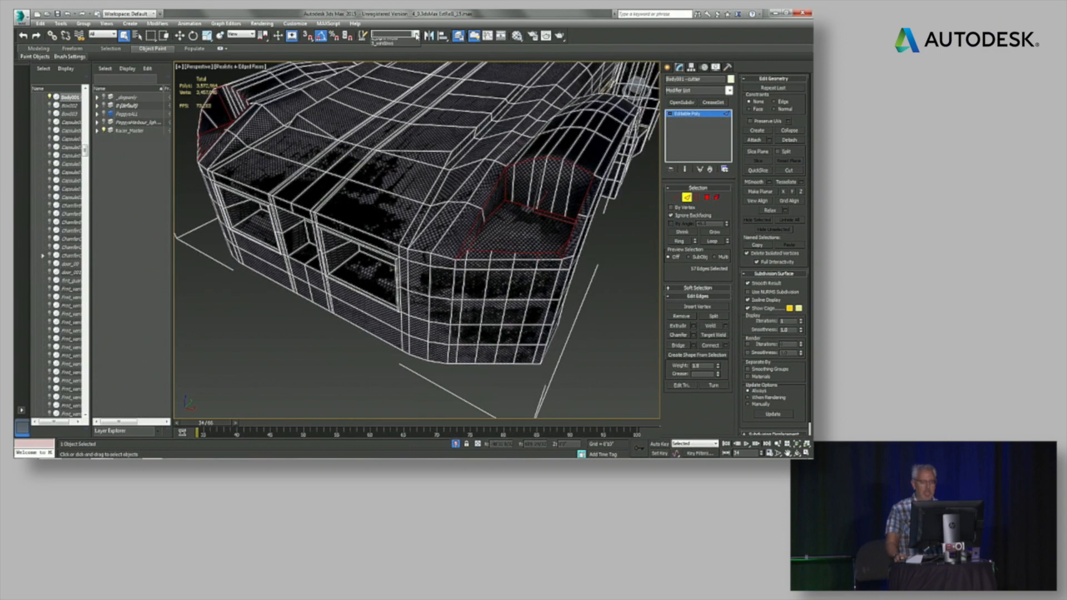
pyautogui.click(396, 56)
pyautogui.scroll(-5, 449, 97)
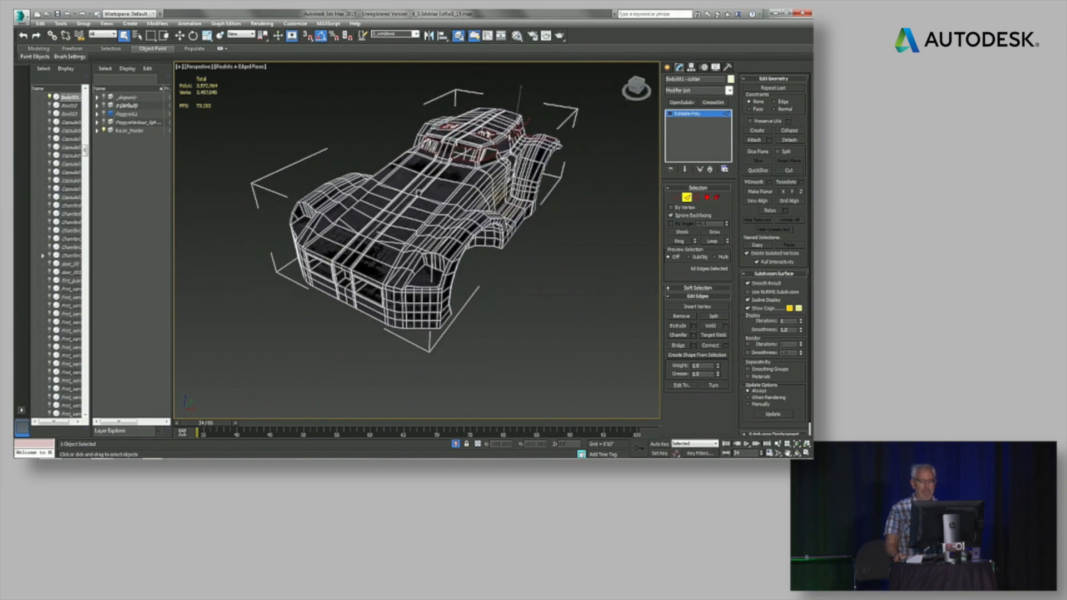
pyautogui.moveTo(402, 199); pyautogui.dragTo(381, 212, button='middle')
pyautogui.scroll(5, 381, 213)
pyautogui.keyDown('alt'); pyautogui.moveTo(431, 179); pyautogui.dragTo(463, 186, button='middle'); pyautogui.keyUp('alt')
pyautogui.click(687, 199)
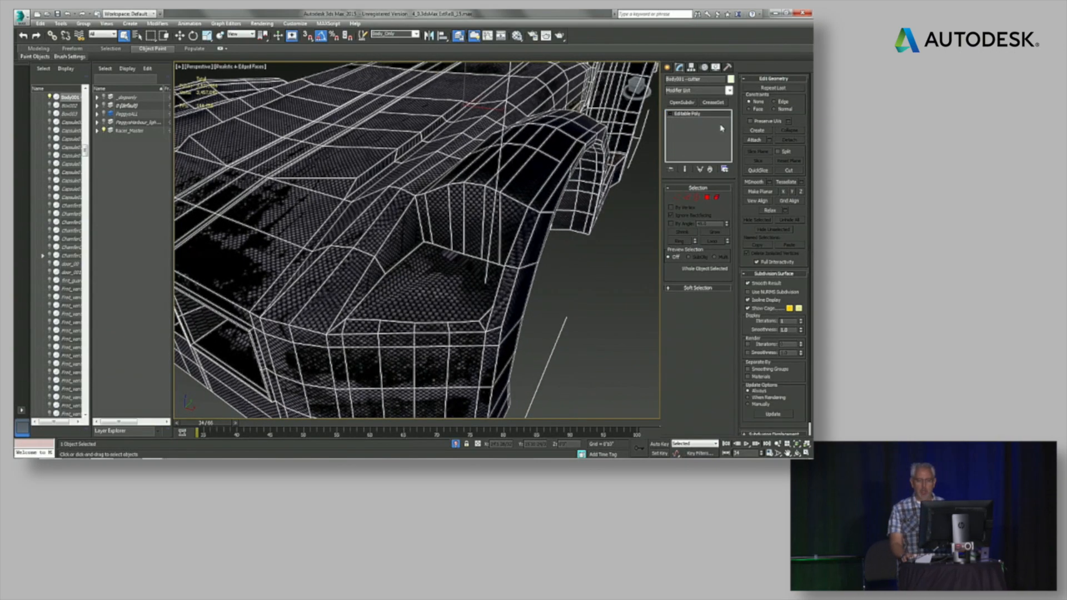
# Add a CreaseSet modifier with OpenSubdiv above it to the car body, and make CreaseSet the active modifier.
pyautogui.click(717, 103)
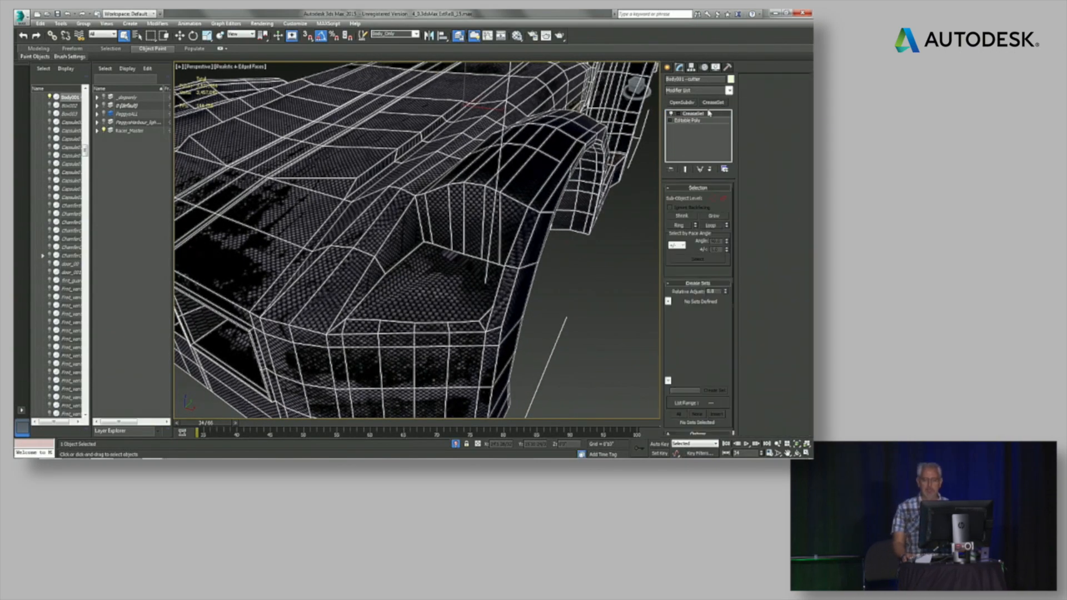
pyautogui.click(691, 104)
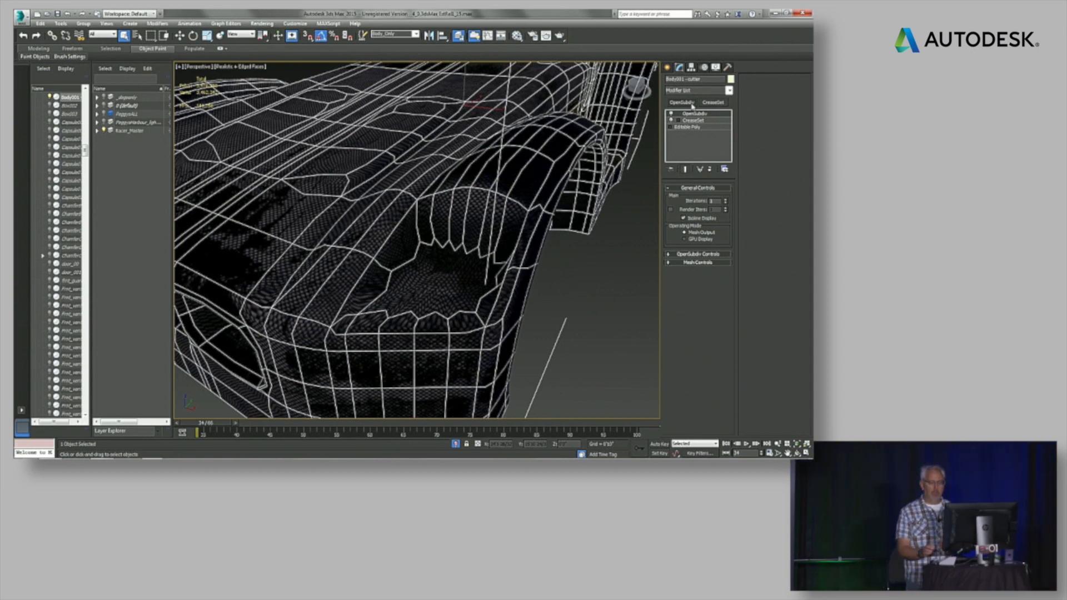
pyautogui.click(692, 121)
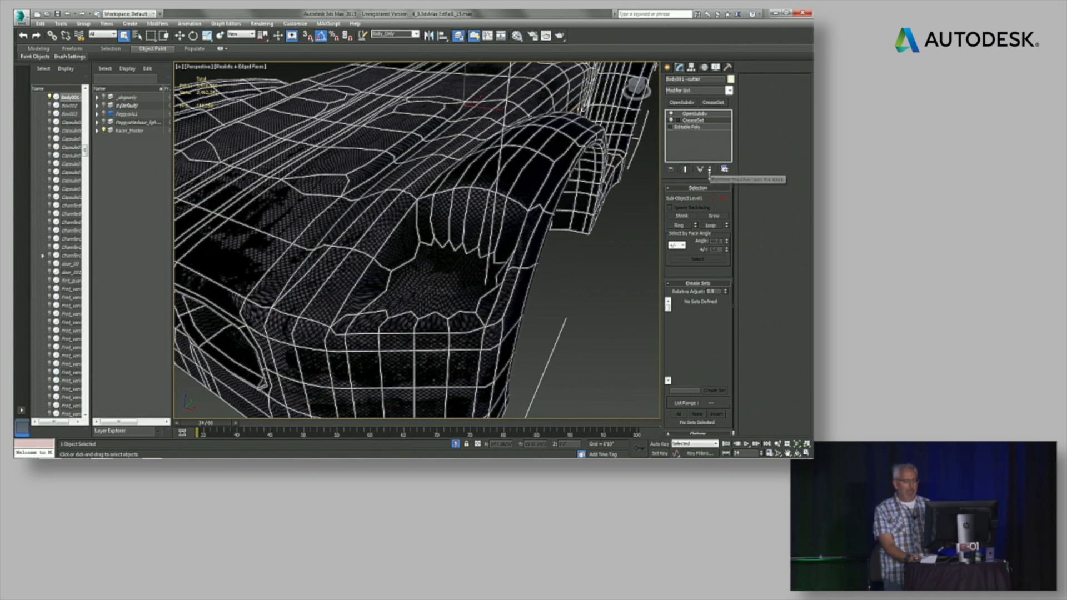
pyautogui.keyDown('alt'); pyautogui.moveTo(606, 196); pyautogui.dragTo(544, 209, button='middle'); pyautogui.keyUp('alt')
pyautogui.scroll(-4, 564, 211)
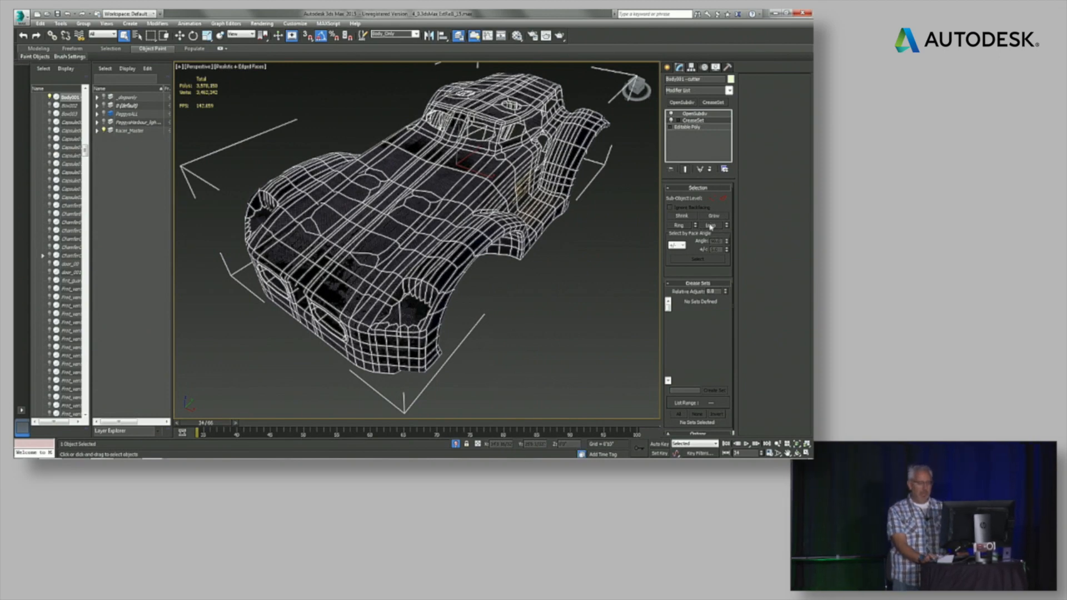
# Enter the CreaseSet modifier's edge level and select the car body's edges by a 90-degree face angle with zero tolerance.
pyautogui.click(723, 198)
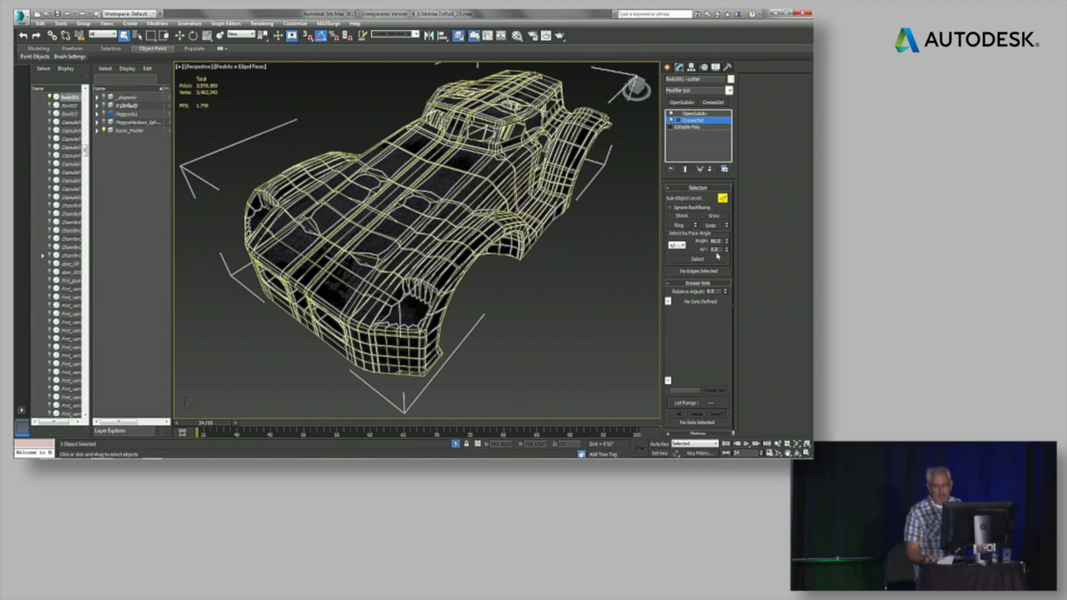
pyautogui.doubleClick(720, 249)
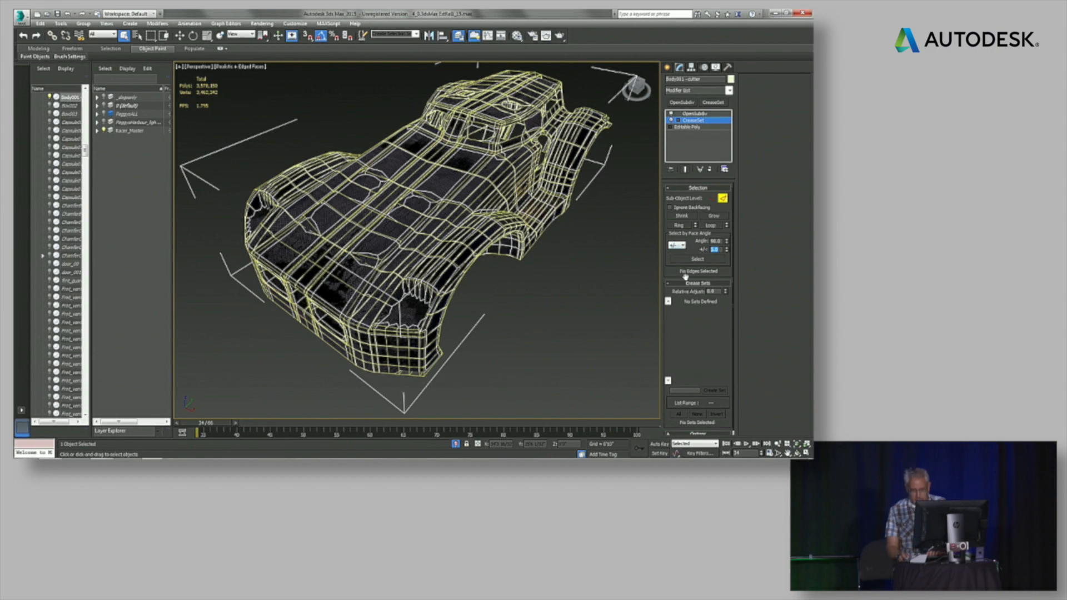
pyautogui.click(697, 259)
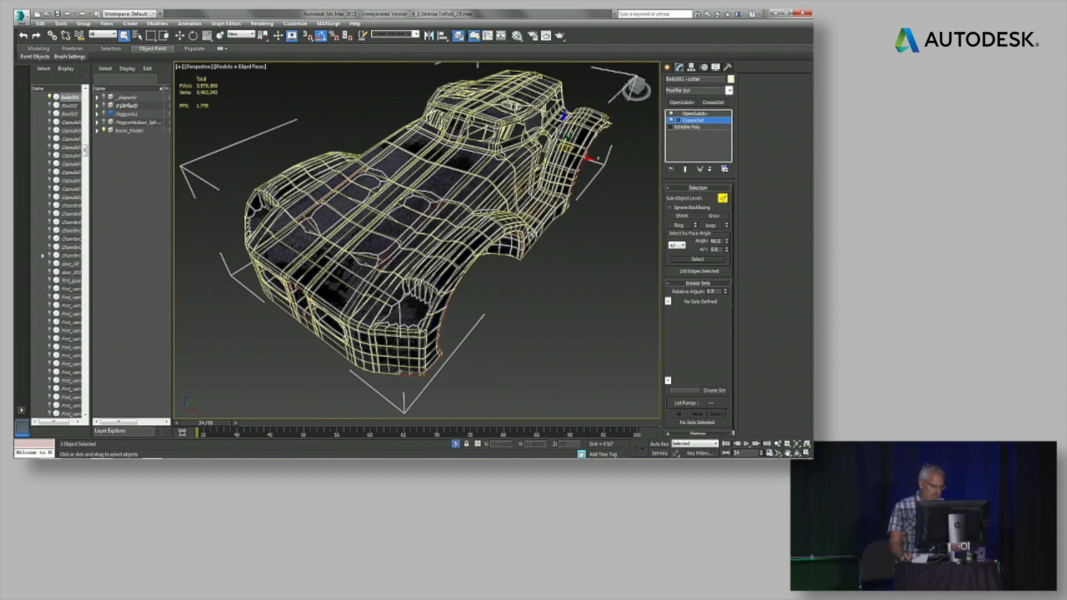
pyautogui.keyDown('alt'); pyautogui.moveTo(516, 226); pyautogui.dragTo(532, 211, button='middle'); pyautogui.keyUp('alt')
# Set the face angle tolerance to 20, reselect the edges, and inspect the selection around the front fender and wheel arch.
pyautogui.doubleClick(717, 249)
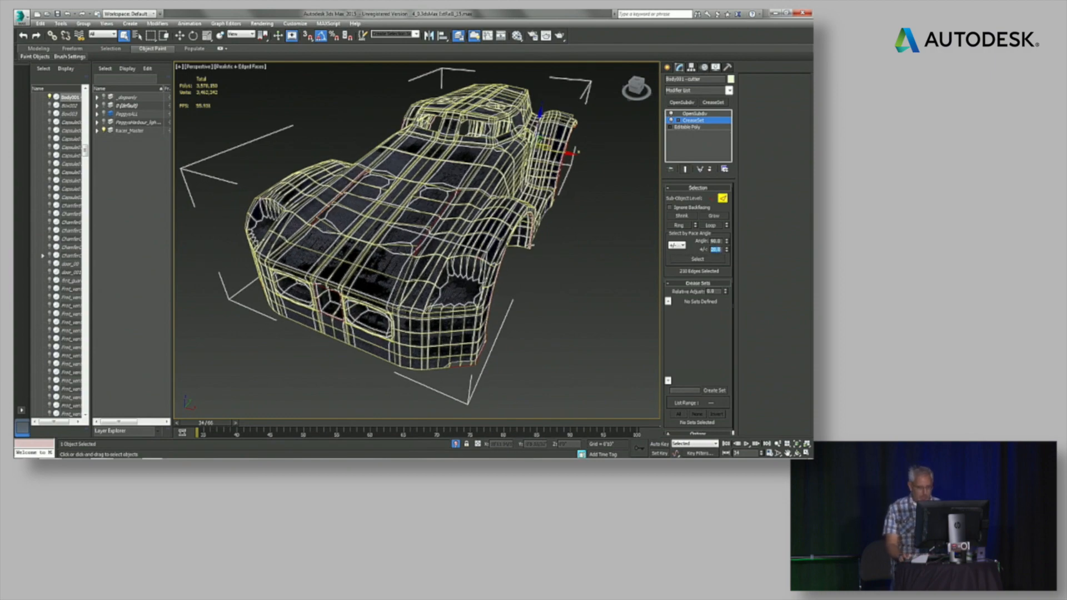
pyautogui.keyDown('alt'); pyautogui.moveTo(420, 267); pyautogui.dragTo(660, 261, button='middle'); pyautogui.keyUp('alt')
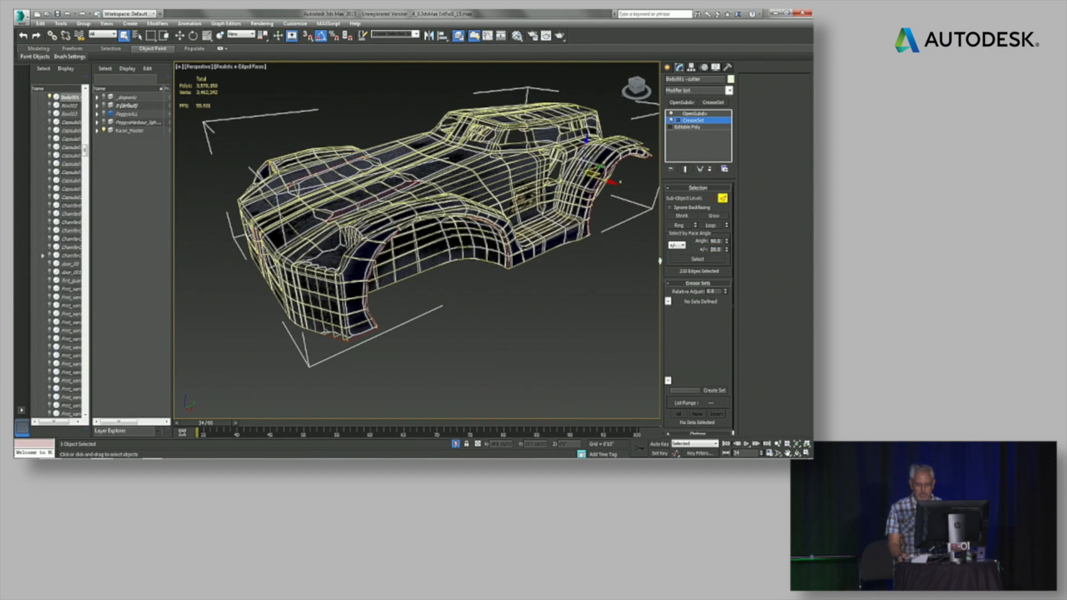
pyautogui.click(688, 259)
pyautogui.scroll(10, 445, 267)
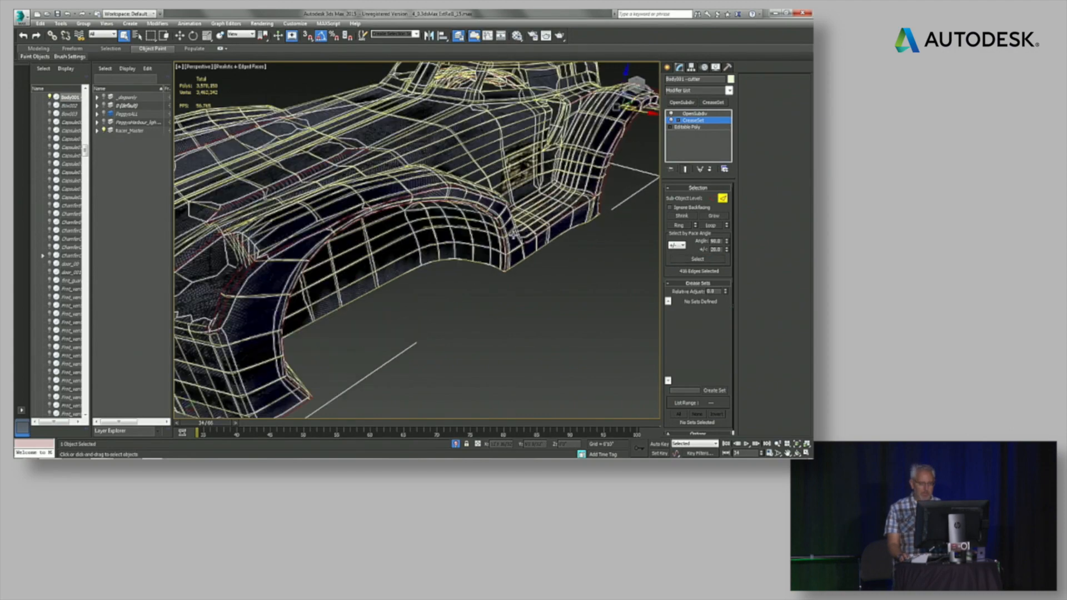
pyautogui.moveTo(445, 266)
pyautogui.keyDown('alt'); pyautogui.mouseDown(button='middle')
pyautogui.moveTo(497, 210)
pyautogui.moveTo(493, 257)
pyautogui.moveTo(470, 253)
pyautogui.moveTo(459, 265)
pyautogui.mouseUp(button='middle'); pyautogui.keyUp('alt')
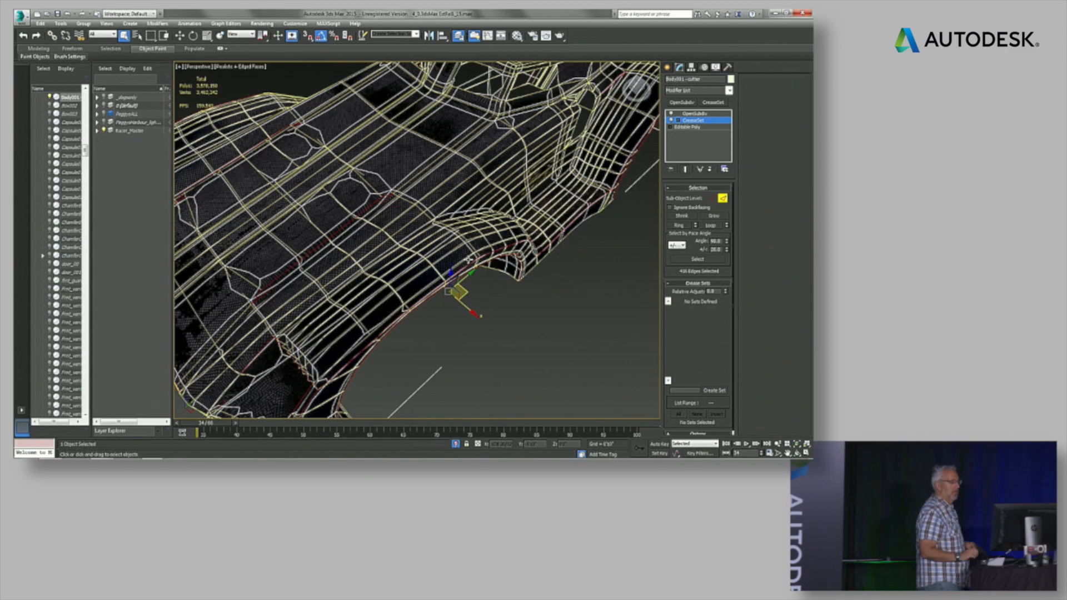
pyautogui.keyDown('alt'); pyautogui.moveTo(458, 242); pyautogui.dragTo(465, 198, button='middle'); pyautogui.keyUp('alt')
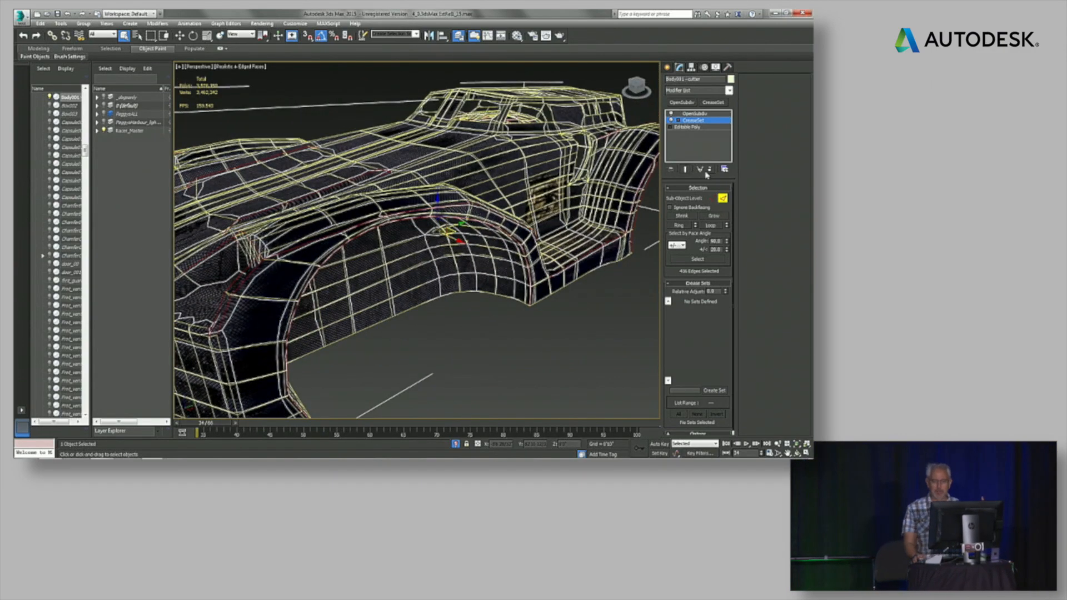
# Raise the iterations of the car body's OpenSubdiv modifier by one.
pyautogui.click(696, 114)
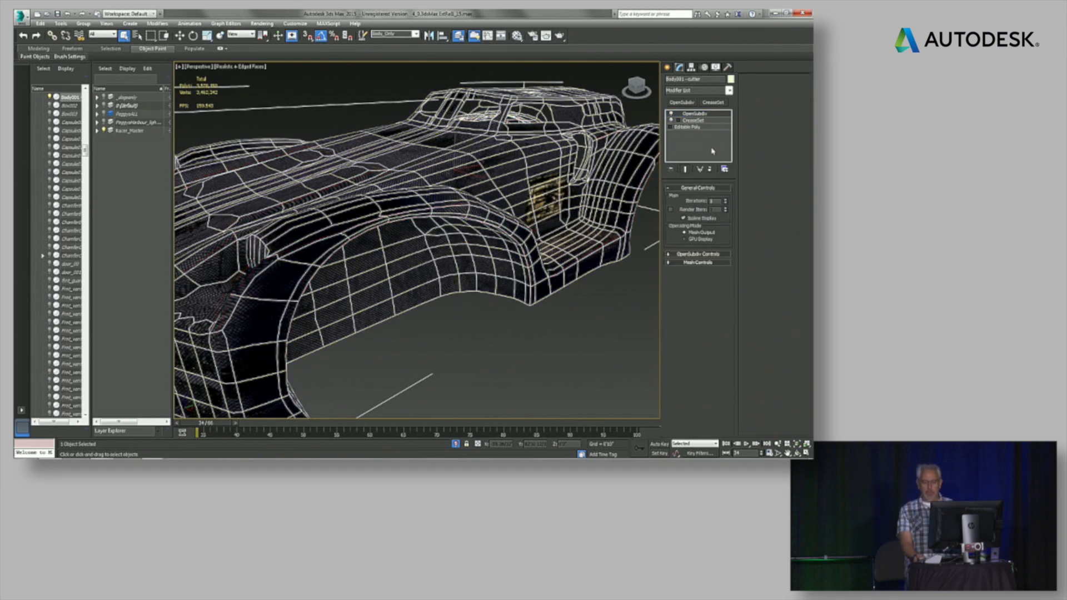
pyautogui.click(726, 201)
# Create a crease set named edge from the selected edges in CreaseSet and set its crease value to 0.07.
pyautogui.click(701, 121)
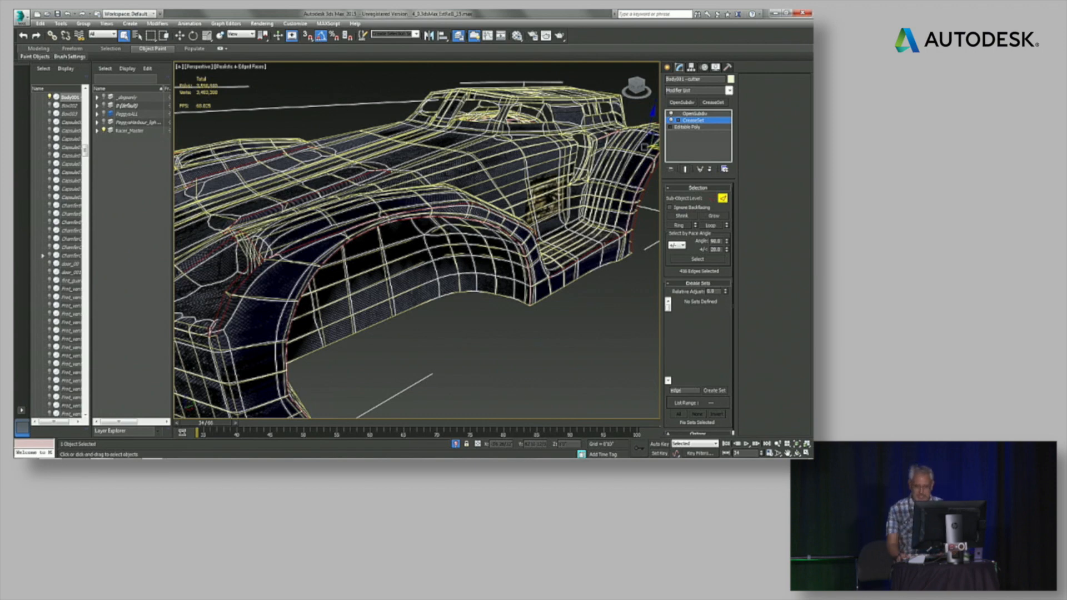
pyautogui.click(715, 390)
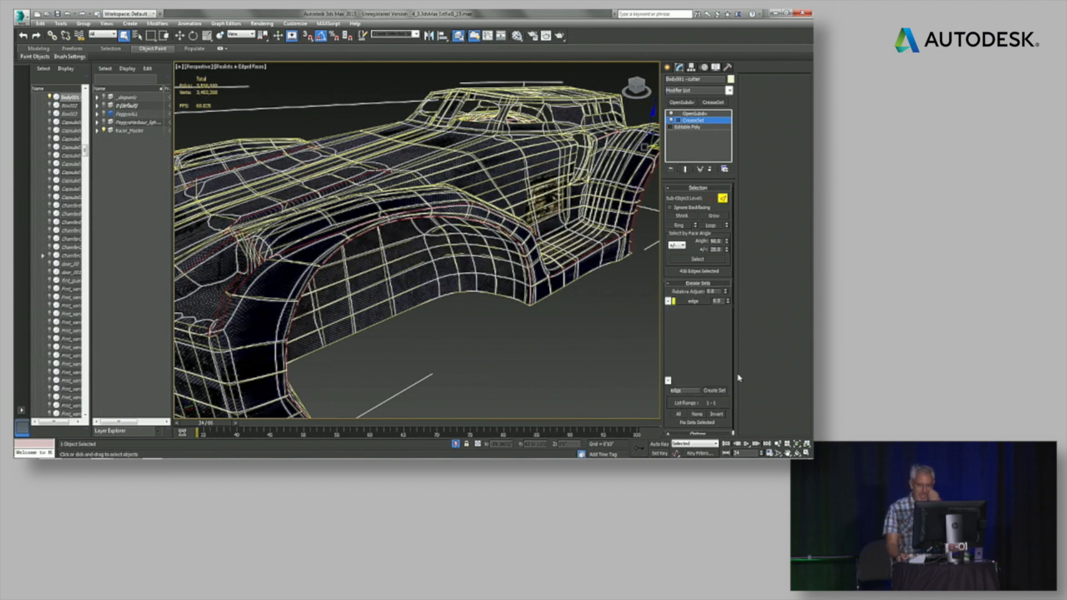
pyautogui.moveTo(728, 302)
pyautogui.mouseDown()
pyautogui.moveTo(728, 269)
pyautogui.moveTo(728, 309)
pyautogui.mouseUp()
pyautogui.keyDown('alt'); pyautogui.moveTo(459, 269); pyautogui.dragTo(654, 272, button='middle'); pyautogui.keyUp('alt')
pyautogui.scroll(3, 528, 267)
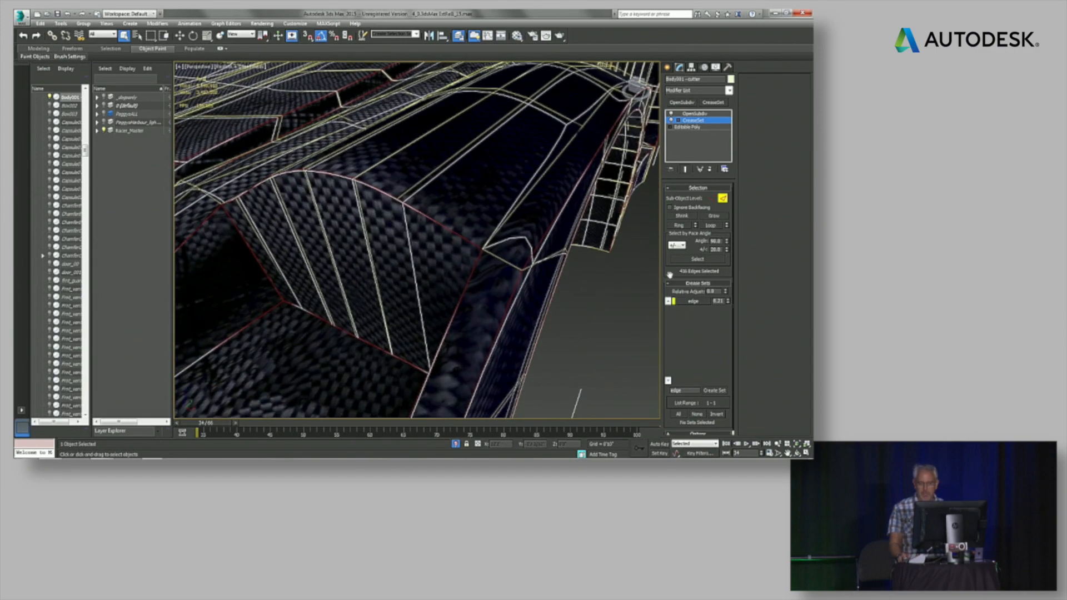
pyautogui.click(727, 304)
pyautogui.moveTo(728, 305); pyautogui.dragTo(728, 308)
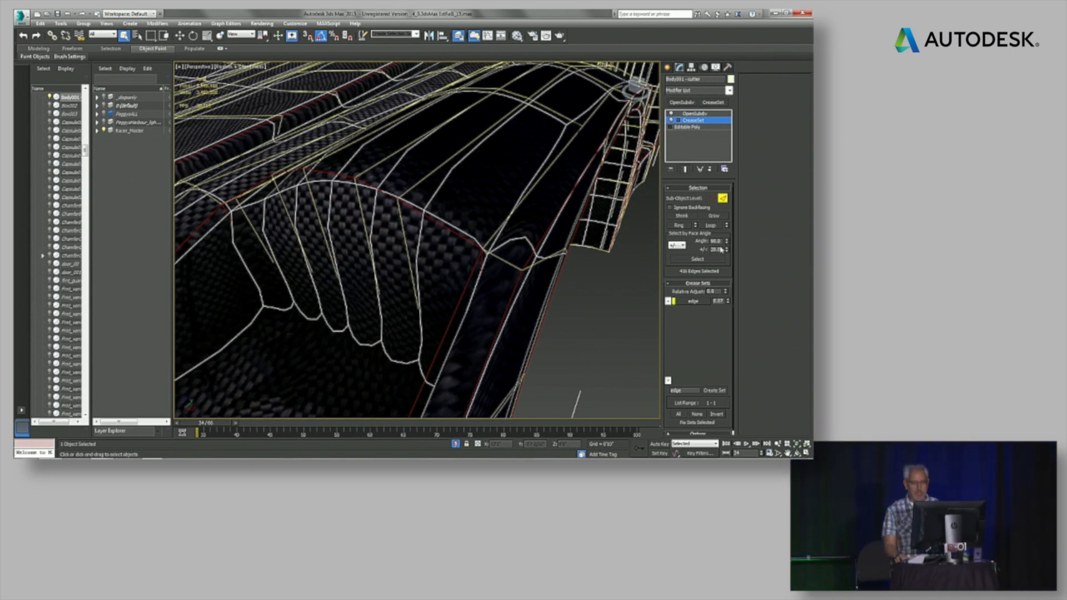
# Delete the edge crease set and leave the edge level.
pyautogui.rightClick(698, 303)
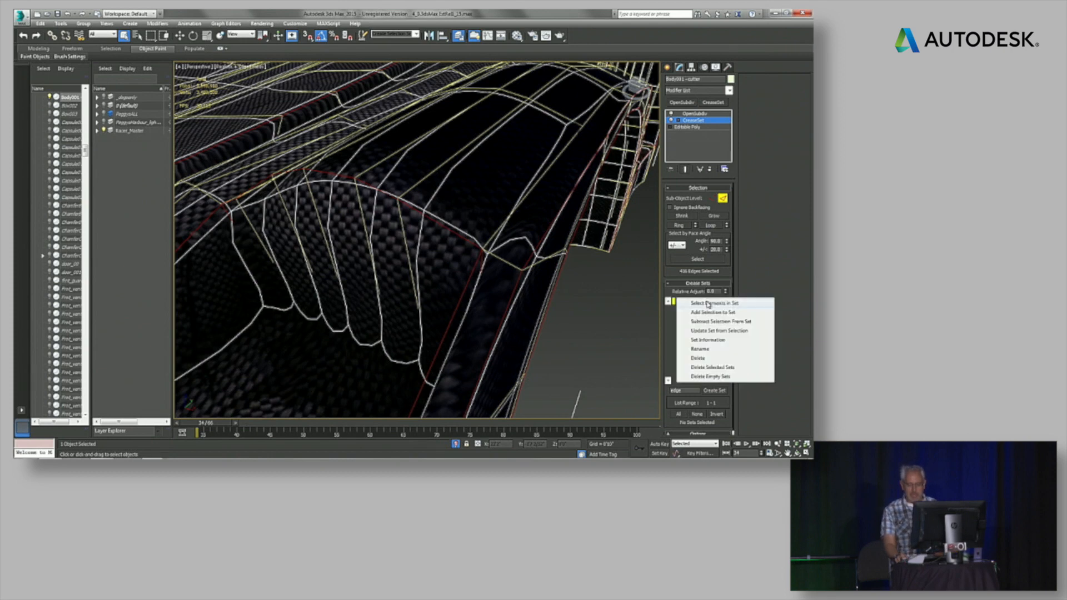
pyautogui.click(698, 359)
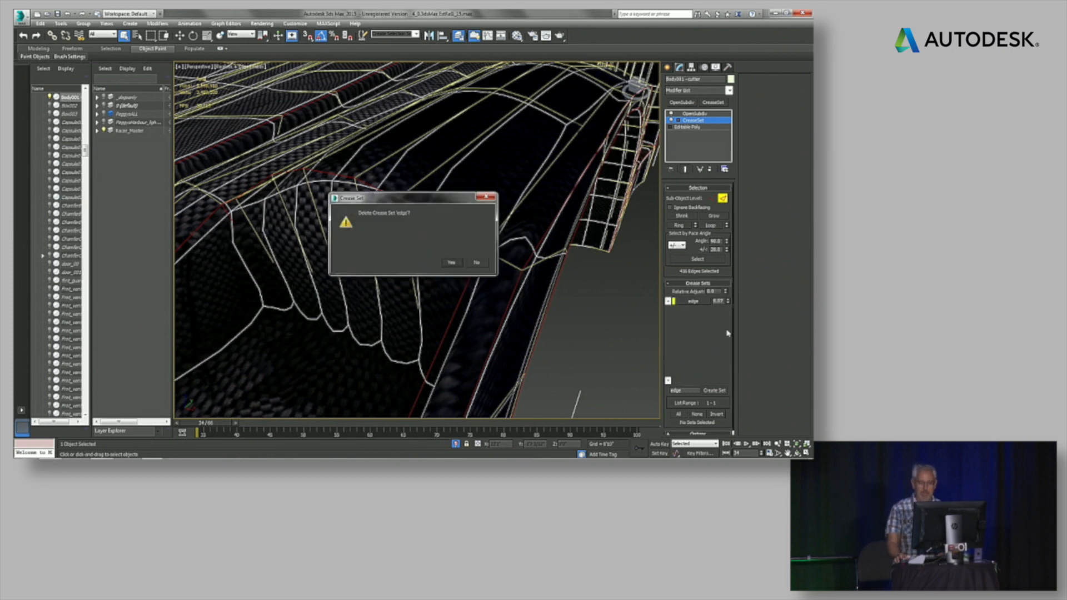
pyautogui.click(451, 264)
pyautogui.moveTo(443, 226)
pyautogui.keyDown('alt'); pyautogui.mouseDown(button='middle')
pyautogui.moveTo(450, 207)
pyautogui.moveTo(424, 233)
pyautogui.moveTo(443, 227)
pyautogui.mouseUp(button='middle'); pyautogui.keyUp('alt')
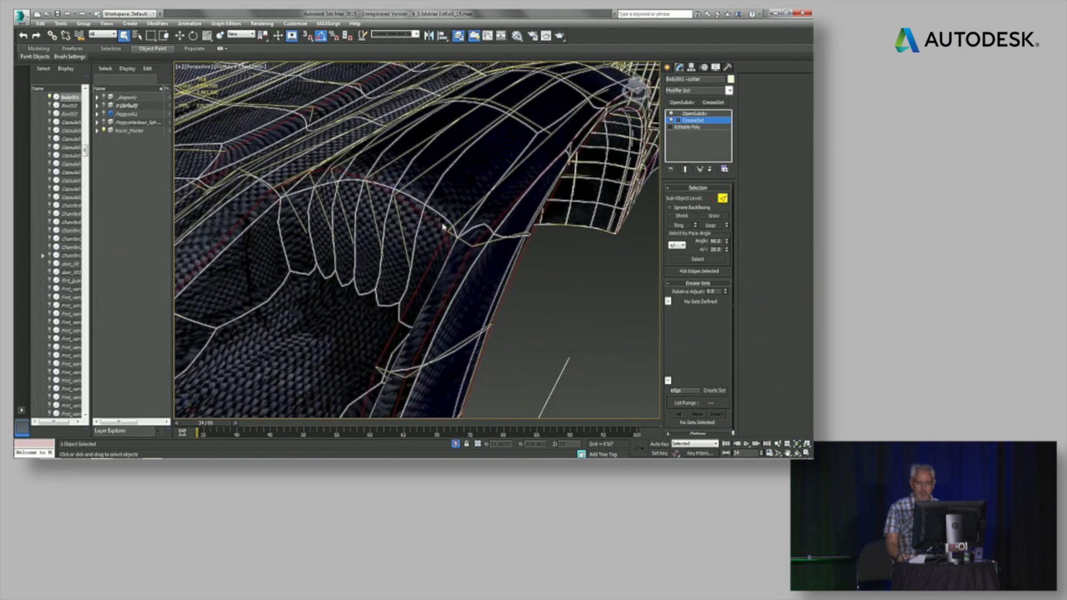
pyautogui.click(722, 199)
# Expand the CreaseSet options and auto-generate crease sets for the car body.
pyautogui.keyDown('alt'); pyautogui.moveTo(382, 203); pyautogui.dragTo(535, 185, button='middle'); pyautogui.keyUp('alt')
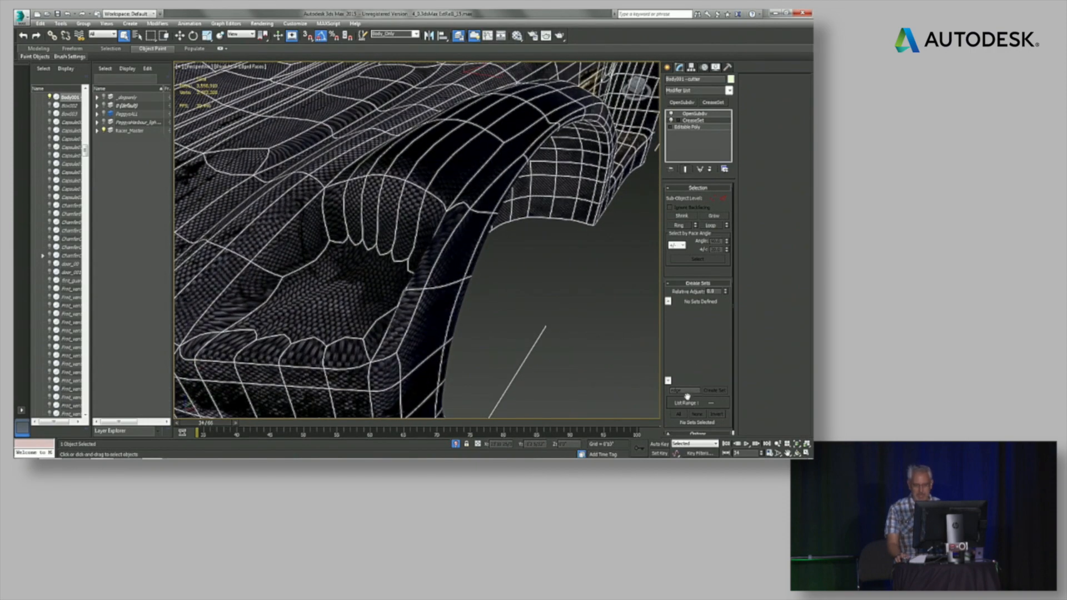
pyautogui.scroll(-1, 694, 290)
pyautogui.click(711, 432)
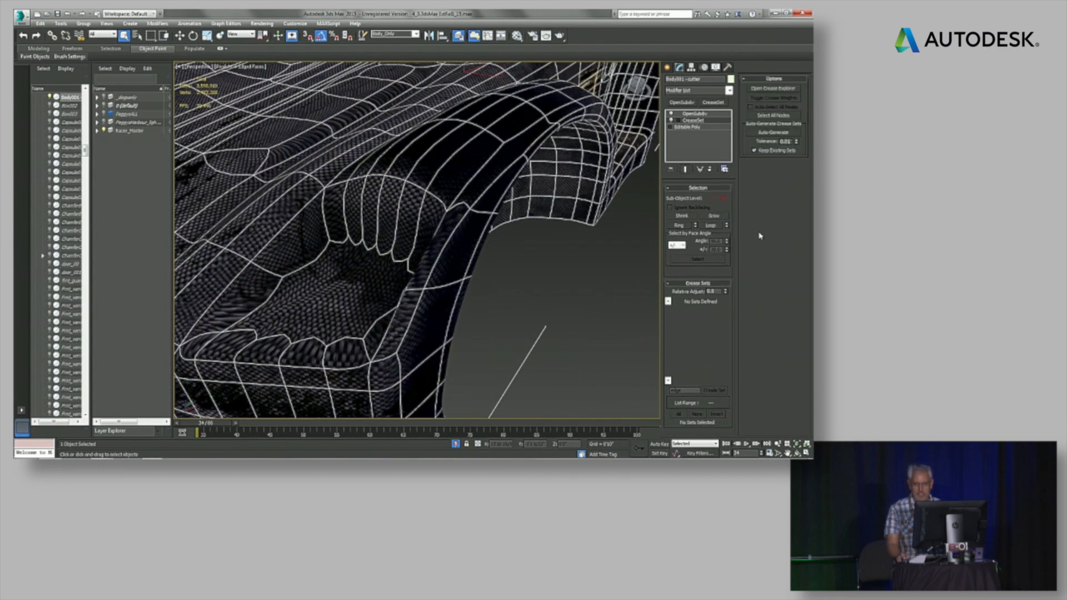
pyautogui.click(774, 134)
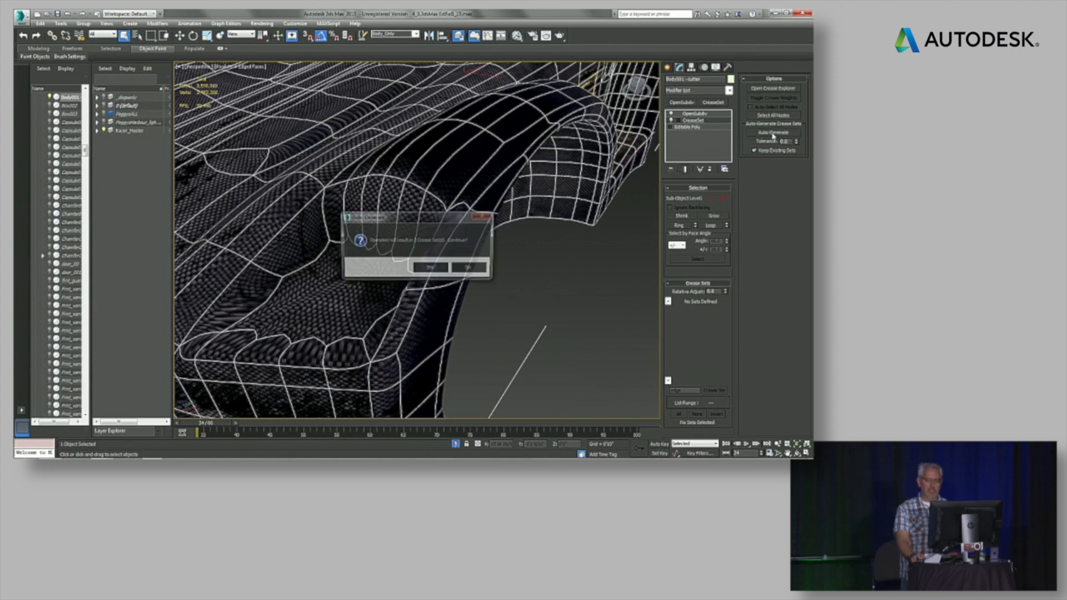
pyautogui.click(430, 270)
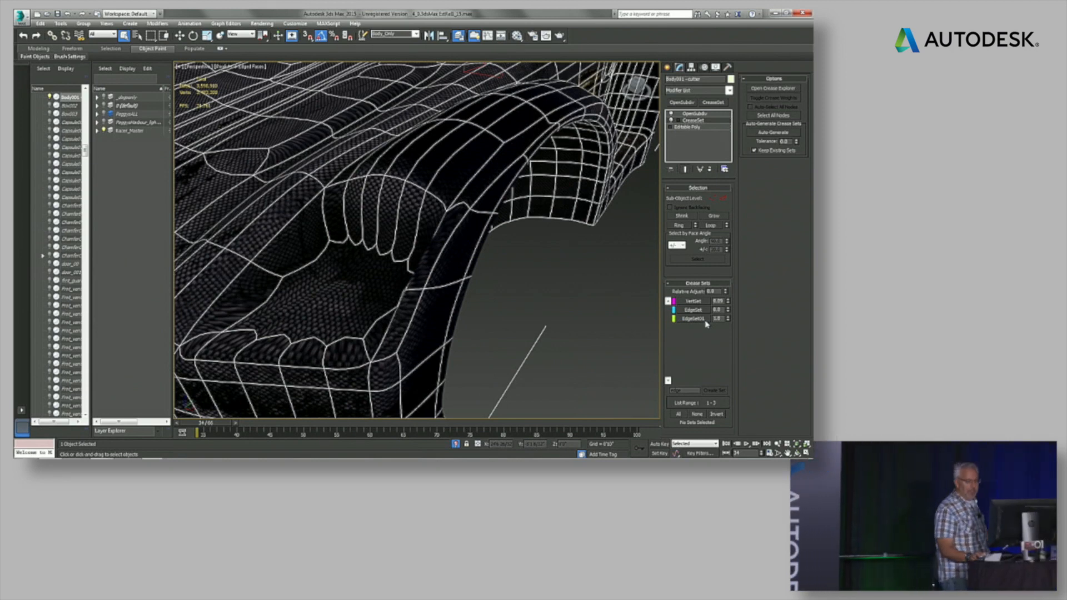
# Set the crease value of EdgeSet to 0.2, check the OpenSubdiv modifier's settings, and return to CreaseSet.
pyautogui.click(707, 311)
pyautogui.moveTo(729, 312)
pyautogui.mouseDown()
pyautogui.moveTo(729, 299)
pyautogui.moveTo(729, 309)
pyautogui.mouseUp()
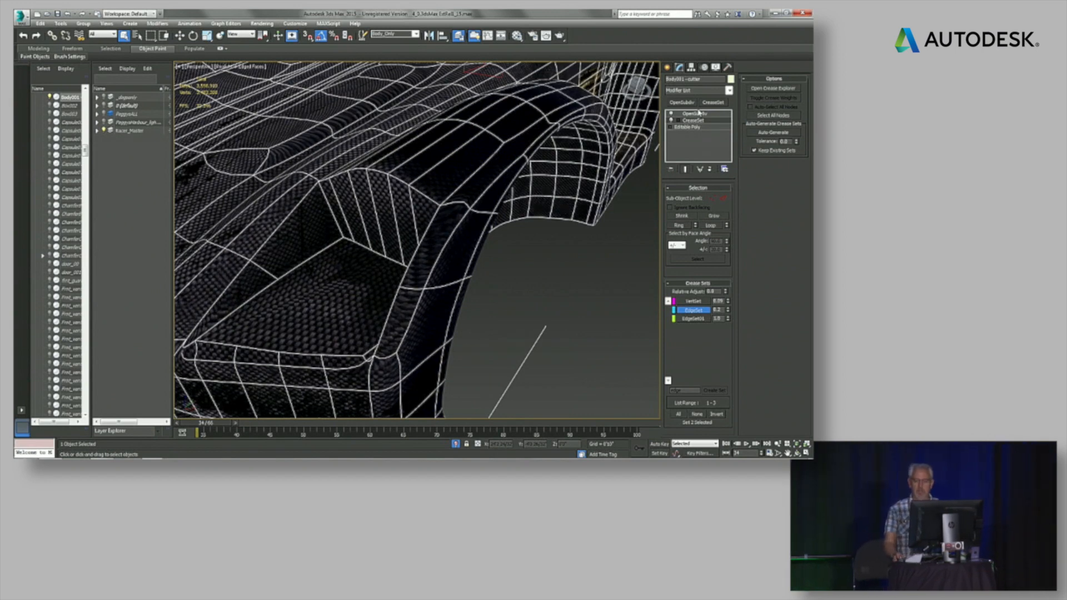
pyautogui.click(699, 113)
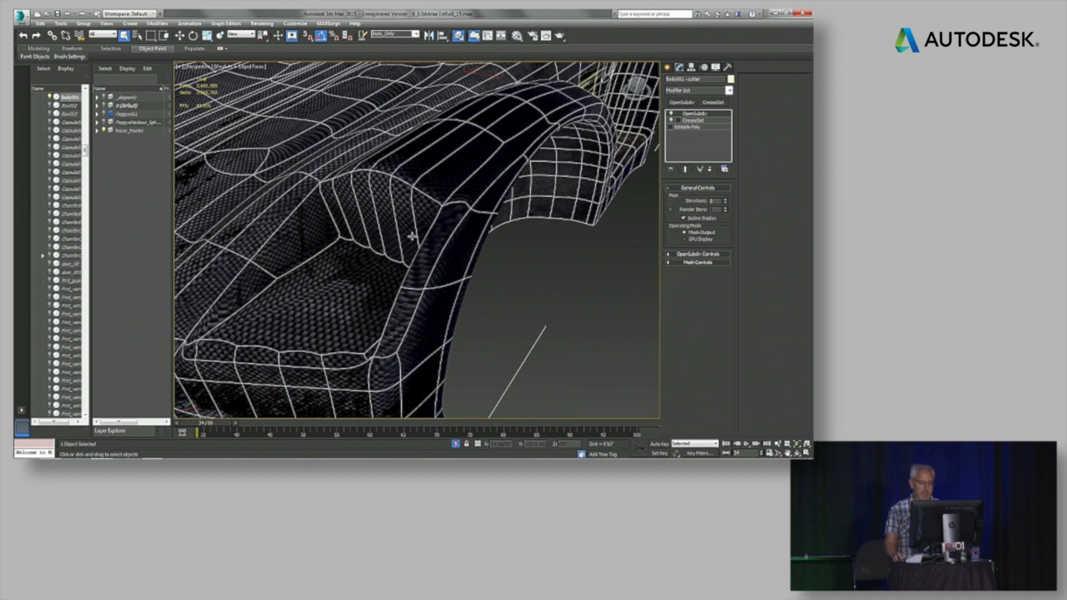
pyautogui.click(695, 121)
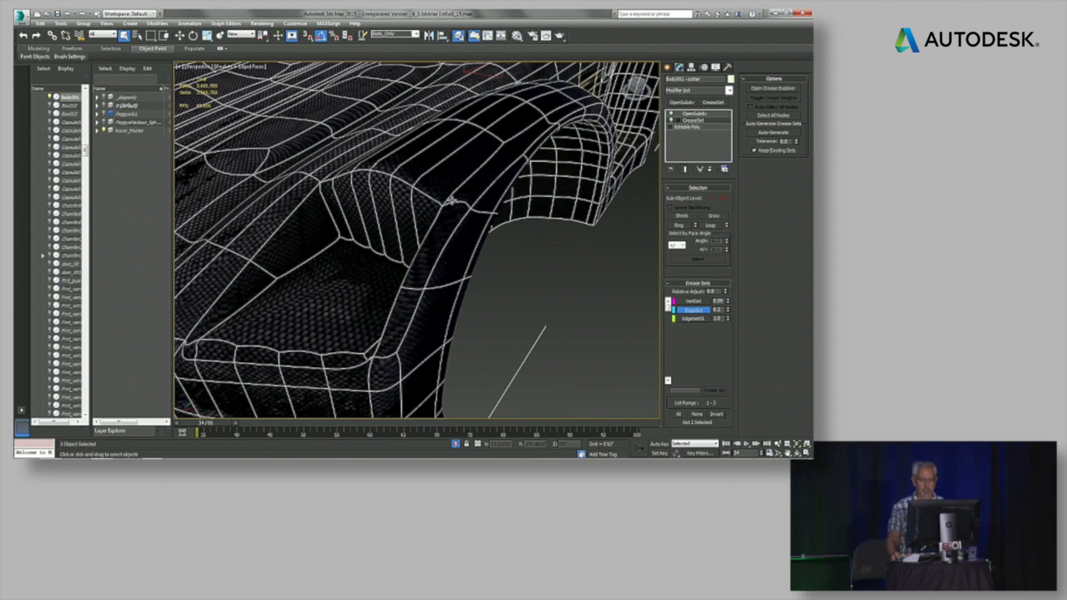
# Add VertSet to the highlighted EdgeSet in the crease set list and select the elements belonging to VertSet.
pyautogui.scroll(-5, 449, 204)
pyautogui.keyDown('alt'); pyautogui.moveTo(448, 205); pyautogui.dragTo(517, 229, button='middle'); pyautogui.keyUp('alt')
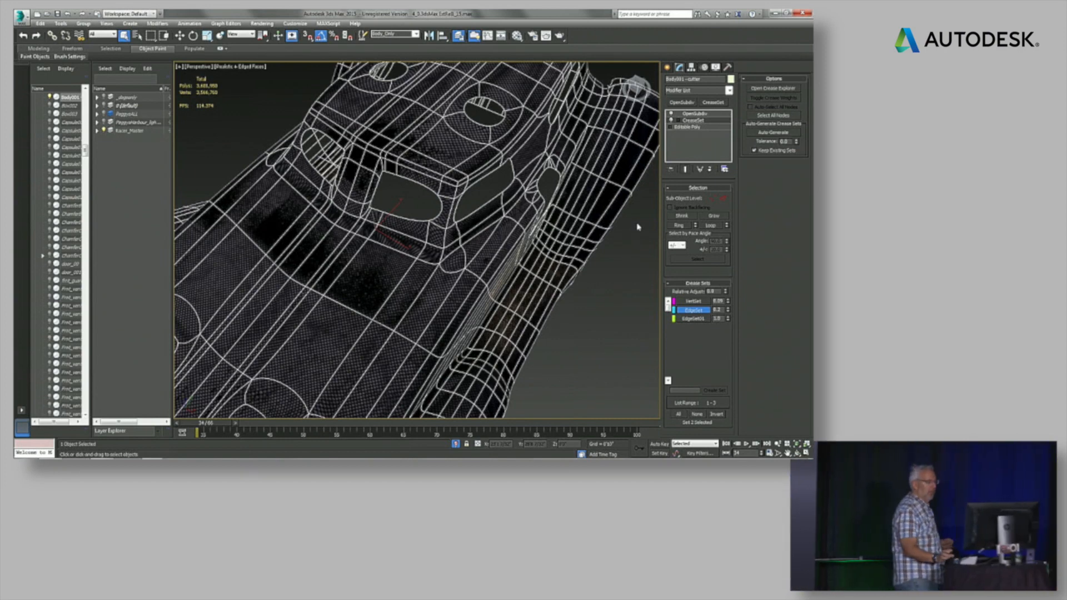
pyautogui.keyDown('ctrl'); pyautogui.click(687, 301); pyautogui.keyUp('ctrl')
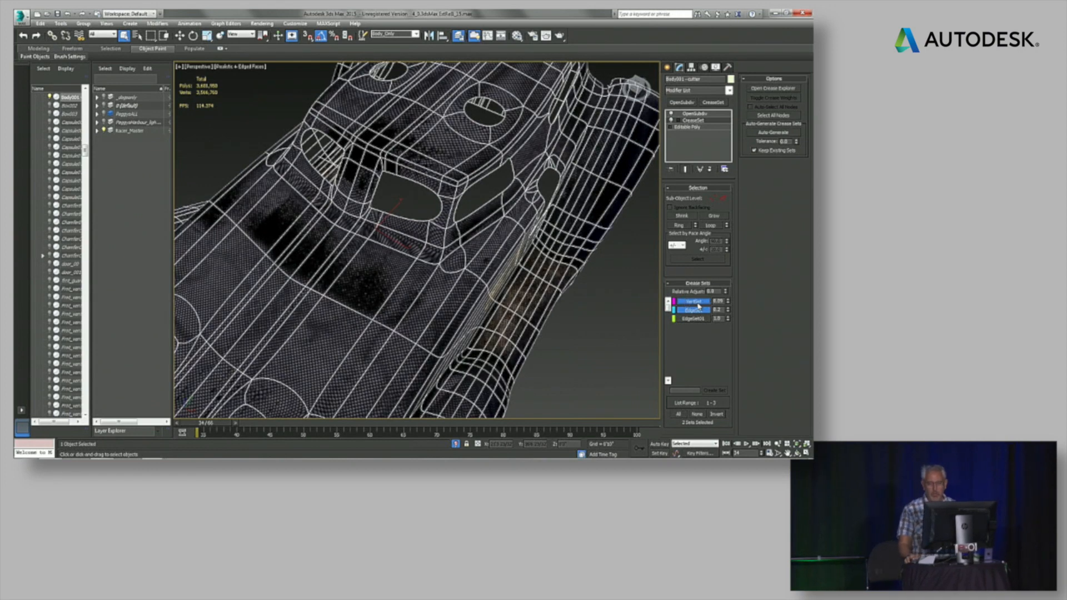
pyautogui.rightClick(698, 306)
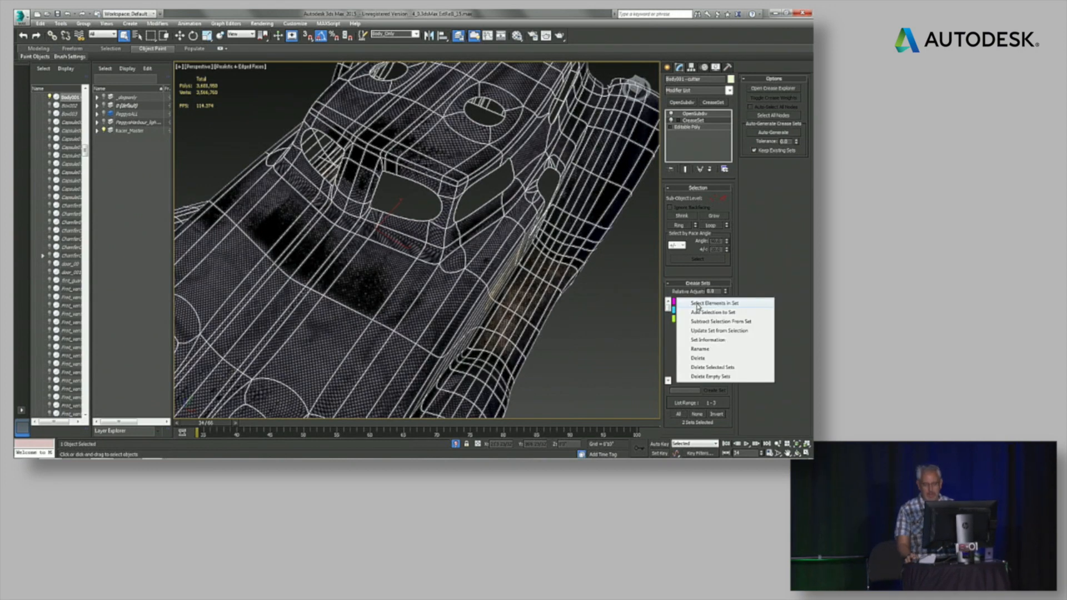
pyautogui.click(701, 304)
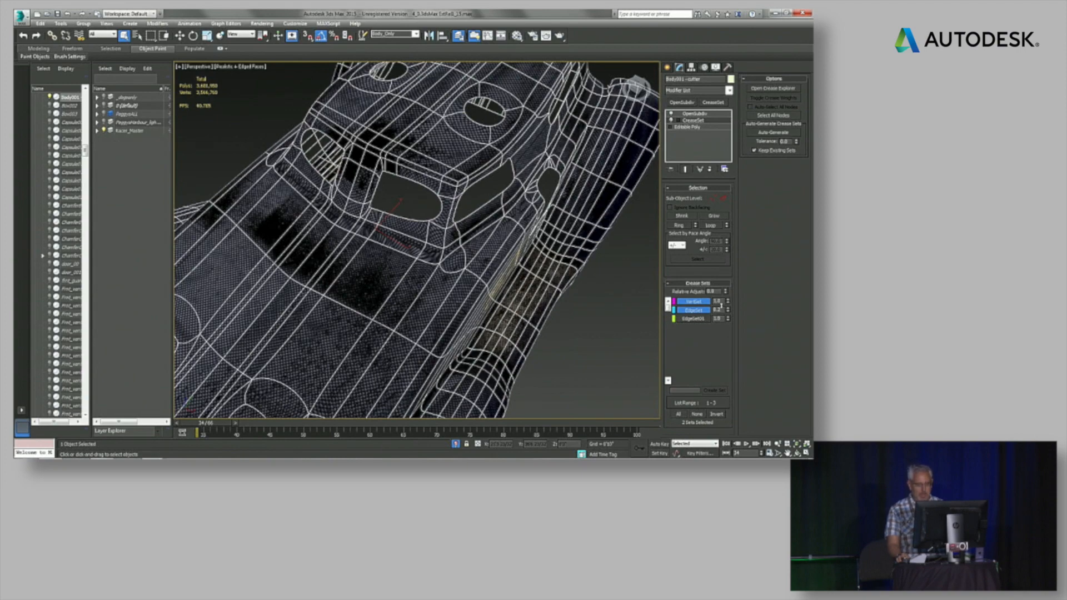
# Set the crease value of VertSet to 1.0, checking its effect on the corners of the side window.
pyautogui.scroll(8, 512, 217)
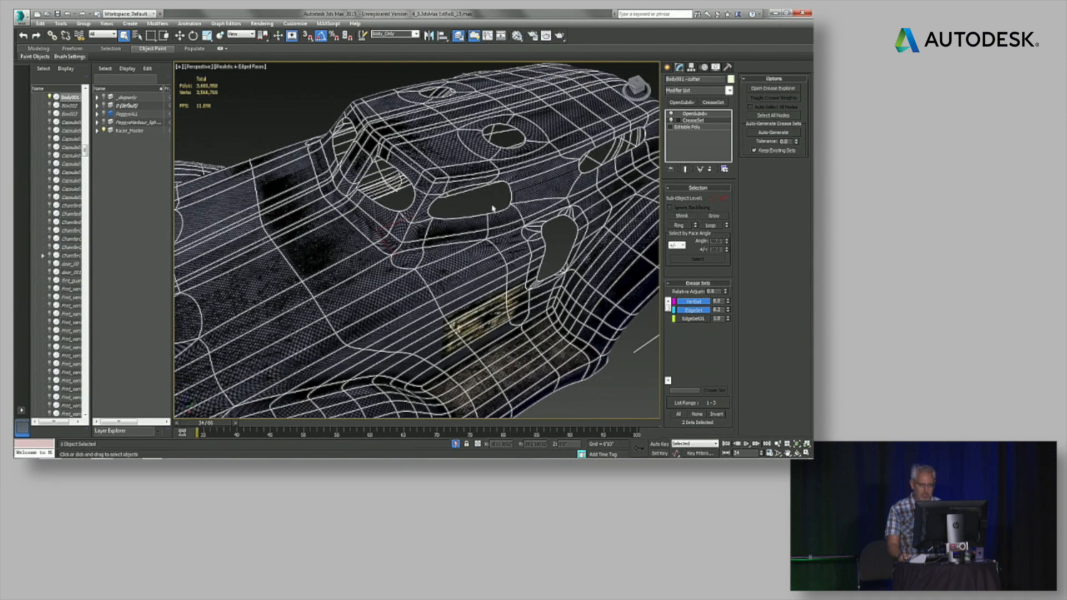
pyautogui.scroll(-1, 496, 230)
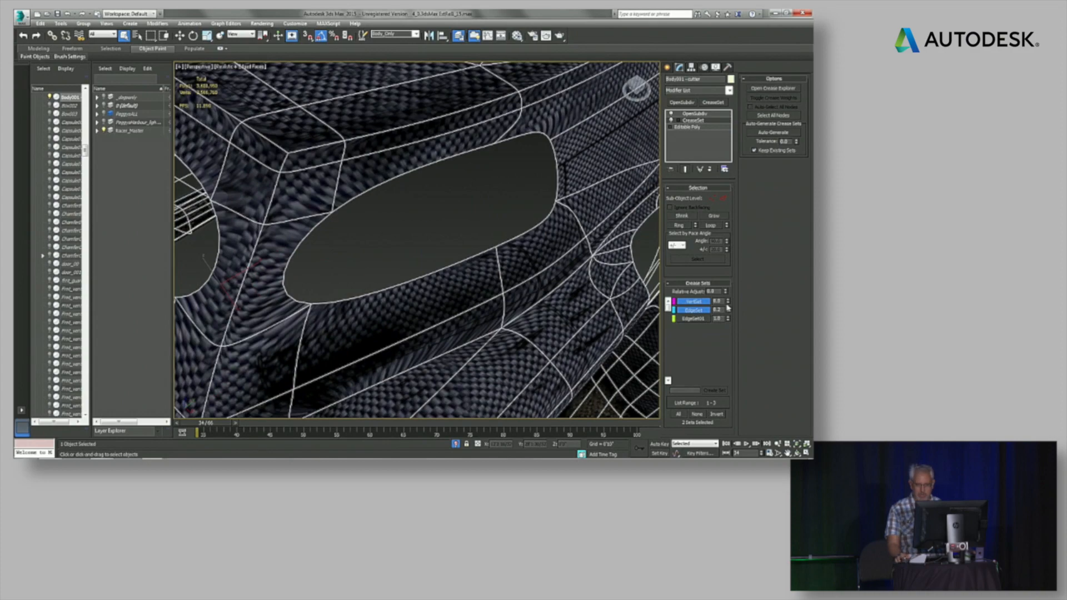
pyautogui.moveTo(723, 261); pyautogui.dragTo(722, 250)
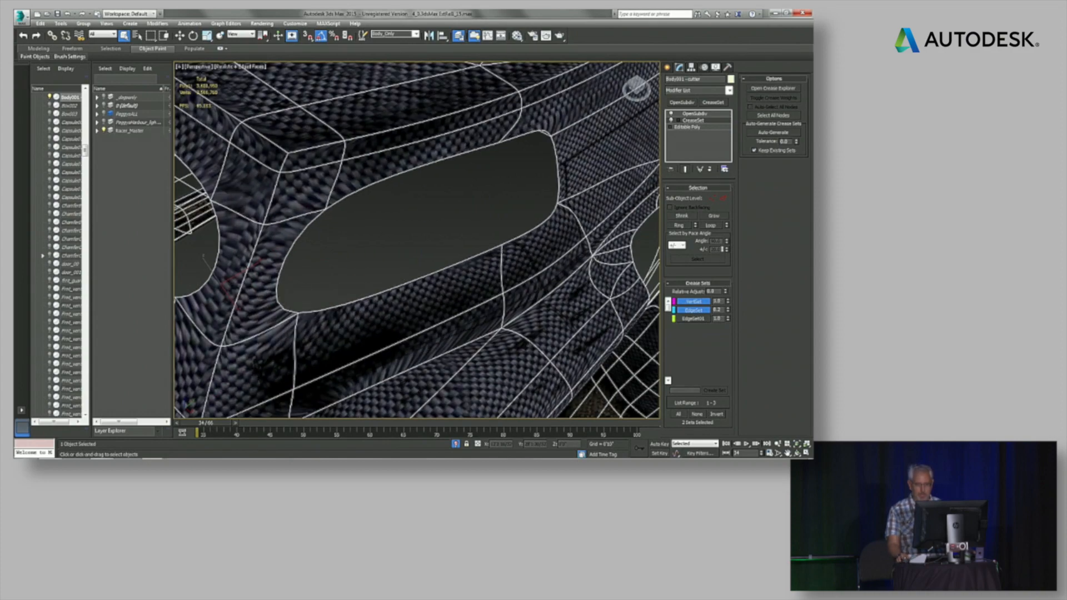
pyautogui.scroll(-5, 511, 205)
pyautogui.moveTo(515, 210)
pyautogui.keyDown('alt'); pyautogui.mouseDown(button='middle')
pyautogui.moveTo(492, 205)
pyautogui.moveTo(499, 224)
pyautogui.mouseUp(button='middle'); pyautogui.keyUp('alt')
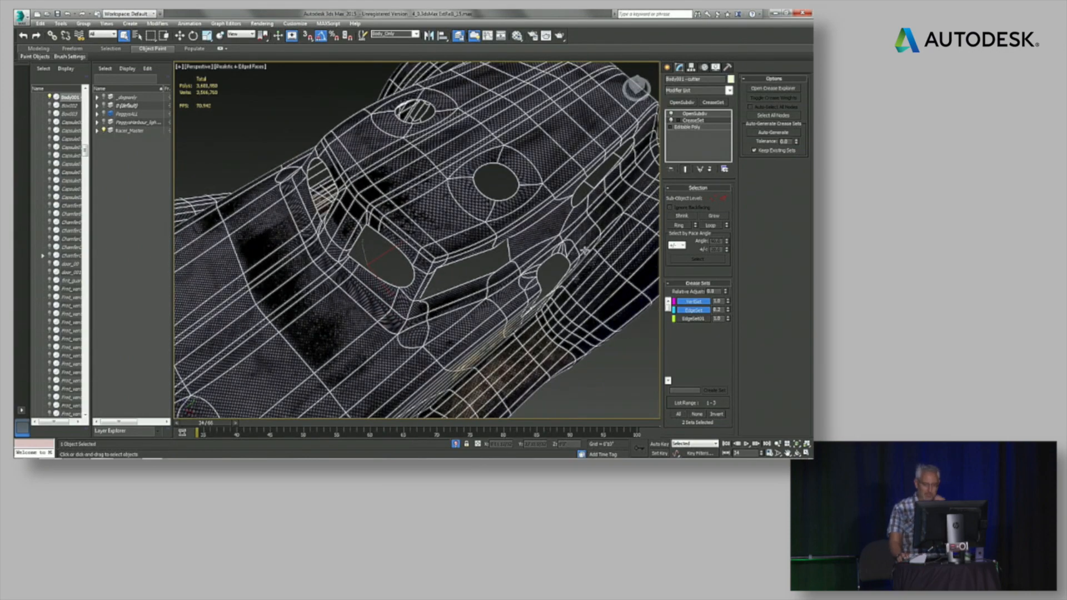
# Select the four vertices around the round roof opening, add them to the VertSet crease set, and leave vertex editing.
pyautogui.keyDown('ctrl'); pyautogui.click(700, 311); pyautogui.keyUp('ctrl')
pyautogui.click(713, 198)
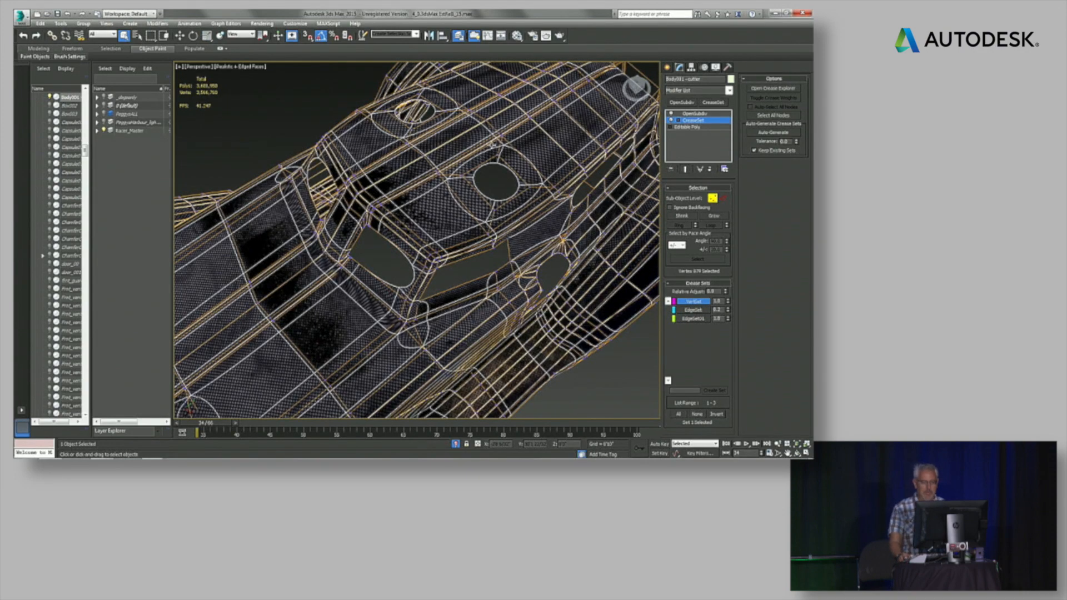
pyautogui.click(501, 160)
pyautogui.keyDown('ctrl'); pyautogui.click(483, 167); pyautogui.keyUp('ctrl')
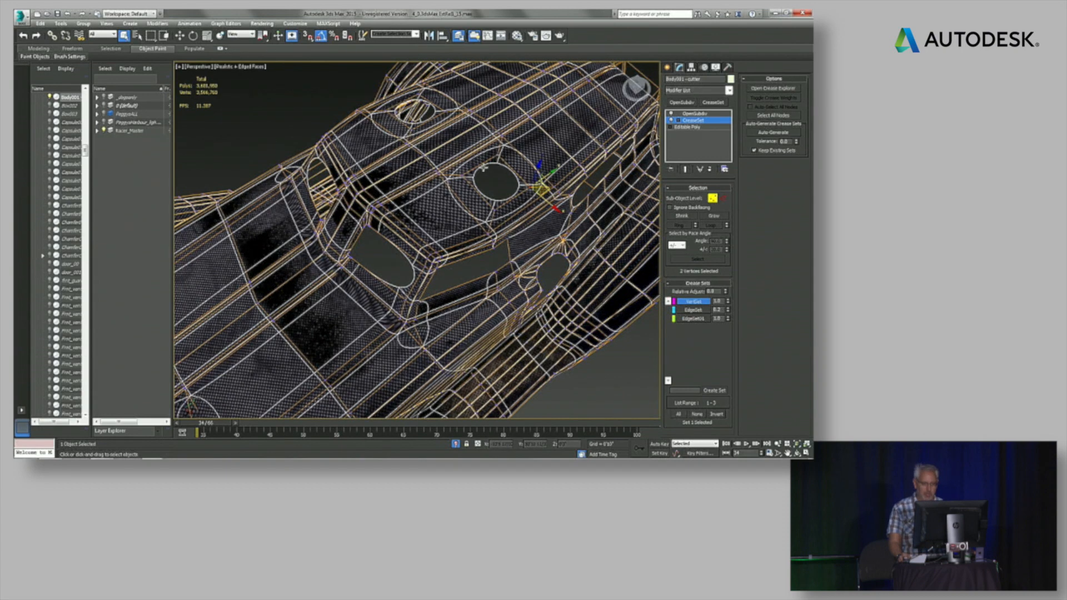
pyautogui.keyDown('ctrl'); pyautogui.click(493, 211); pyautogui.keyUp('ctrl')
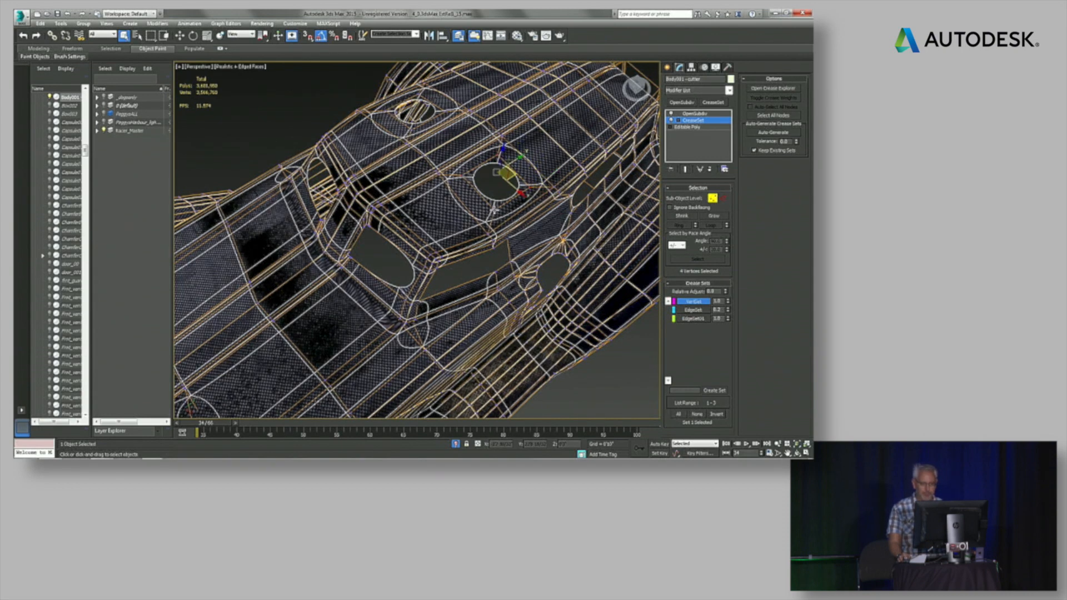
pyautogui.rightClick(693, 301)
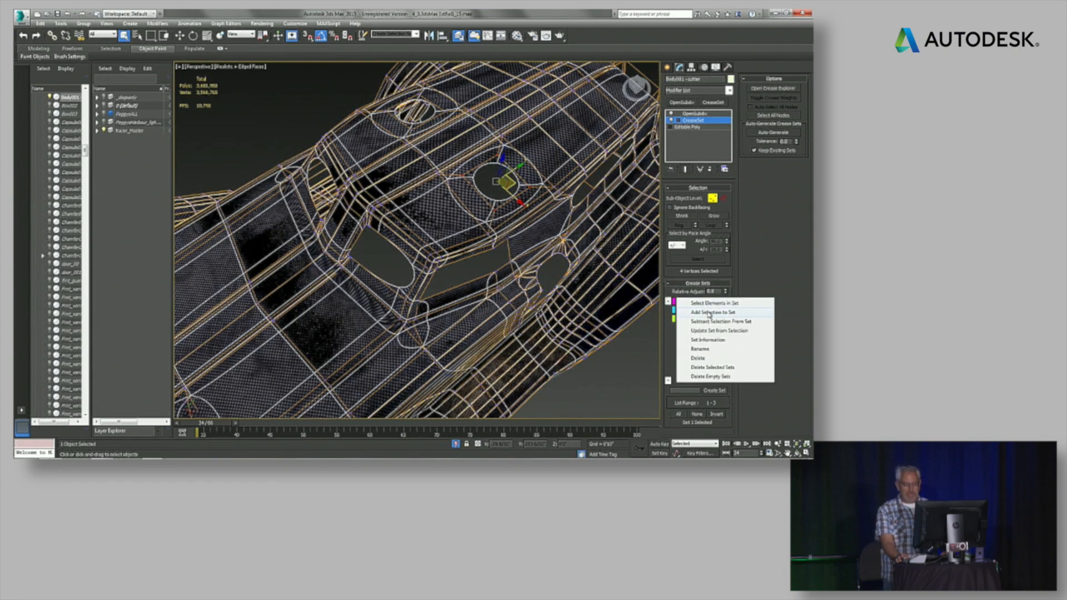
pyautogui.click(709, 313)
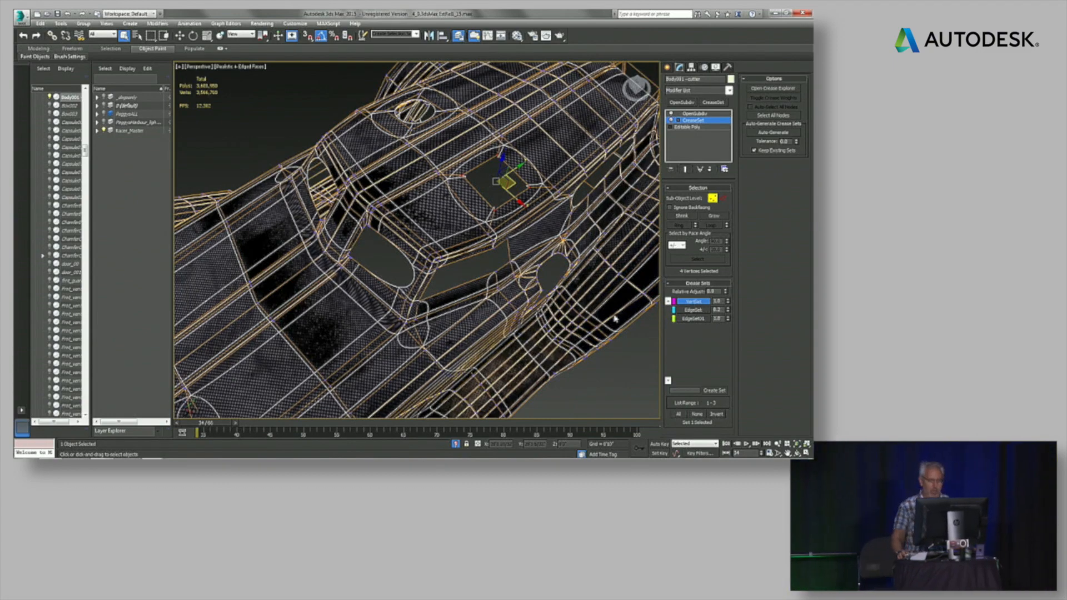
pyautogui.keyDown('alt'); pyautogui.moveTo(442, 256); pyautogui.dragTo(428, 232, button='middle'); pyautogui.keyUp('alt')
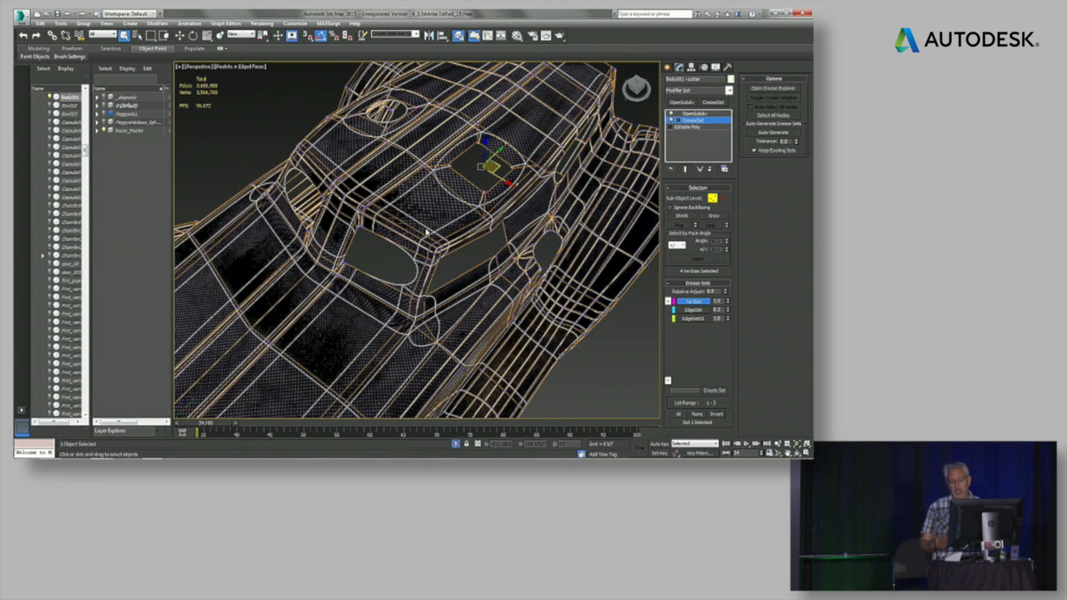
pyautogui.keyDown('alt'); pyautogui.moveTo(427, 232); pyautogui.dragTo(415, 253, button='middle'); pyautogui.keyUp('alt')
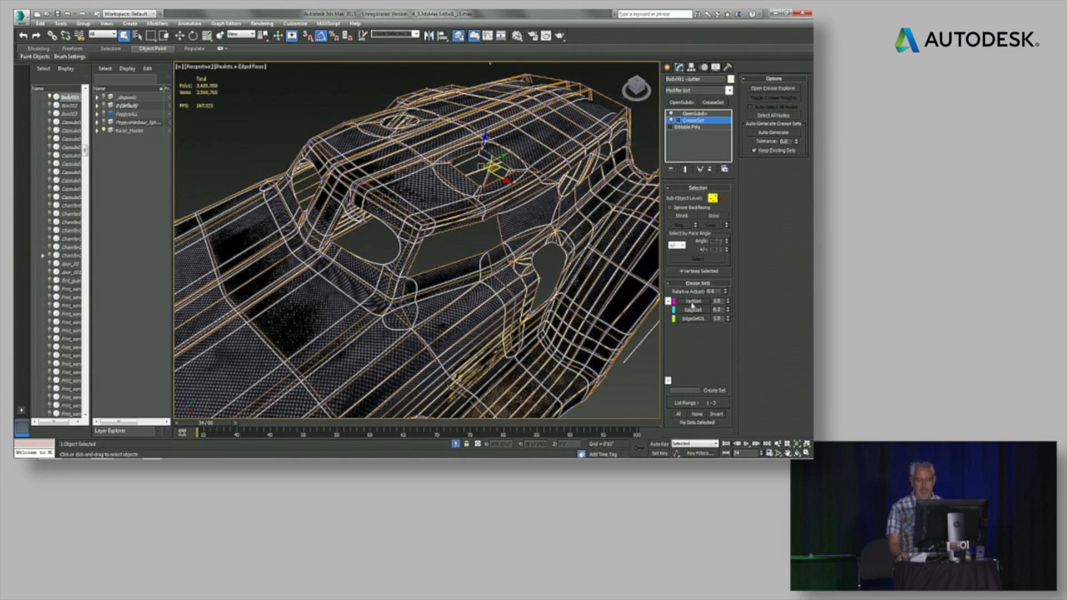
pyautogui.click(721, 202)
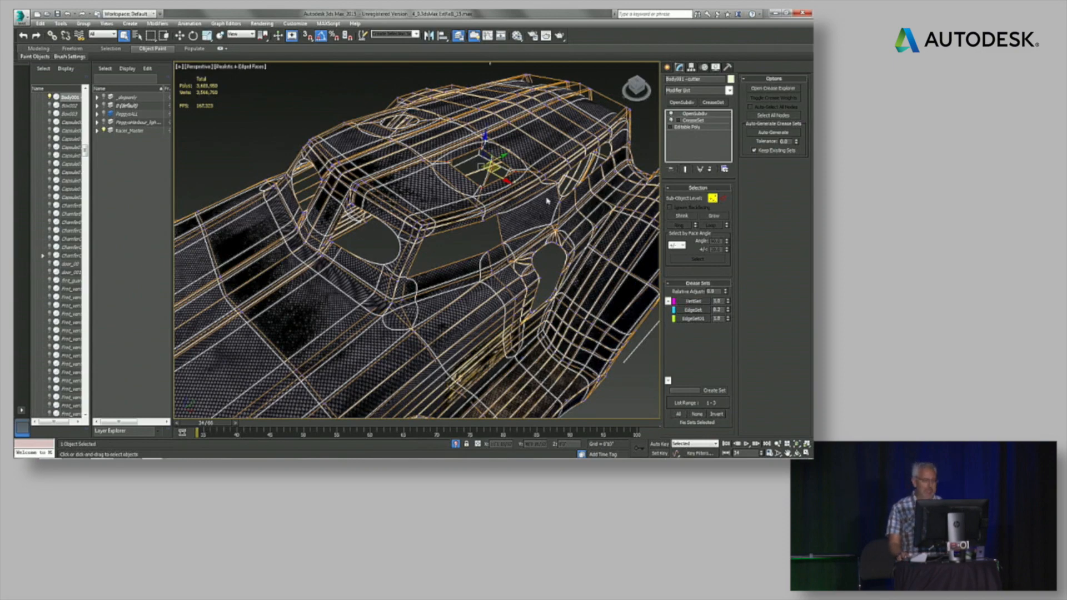
# End isolation of the car body, then hide the Racer_Master layer and show the harbour town layers in its place.
pyautogui.scroll(-10, 270, 207)
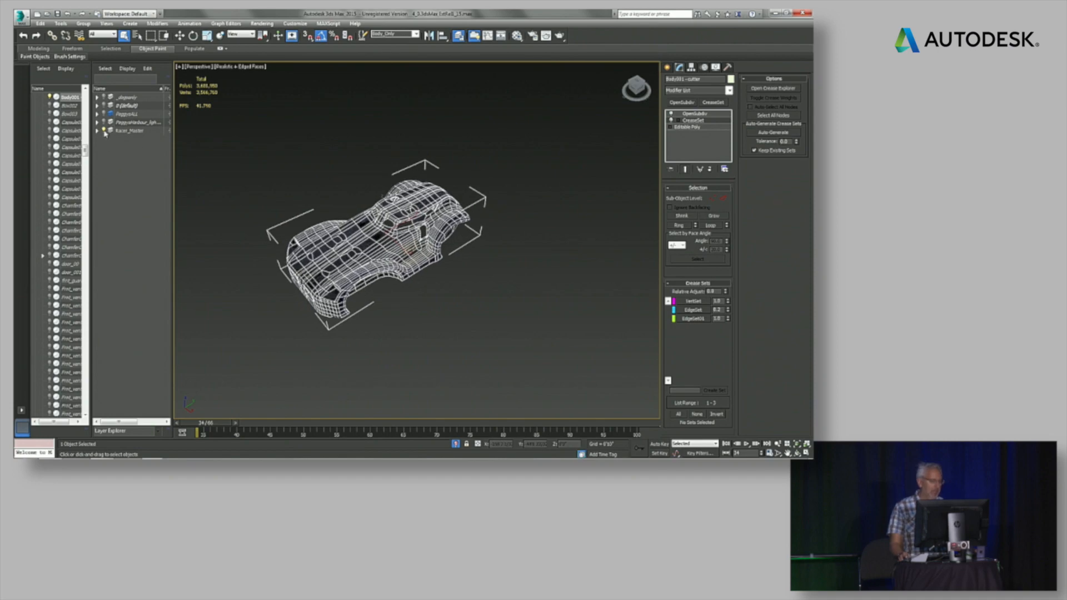
pyautogui.rightClick(287, 157)
pyautogui.click(317, 93)
pyautogui.click(105, 131)
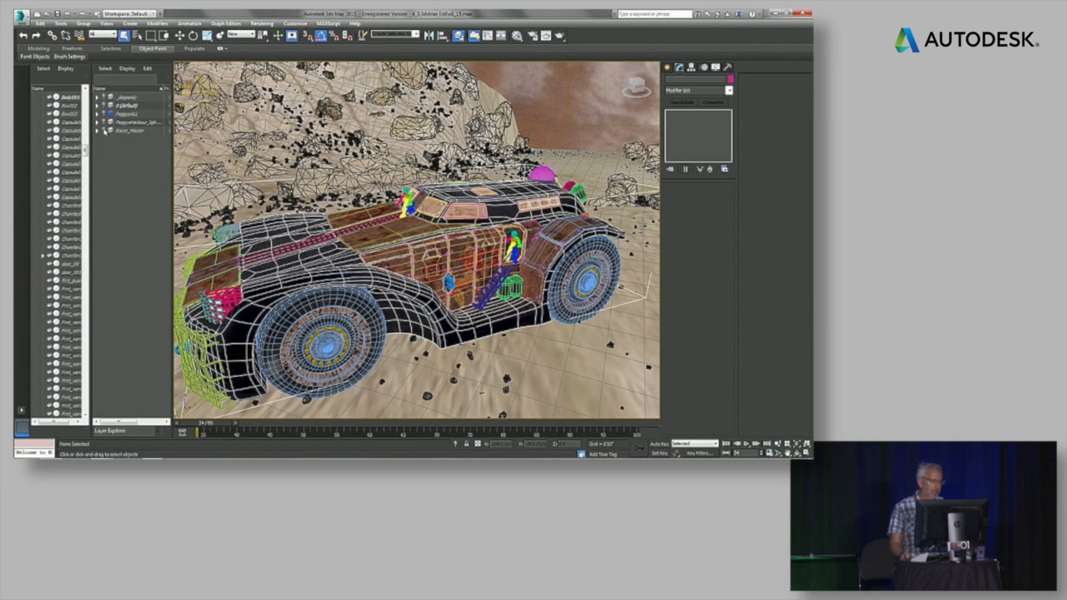
pyautogui.click(104, 131)
pyautogui.click(104, 122)
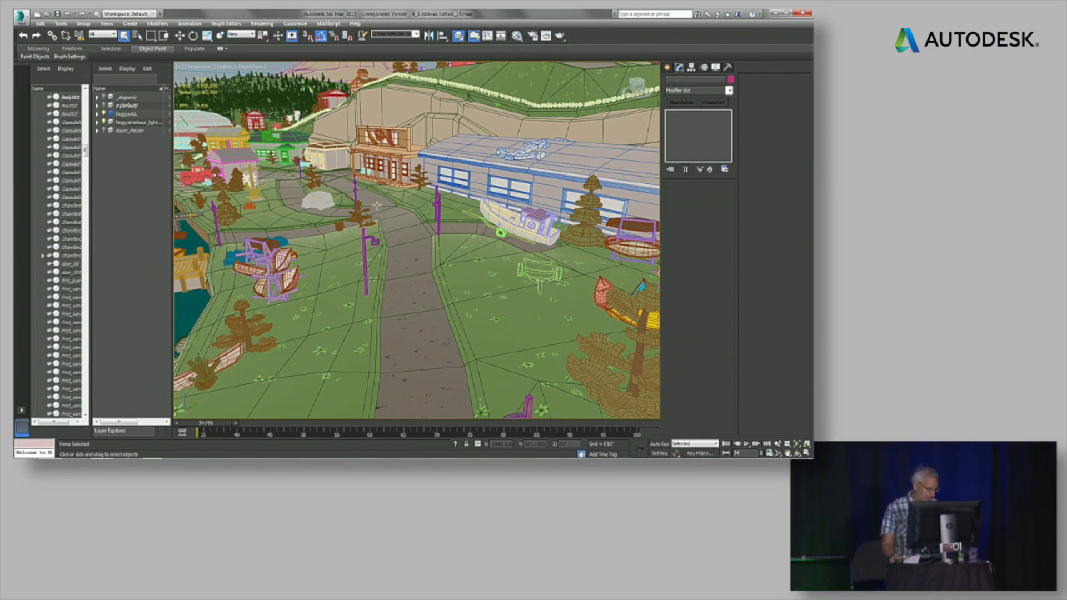
# Show the layer with the dog models and select one dog's body on the lighthouse hill.
pyautogui.scroll(-8, 413, 234)
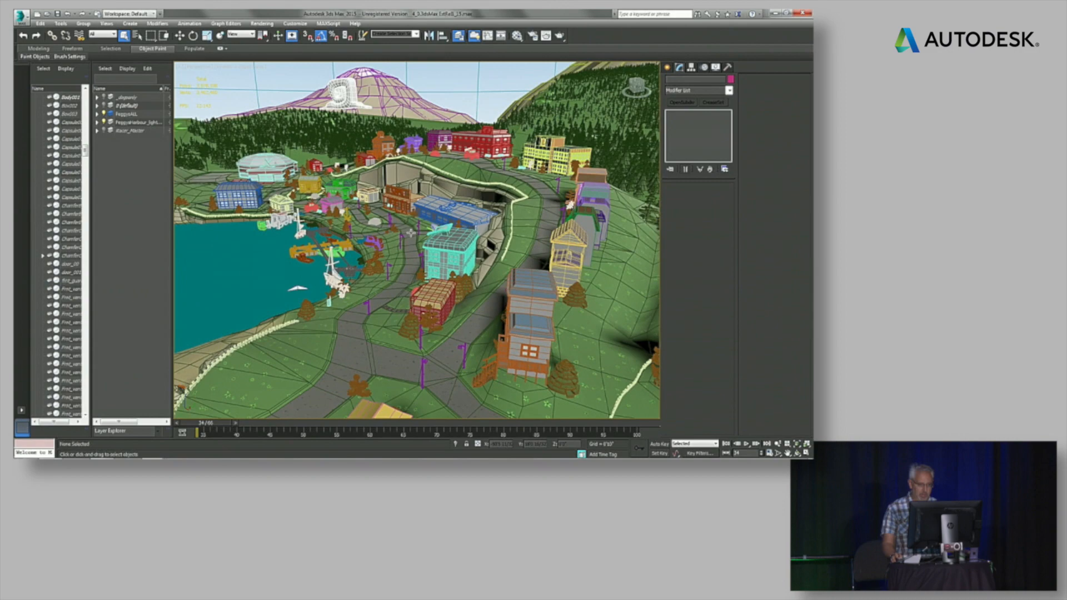
pyautogui.scroll(-4, 414, 235)
pyautogui.keyDown('alt'); pyautogui.moveTo(414, 236); pyautogui.dragTo(416, 211, button='middle'); pyautogui.keyUp('alt')
pyautogui.scroll(4, 416, 210)
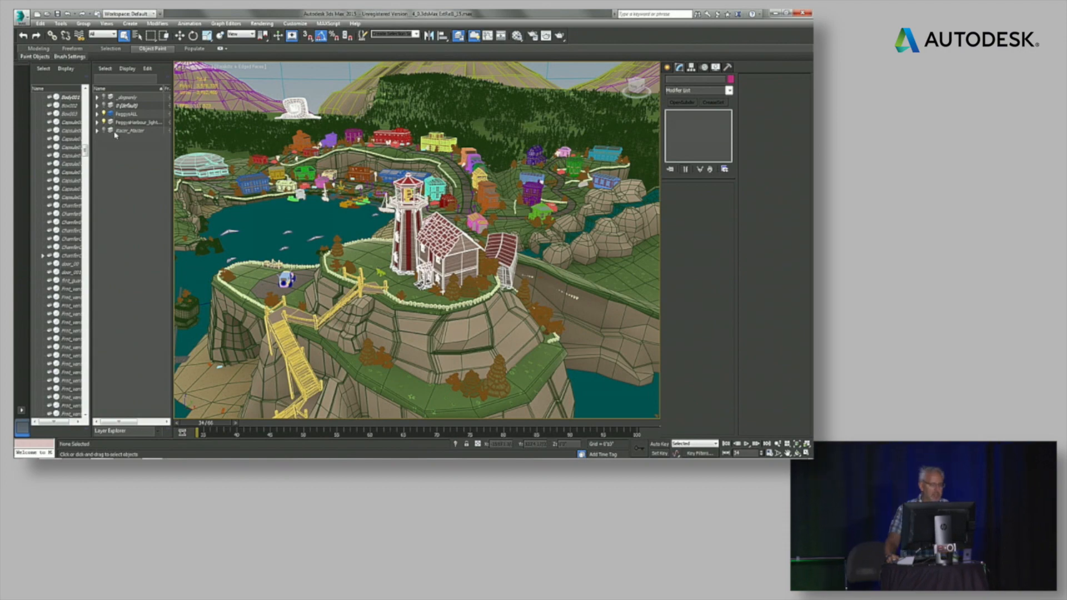
pyautogui.click(105, 97)
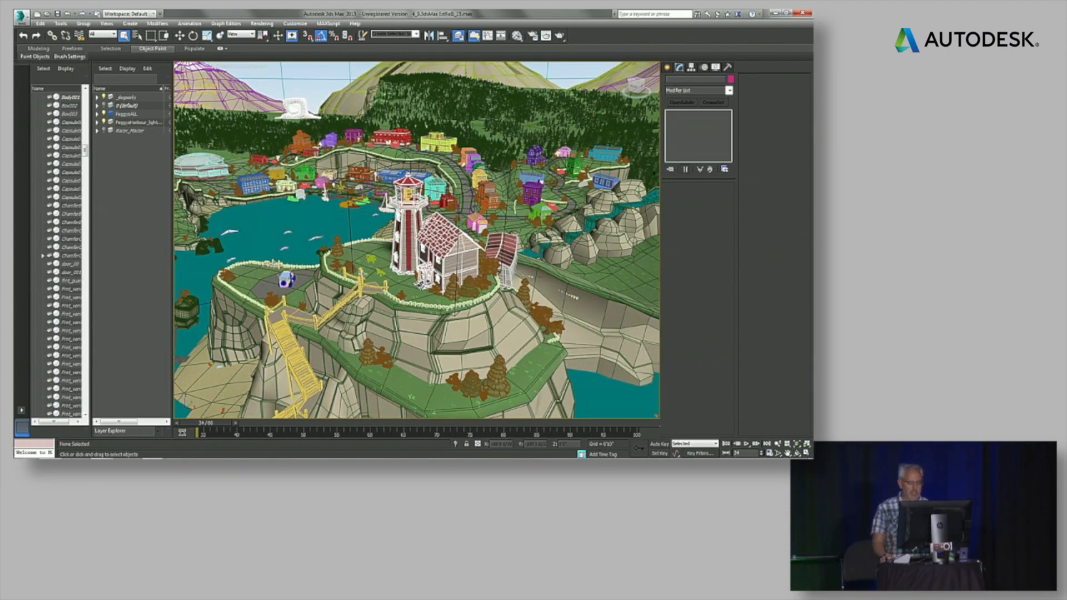
pyautogui.click(371, 259)
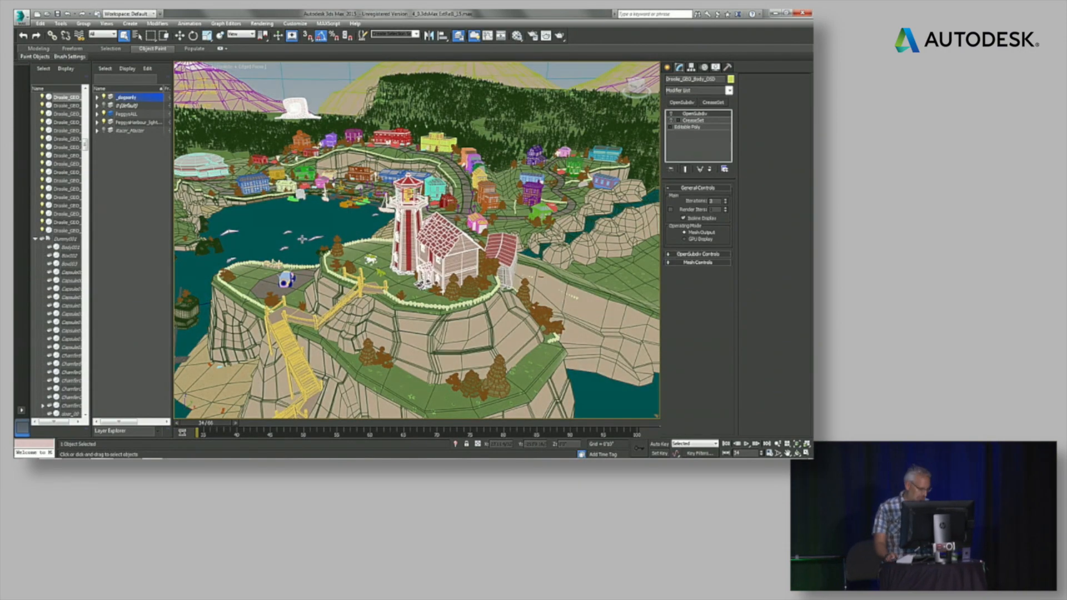
pyautogui.press('z')
pyautogui.keyDown('alt'); pyautogui.moveTo(385, 291); pyautogui.dragTo(509, 353, button='middle'); pyautogui.keyUp('alt')
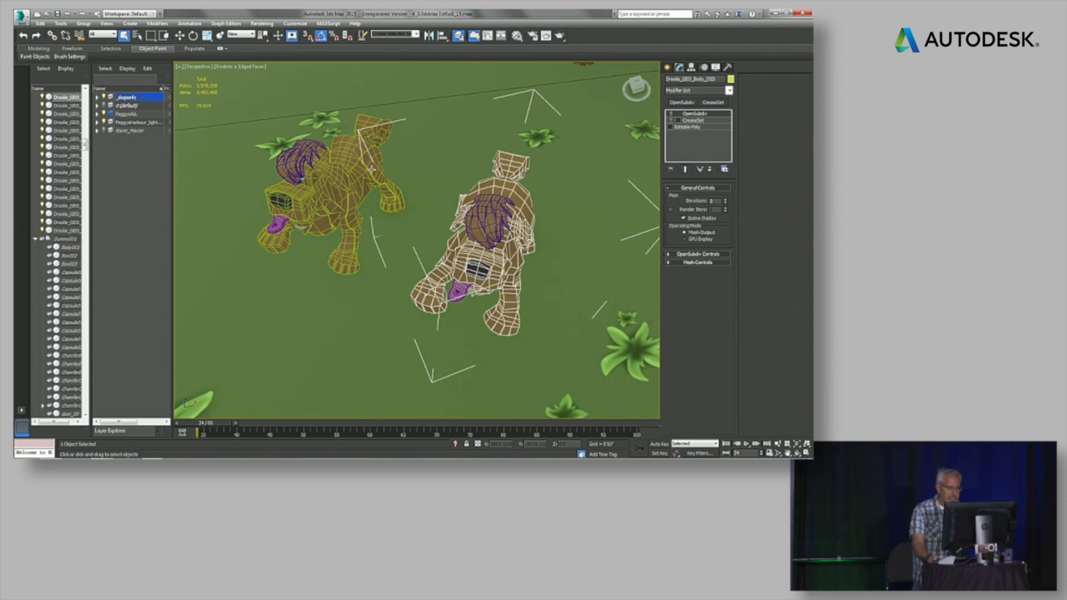
# Add the second dog's body to the selection and isolate both bodies.
pyautogui.keyDown('ctrl'); pyautogui.click(351, 153); pyautogui.keyUp('ctrl')
pyautogui.rightClick(351, 155)
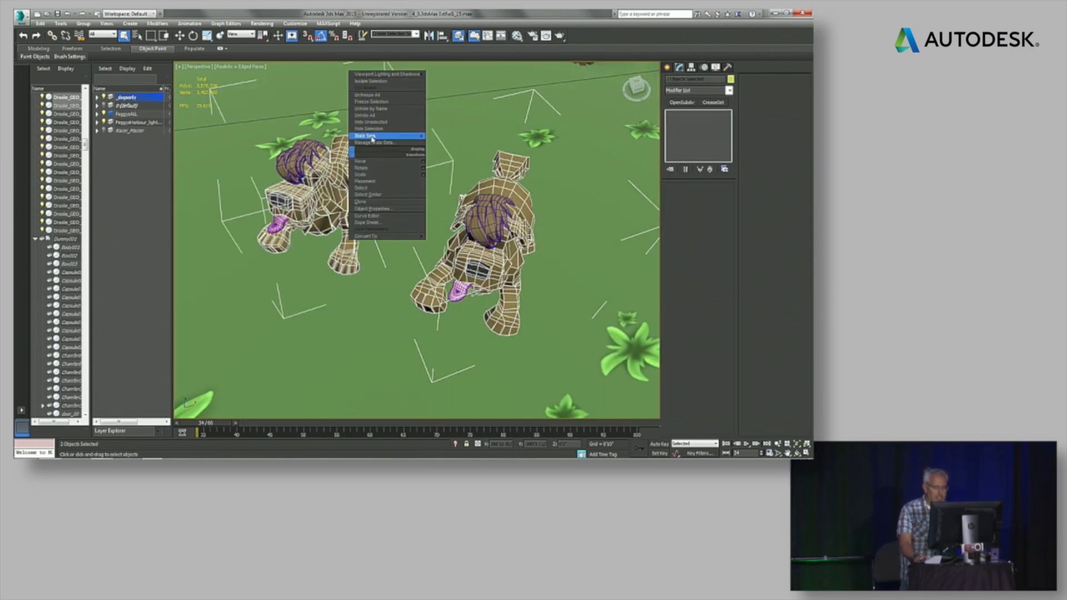
pyautogui.click(380, 81)
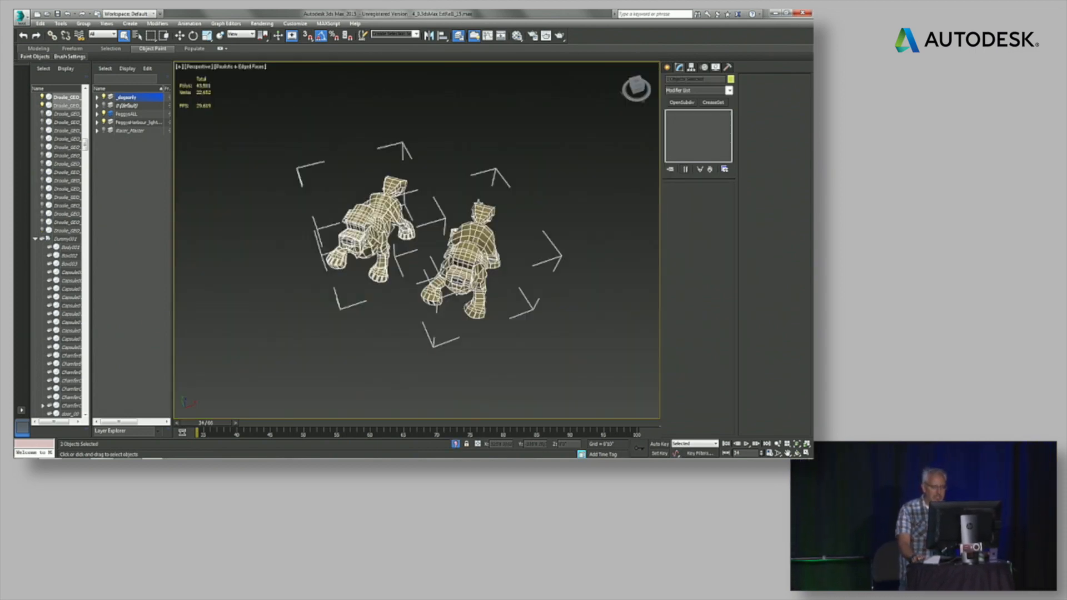
# Examine and compare the mesh density and edge layout of the two isolated dog bodies.
pyautogui.scroll(3, 480, 202)
pyautogui.moveTo(480, 202); pyautogui.dragTo(417, 172, button='middle')
pyautogui.scroll(4, 498, 181)
pyautogui.scroll(-3, 508, 180)
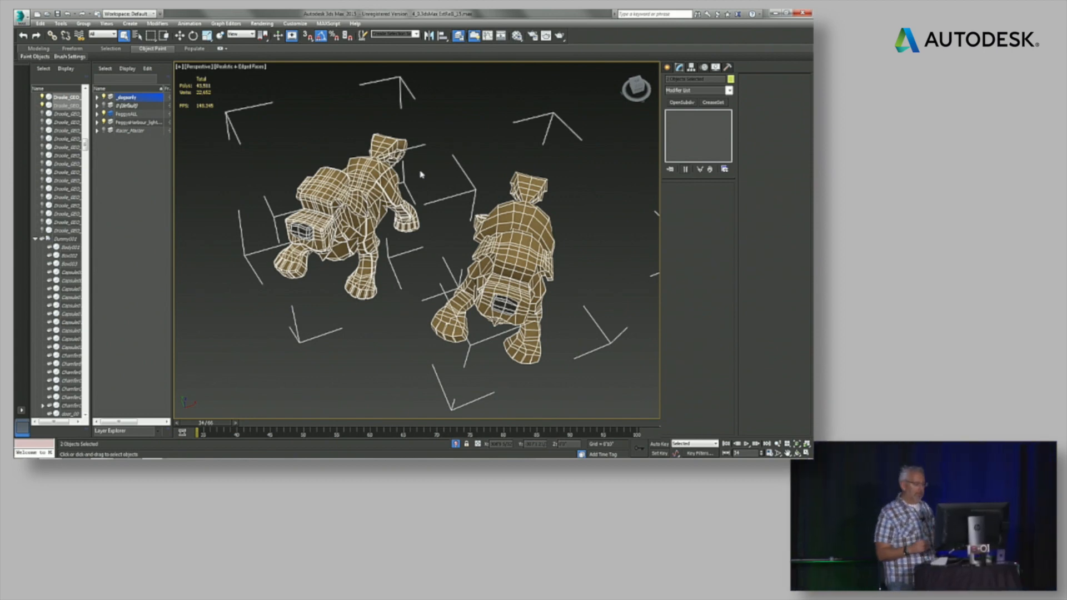
pyautogui.scroll(3, 381, 180)
pyautogui.moveTo(381, 180); pyautogui.dragTo(421, 183, button='middle')
pyautogui.scroll(4, 404, 125)
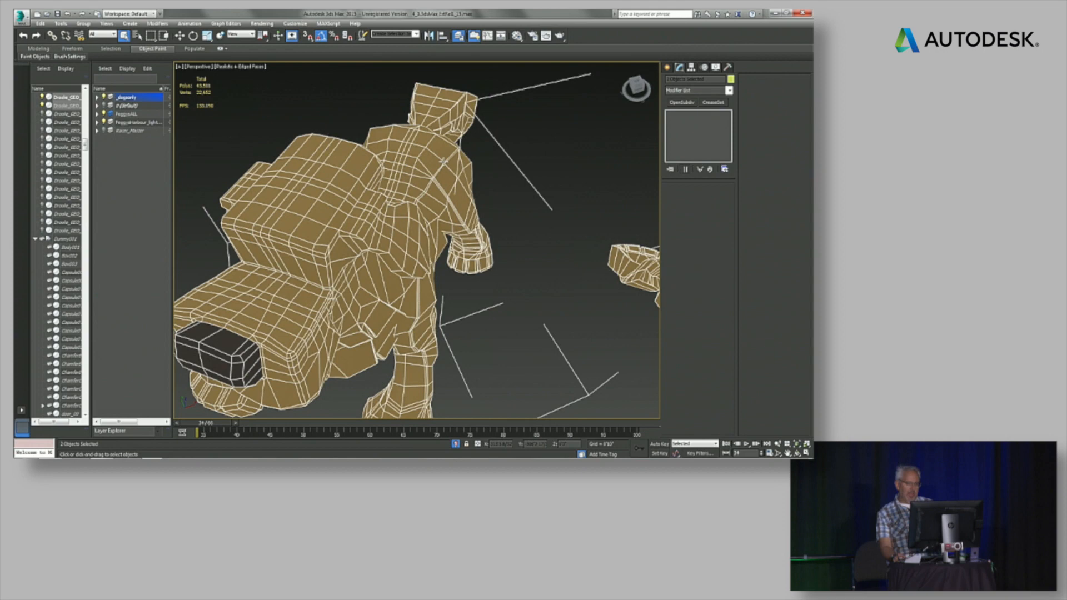
pyautogui.keyDown('alt'); pyautogui.moveTo(443, 161); pyautogui.dragTo(414, 221, button='middle'); pyautogui.keyUp('alt')
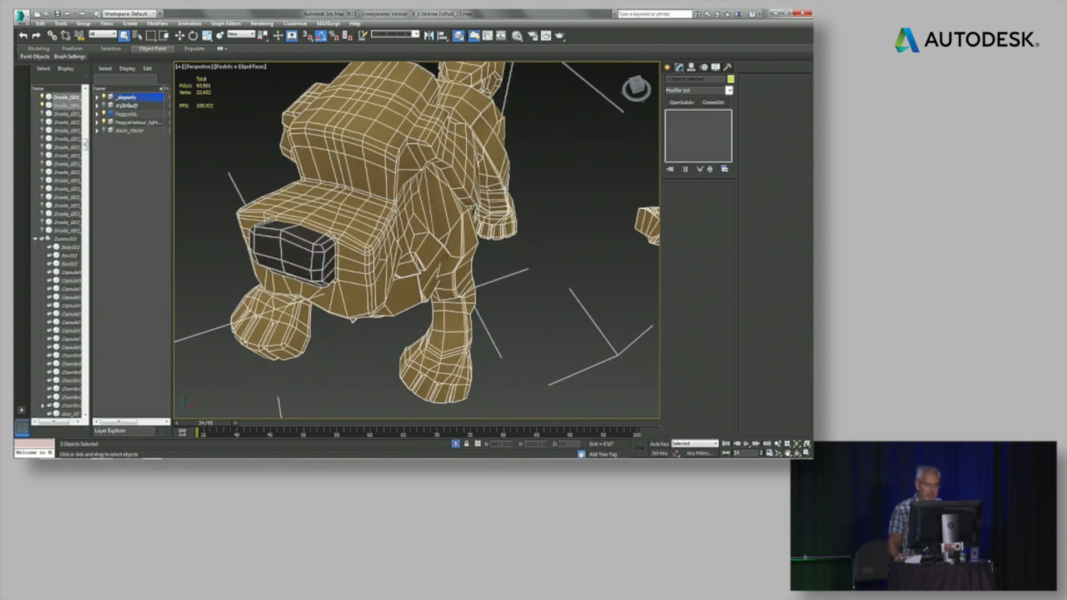
pyautogui.keyDown('alt'); pyautogui.moveTo(344, 220); pyautogui.dragTo(346, 236, button='middle'); pyautogui.keyUp('alt')
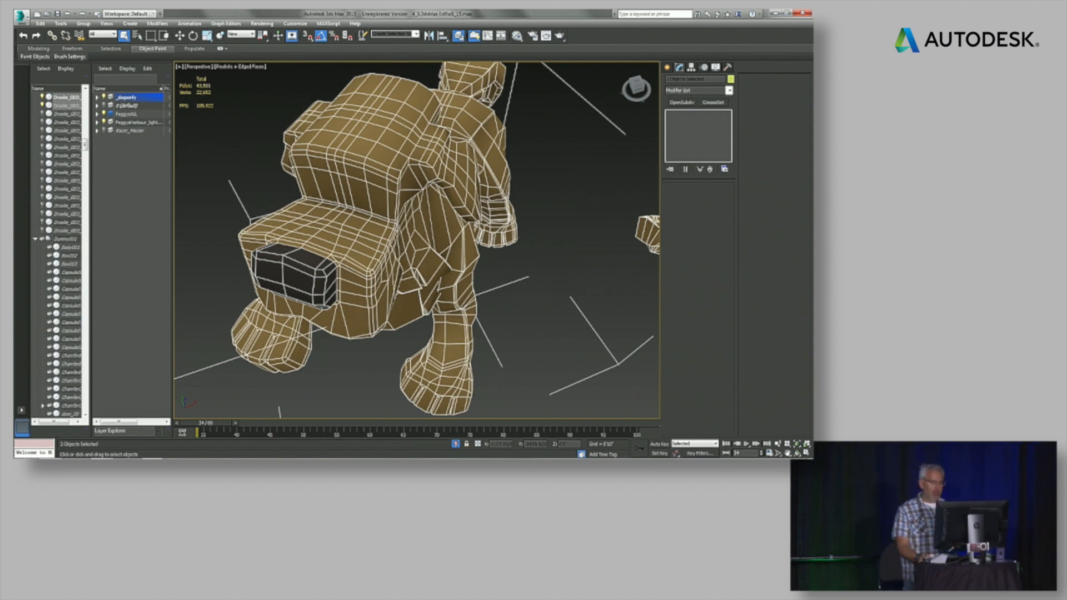
pyautogui.moveTo(498, 237)
pyautogui.mouseDown(button='middle')
pyautogui.moveTo(459, 241)
pyautogui.moveTo(499, 246)
pyautogui.mouseUp(button='middle')
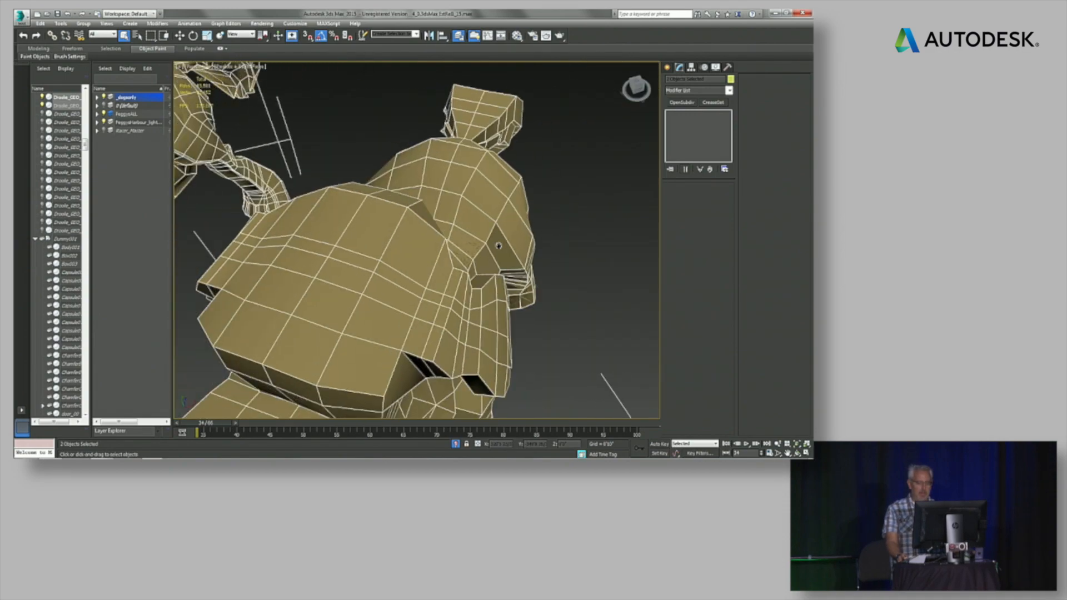
# Select the dog body with the lighter mesh and inspect its topology beside the denser one.
pyautogui.click(451, 250)
pyautogui.scroll(-3, 450, 250)
pyautogui.moveTo(449, 250); pyautogui.dragTo(467, 212, button='middle')
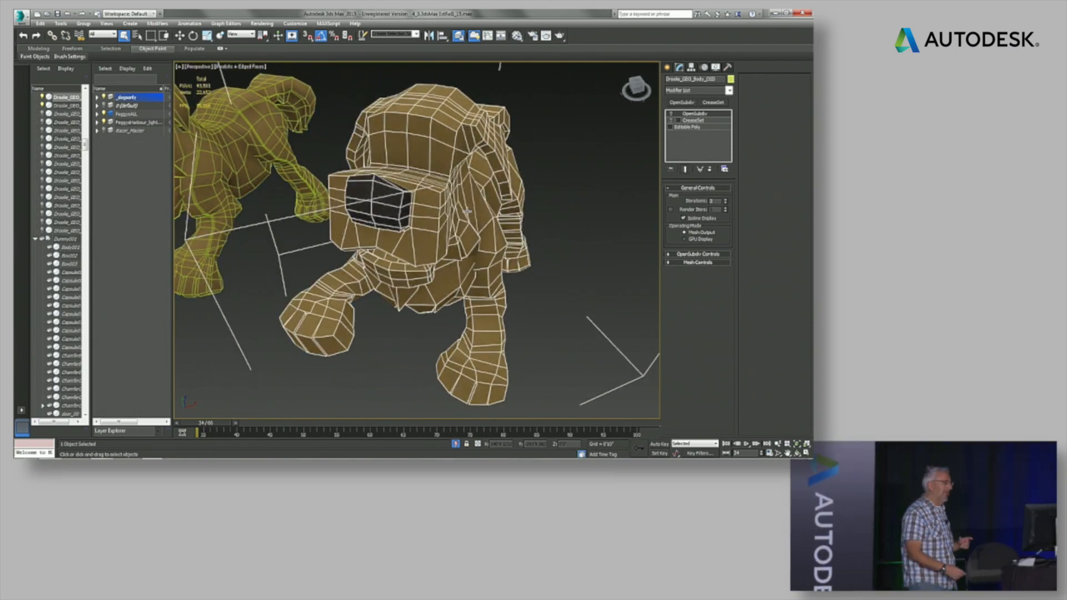
pyautogui.keyDown('alt'); pyautogui.moveTo(351, 205); pyautogui.dragTo(426, 182, button='middle'); pyautogui.keyUp('alt')
pyautogui.scroll(-3, 414, 183)
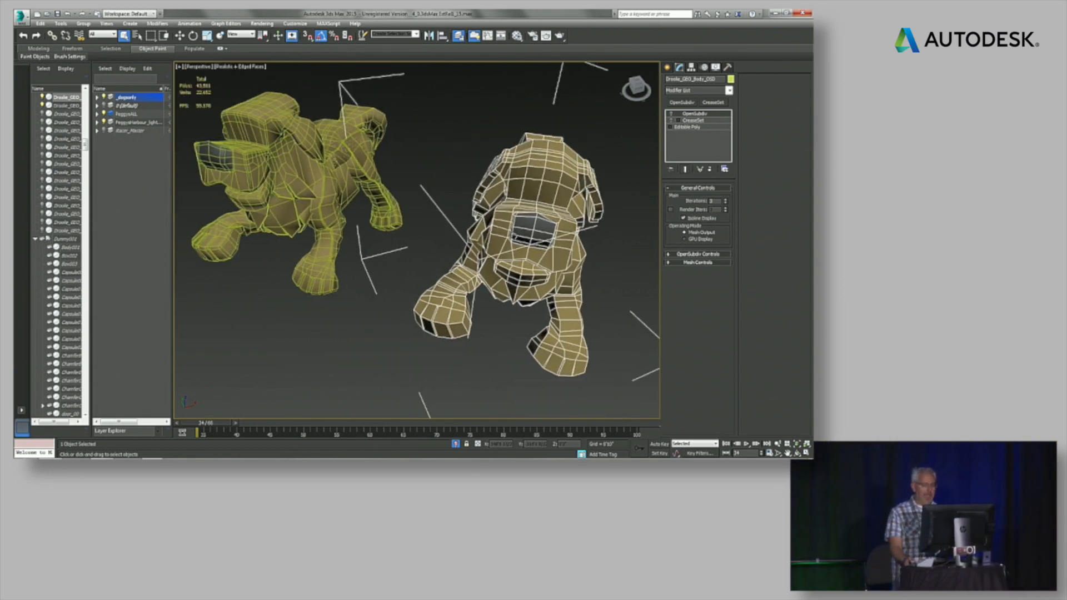
pyautogui.moveTo(514, 237); pyautogui.dragTo(518, 243, button='middle')
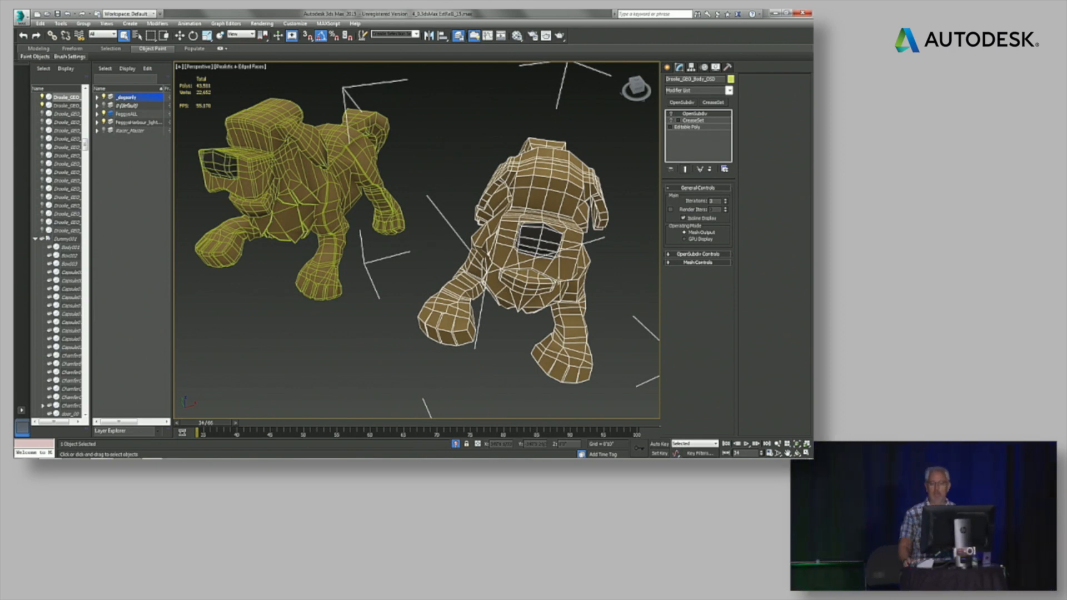
# Turn on the CreaseSet and OpenSubdiv modifiers of the selected dog body.
pyautogui.click(692, 121)
pyautogui.click(699, 114)
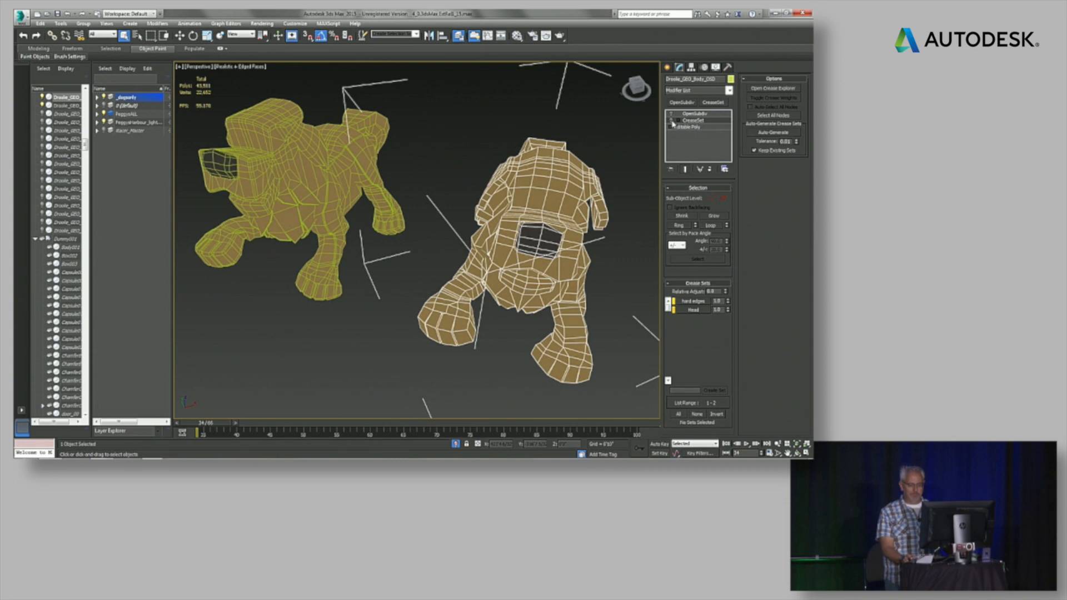
pyautogui.click(672, 121)
pyautogui.click(671, 120)
pyautogui.keyDown('alt'); pyautogui.moveTo(573, 267); pyautogui.dragTo(544, 269, button='middle'); pyautogui.keyUp('alt')
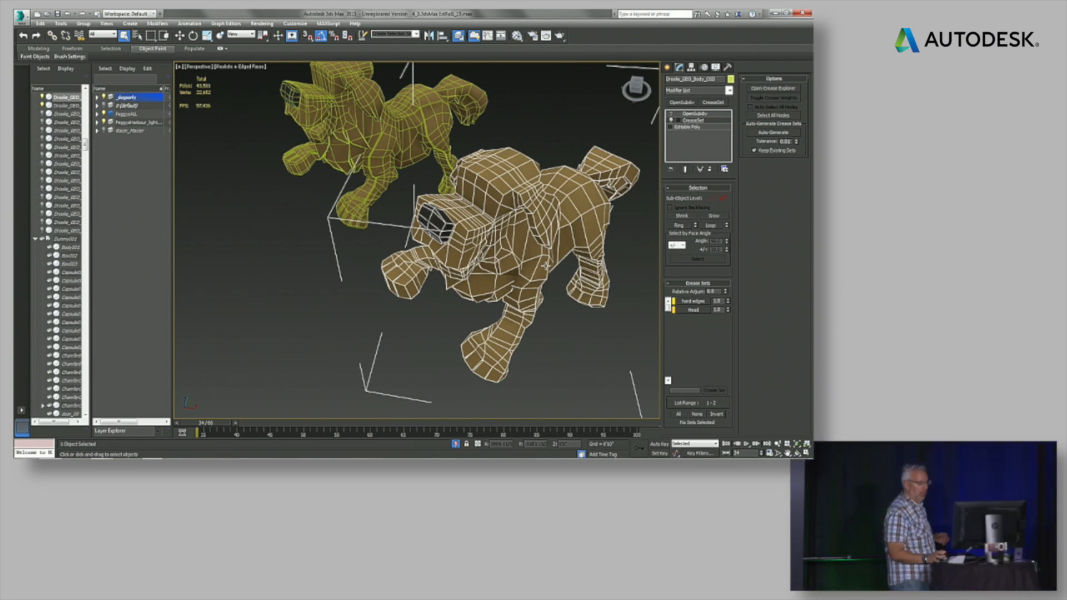
pyautogui.click(670, 114)
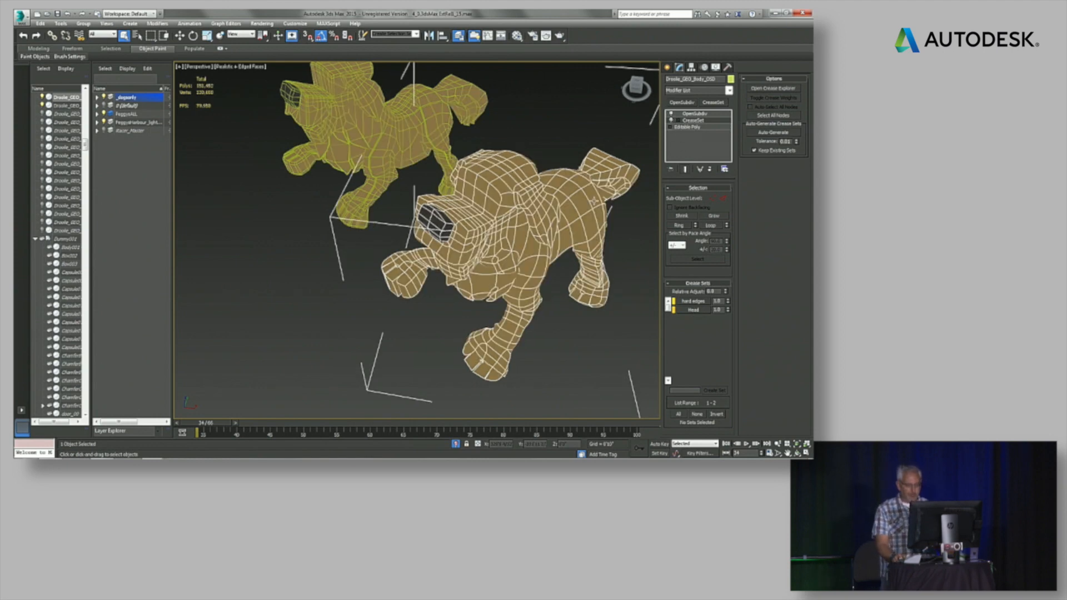
# Lower the crease value of the dog's Head set to 0.0 and return it to 1.0.
pyautogui.moveTo(532, 241)
pyautogui.keyDown('alt'); pyautogui.mouseDown(button='middle')
pyautogui.moveTo(541, 235)
pyautogui.moveTo(507, 250)
pyautogui.moveTo(512, 242)
pyautogui.mouseUp(button='middle'); pyautogui.keyUp('alt')
pyautogui.scroll(3, 503, 247)
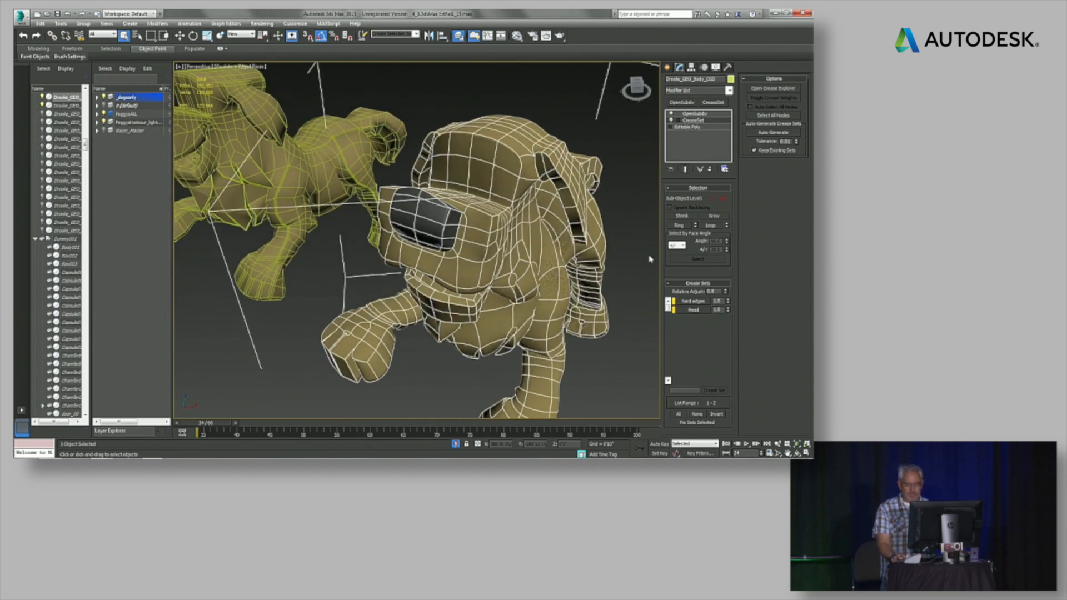
pyautogui.moveTo(727, 312); pyautogui.dragTo(728, 326)
pyautogui.moveTo(729, 354); pyautogui.dragTo(717, 327)
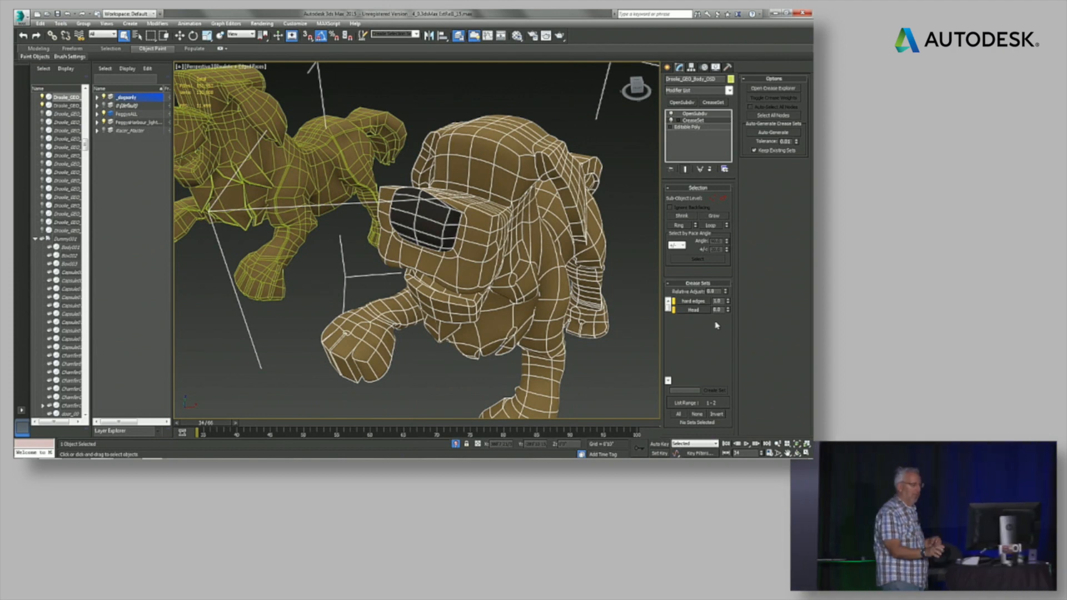
pyautogui.moveTo(728, 310); pyautogui.dragTo(727, 304)
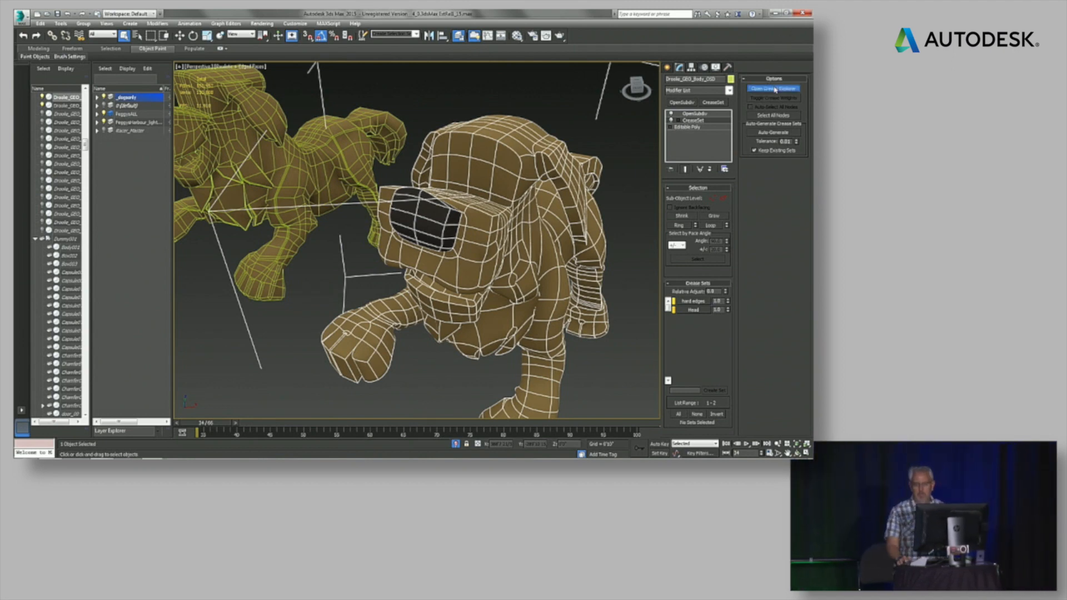
# Open the Crease Explorer to review the crease sets in the scene, then close it.
pyautogui.click(776, 89)
pyautogui.moveTo(161, 16); pyautogui.dragTo(430, 64)
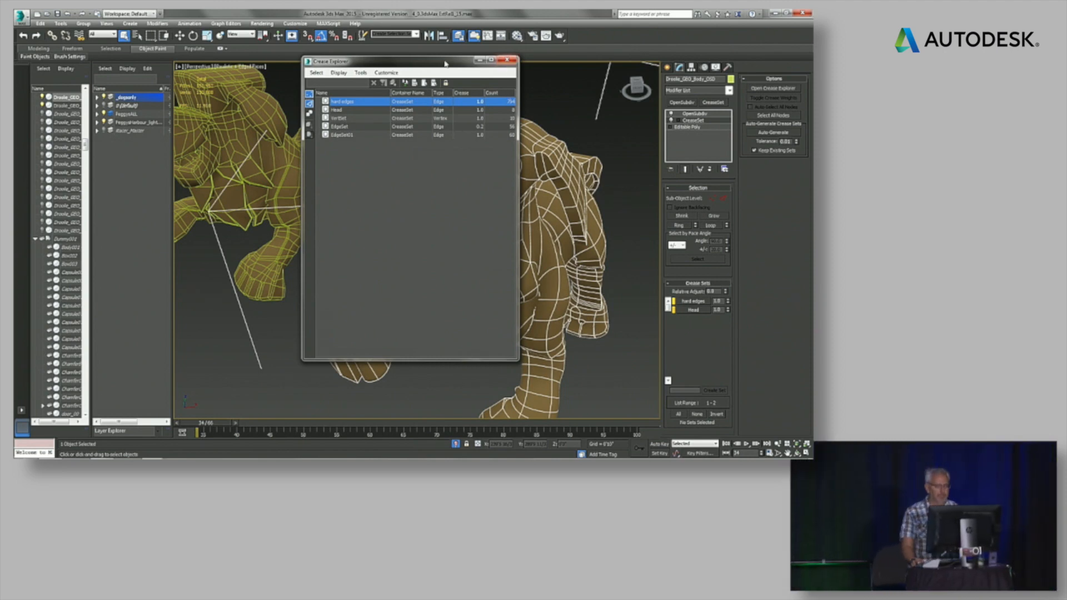
pyautogui.click(507, 60)
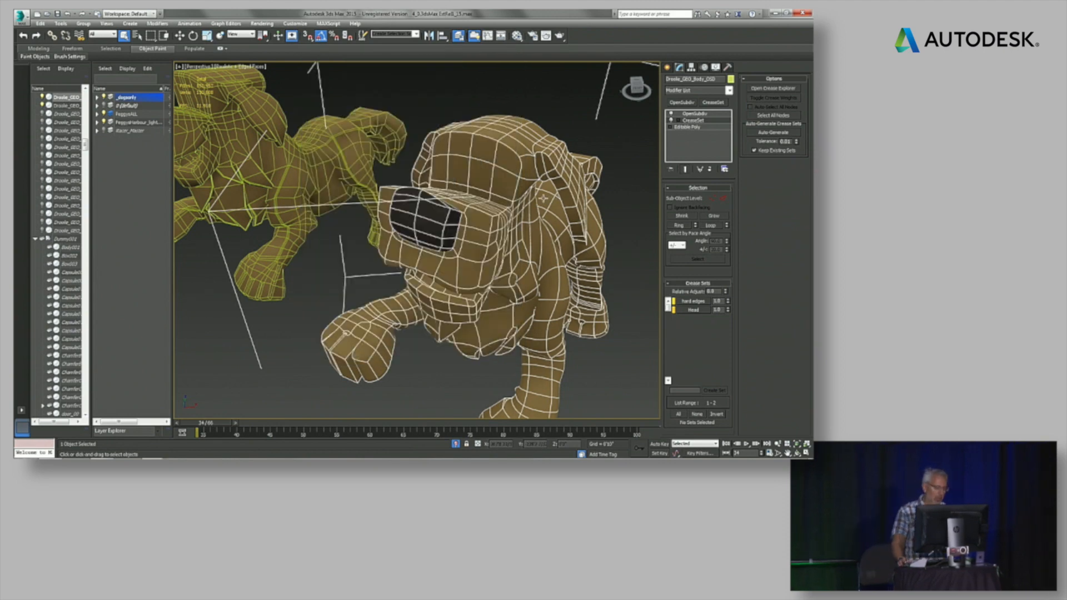
pyautogui.scroll(-3, 533, 199)
pyautogui.moveTo(532, 199); pyautogui.dragTo(461, 183, button='middle')
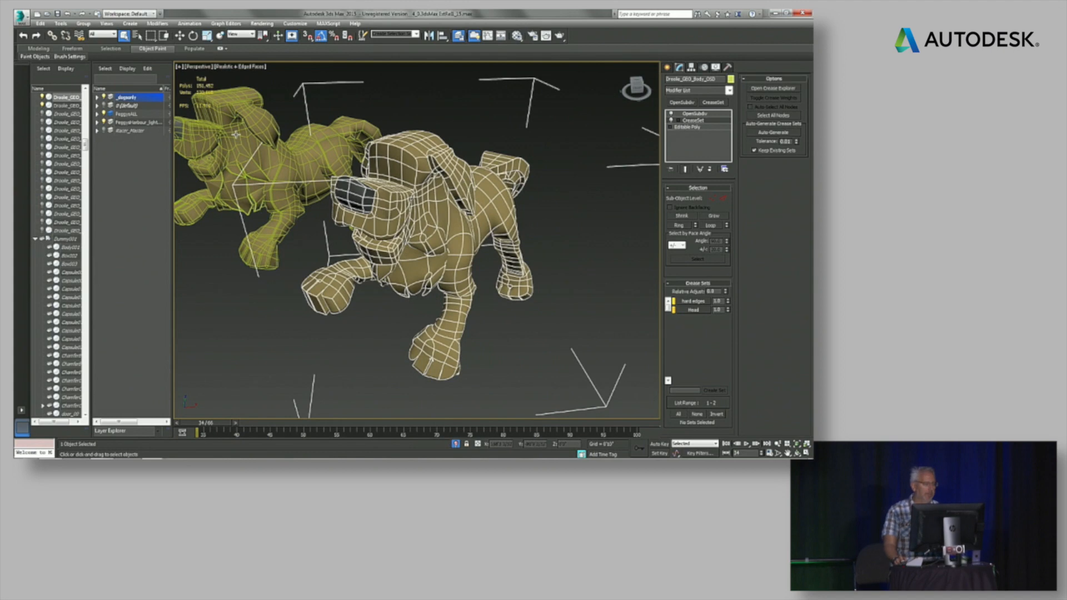
# End isolation mode of the two dog bodies and bring the full village scene with all three dogs into view.
pyautogui.scroll(-5, 313, 187)
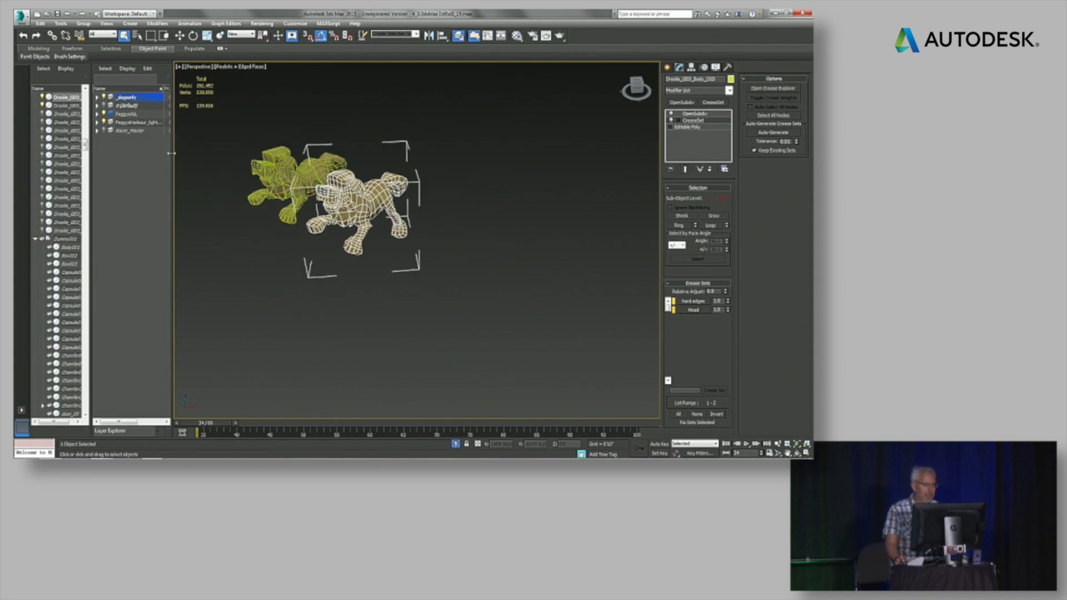
pyautogui.rightClick(501, 222)
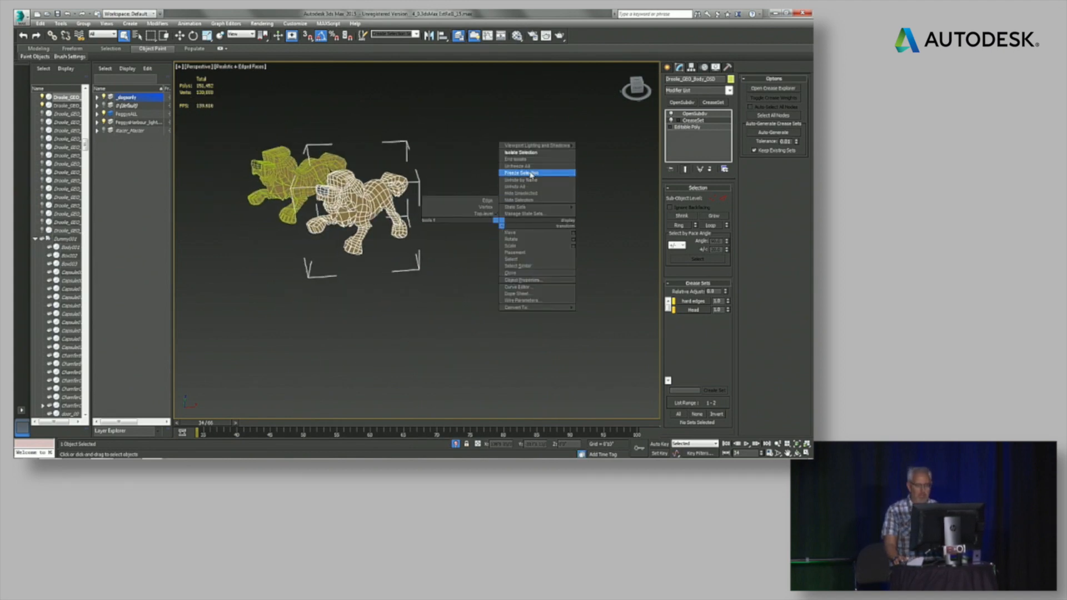
pyautogui.click(531, 160)
pyautogui.scroll(-5, 417, 211)
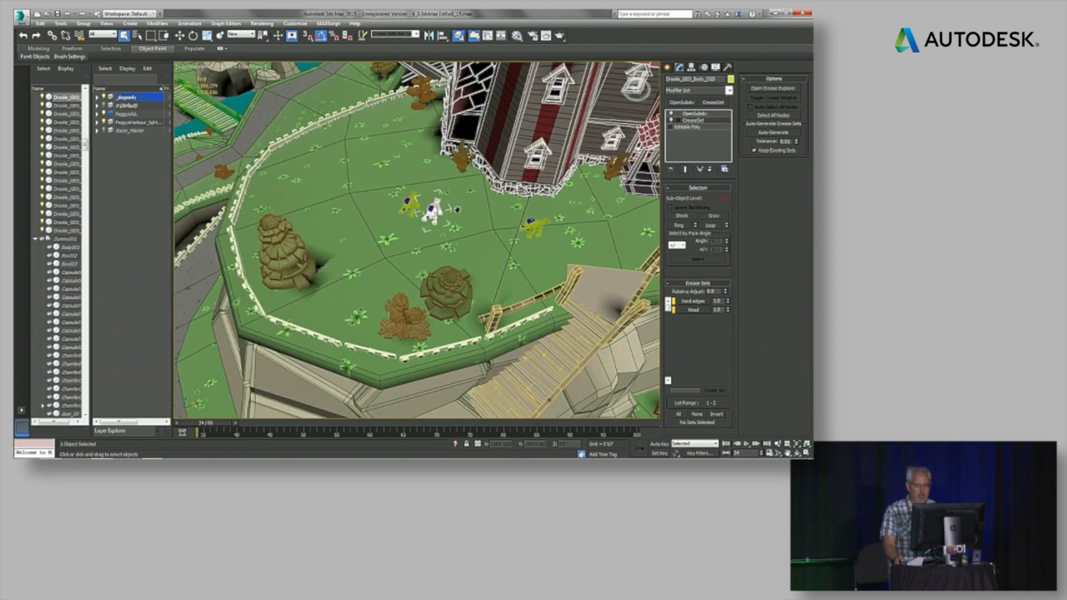
pyautogui.moveTo(438, 208); pyautogui.dragTo(400, 195, button='middle')
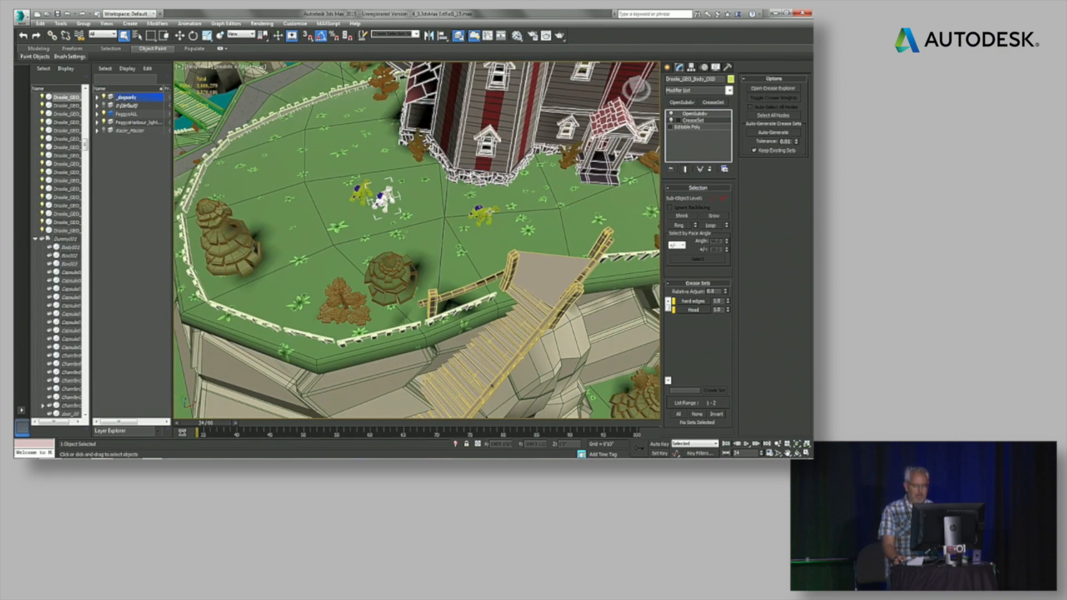
# Select the body of the dog standing apart from the other two near the house and isolate it.
pyautogui.click(484, 214)
pyautogui.scroll(10, 490, 218)
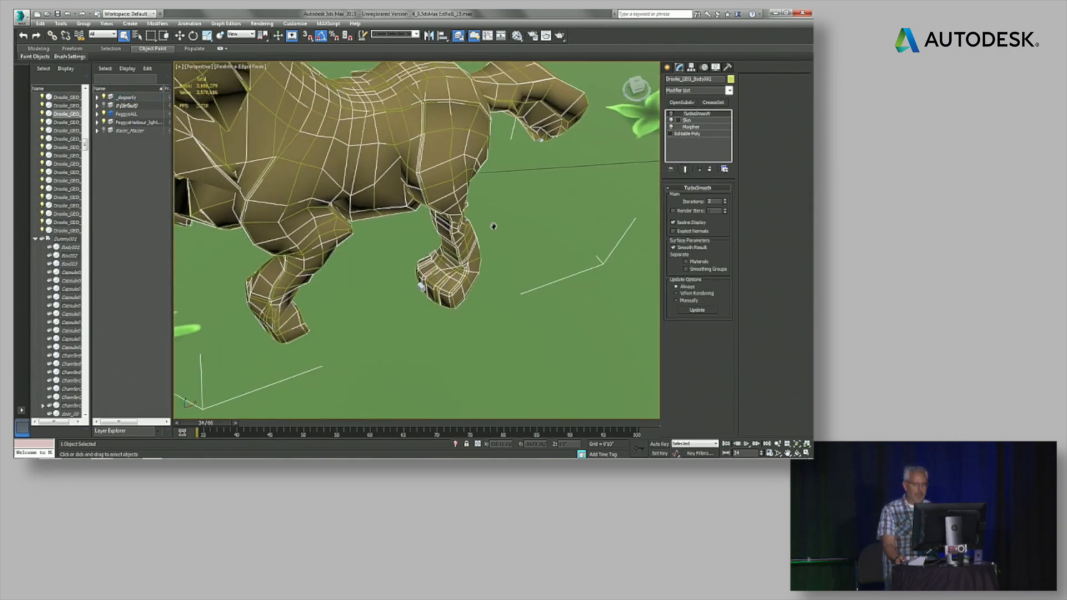
pyautogui.scroll(-8, 493, 226)
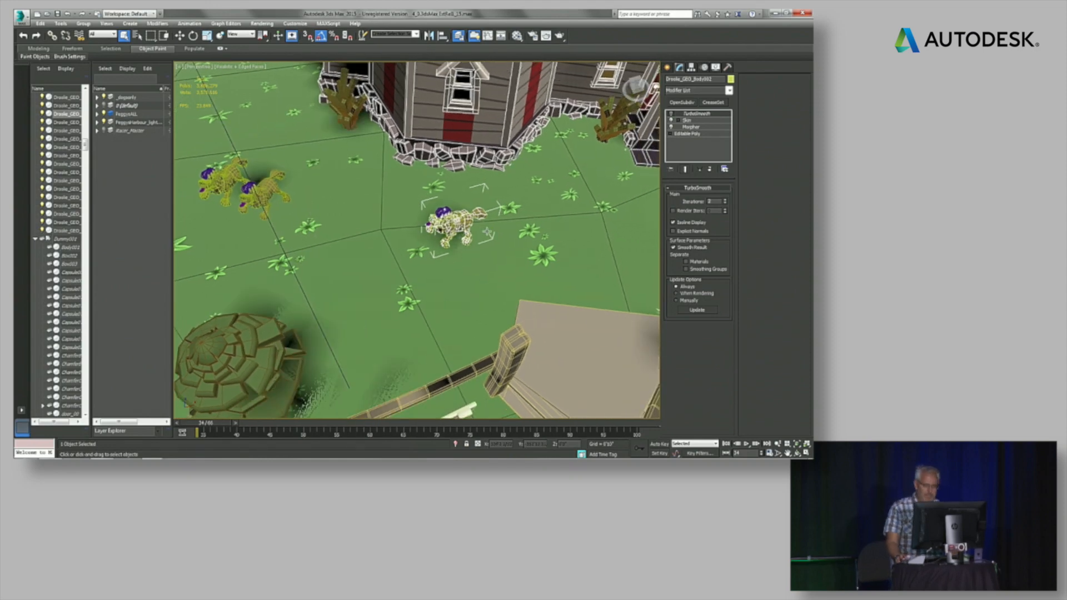
pyautogui.rightClick(492, 234)
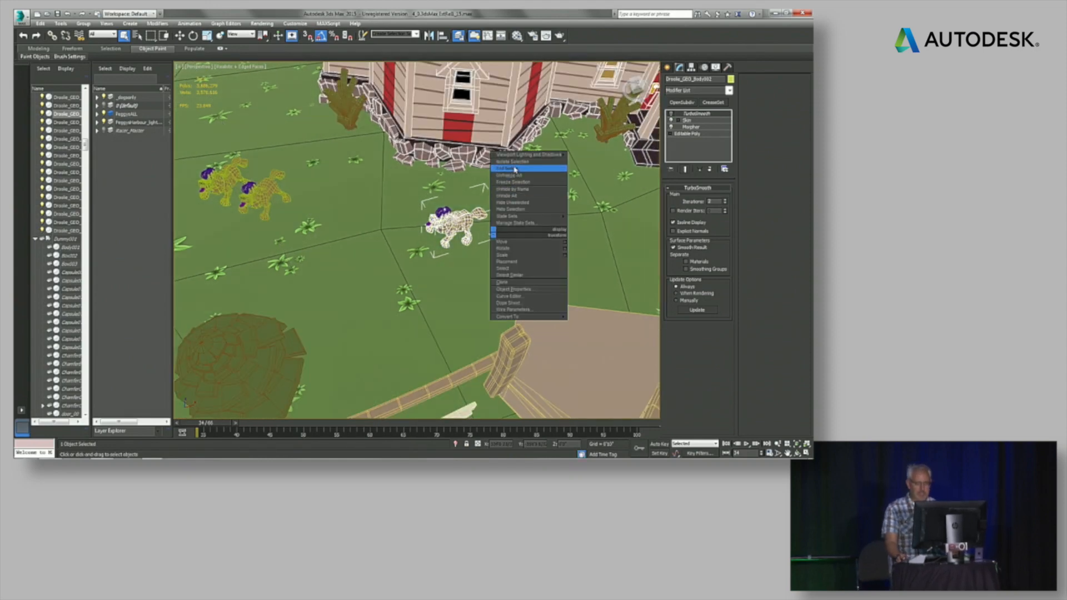
pyautogui.click(514, 164)
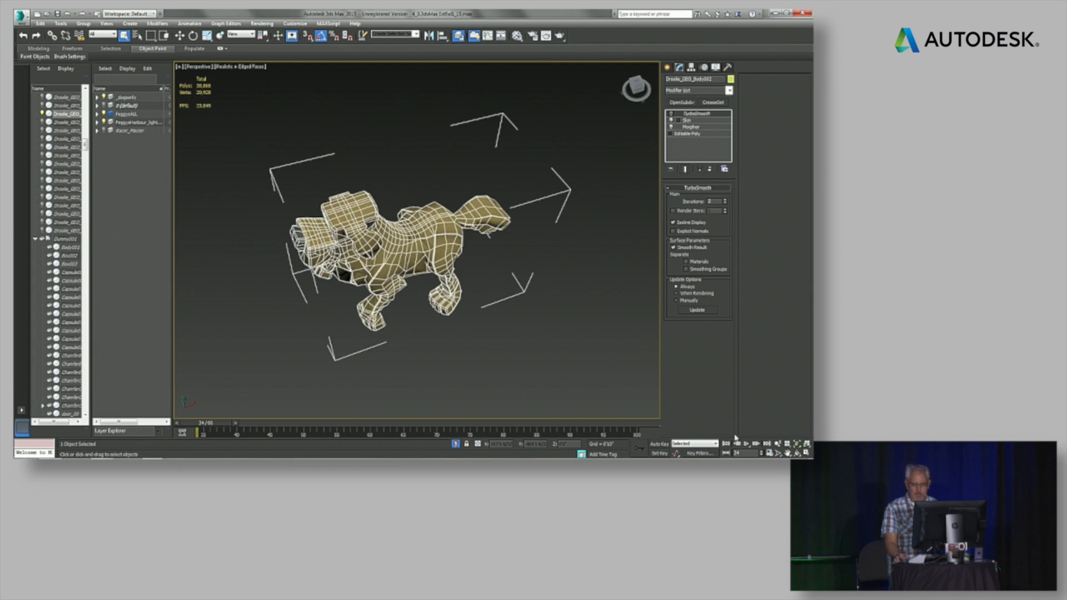
# Preview the dog's animation, switch the viewport to an orthographic view and frame the dog's whole movement.
pyautogui.click(746, 444)
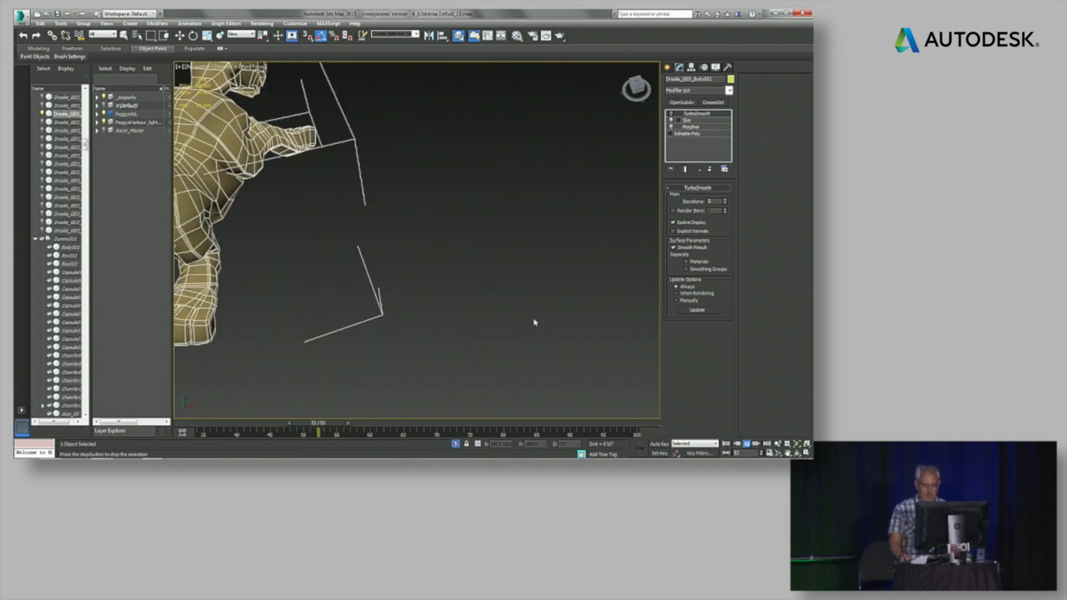
pyautogui.click(746, 444)
pyautogui.press('u')
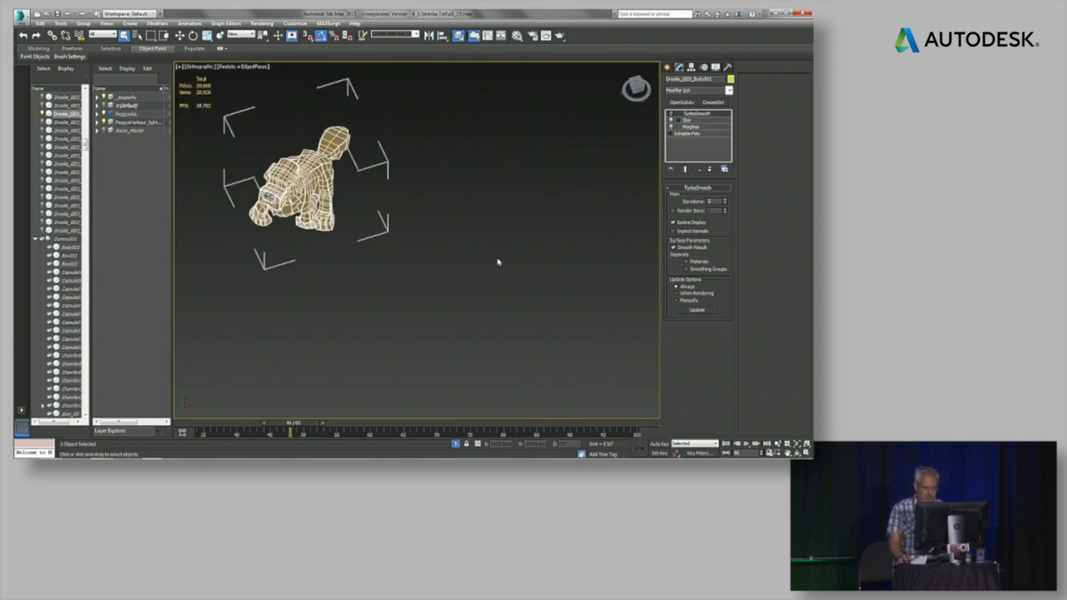
pyautogui.click(777, 445)
pyautogui.moveTo(512, 280); pyautogui.dragTo(524, 295)
pyautogui.moveTo(524, 295); pyautogui.dragTo(489, 286, button='middle')
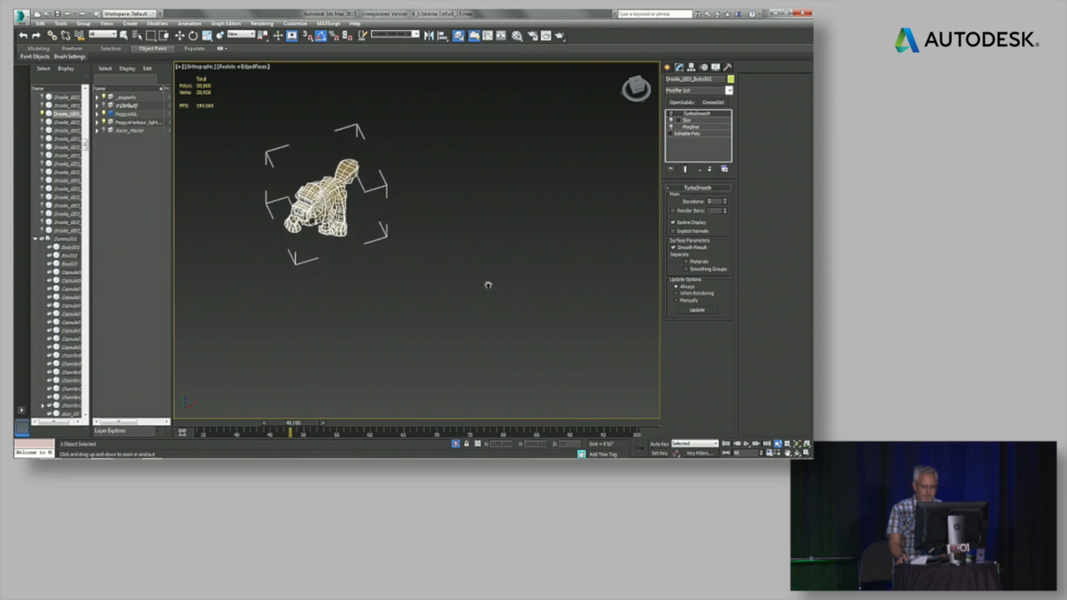
# Play the dog's animation with TurboSmooth, lower the modifier's iterations to 0, and play the animation again.
pyautogui.click(747, 444)
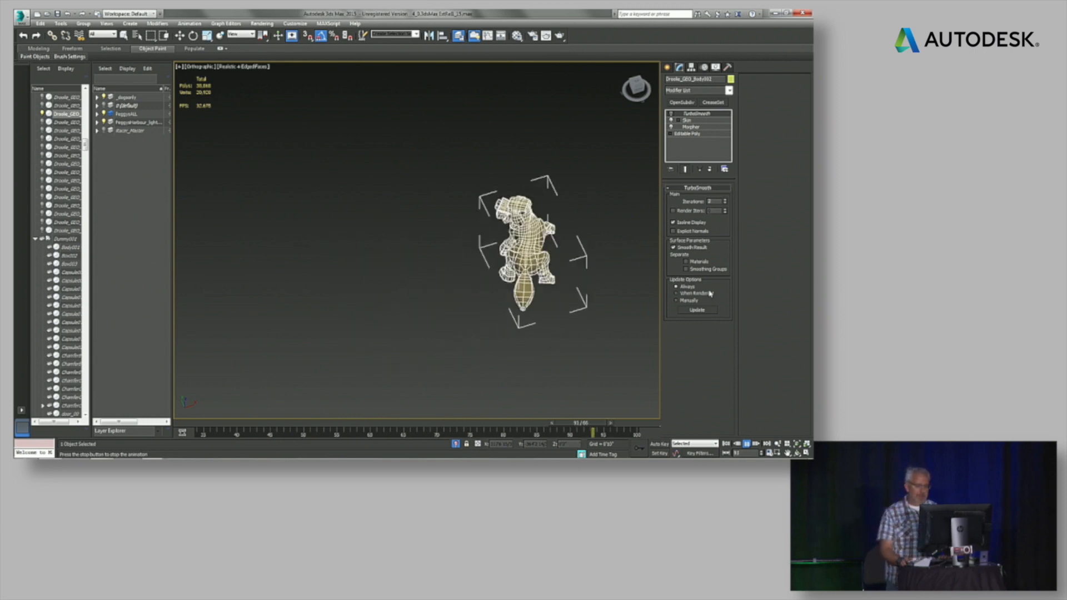
pyautogui.click(747, 444)
pyautogui.click(778, 443)
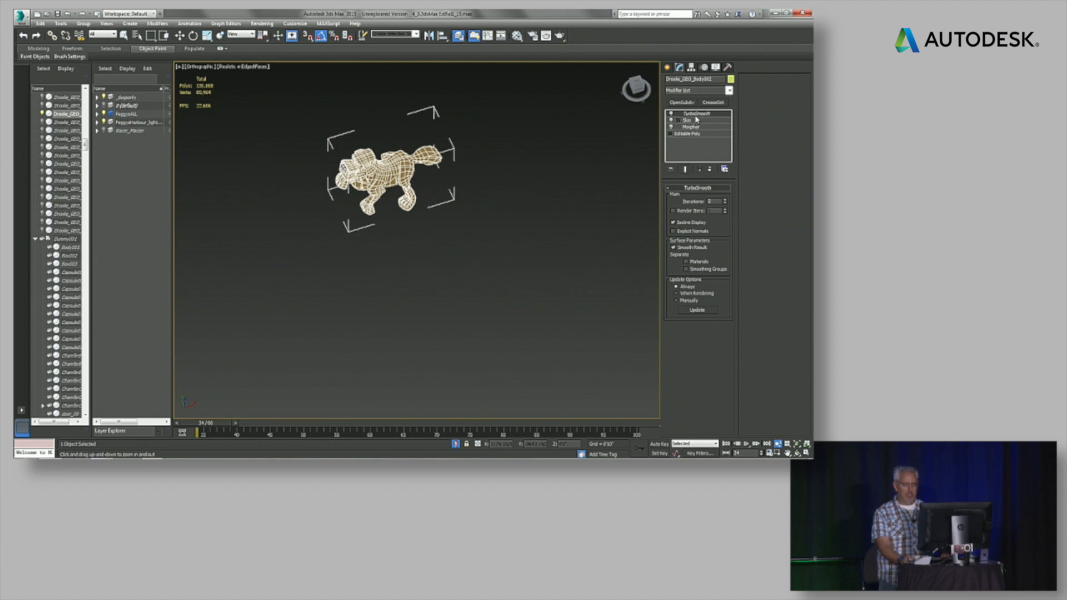
pyautogui.click(726, 205)
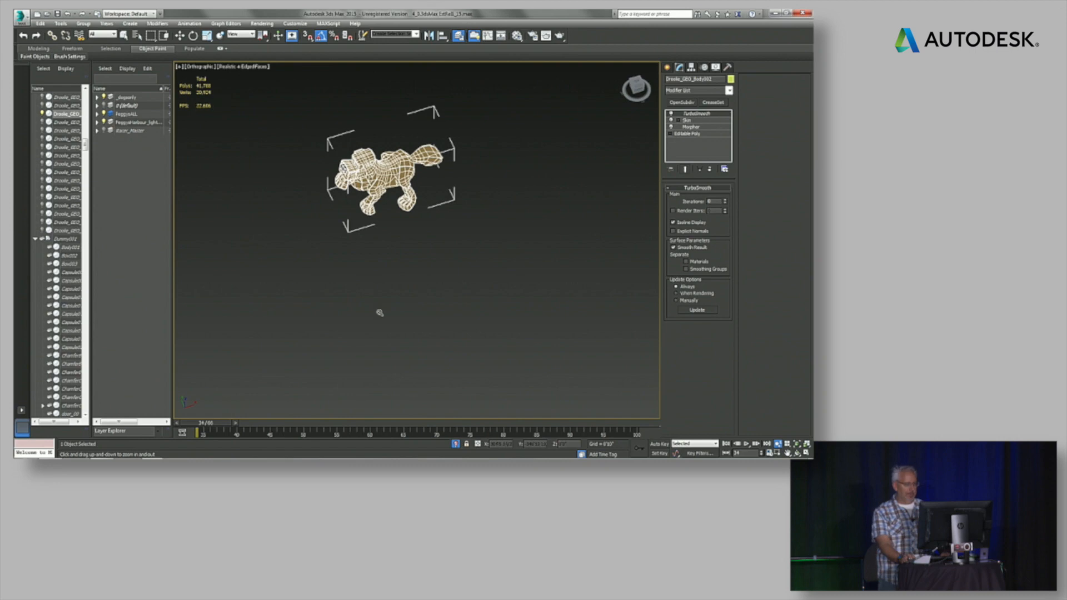
pyautogui.click(747, 445)
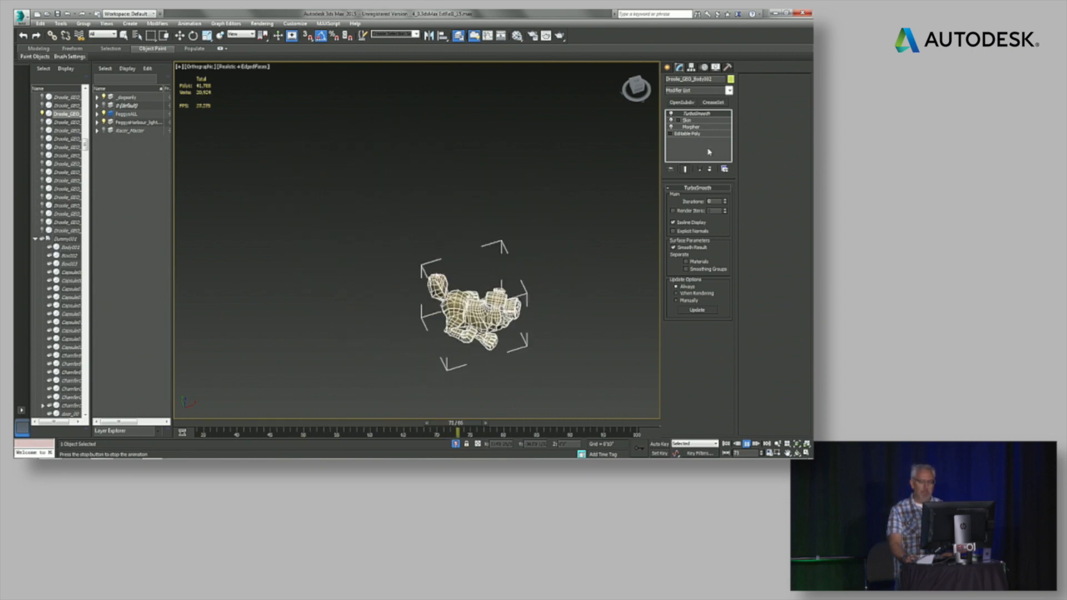
# Raise the TurboSmooth iterations step by step during playback to compare speed, reset them to 0 and rewind the animation.
pyautogui.click(725, 201)
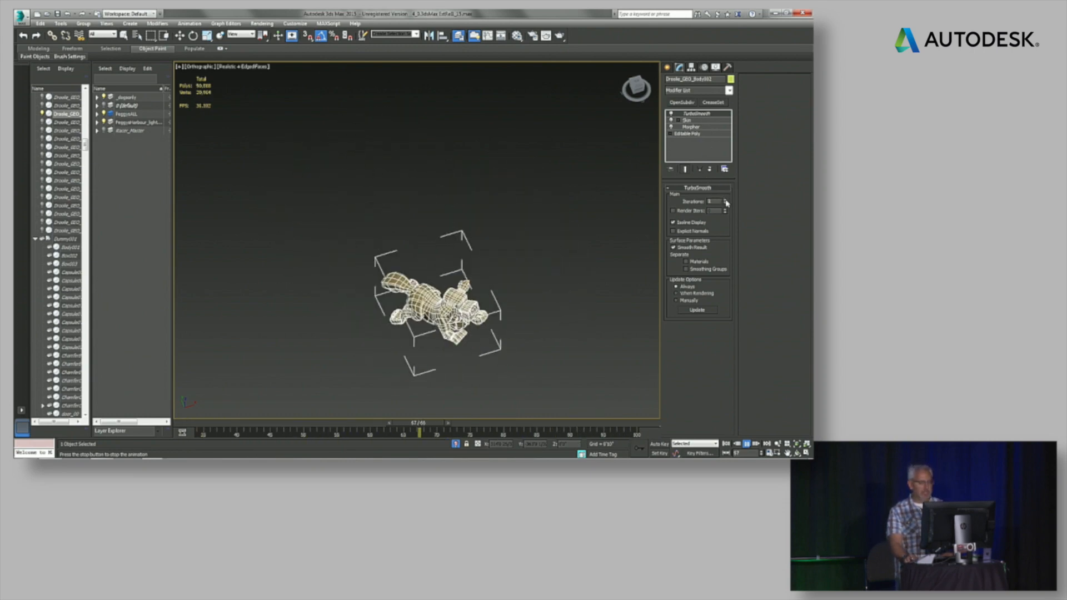
pyautogui.click(725, 201)
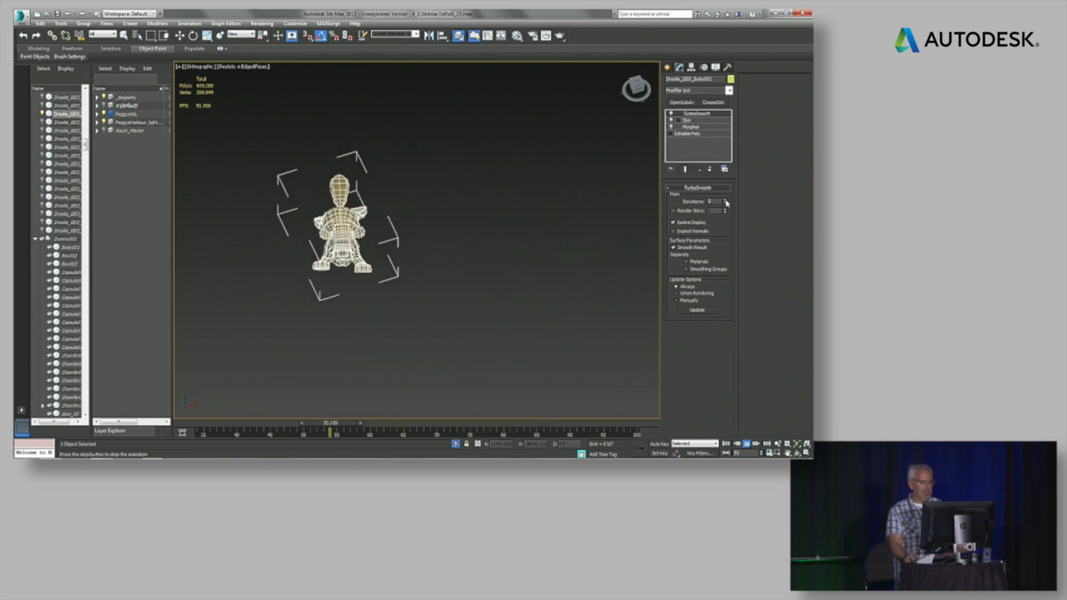
pyautogui.click(726, 201)
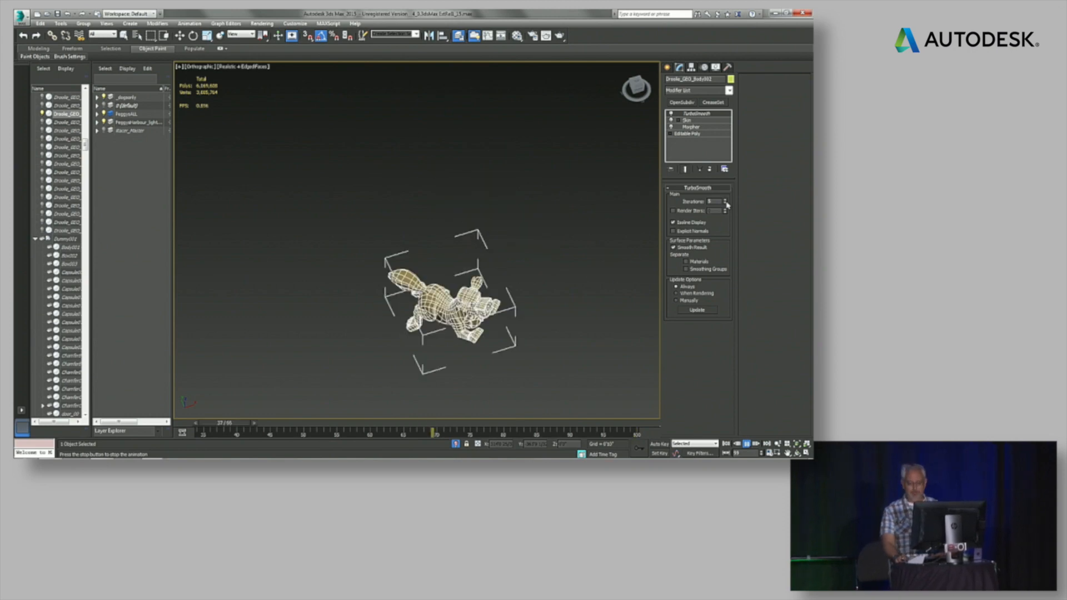
pyautogui.rightClick(726, 204)
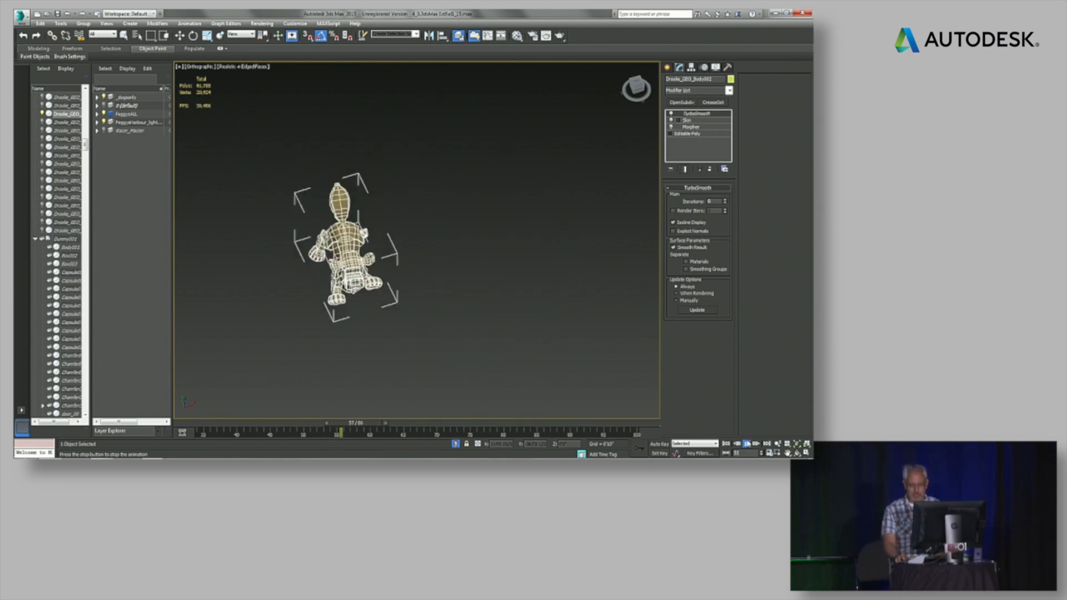
pyautogui.click(725, 444)
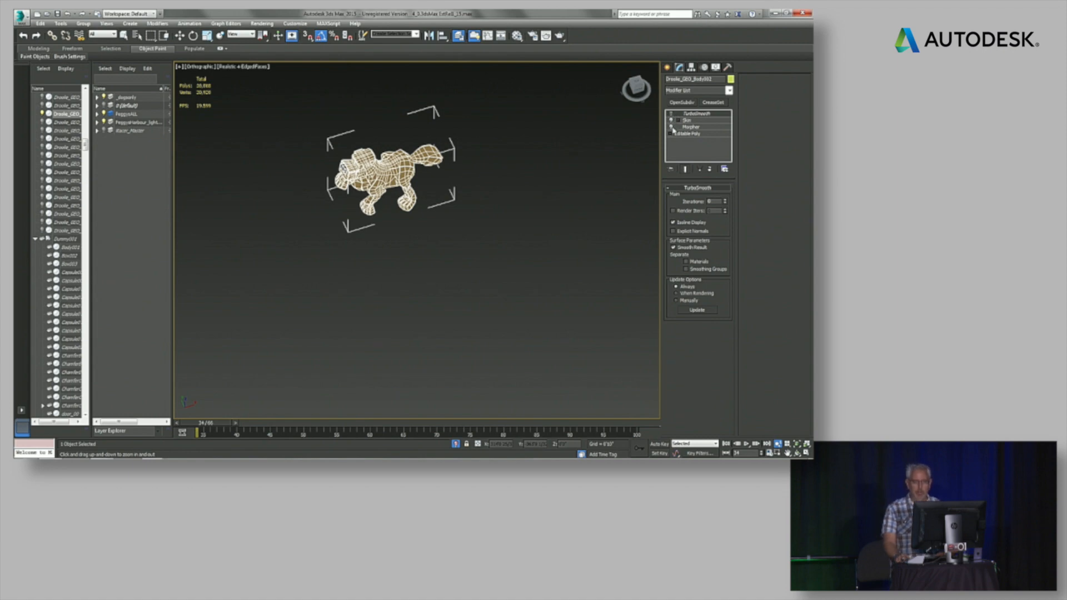
# Add an OpenSubdiv modifier on top of the dog body's stack and set its operating mode to GPU Display.
pyautogui.click(681, 103)
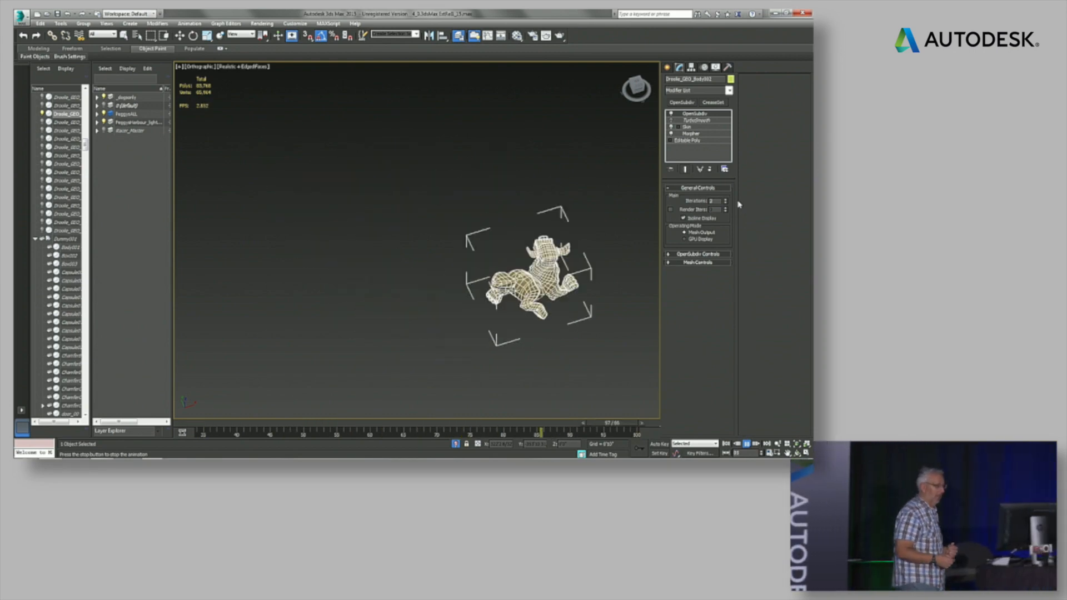
pyautogui.click(703, 240)
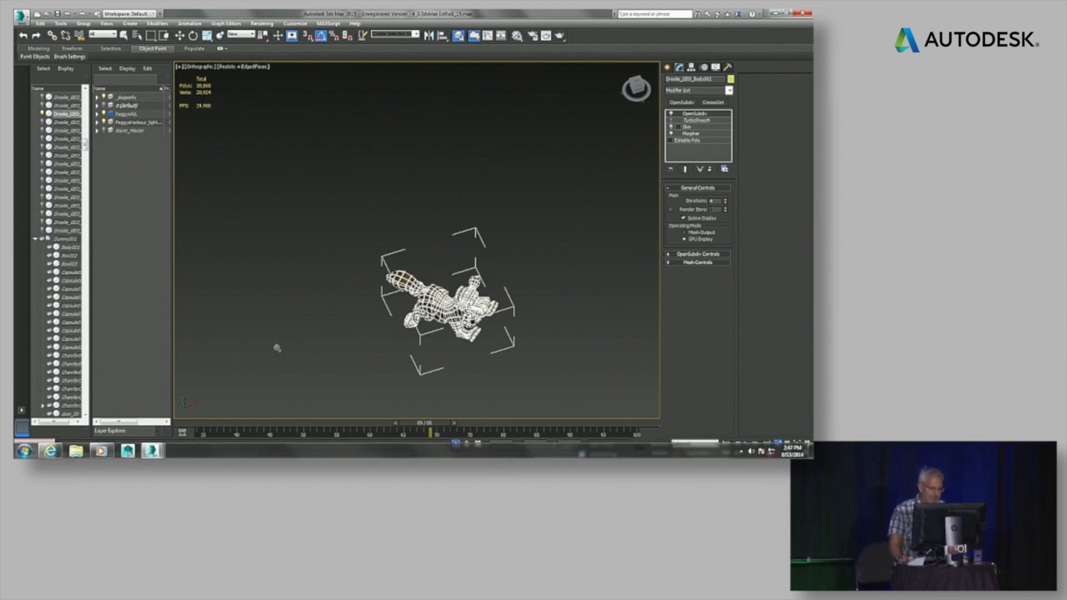
# Switch to the media player showing the Extension 1 slide and skip ahead through the presentation clips.
pyautogui.moveTo(169, 457)
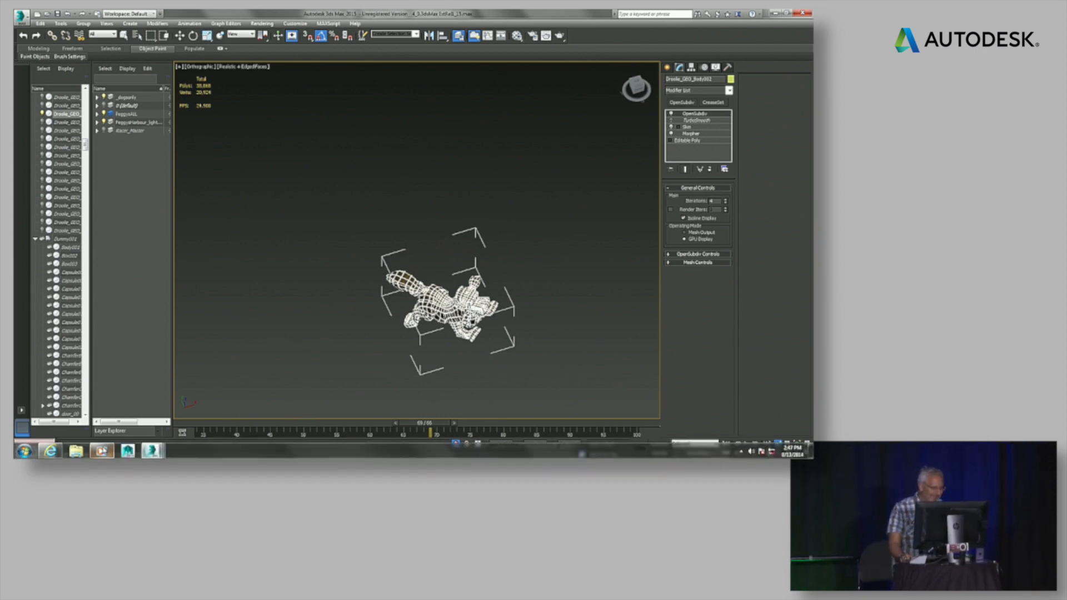
pyautogui.click(102, 452)
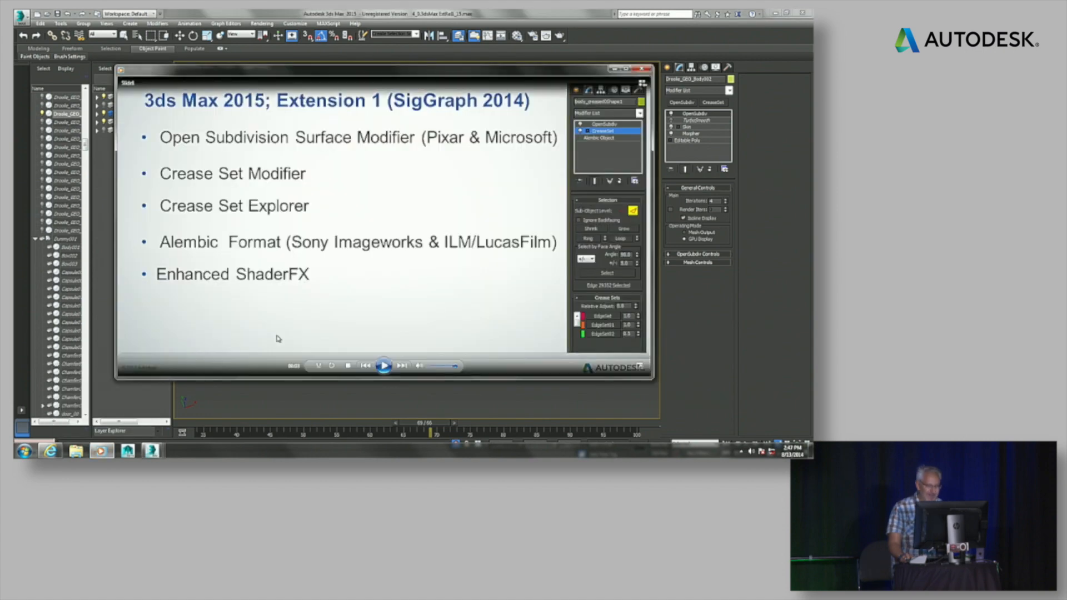
pyautogui.click(401, 370)
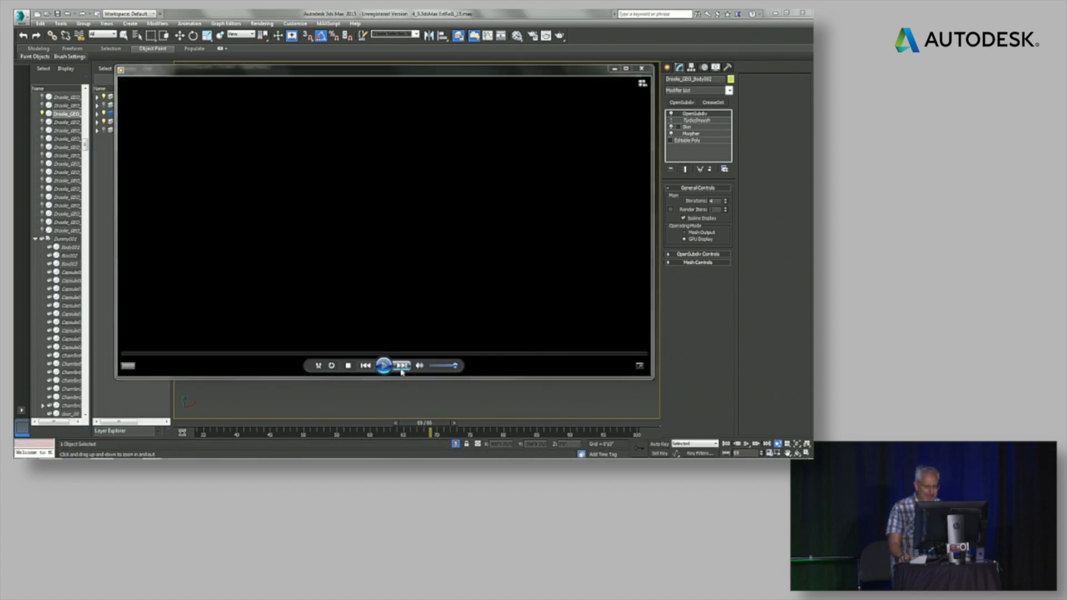
pyautogui.click(383, 370)
pyautogui.click(404, 372)
pyautogui.click(405, 373)
pyautogui.click(405, 373)
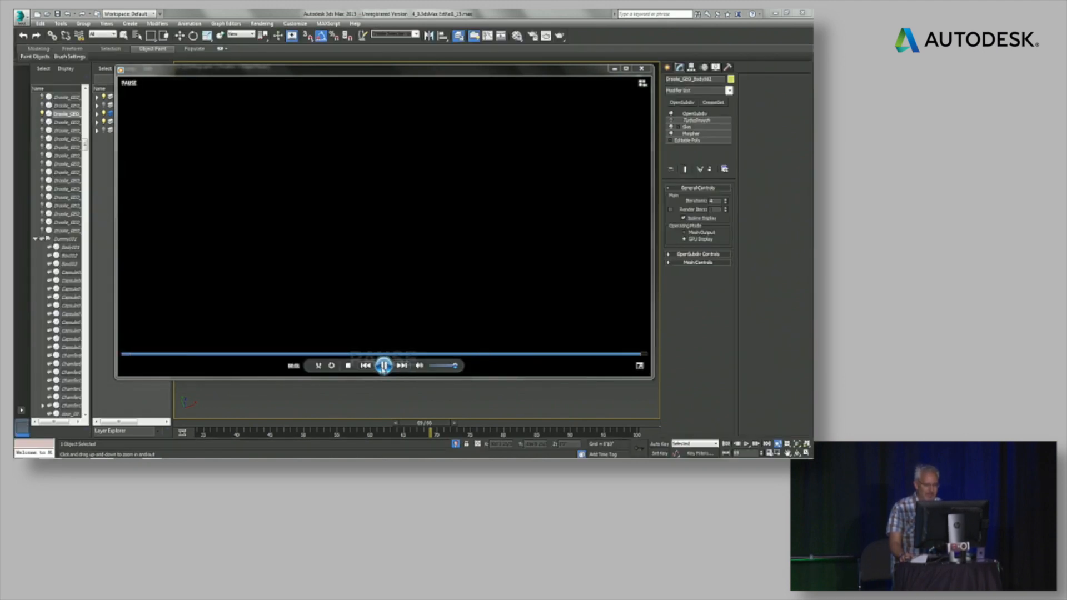